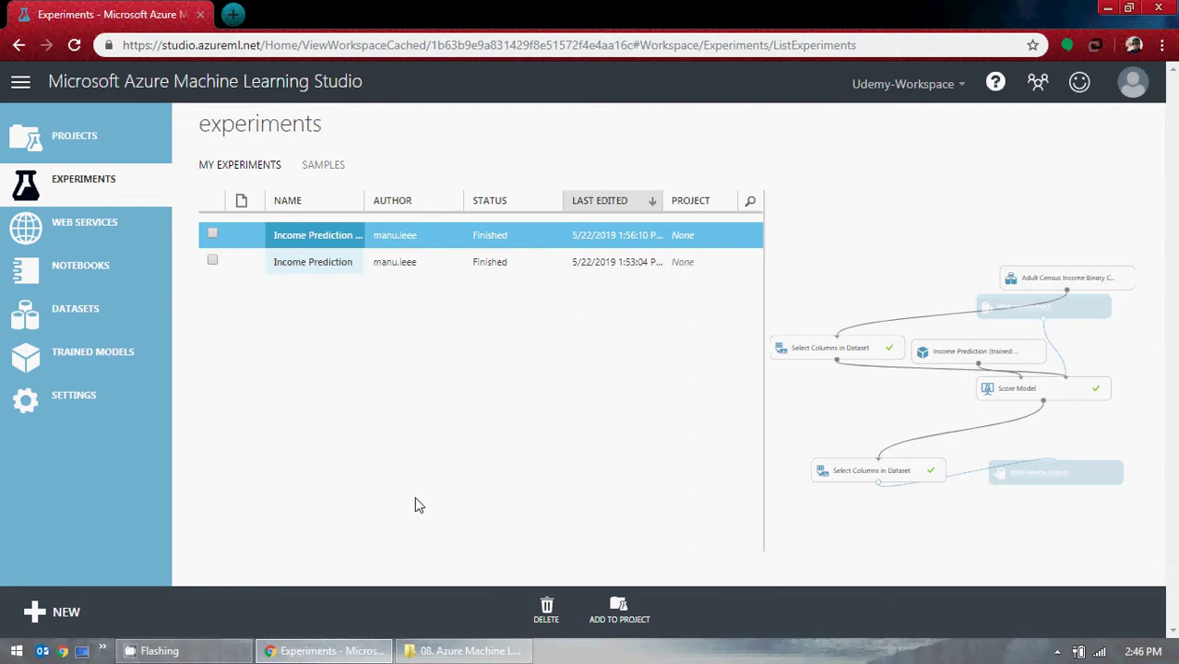
Check the contents of the Lecture - 4 and Lecture - 3 folders, and close the folder window.
click(498, 651)
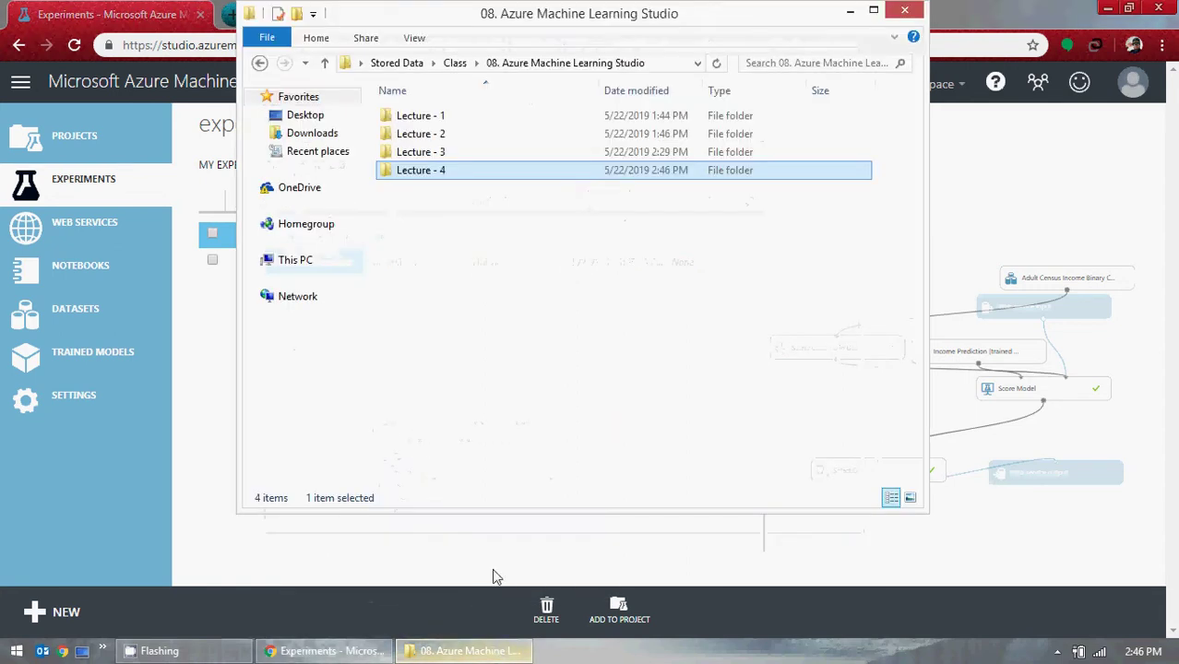
double_click(420, 172)
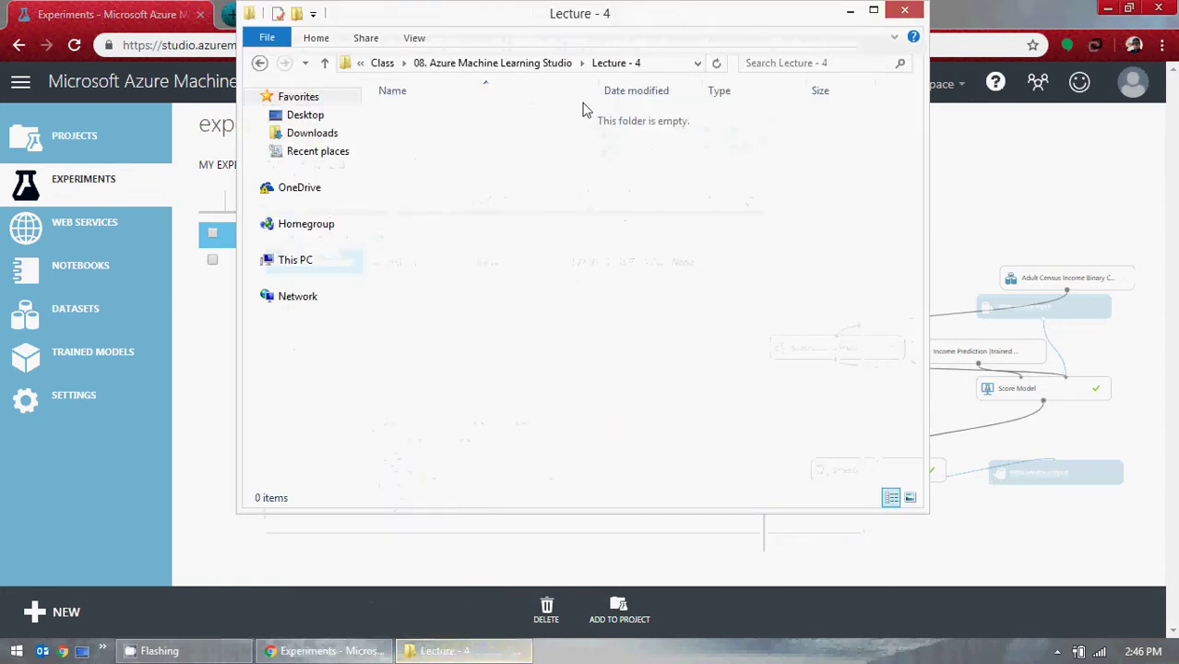
click(504, 64)
double_click(404, 153)
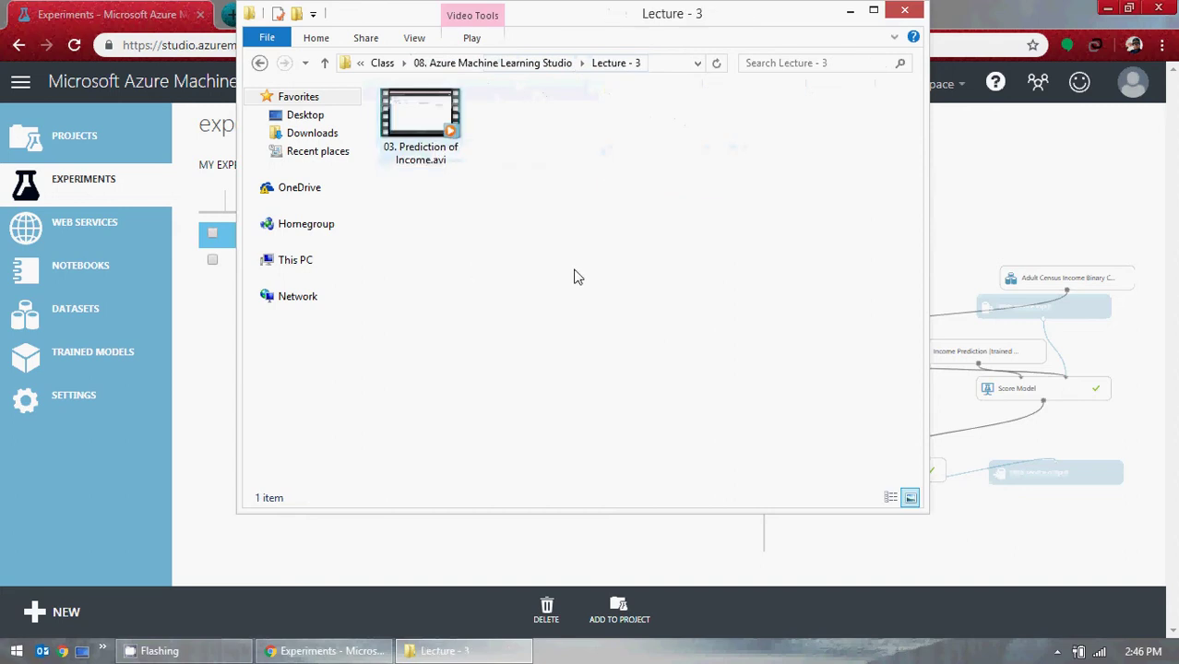
click(905, 10)
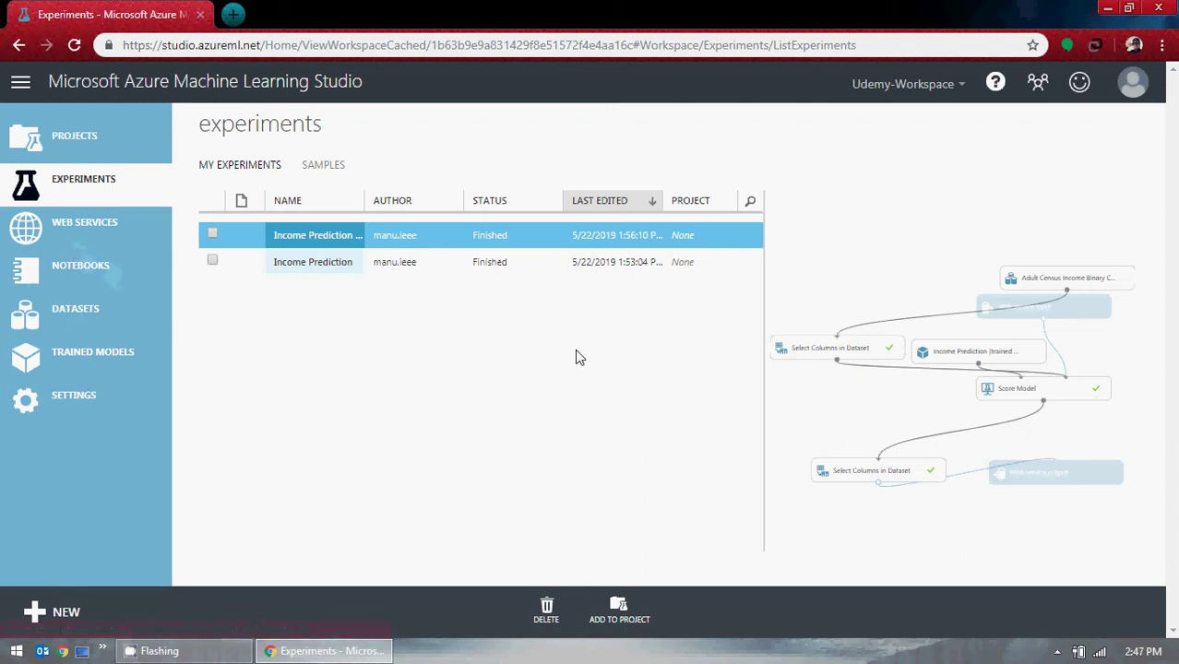
Look over the web services and experiments lists, and open the Udemy project.
click(103, 240)
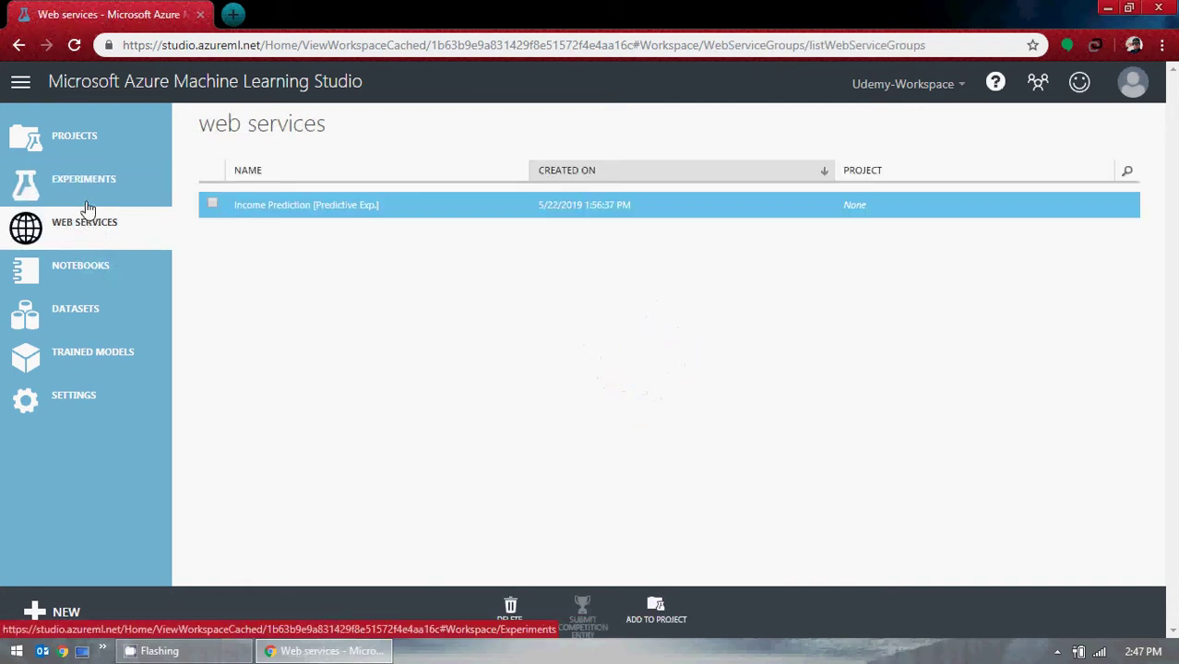
click(86, 189)
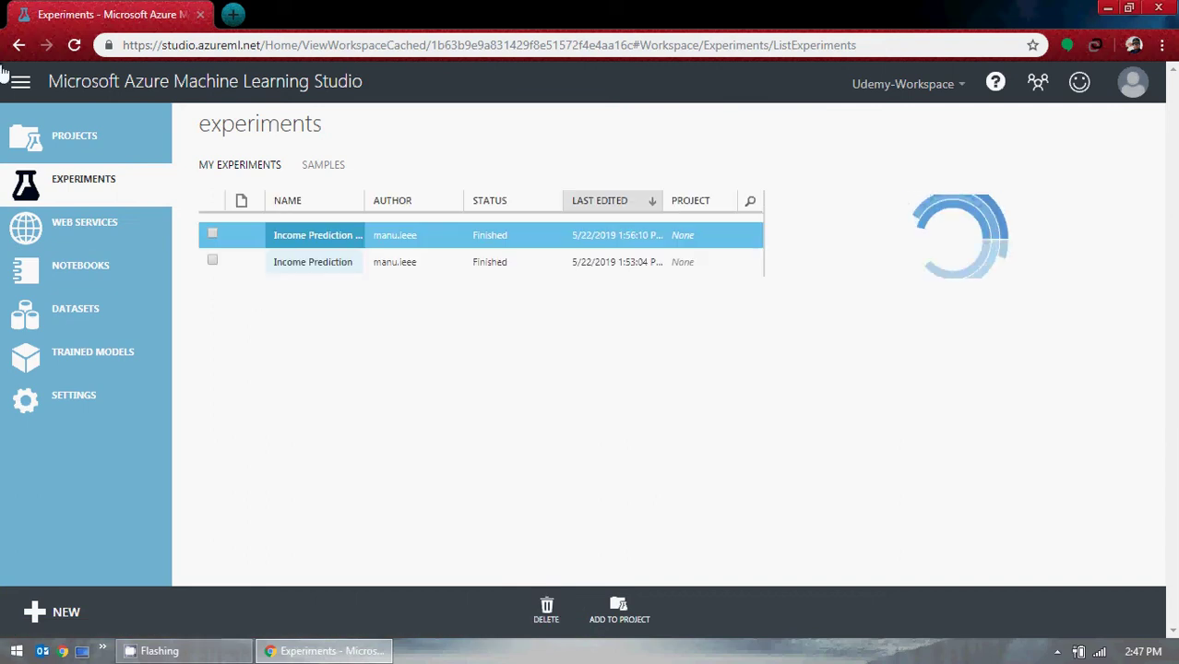
click(74, 146)
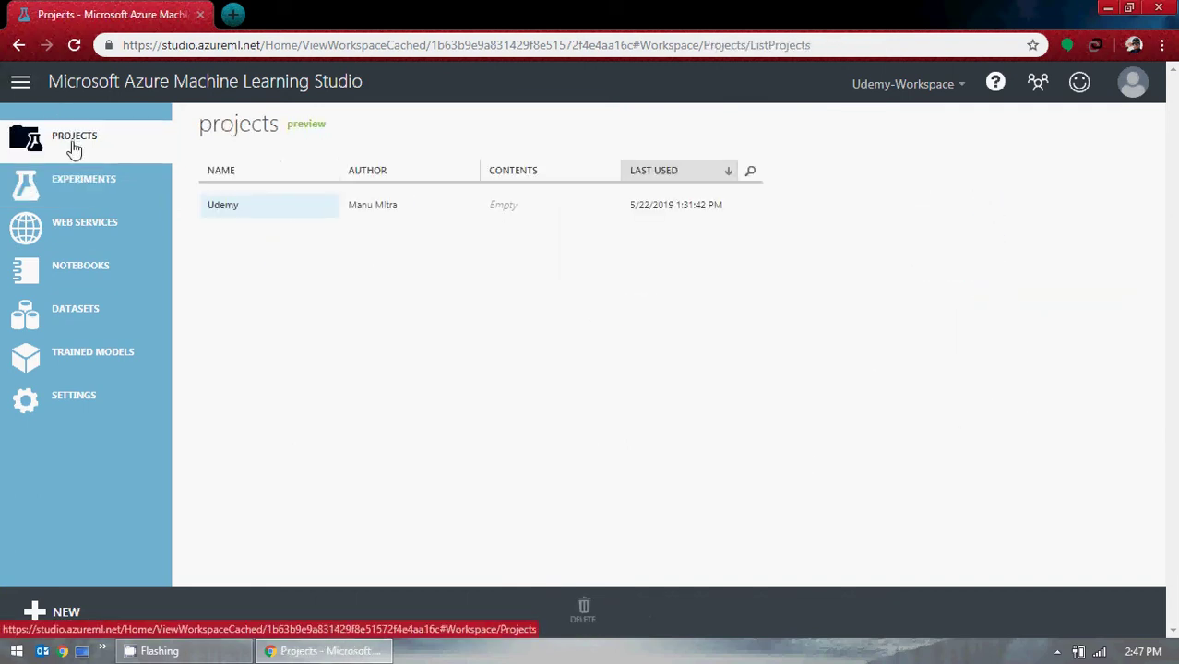
click(223, 204)
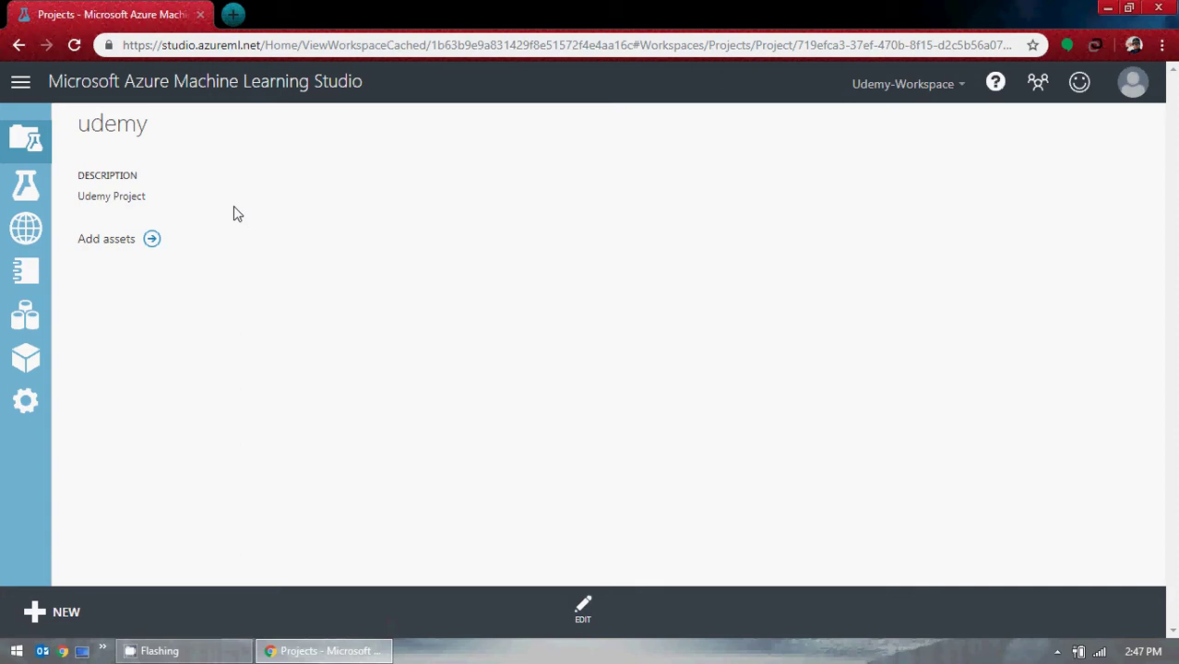
Add the Income Prediction and Income Prediction [Predictive Exp.] experiments to the Udemy project's assets.
click(152, 242)
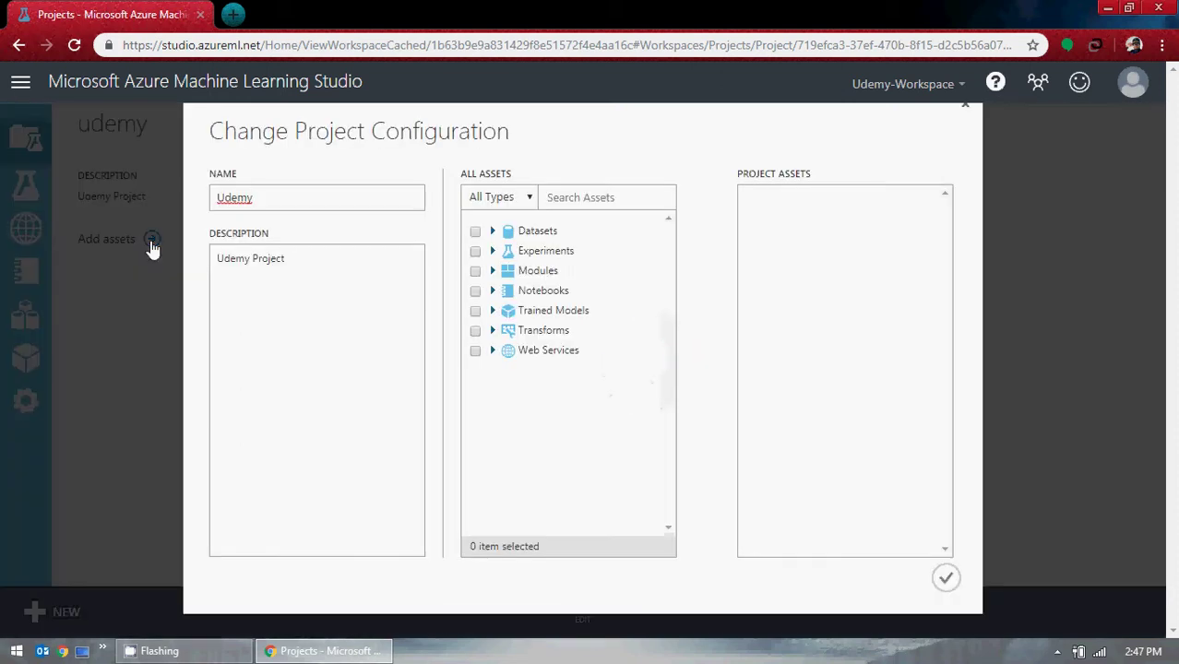
click(494, 252)
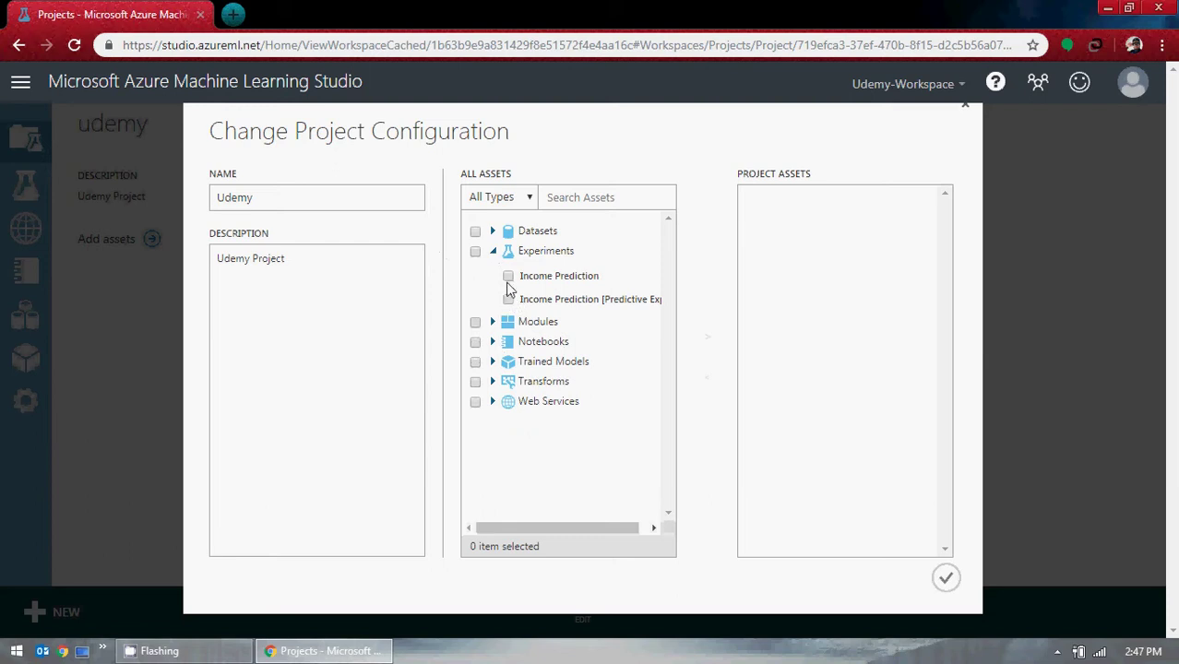
drag(547, 527, 599, 529)
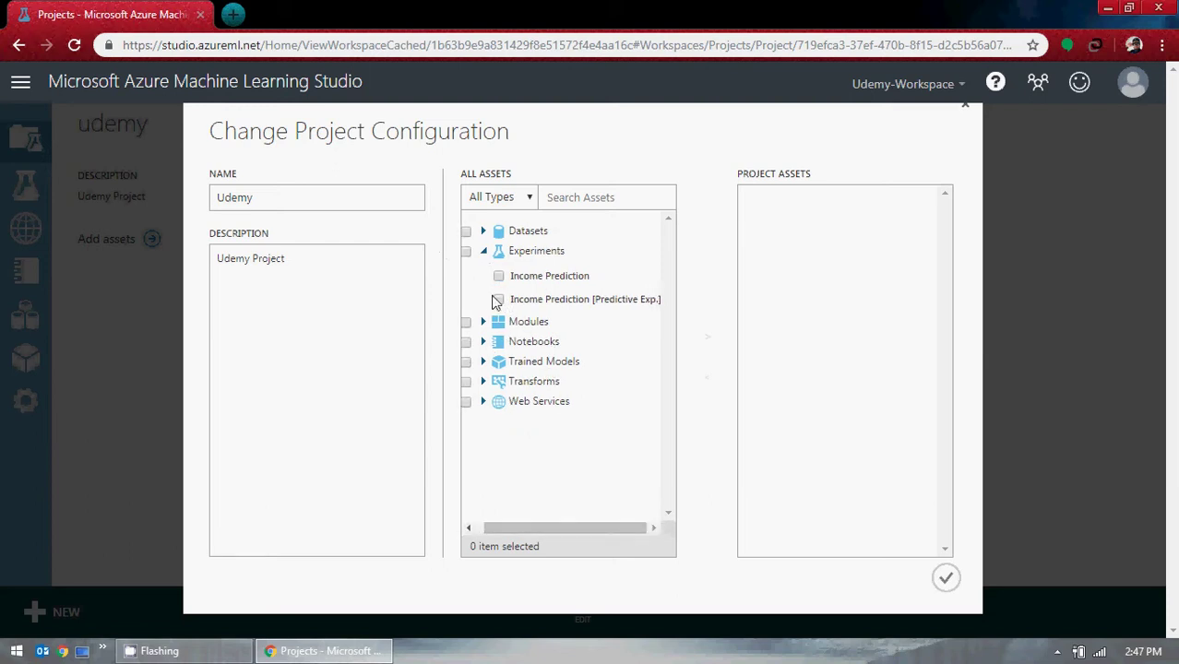
click(498, 276)
click(498, 298)
click(703, 337)
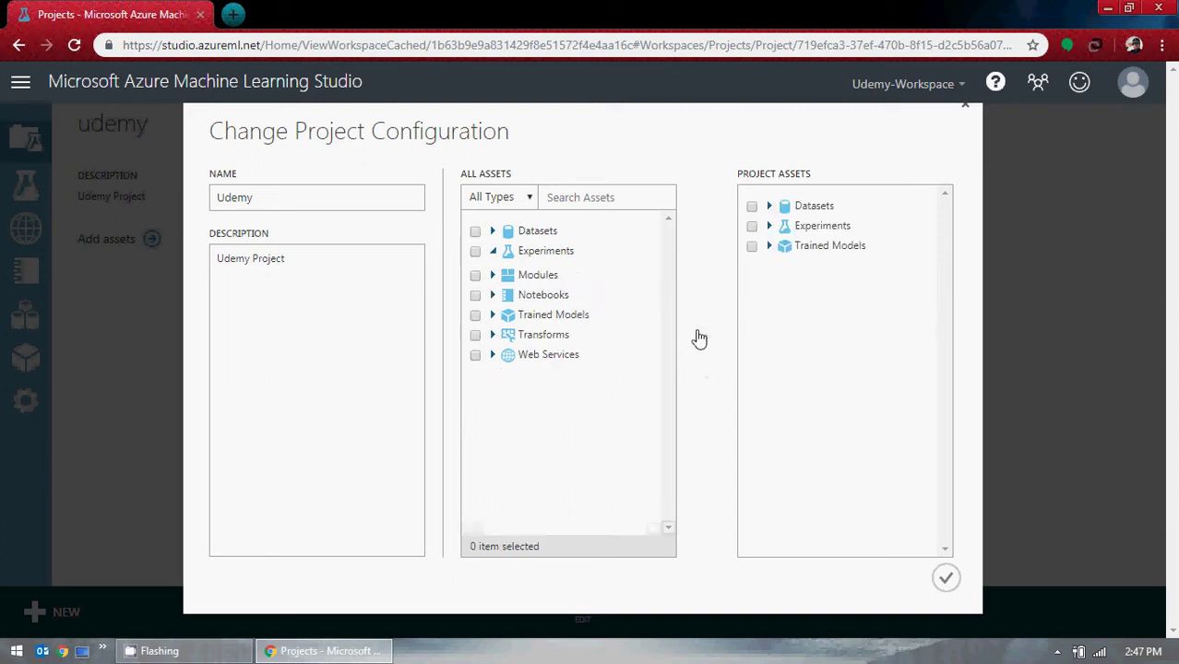
Inspect the trained models, experiments and datasets among the project assets, and save the project configuration.
click(769, 245)
click(769, 226)
click(771, 224)
click(769, 205)
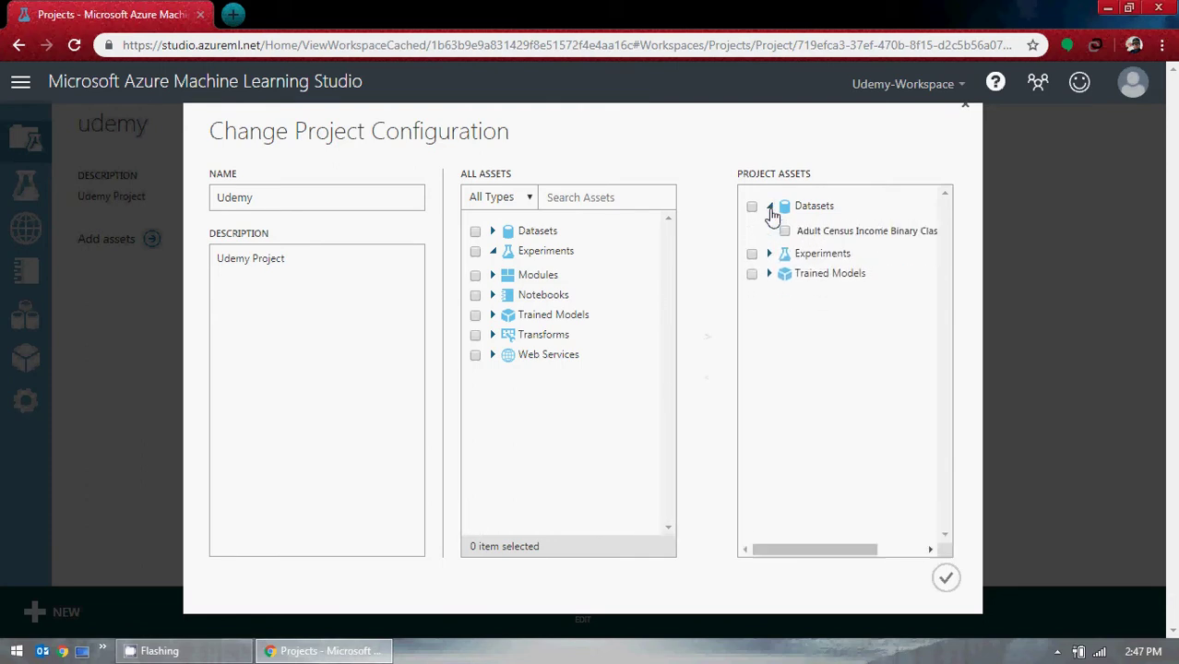
click(770, 208)
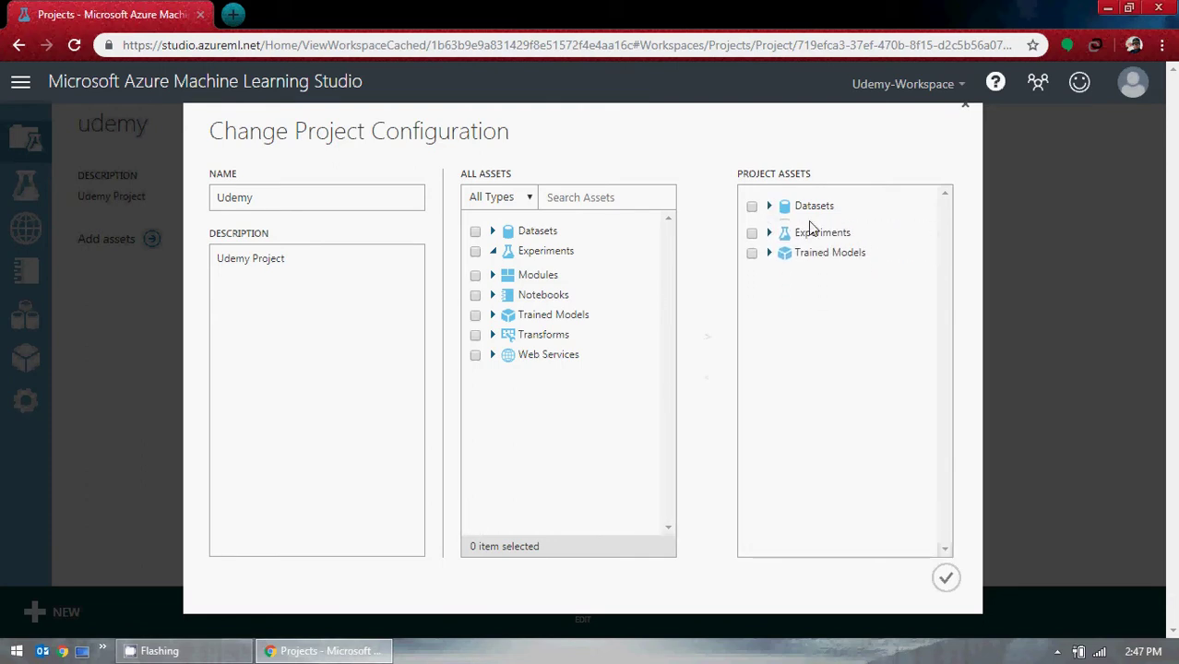
click(945, 578)
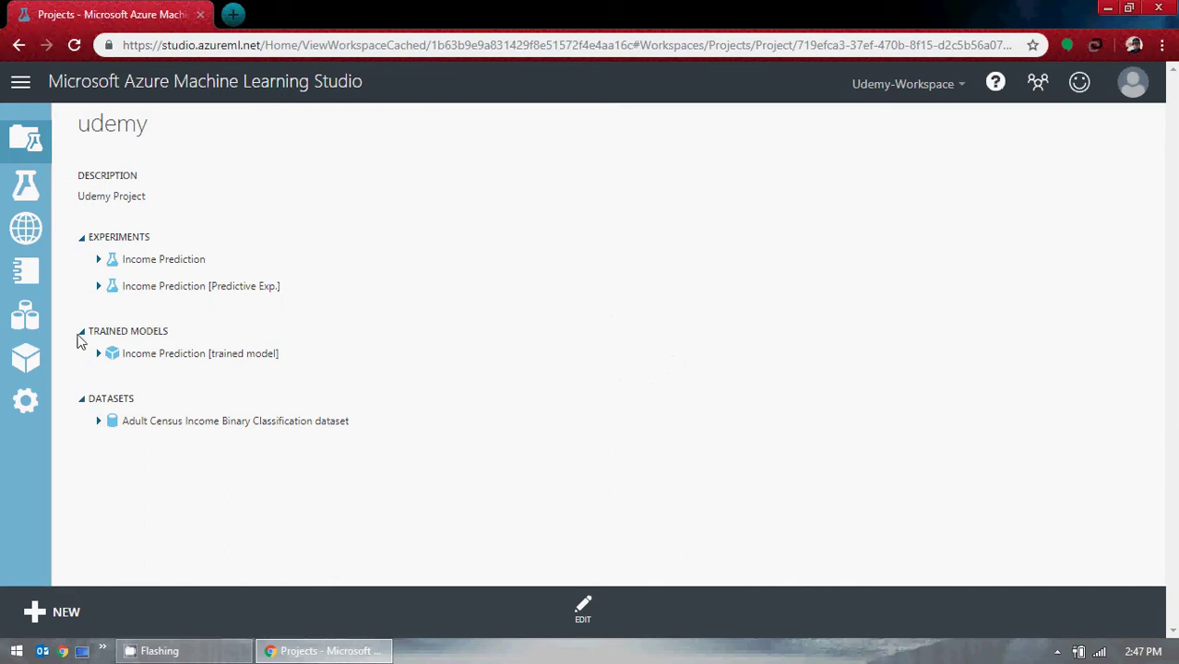
Examine the details of the project's Income Prediction trained model and return to the projects list.
click(99, 355)
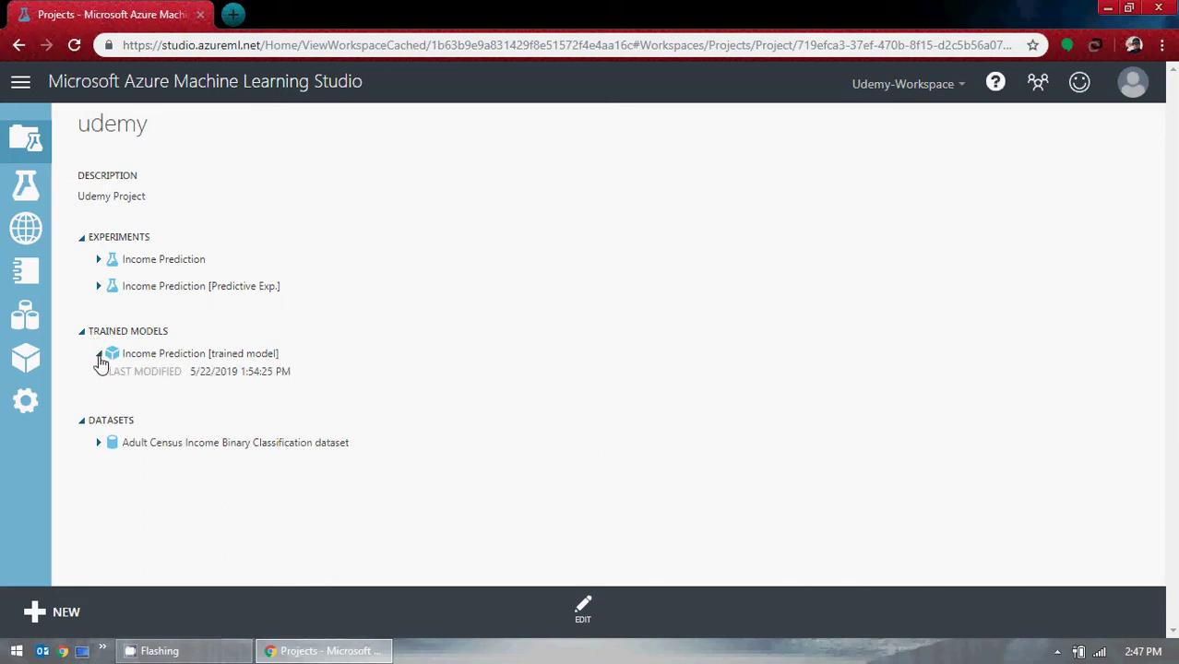
click(99, 354)
click(16, 148)
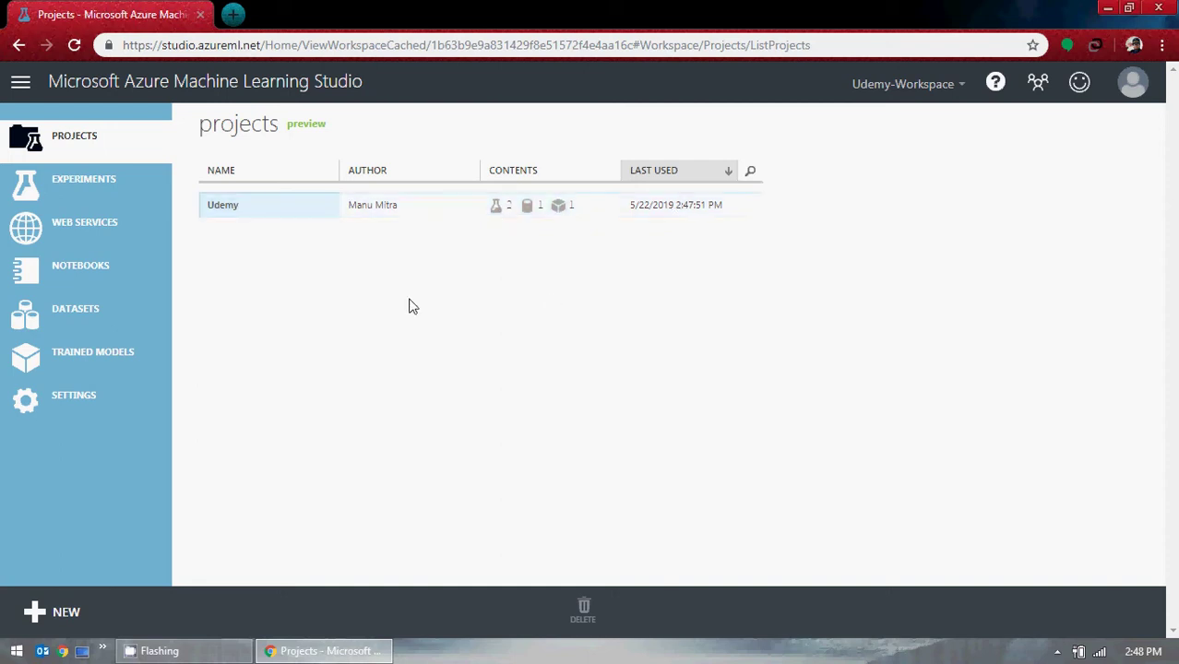
Check the project assignment in the experiments list and open the online documentation from the help options.
click(96, 195)
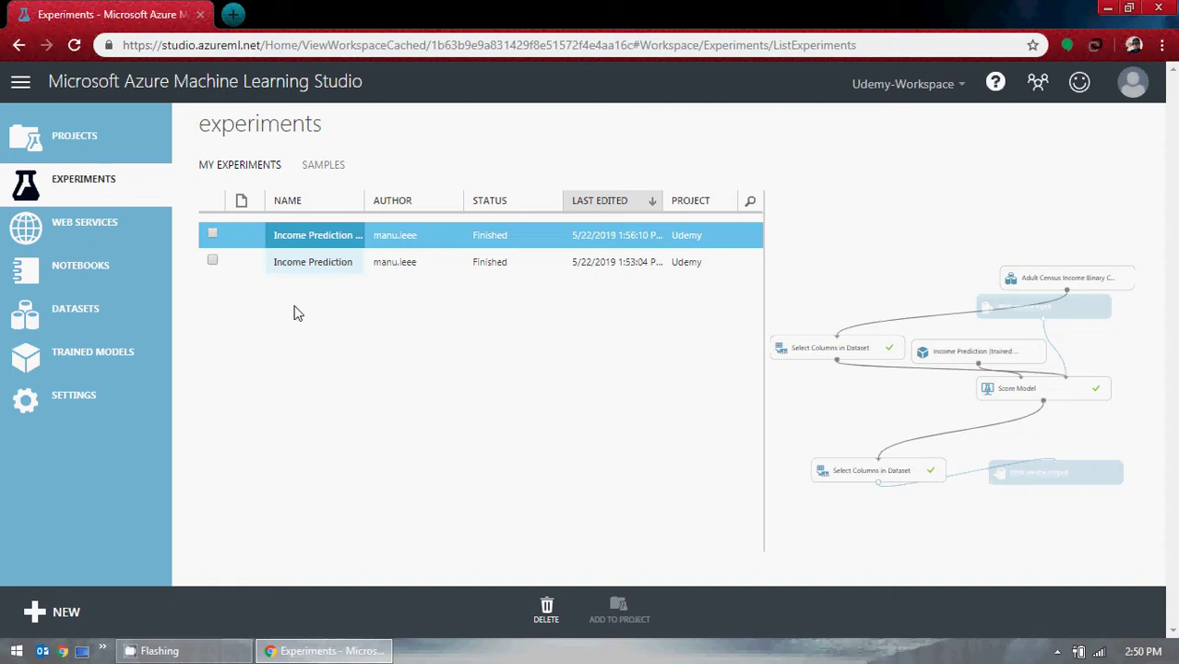
click(993, 88)
click(914, 162)
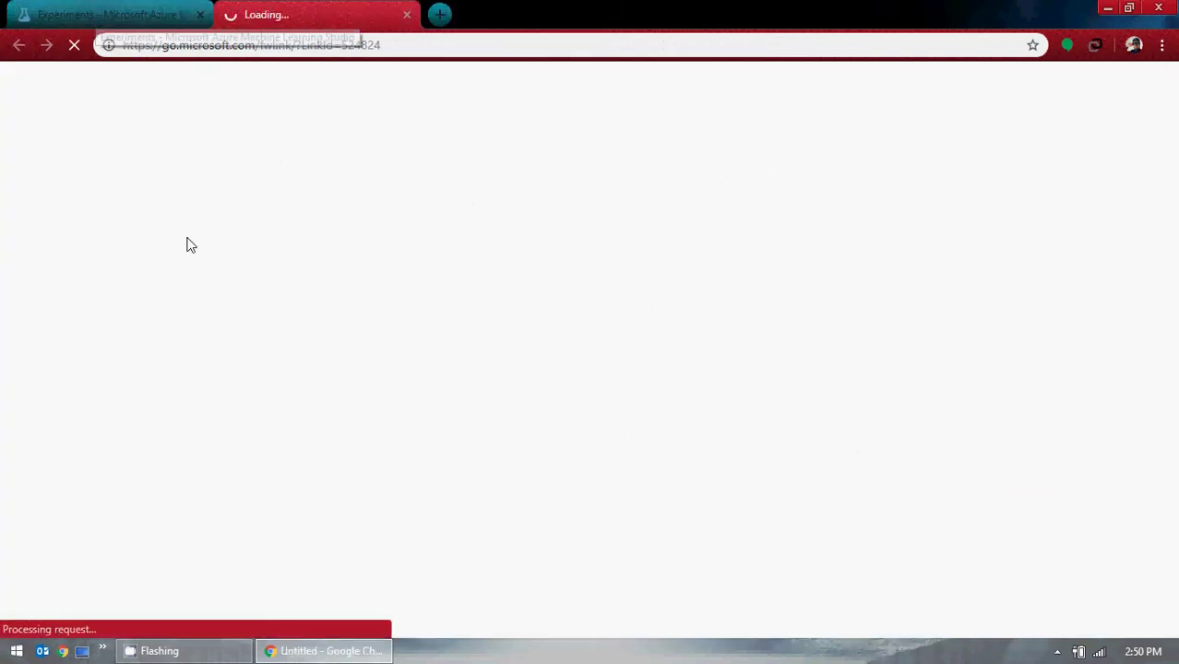
Open "03. Azure Machine Learning Studio doc.pdf" from the Lecture - 1 folder under Stored Data > Class > 08. Azure Machine Learning Studio.
click(369, 652)
double_click(161, 168)
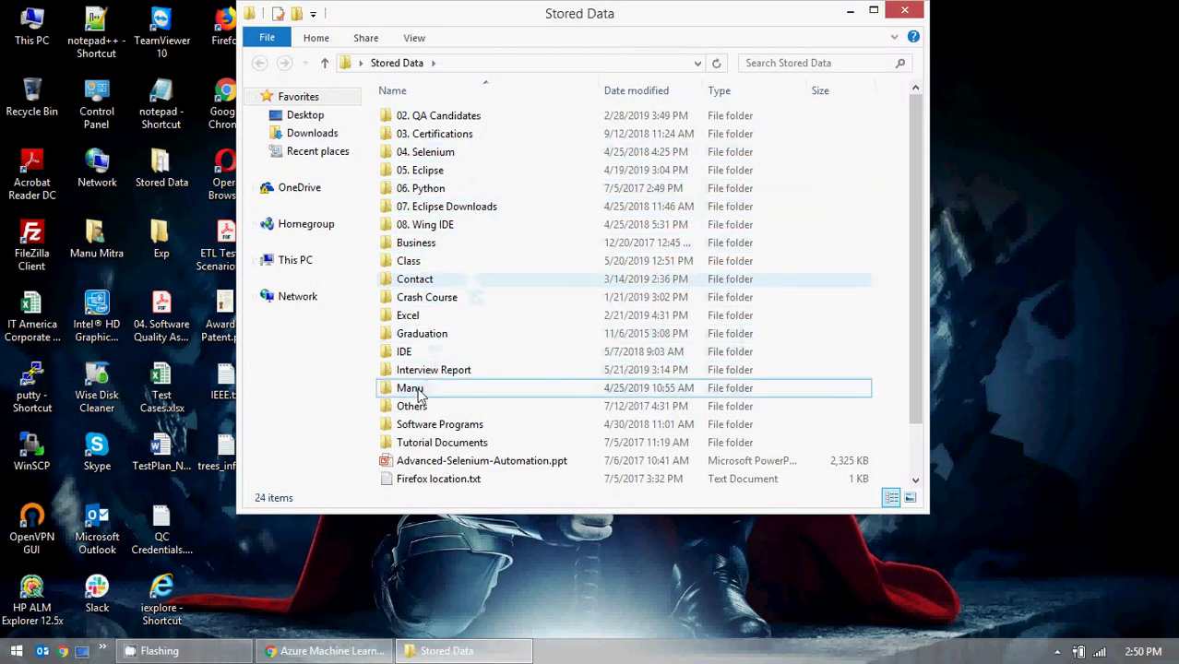
double_click(441, 259)
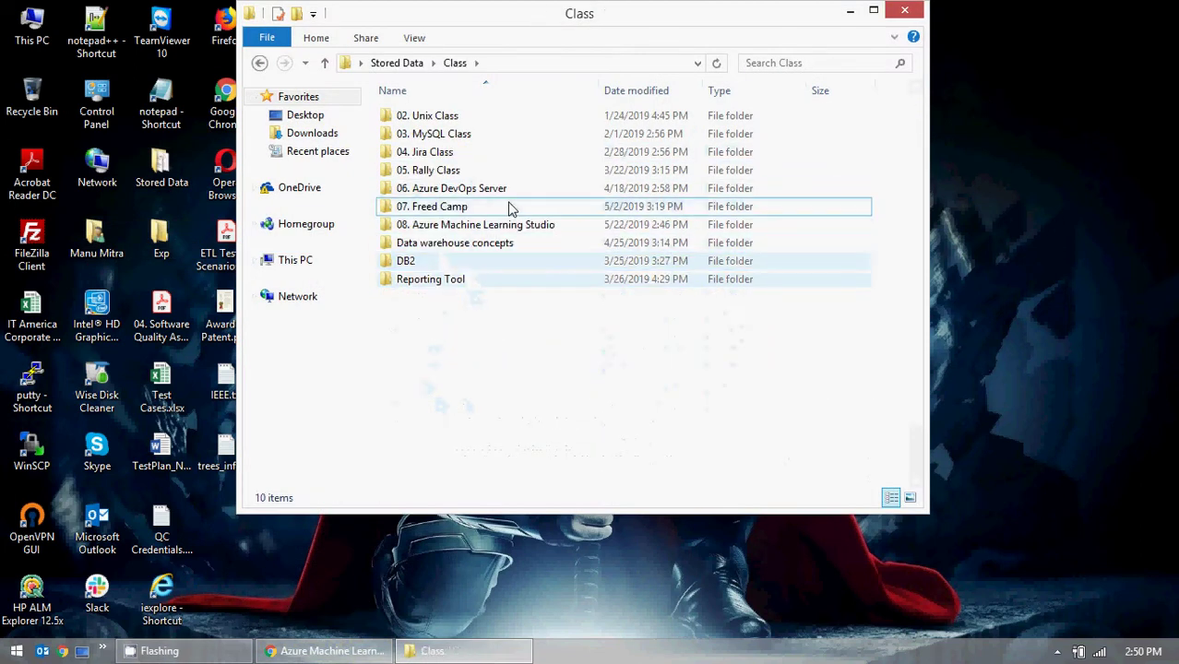
double_click(498, 230)
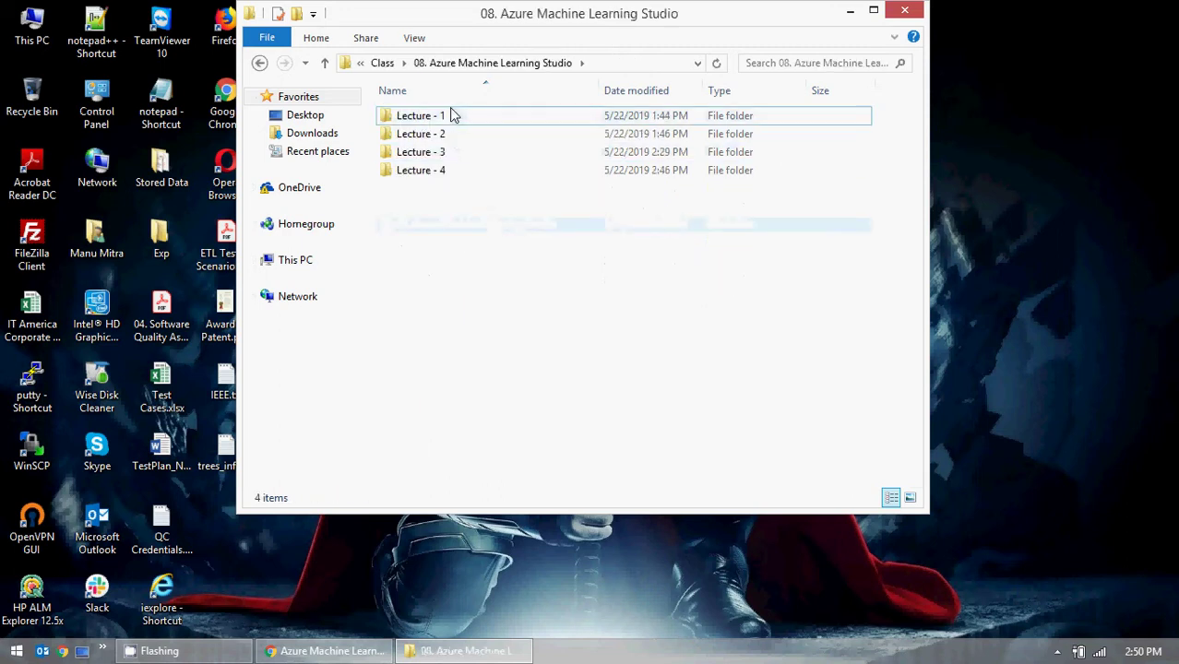
double_click(452, 115)
click(465, 158)
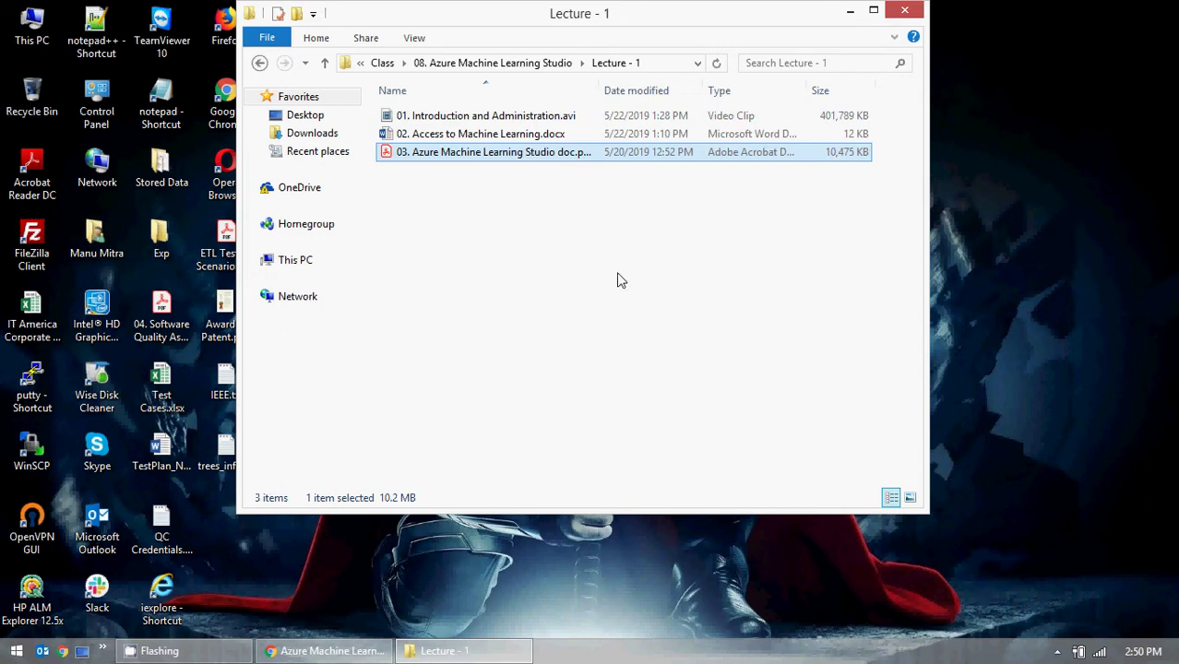
key(Return)
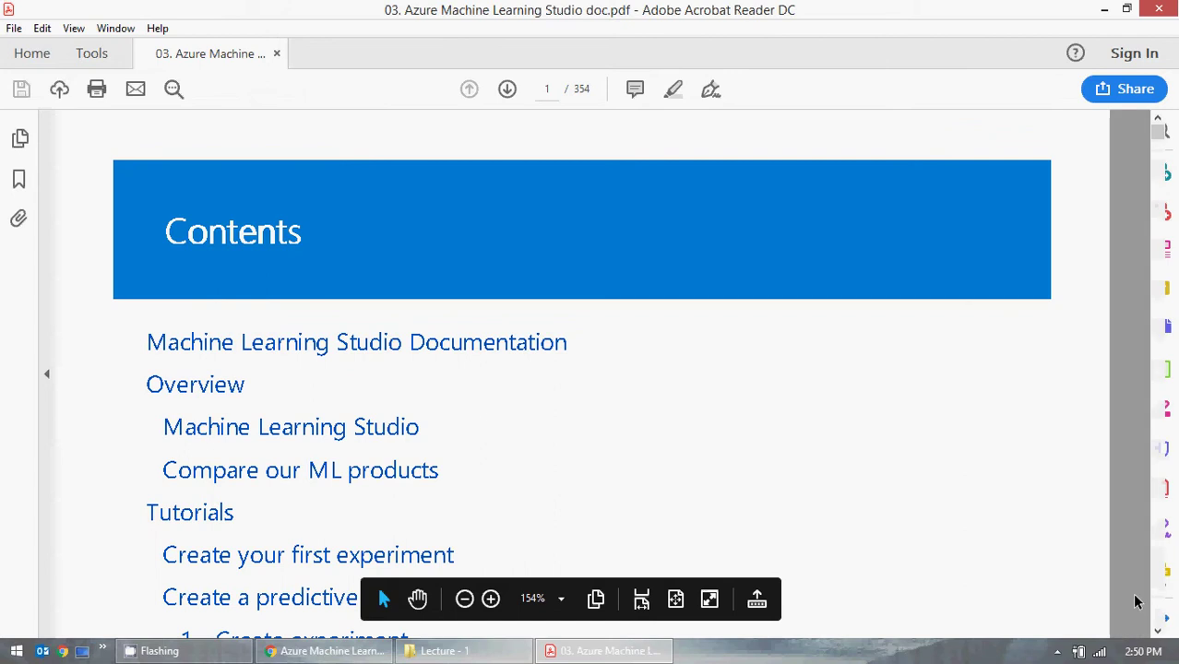
Zoom the documentation PDF out to 100% and skim it from the table of contents through the tutorial pages to page 23.
click(485, 598)
click(486, 599)
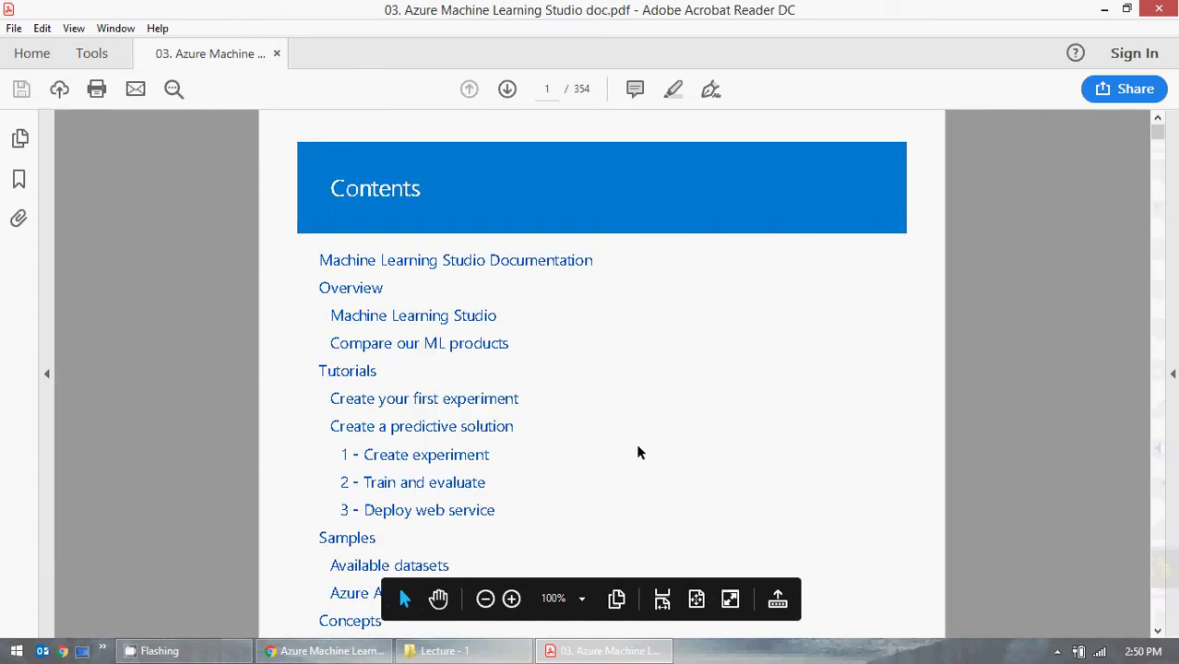
scroll(683, 401, down, 5)
scroll(685, 410, down, 20)
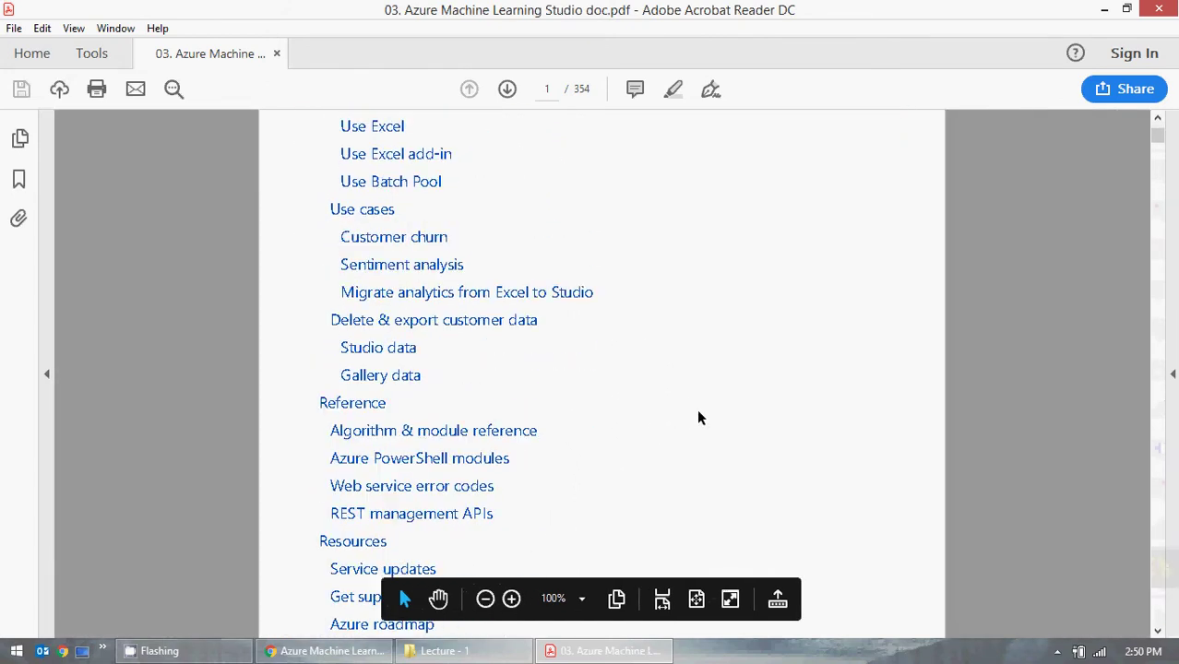
scroll(750, 429, down, 20)
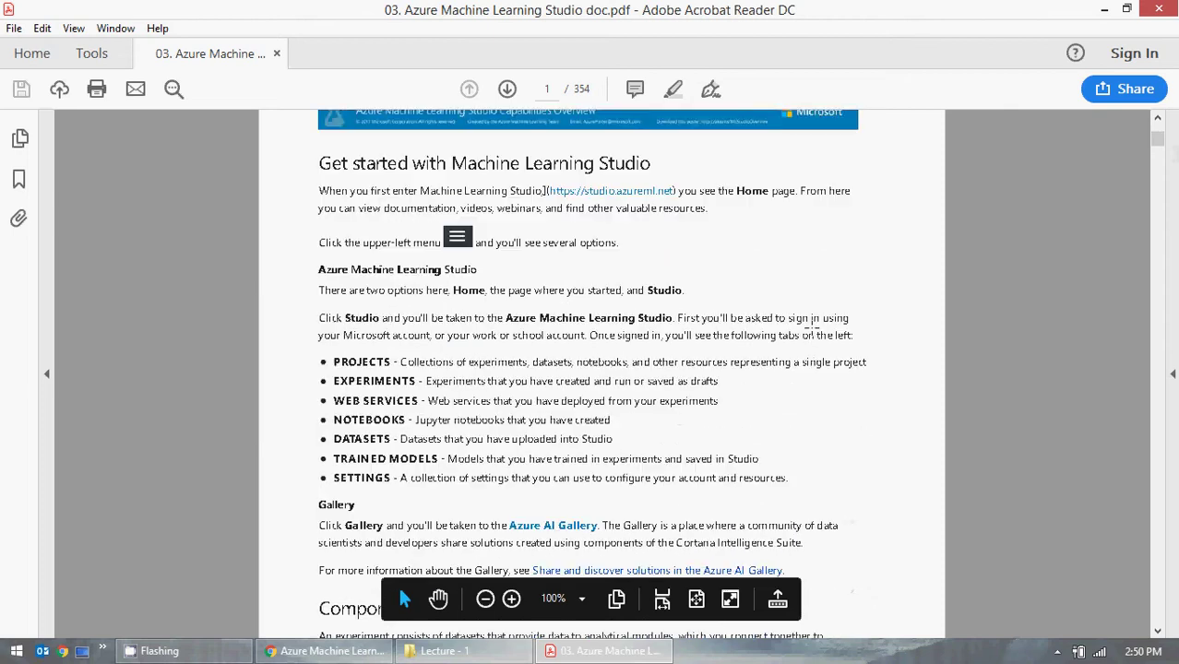
scroll(812, 350, down, 20)
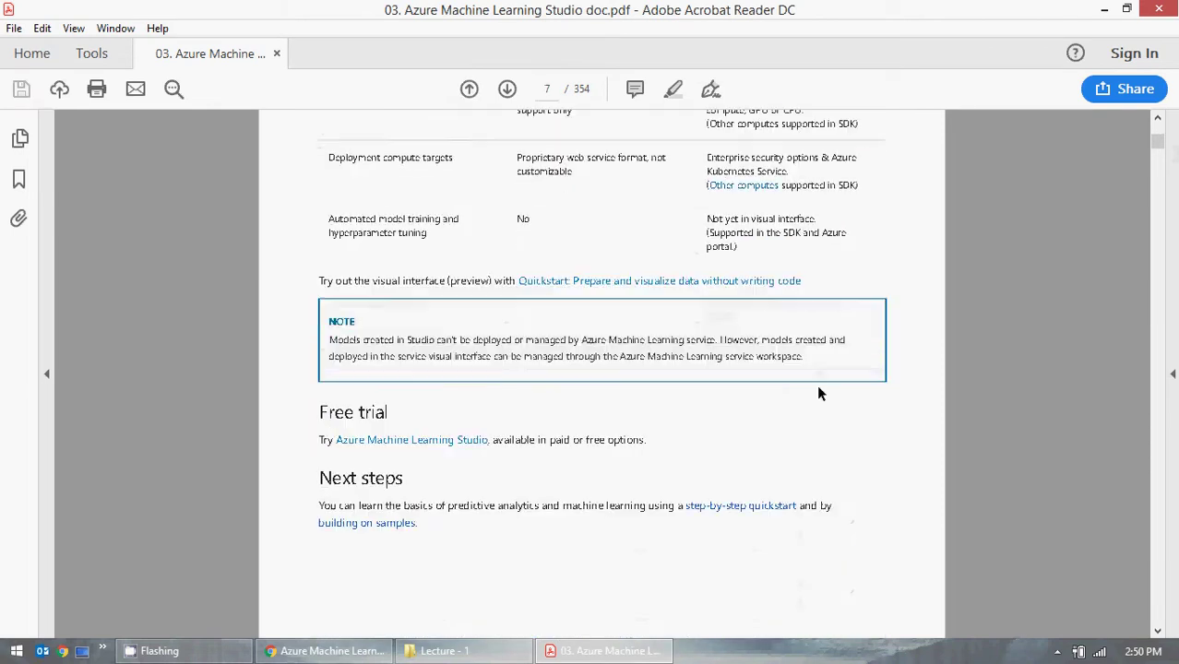
scroll(818, 392, down, 15)
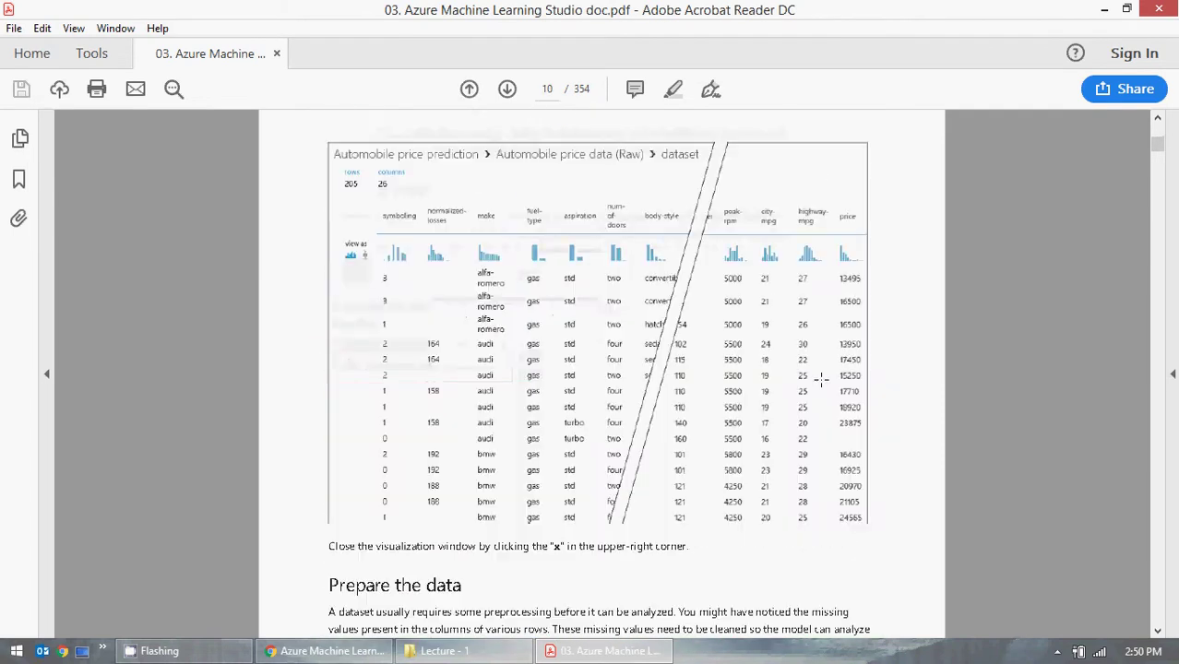
scroll(820, 376, down, 15)
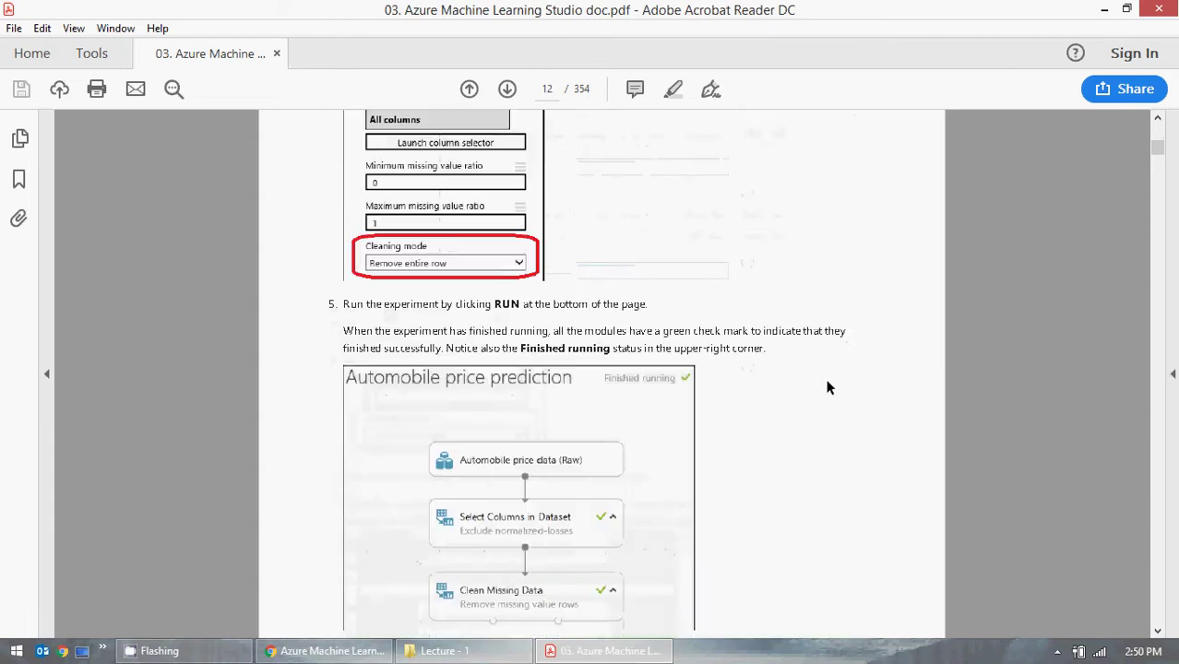
scroll(826, 382, down, 15)
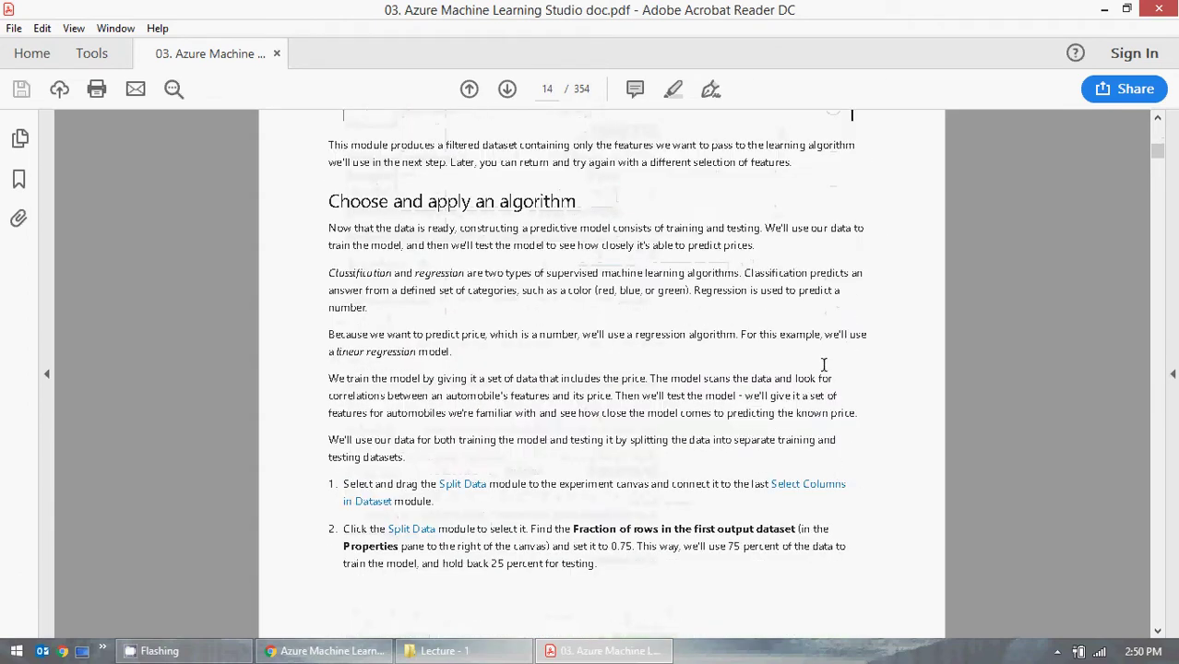
scroll(824, 365, down, 15)
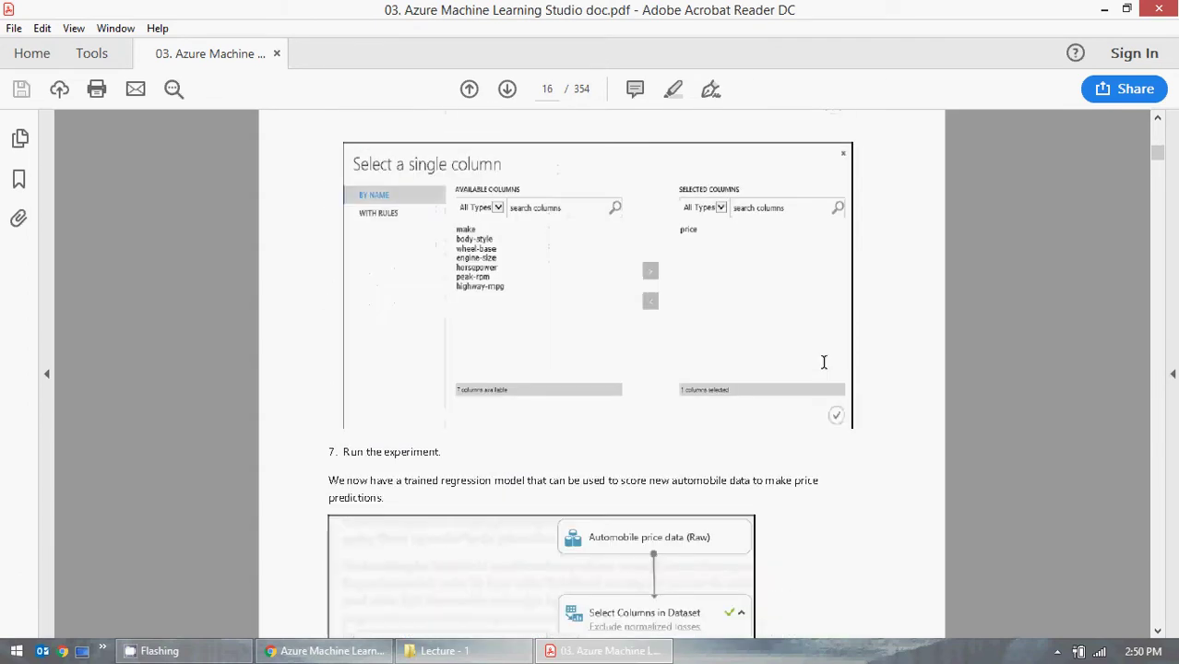
scroll(824, 362, down, 15)
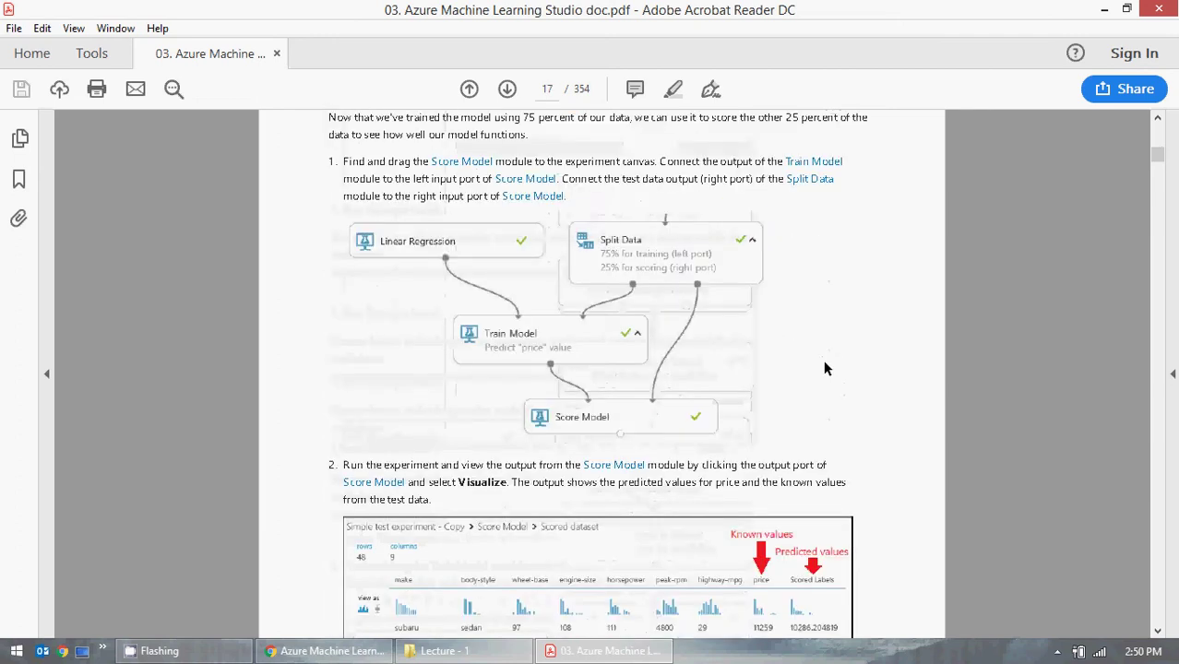
scroll(824, 358, down, 20)
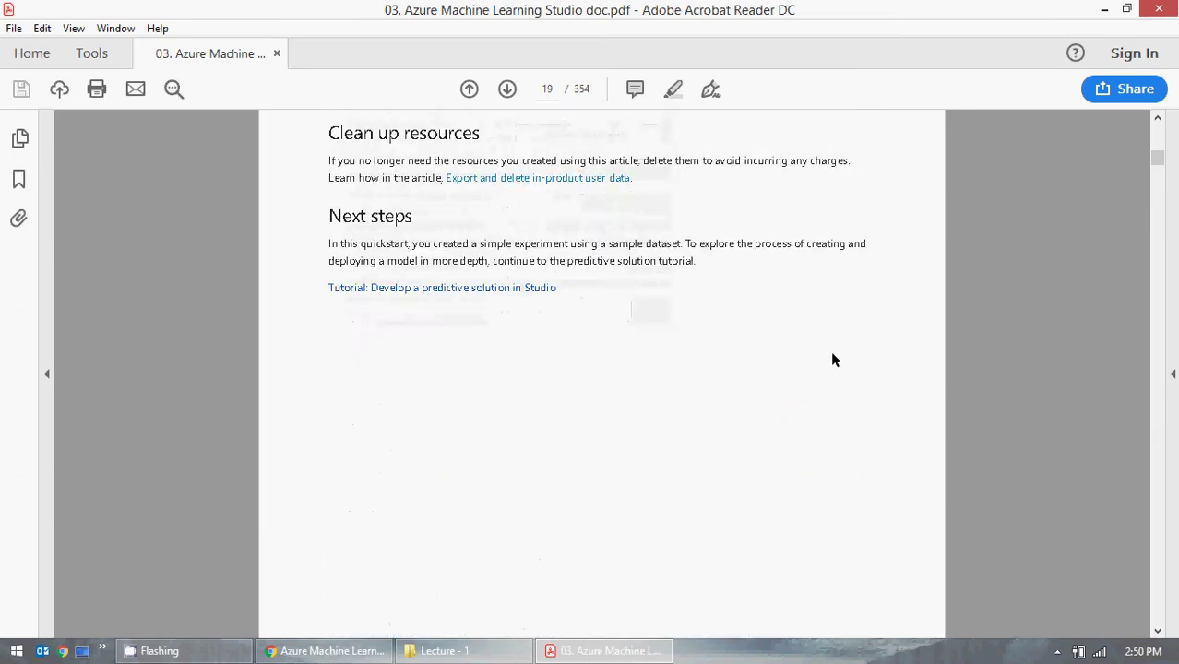
scroll(836, 356, down, 20)
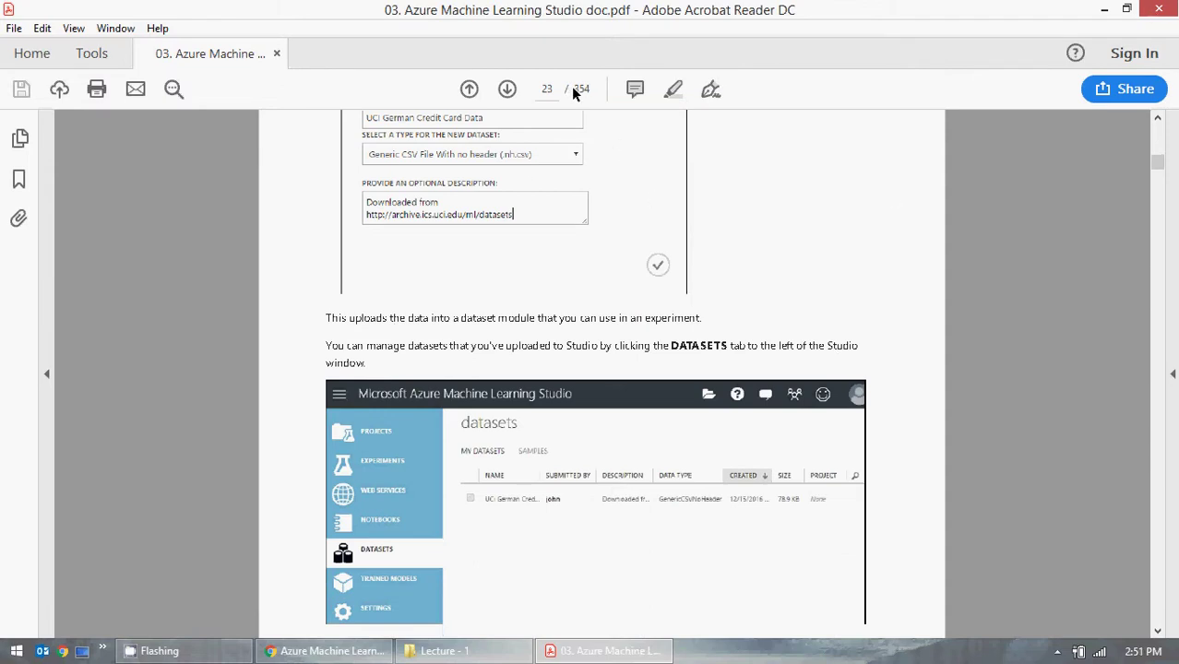
Close the documentation PDF and switch to the Machine Learning Studio experiments list in the Chrome browser.
click(1155, 13)
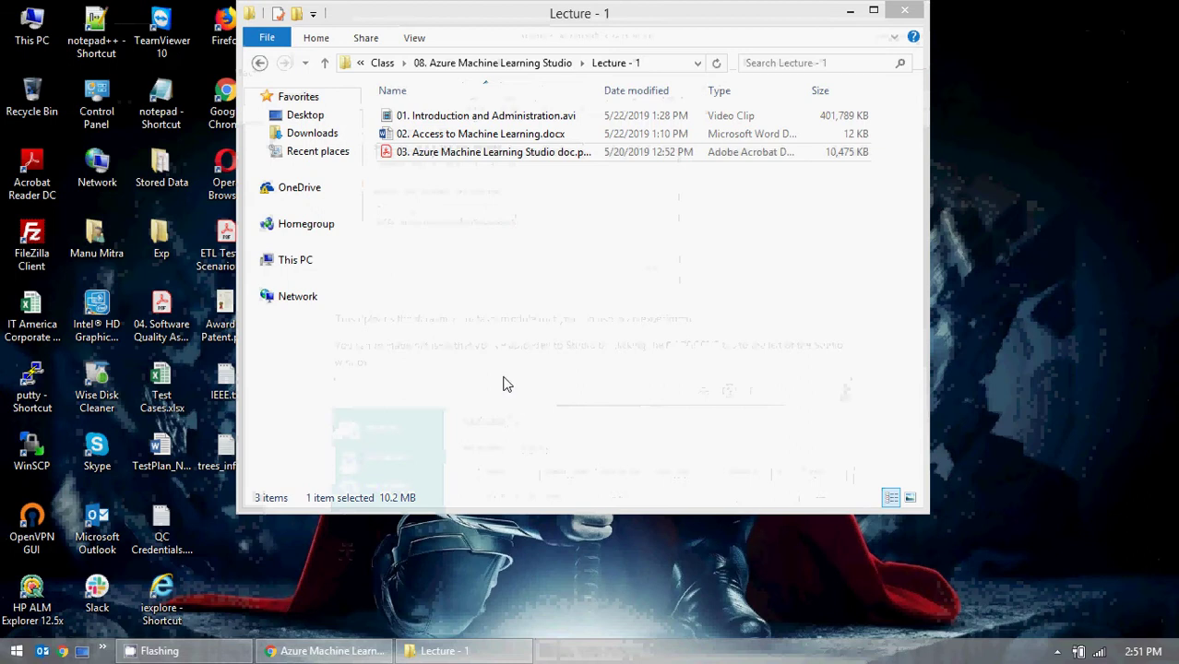
click(491, 653)
click(360, 651)
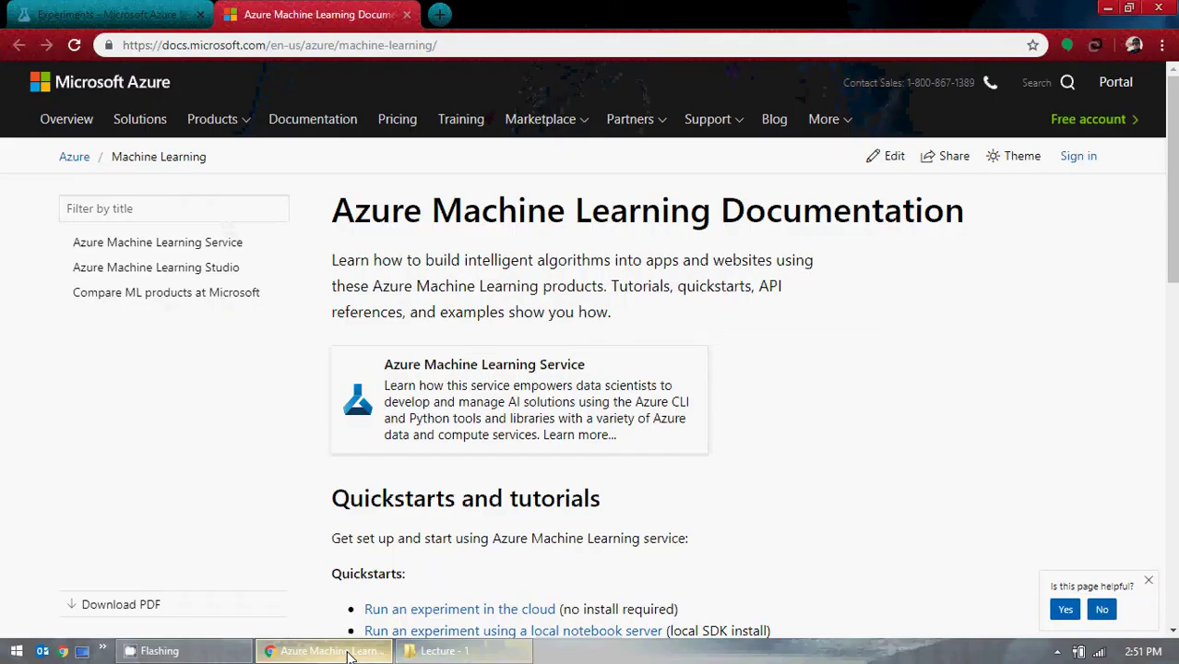
click(114, 11)
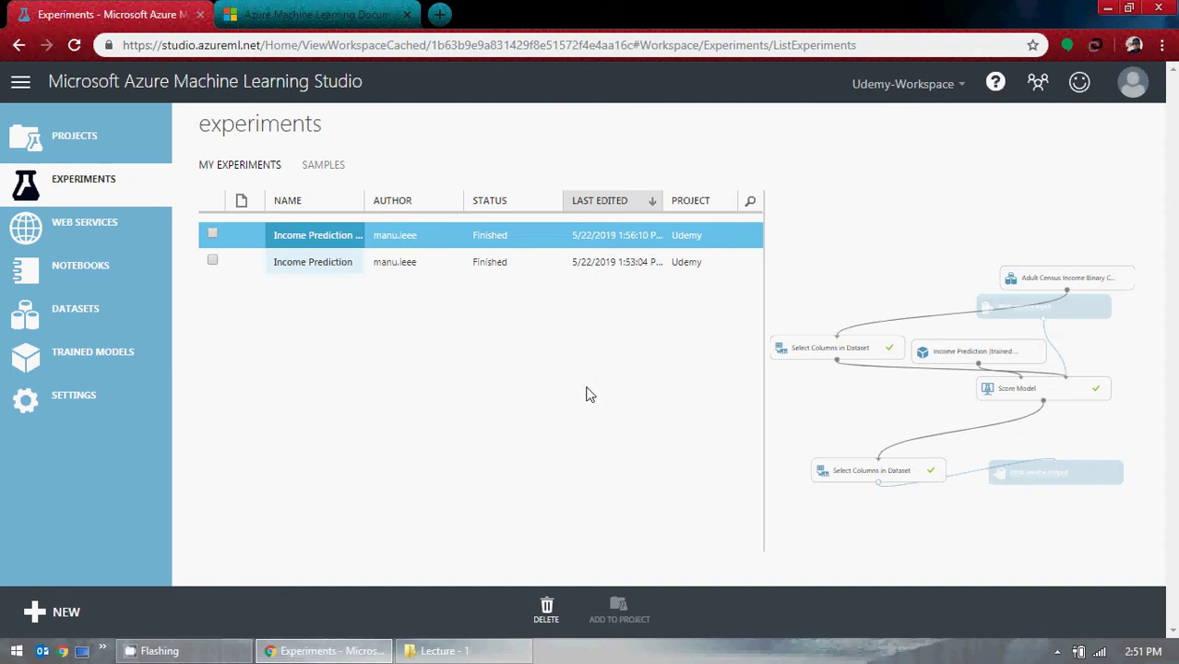
Open the Azure Machine Learning Studio documentation and its "Create your first Studio experiment" tutorial.
key(ctrl+Tab)
scroll(833, 404, down, 8)
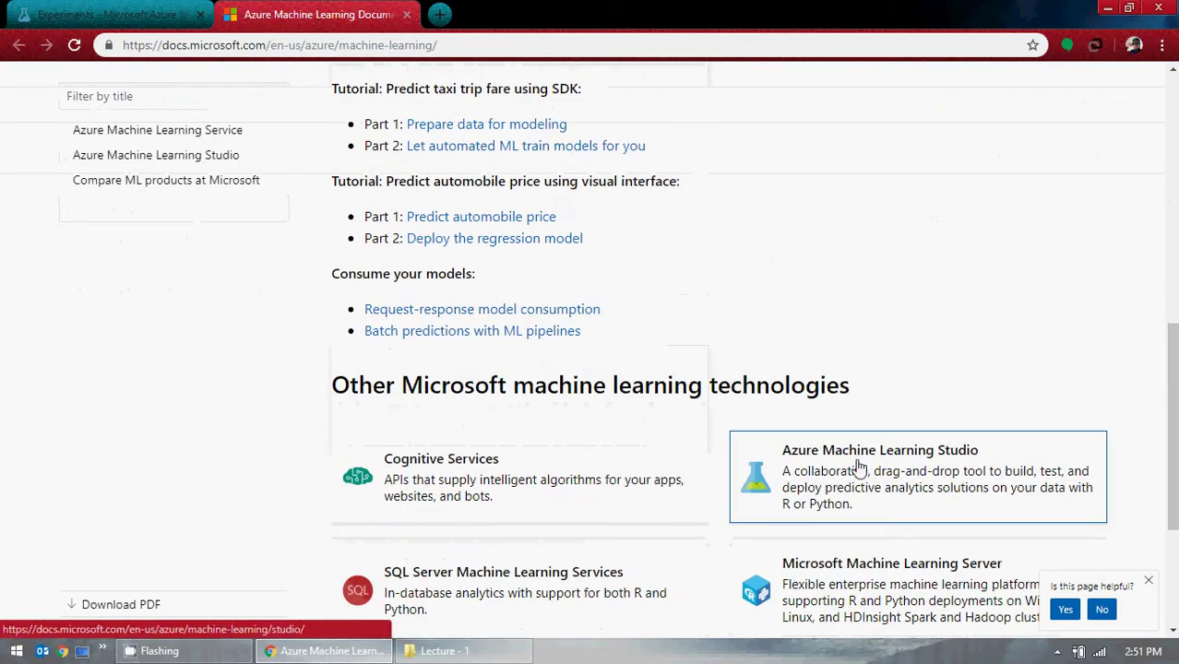
click(857, 469)
scroll(740, 379, down, 4)
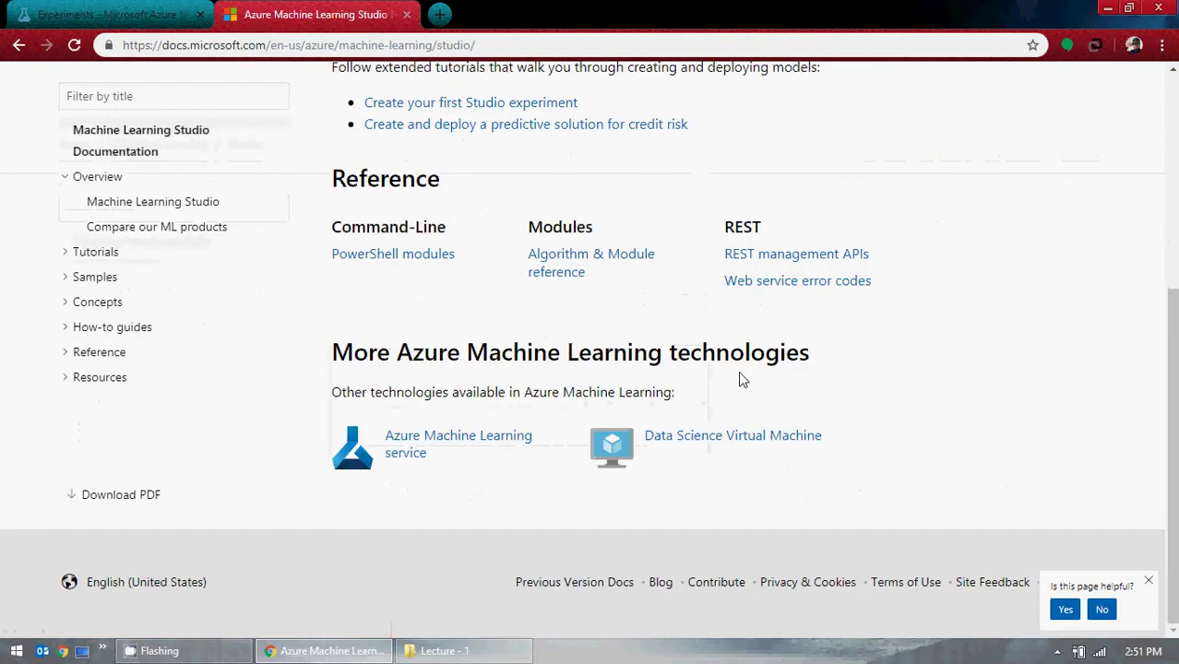
scroll(636, 226, up, 2)
click(524, 277)
Skim the quickstart on creating a first data science experiment, including how to name it and get the data, and return to the experiments list.
click(81, 11)
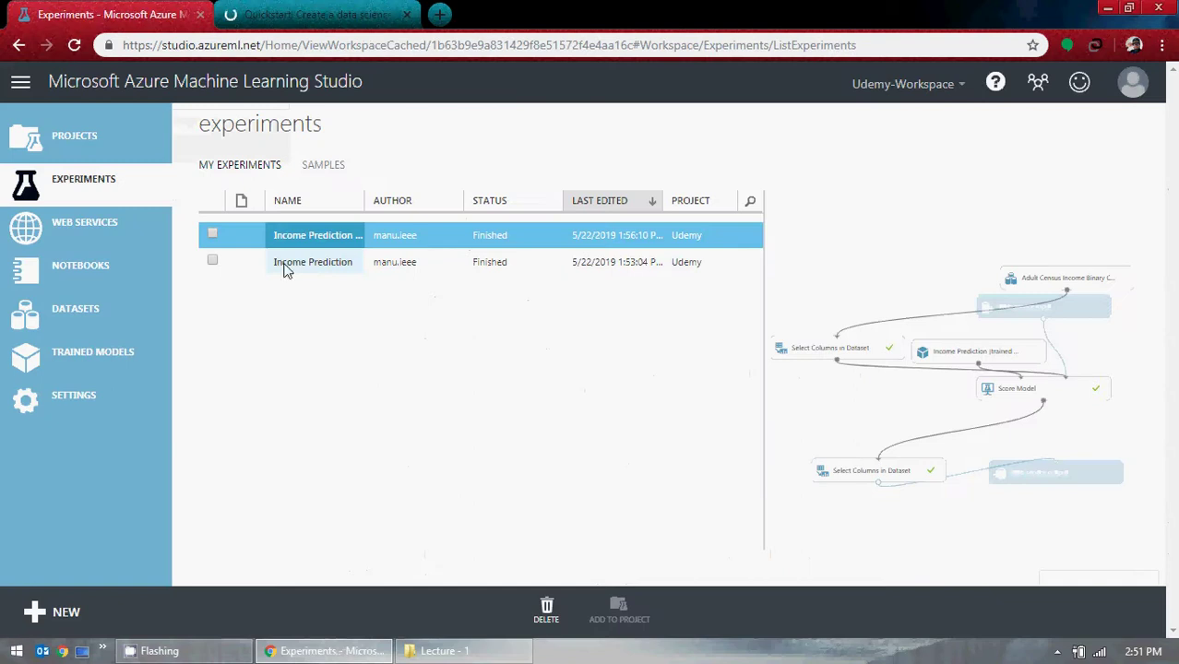
click(313, 14)
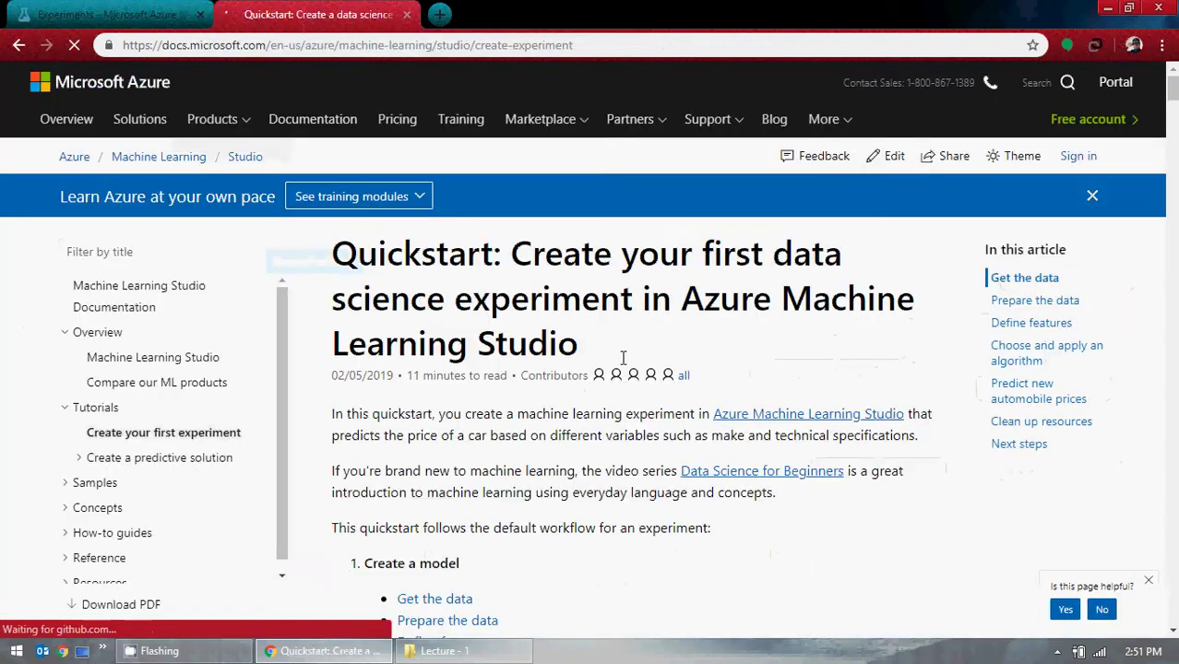
scroll(632, 359, down, 10)
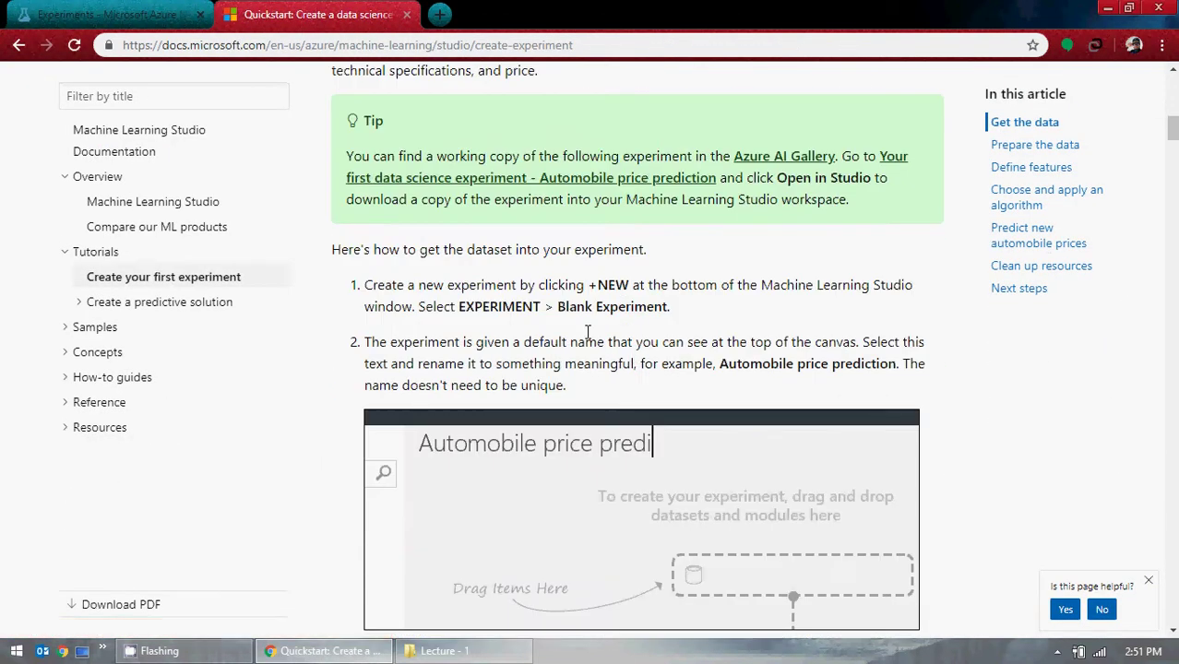
scroll(635, 360, up, 5)
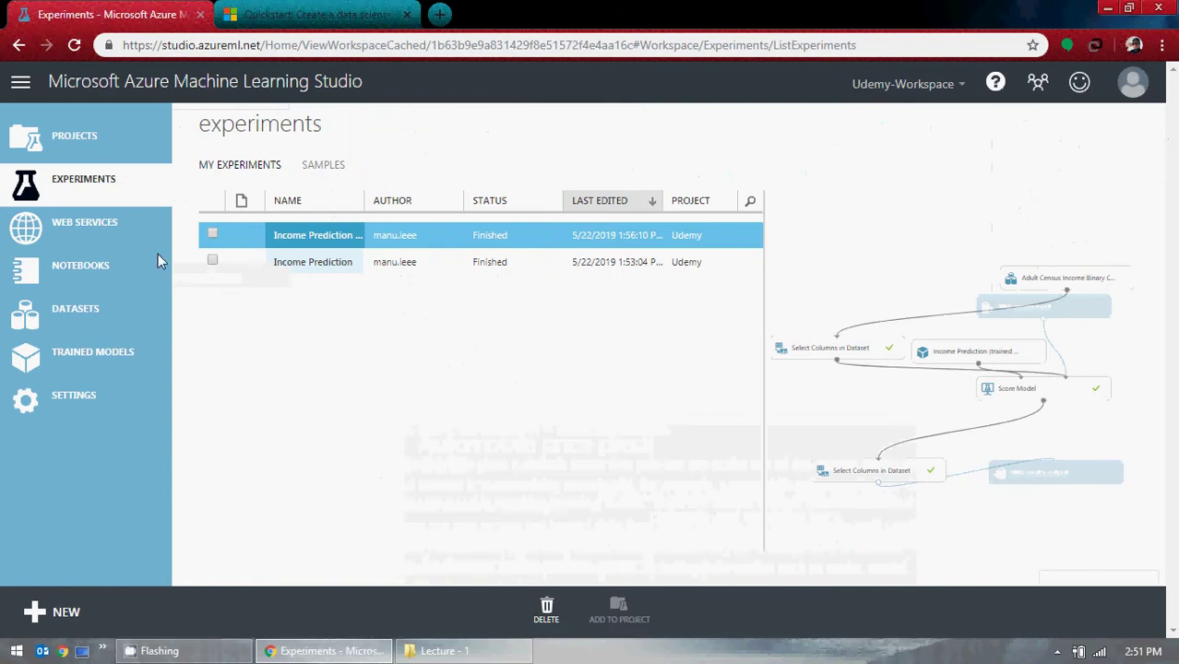
Create a new blank experiment from the experiments area of the workspace.
click(71, 148)
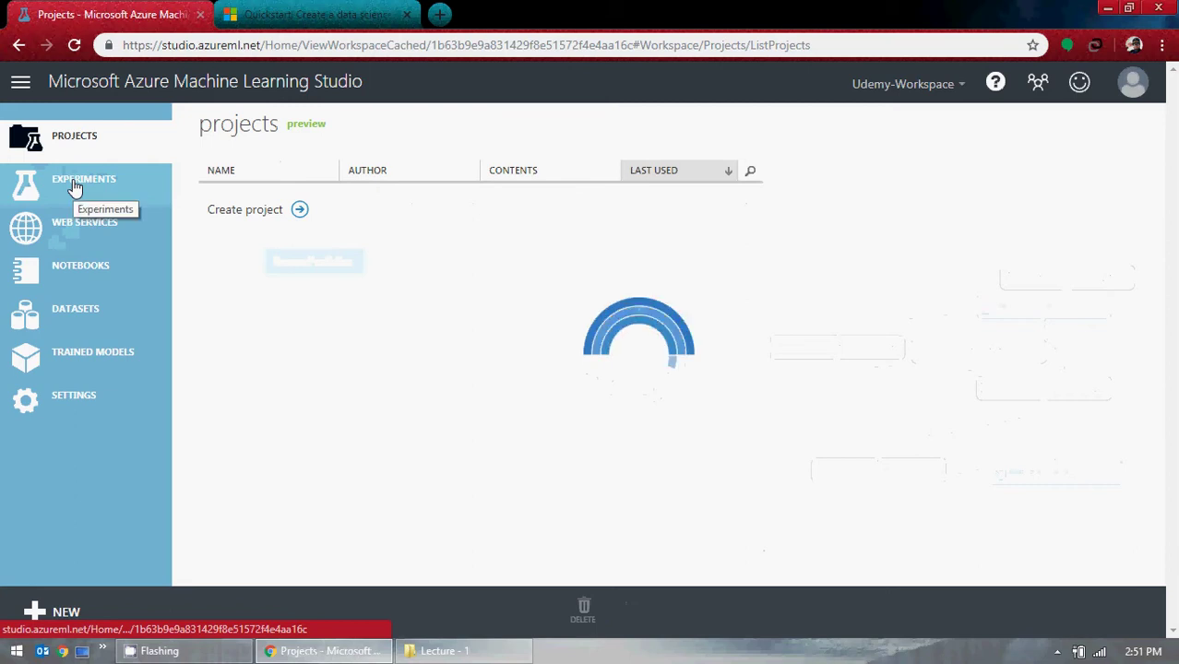
click(74, 187)
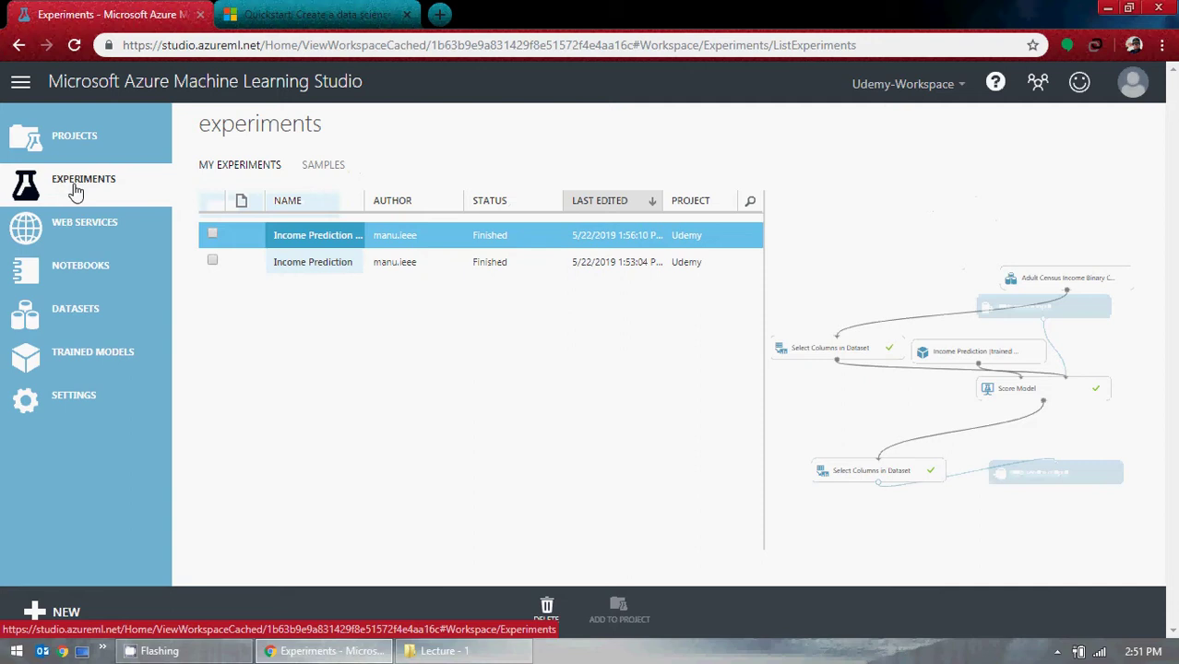
click(51, 612)
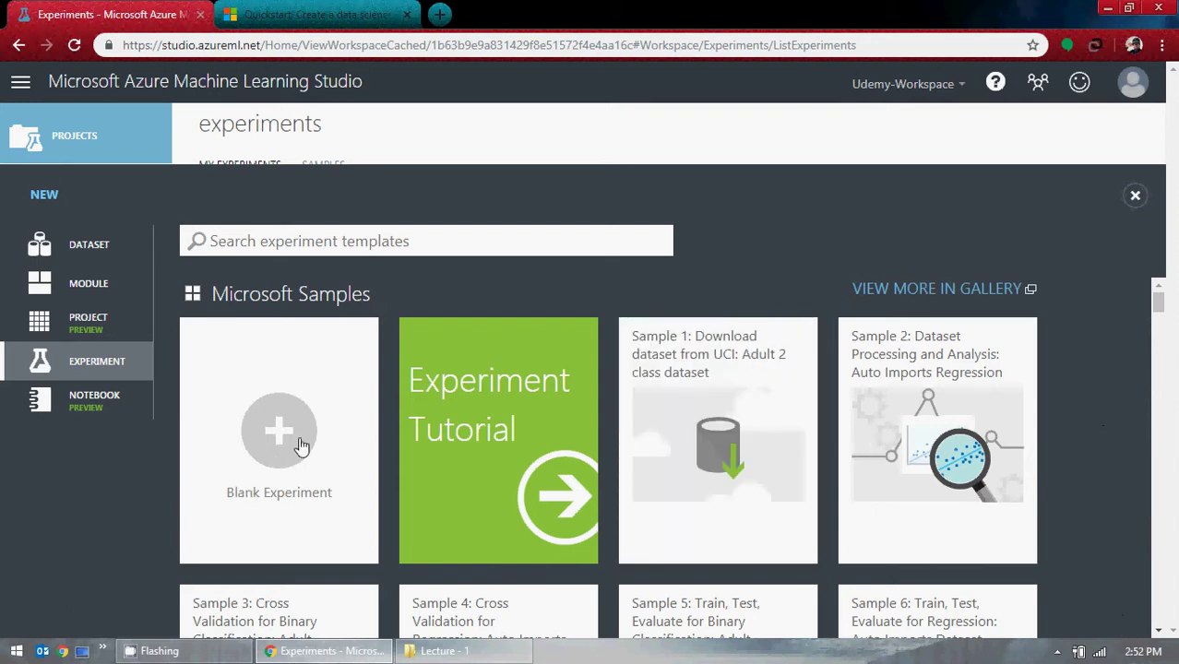
mouse_move(713, 415)
click(286, 421)
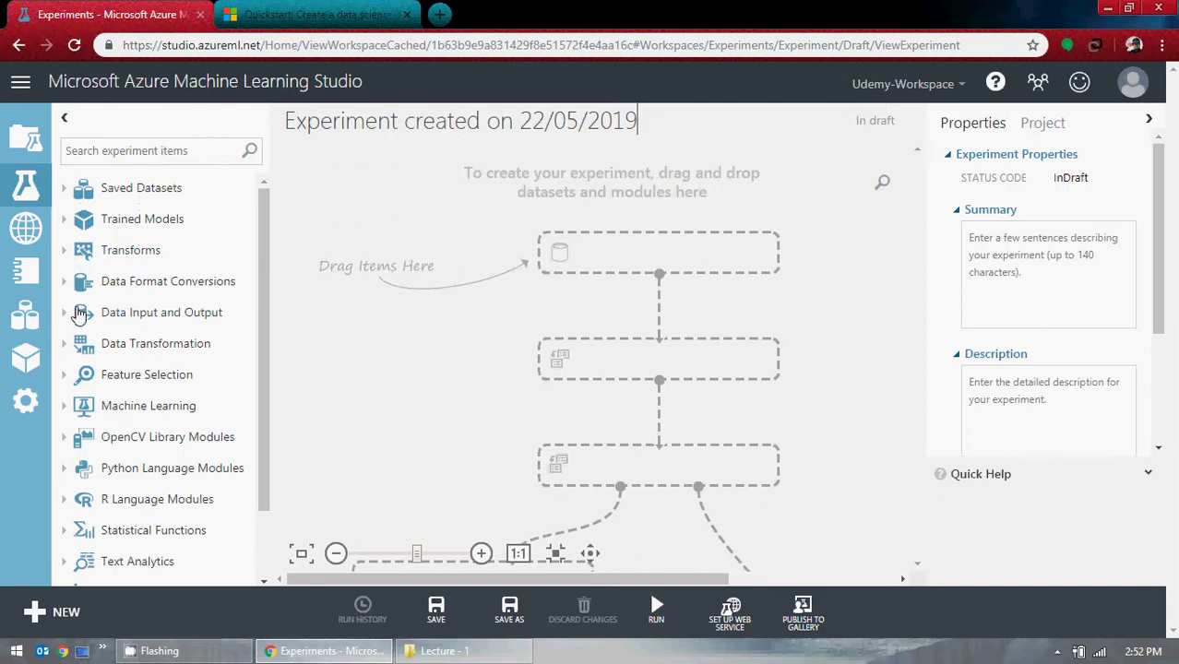
Rename the new experiment as "Automobile Price Prediction".
scroll(102, 277, down, 1)
scroll(120, 304, up, 1)
drag(653, 121, 288, 121)
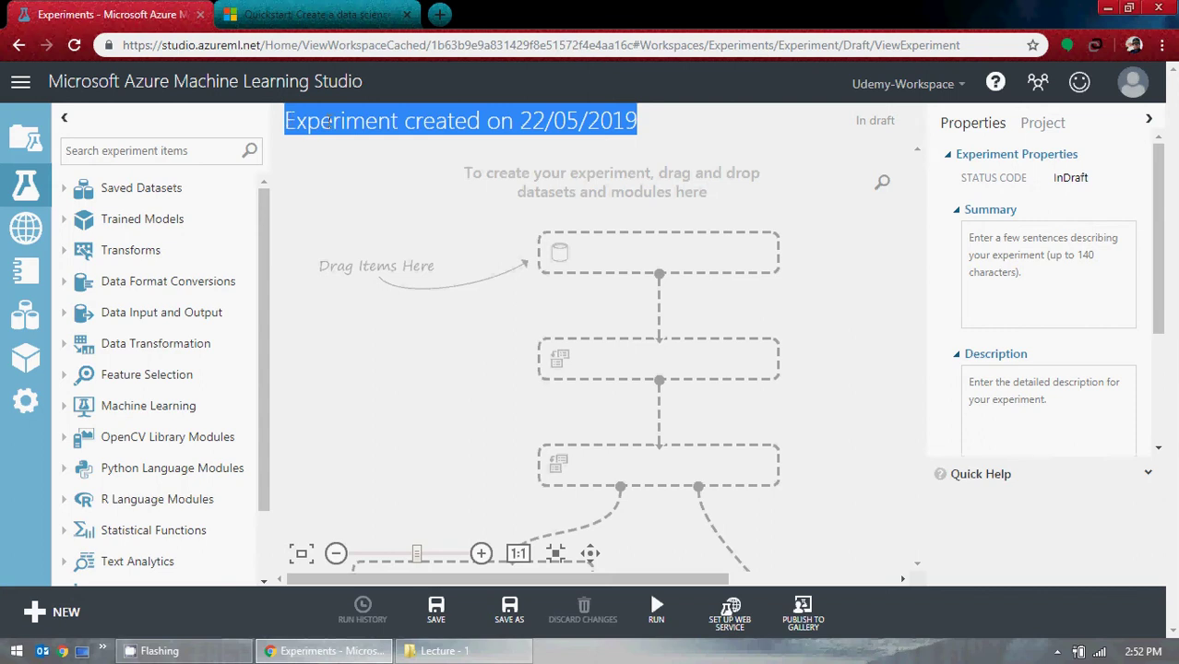
text(Automobile Price Prediction)
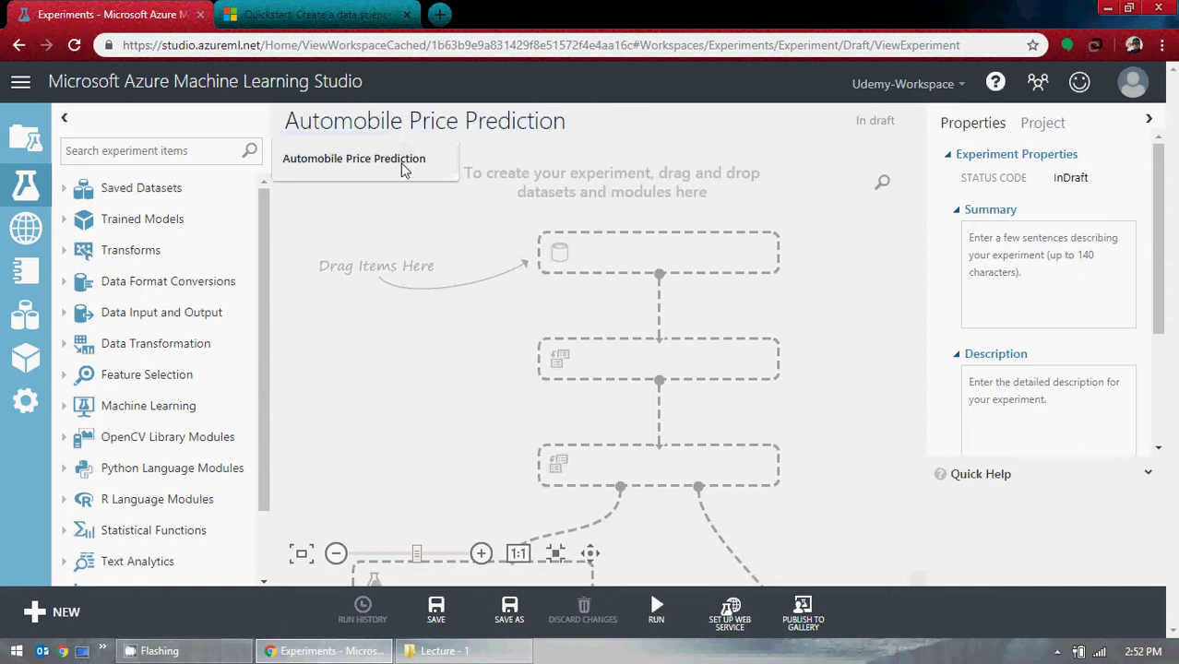
click(404, 159)
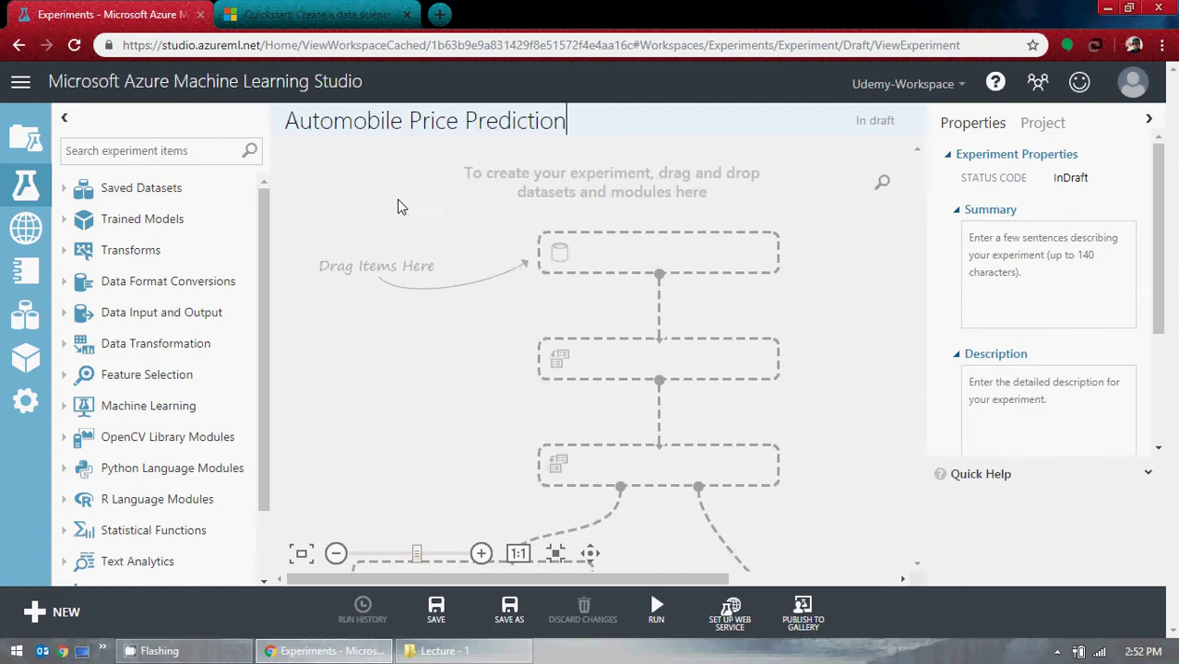
Search the experiment items for "autom", place the Automobile price data (Raw) sample dataset on the canvas, and clear the search.
click(193, 155)
text(autom)
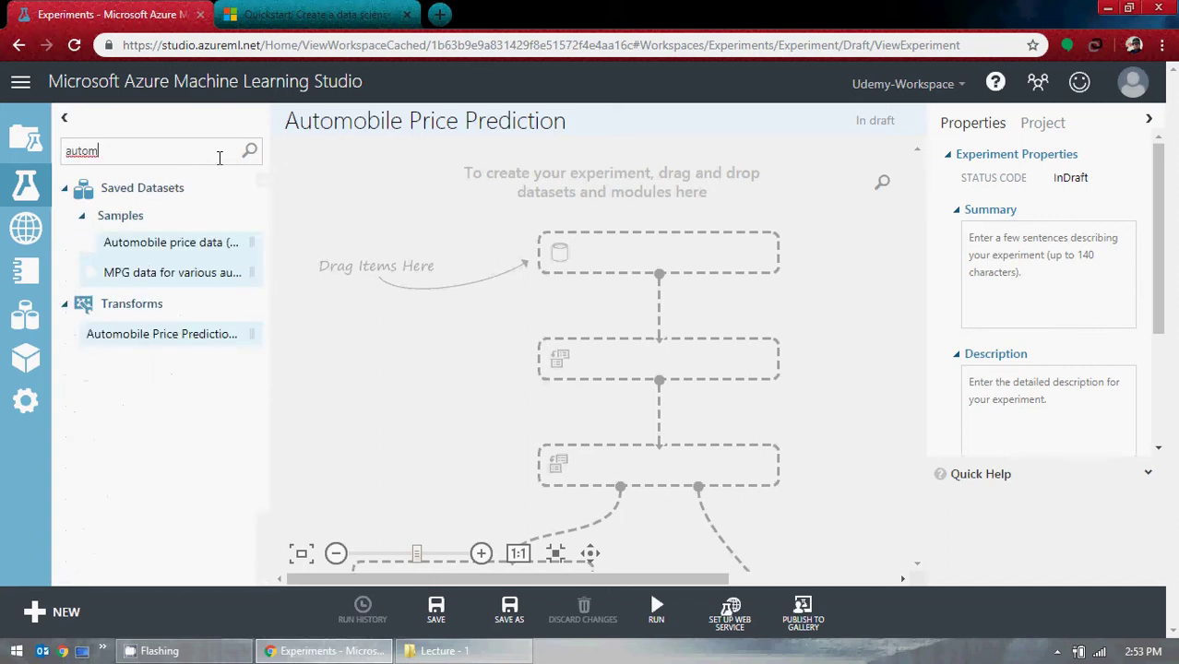
drag(179, 245, 653, 261)
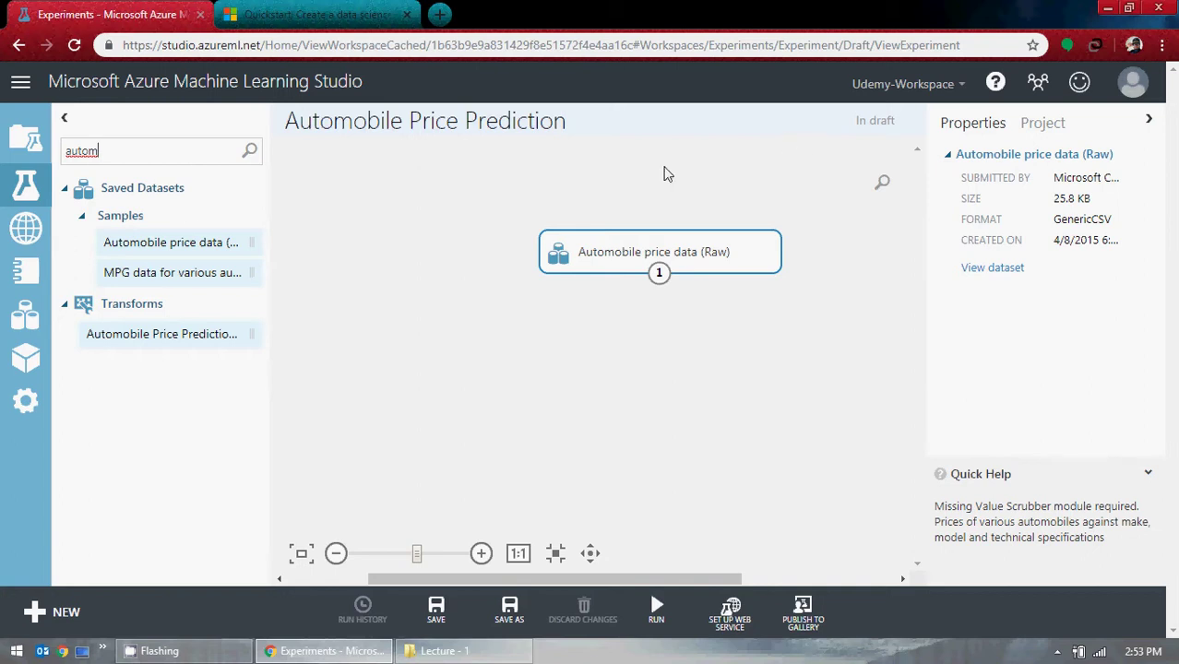
drag(131, 152, 56, 153)
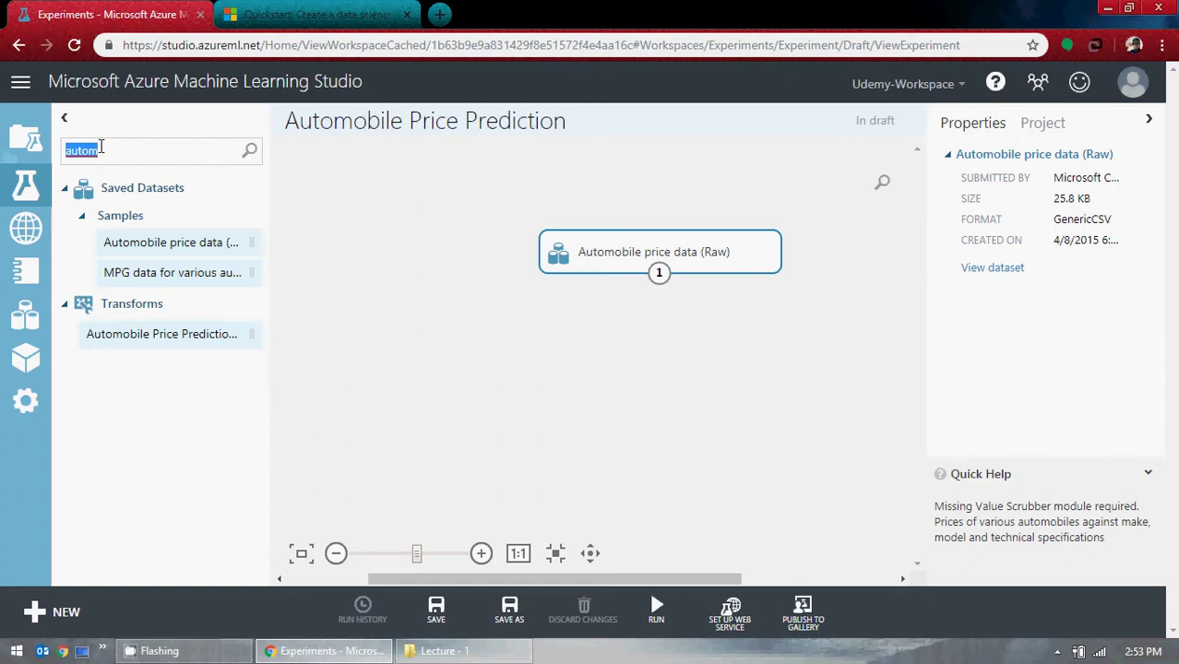
key(BackSpace)
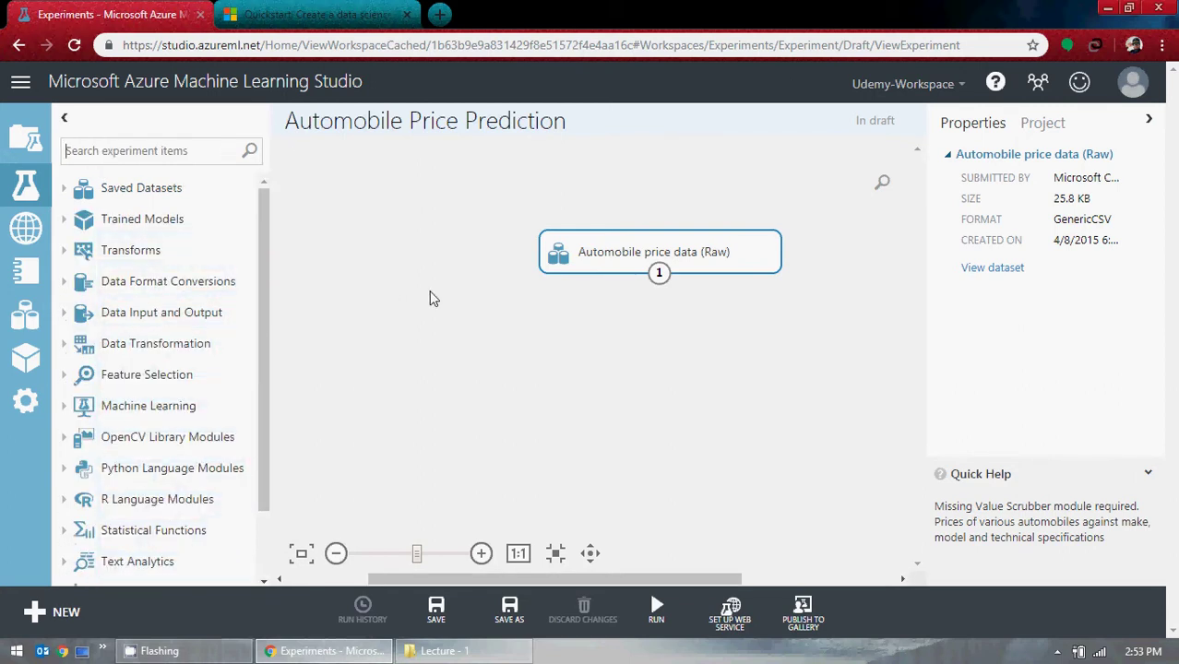
Visualize the output of the Automobile price data (Raw) dataset and collapse the Statistics and Visualizations pane.
right_click(662, 277)
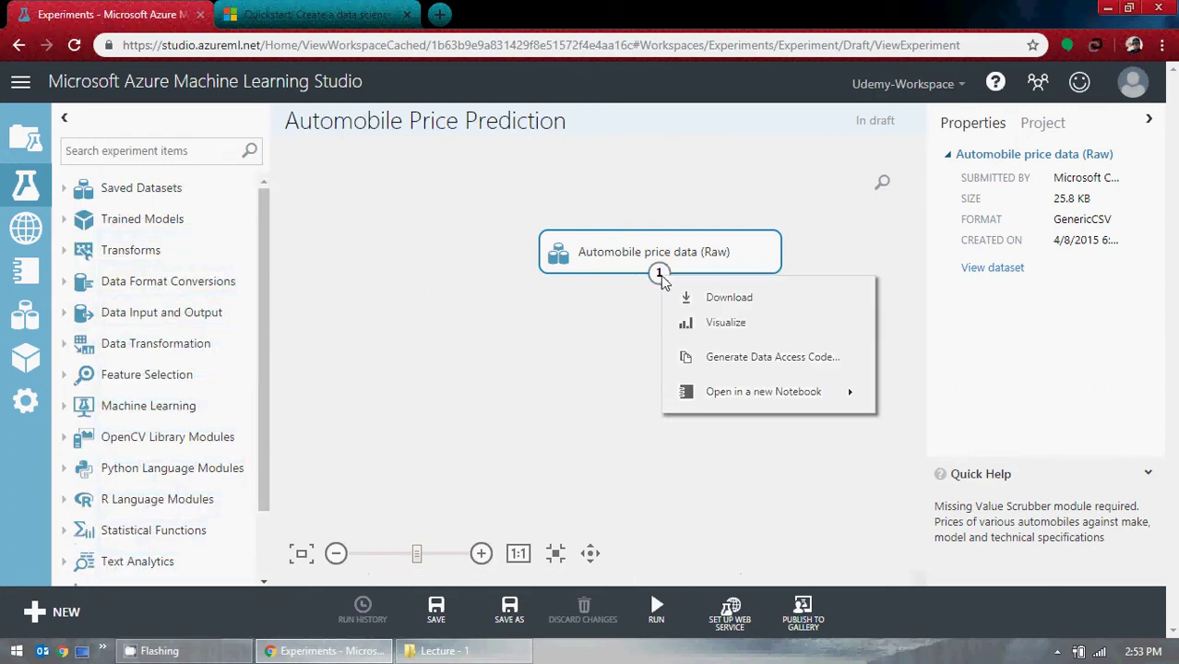
click(579, 323)
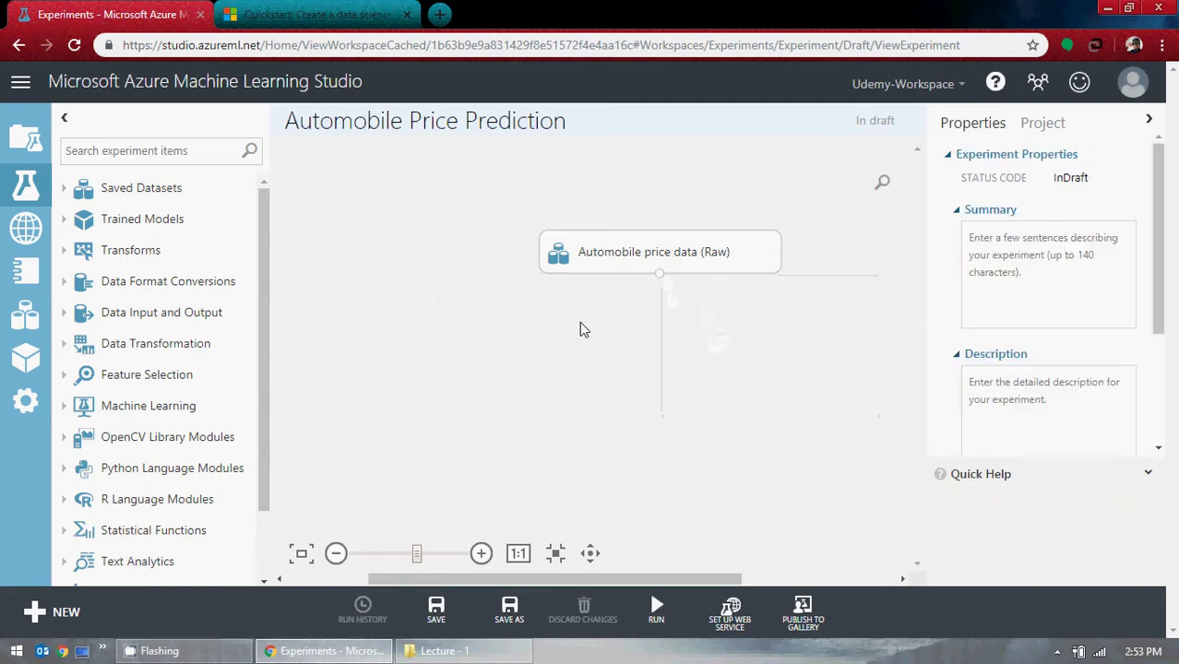
right_click(659, 280)
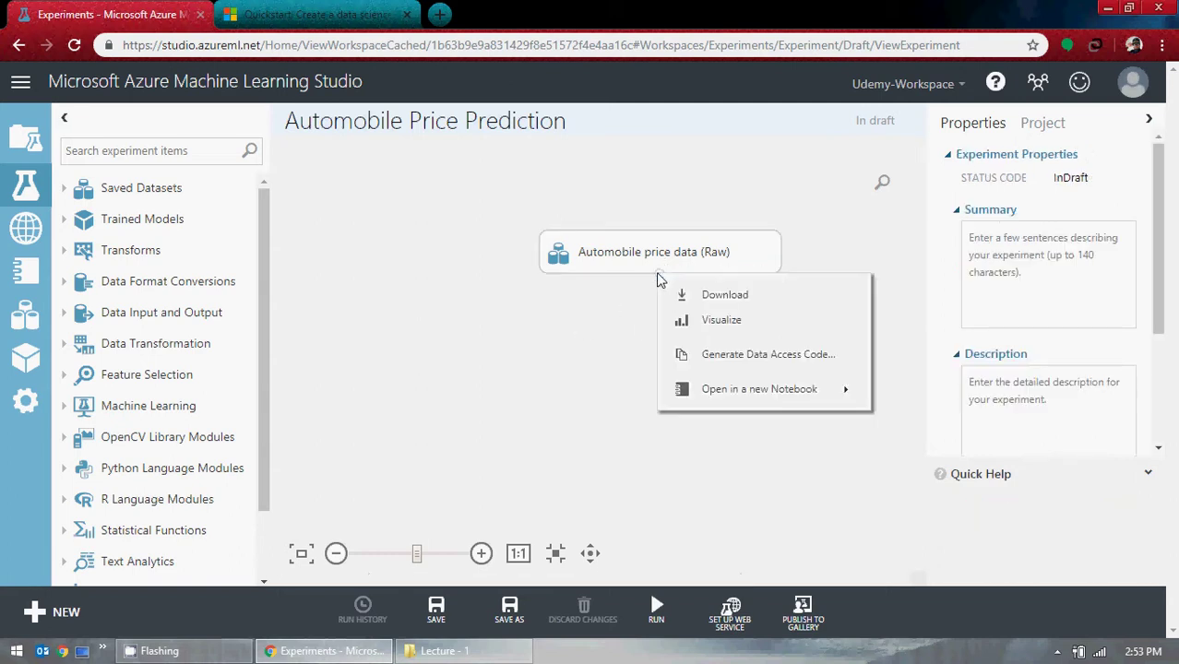
click(718, 323)
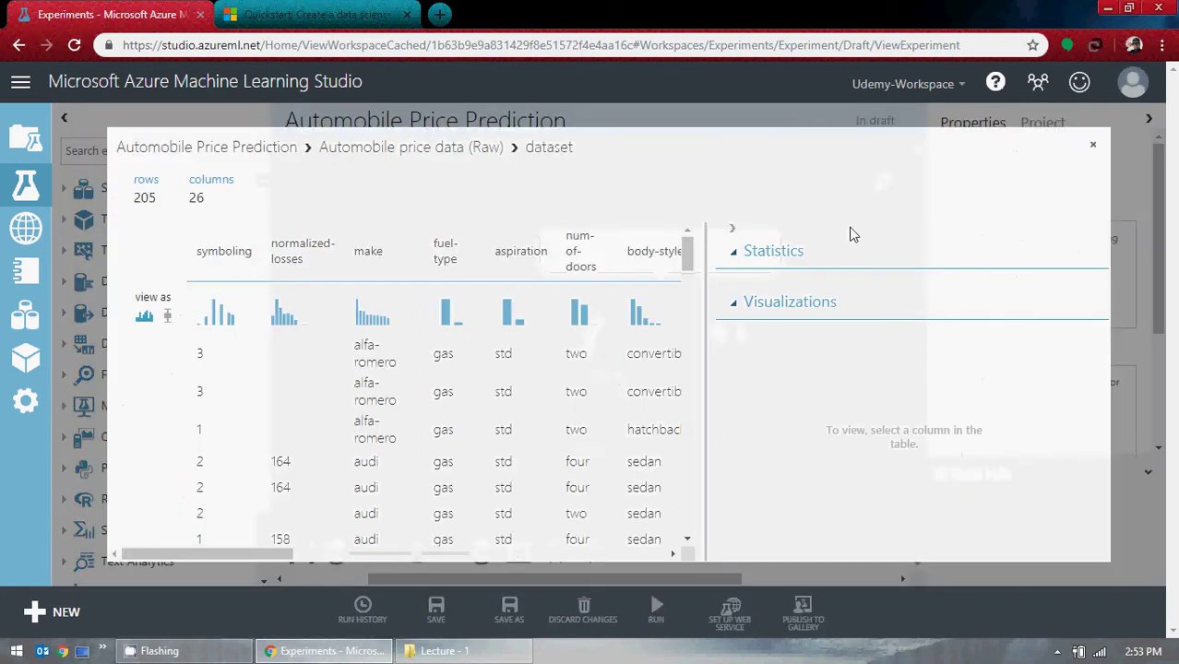
click(732, 229)
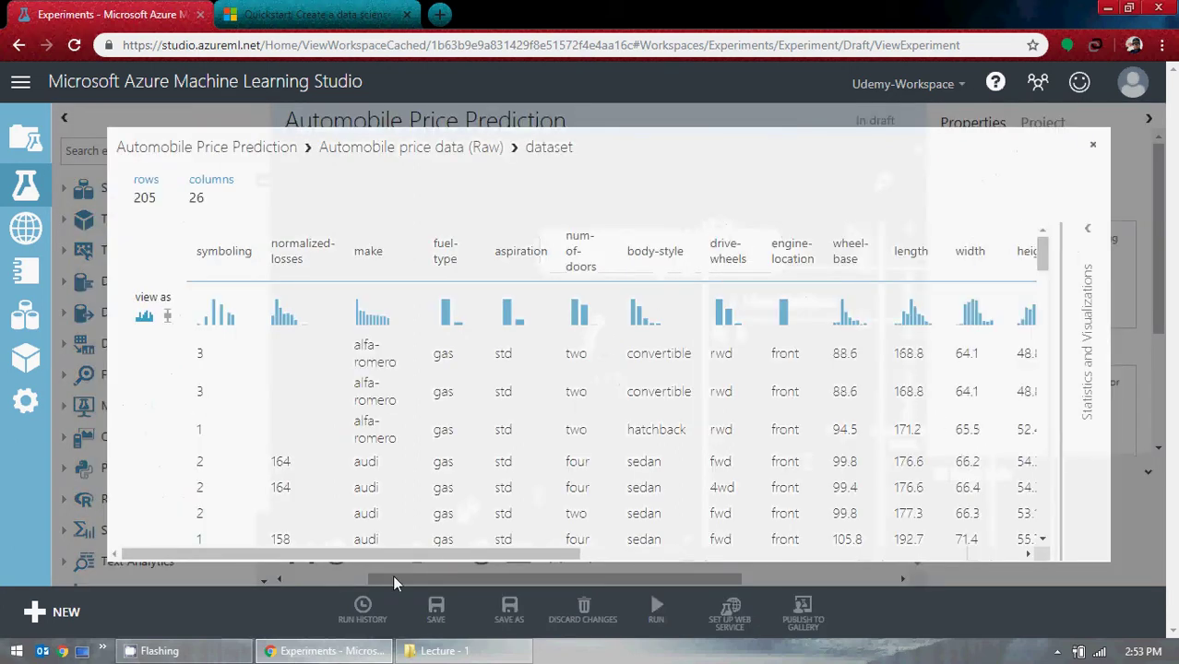
Examine all the dataset's columns from symboling across to price, and return to the first columns.
drag(371, 554, 376, 554)
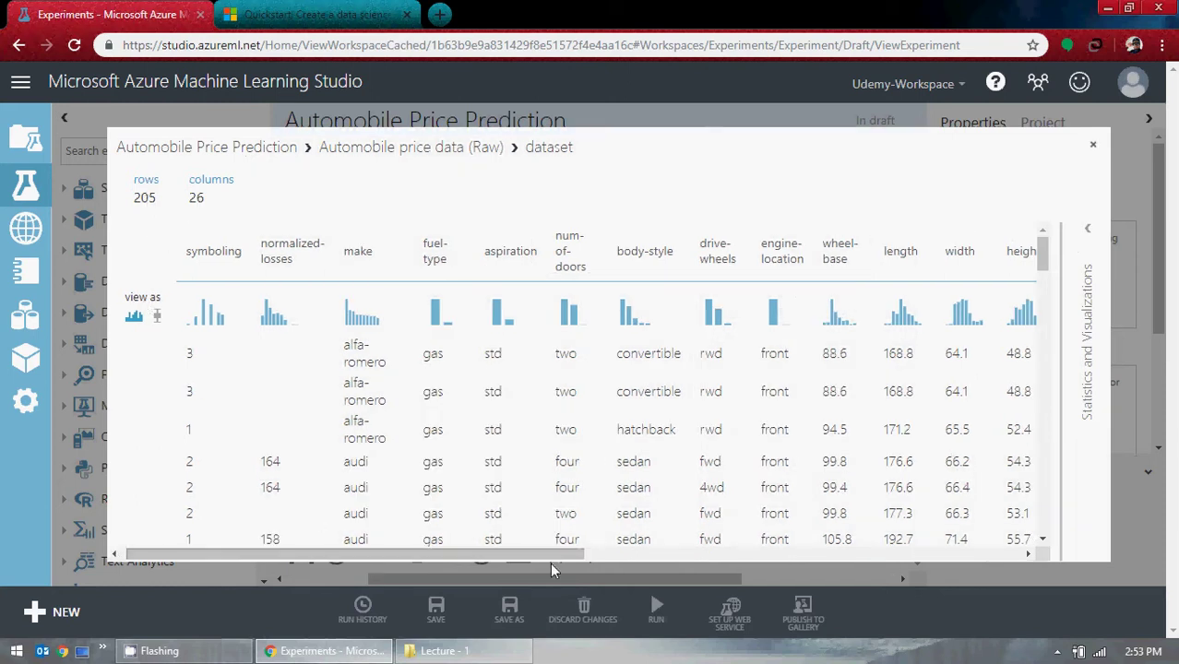
drag(544, 559, 1001, 530)
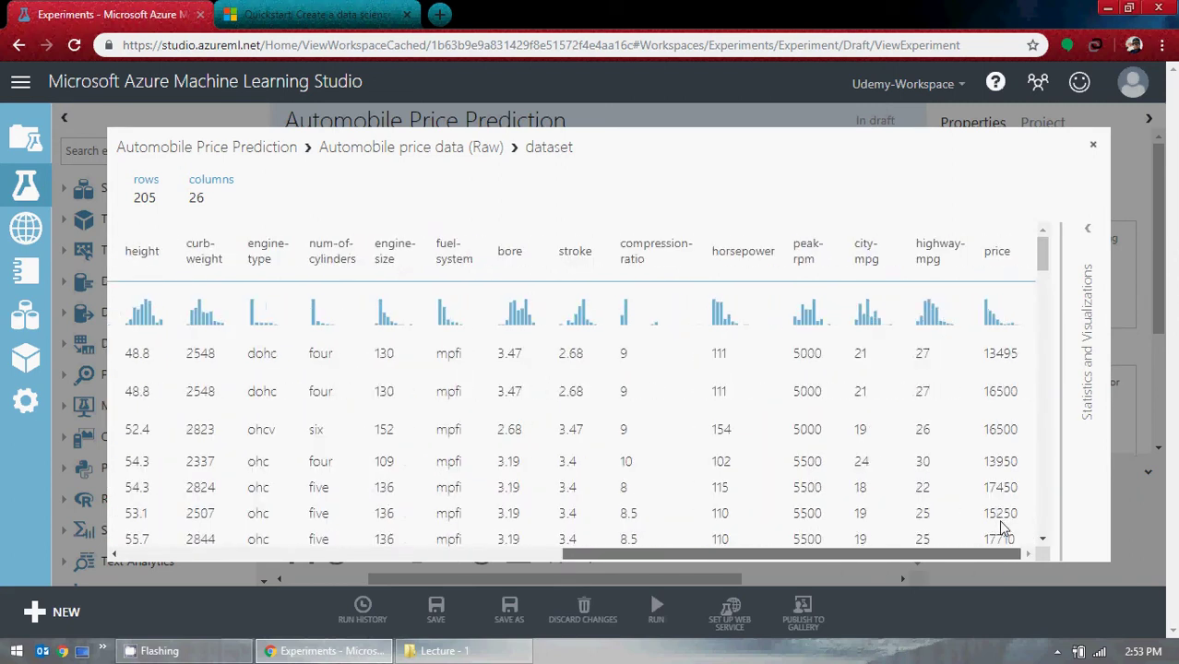
scroll(914, 369, down, 5)
scroll(895, 400, up, 5)
scroll(897, 400, down, 1)
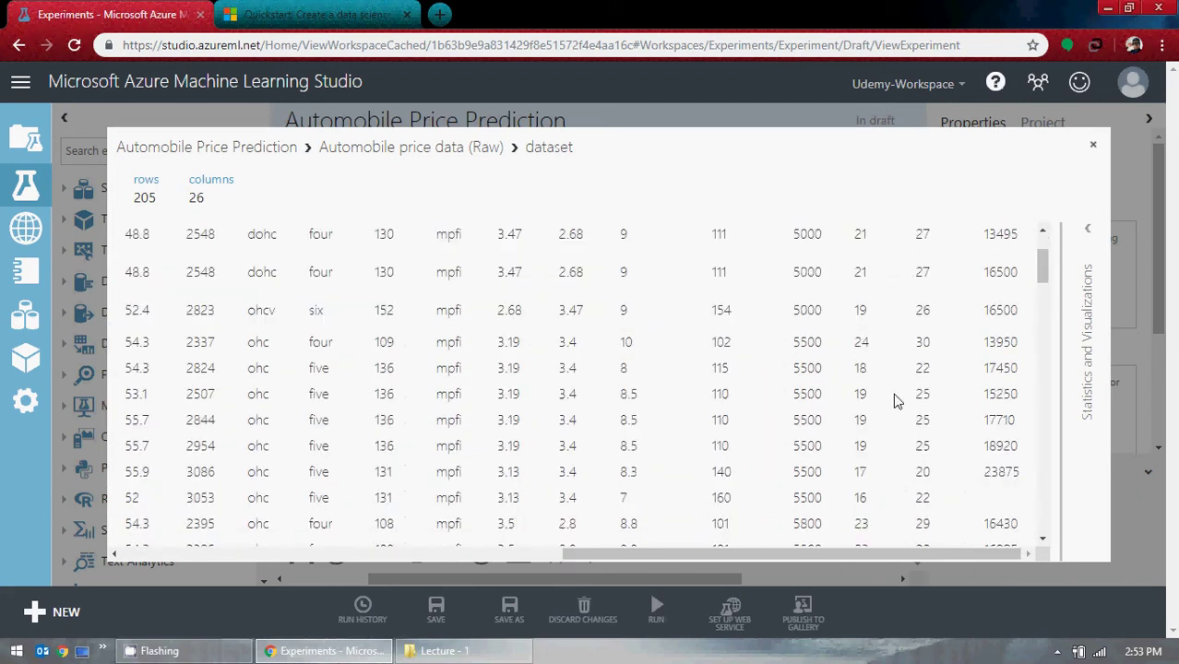
scroll(895, 400, up, 1)
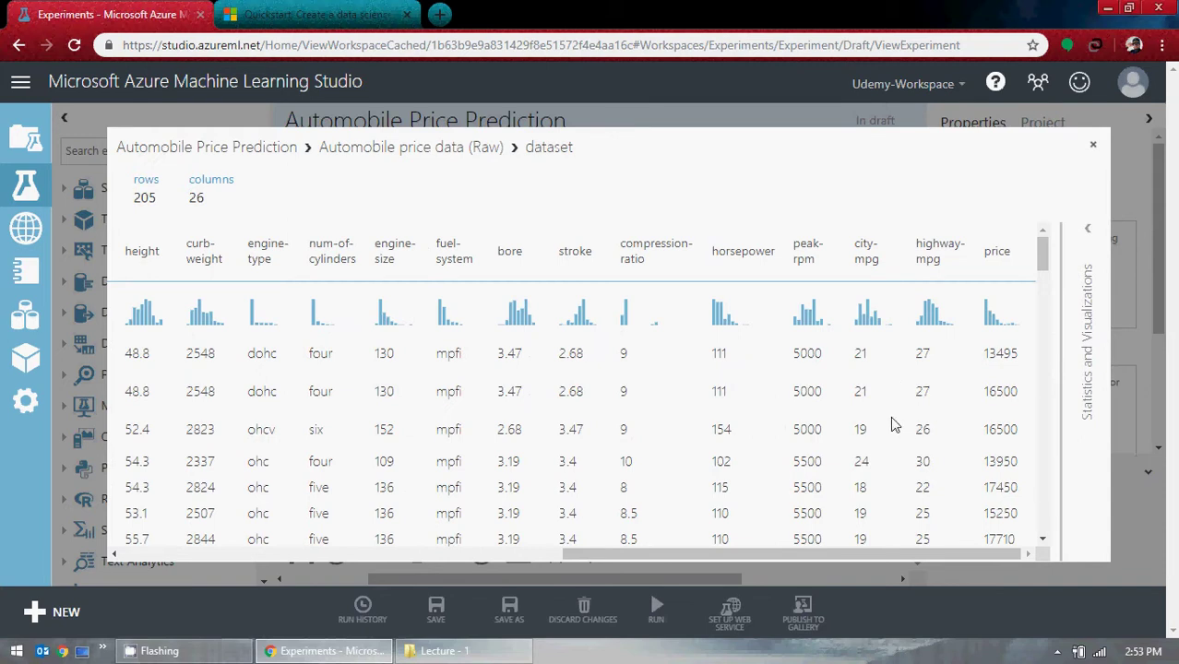
drag(674, 557, 890, 560)
drag(708, 556, 211, 576)
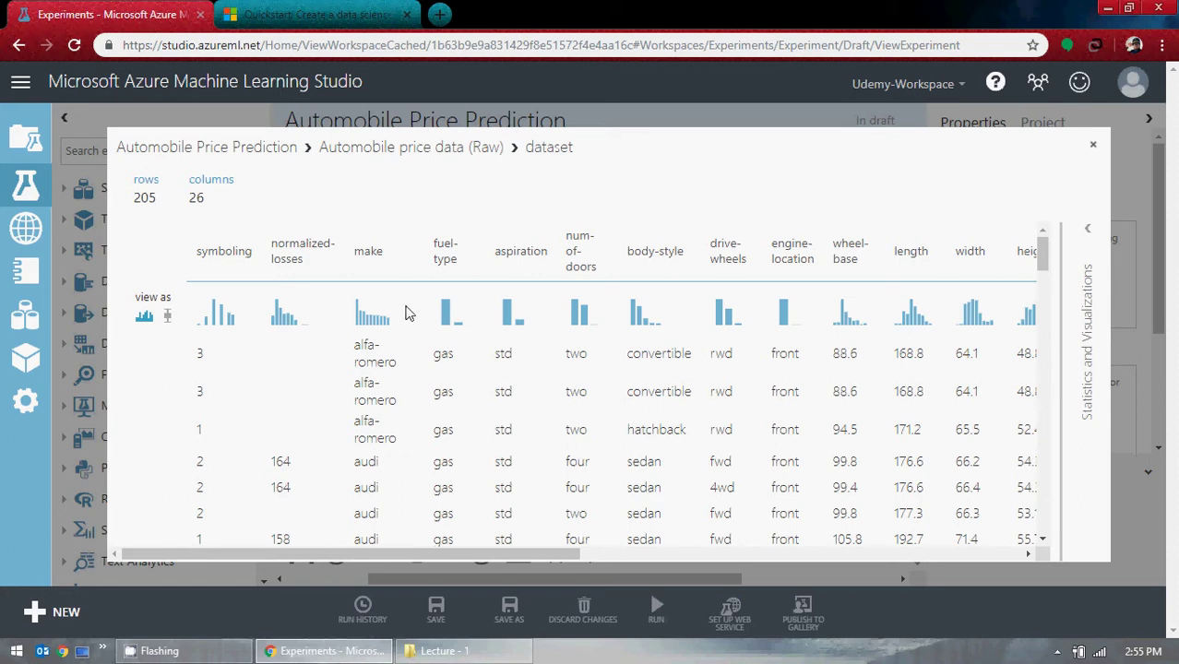
Look through the dataset's rows down to the mitsubishi records and return to the first rows.
drag(427, 557, 367, 552)
scroll(466, 434, down, 20)
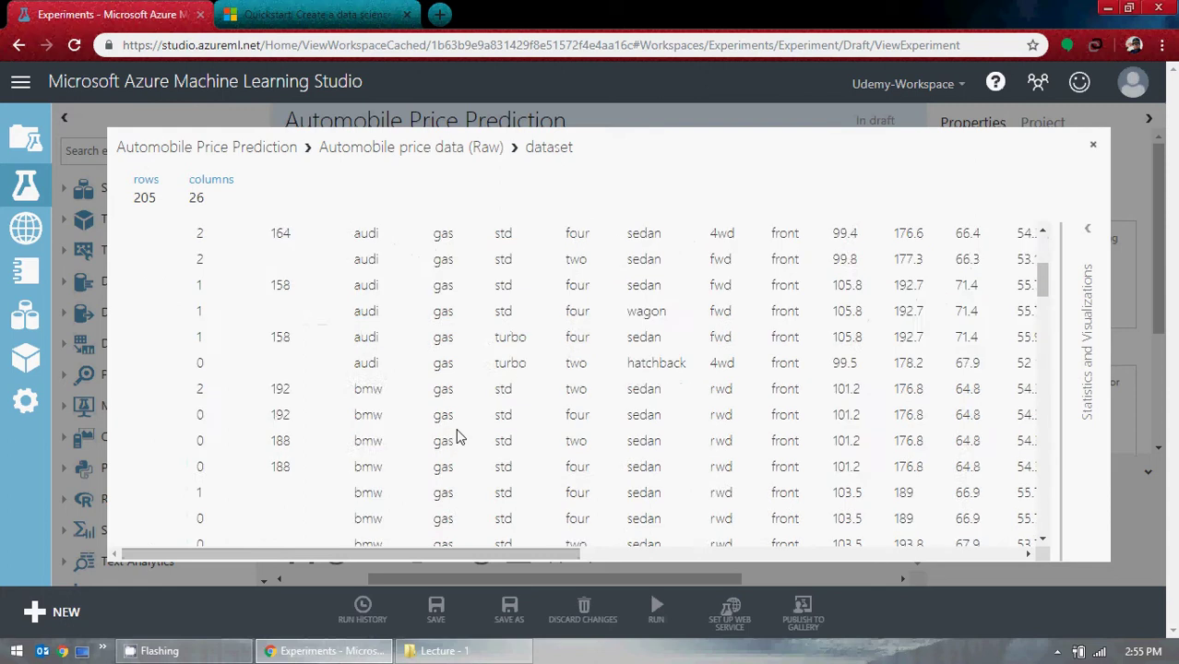
scroll(465, 434, up, 3)
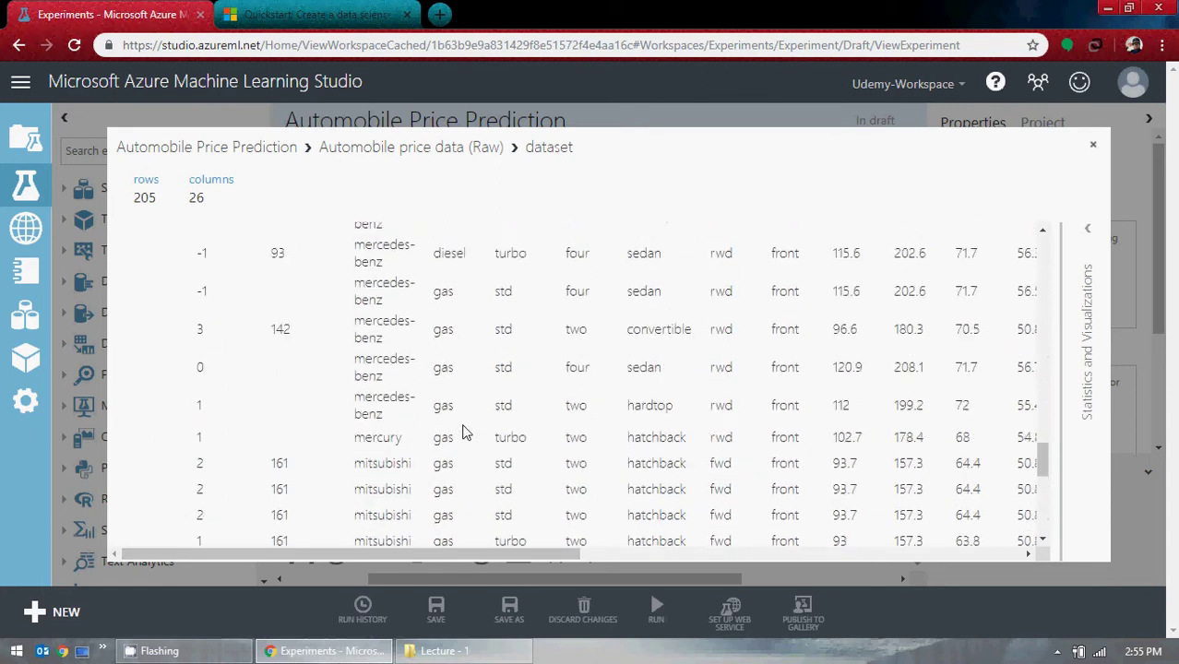
scroll(461, 430, down, 6)
scroll(453, 362, up, 20)
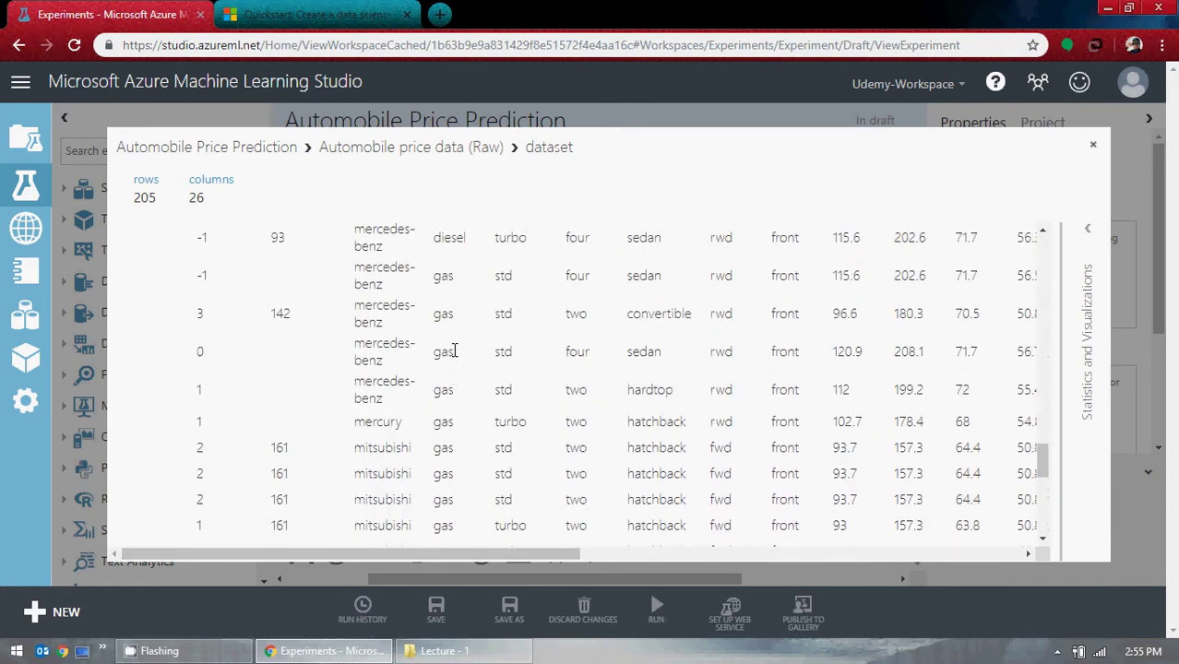
scroll(454, 350, up, 10)
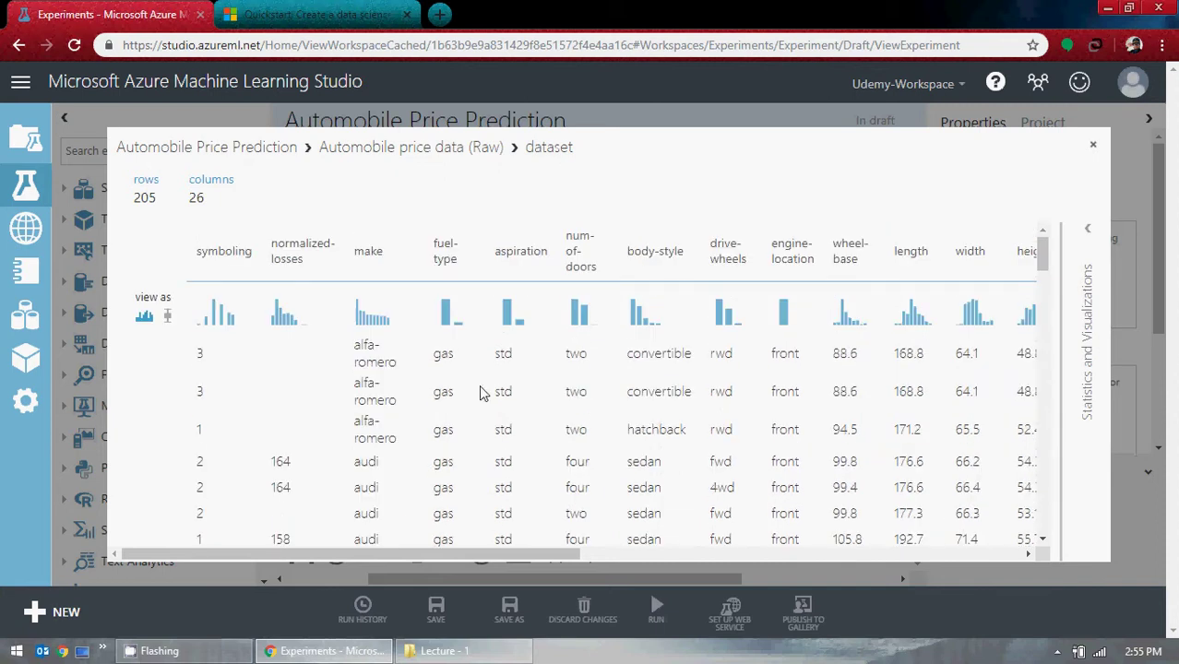
scroll(480, 393, down, 3)
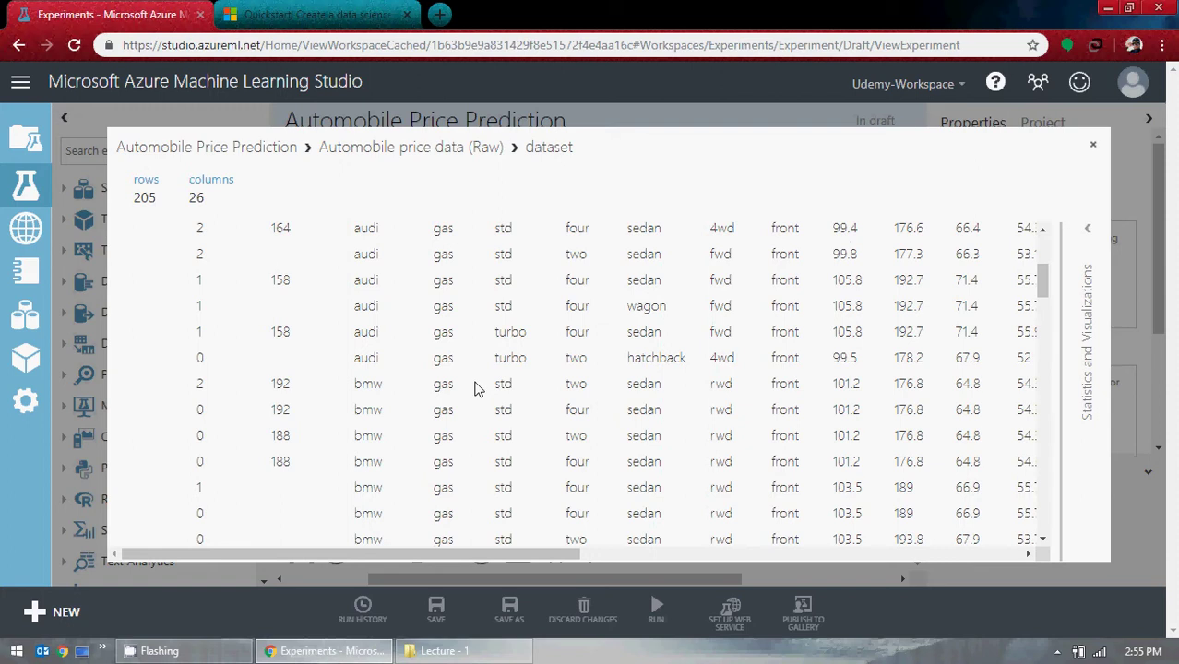
scroll(474, 387, up, 3)
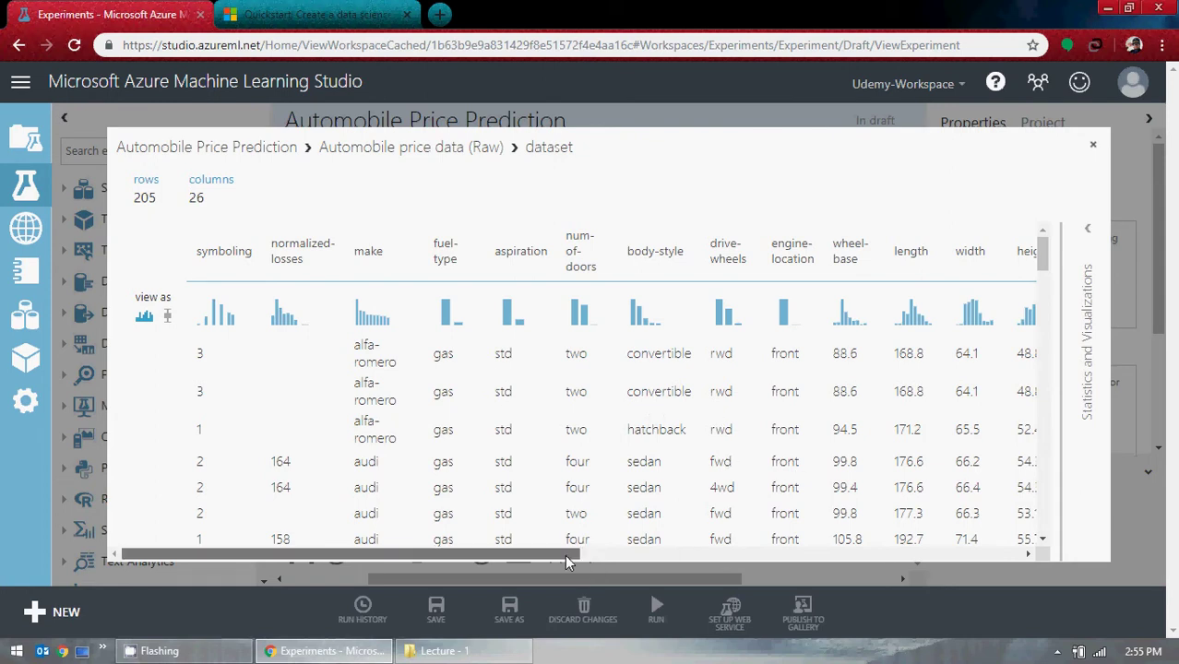
Examine the price column and highlight the audi hatchback row that has no price.
drag(564, 554, 1011, 554)
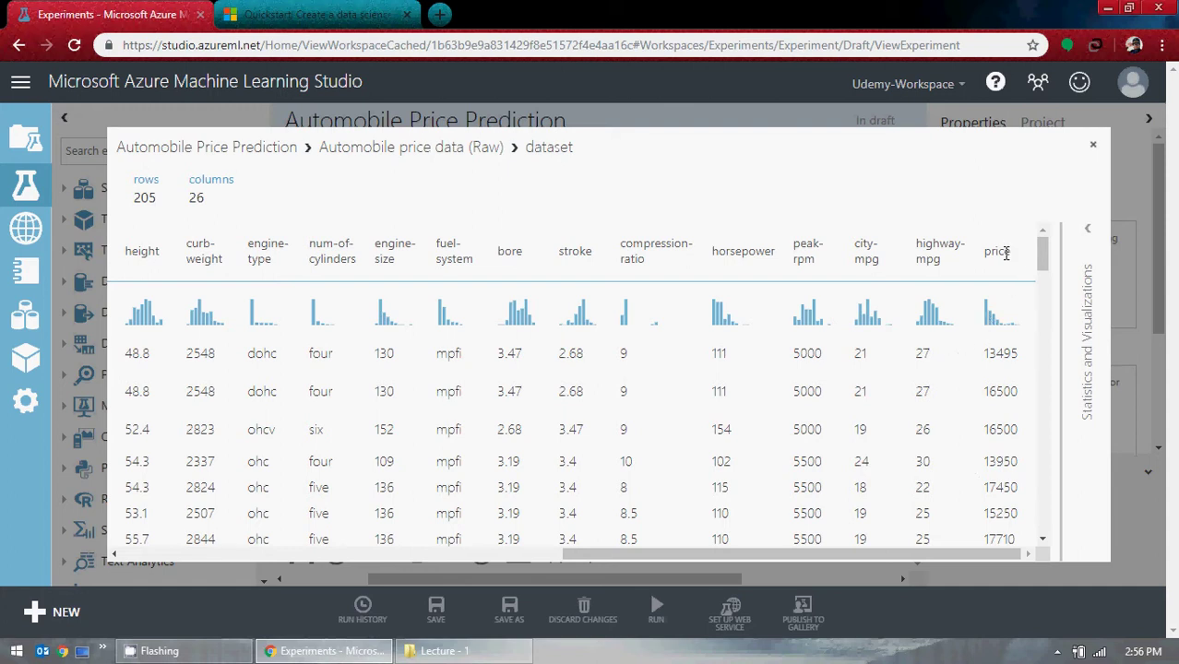
scroll(993, 347, down, 5)
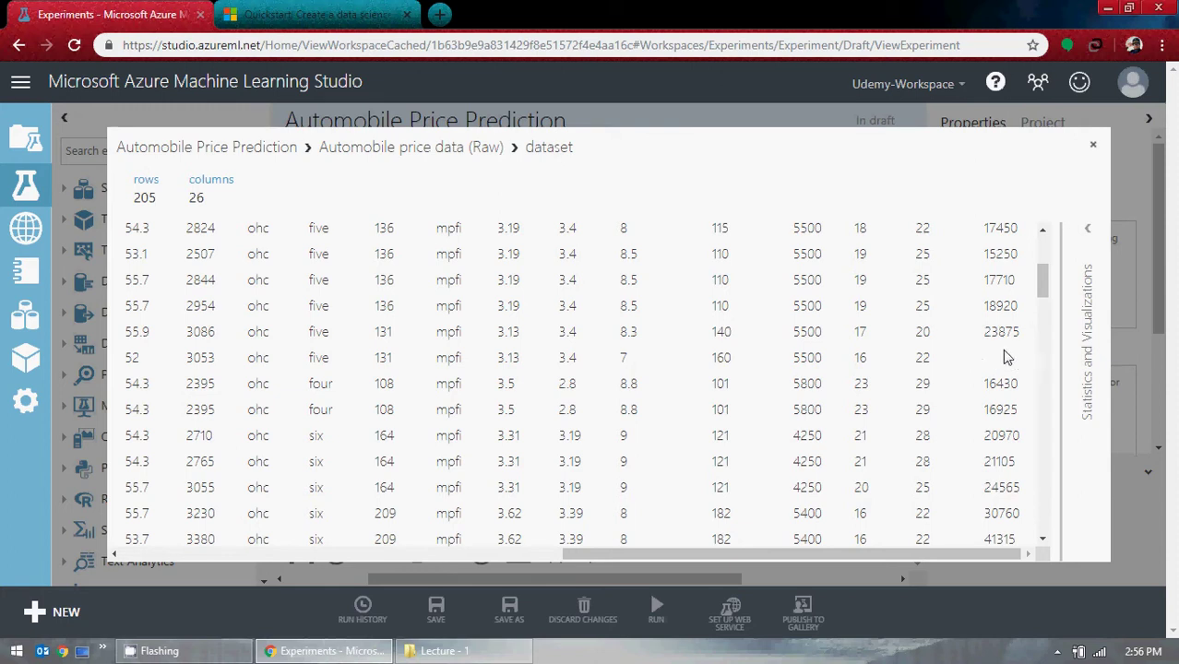
drag(1008, 363, 126, 373)
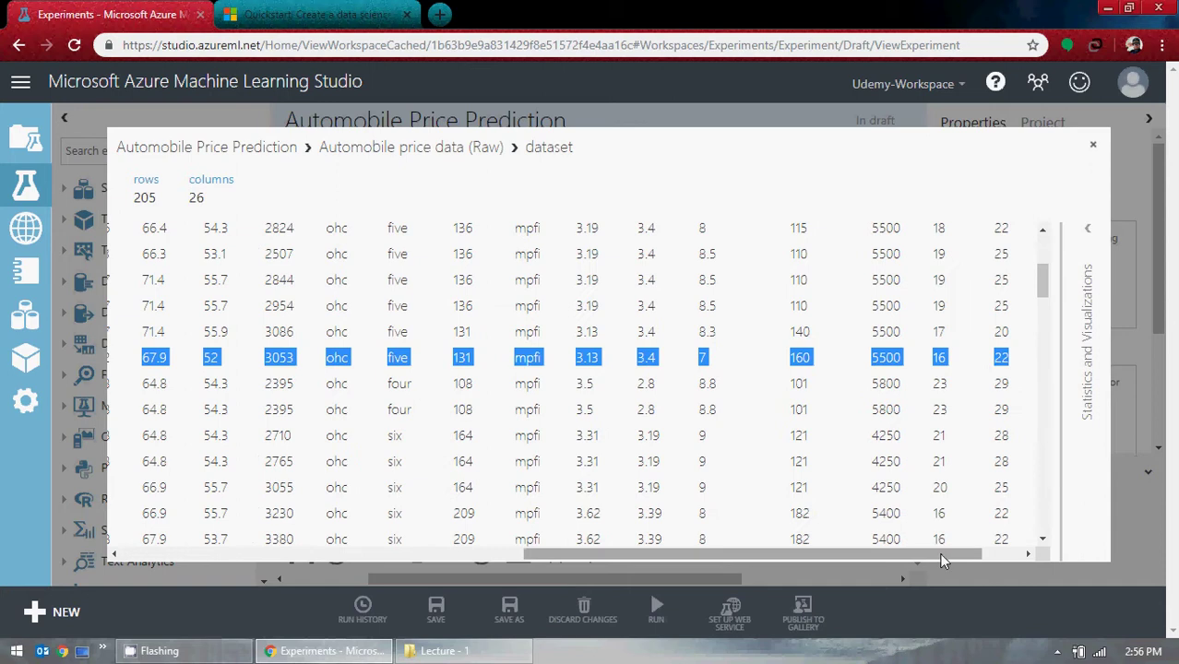
drag(939, 552, 1024, 515)
Review the statistics and histogram of the price column, check the highway-mpg statistics, and collapse the statistics pane.
click(1013, 364)
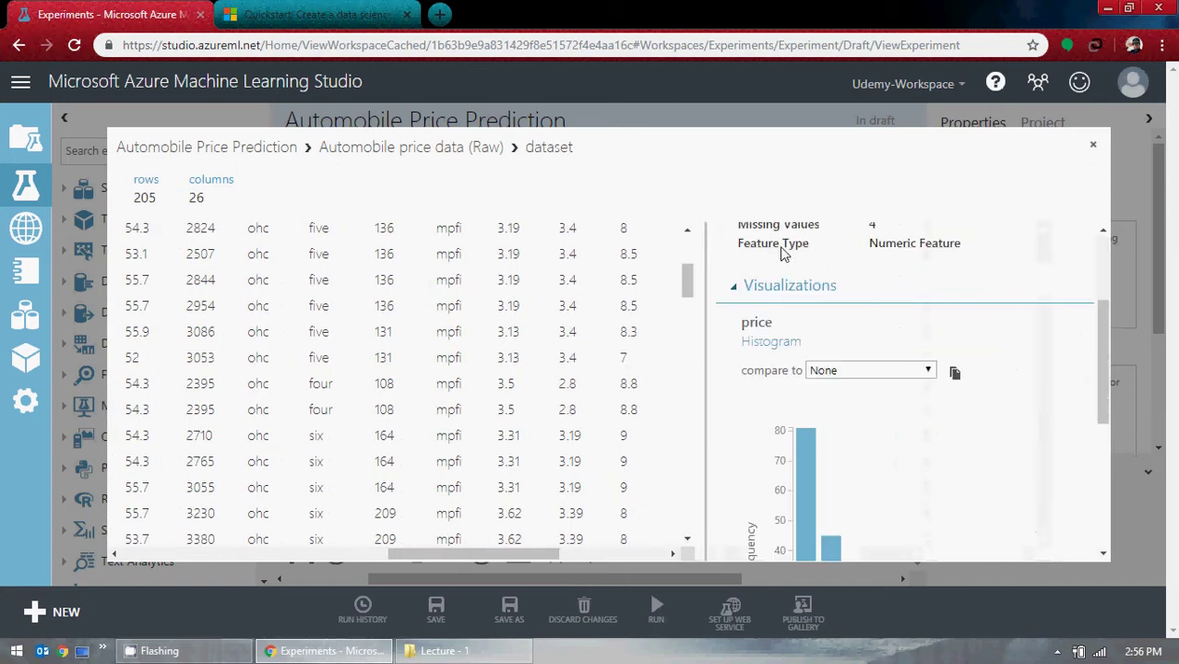
scroll(930, 341, down, 4)
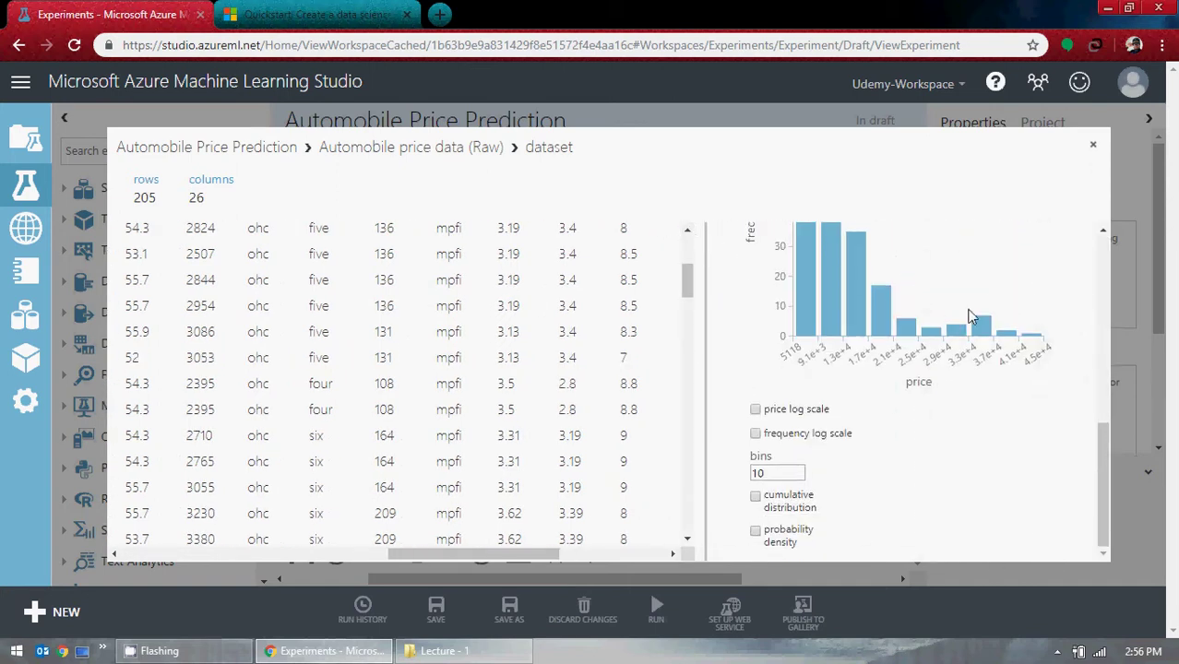
scroll(631, 301, up, 3)
scroll(745, 342, up, 4)
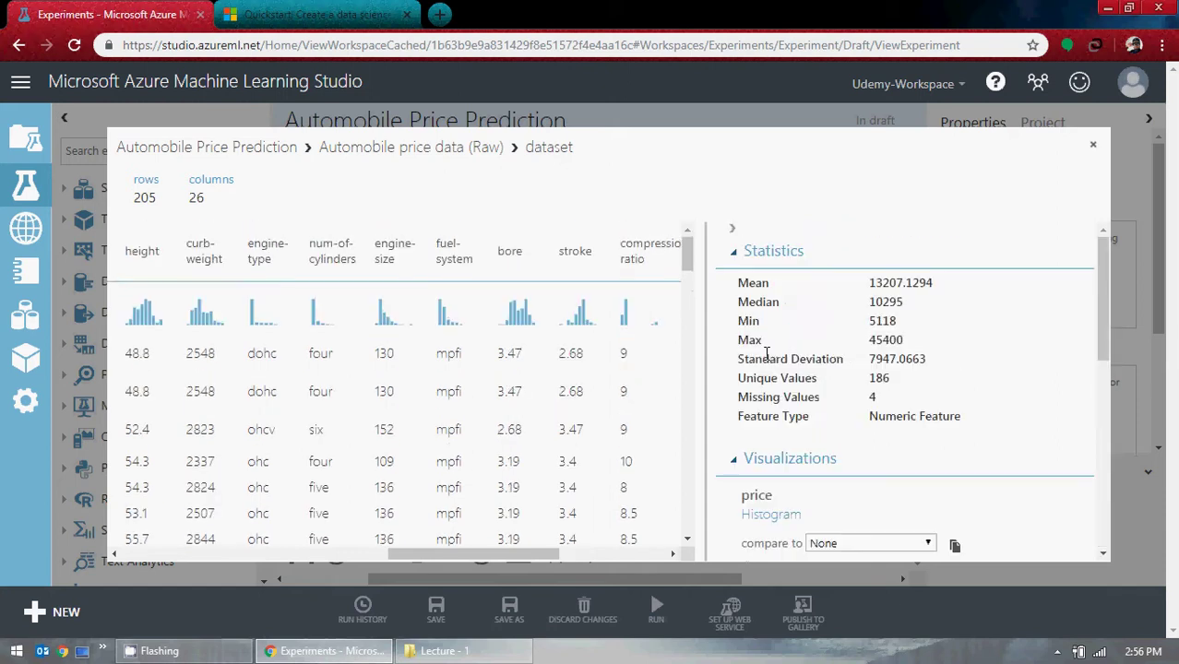
click(735, 230)
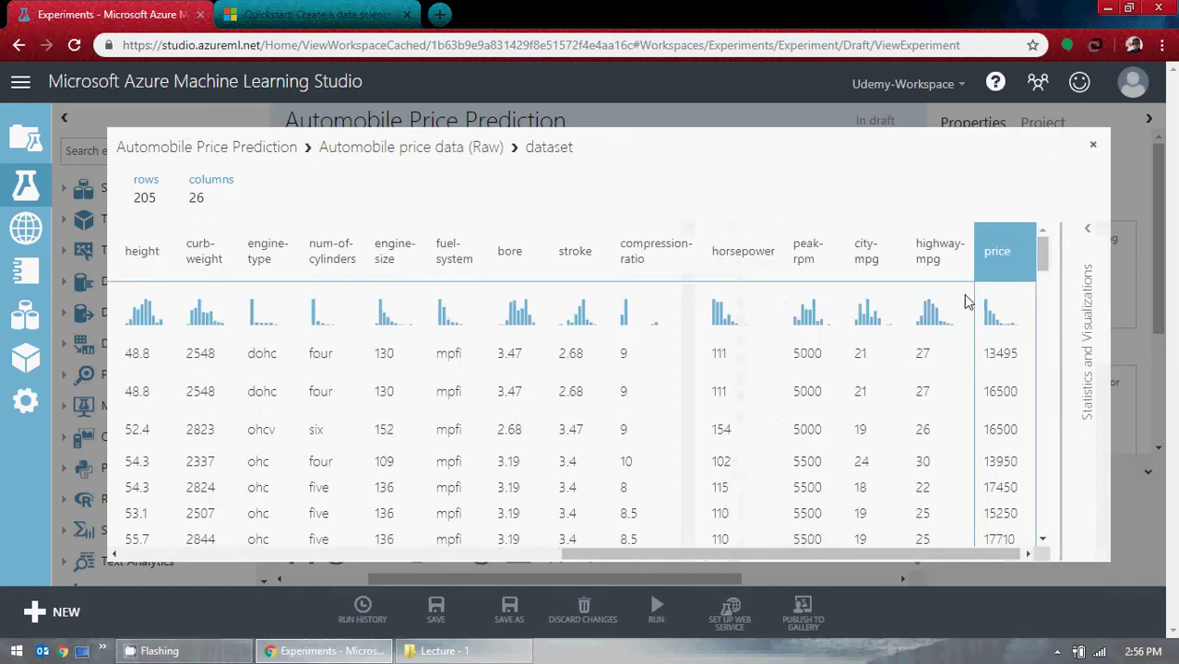
click(932, 252)
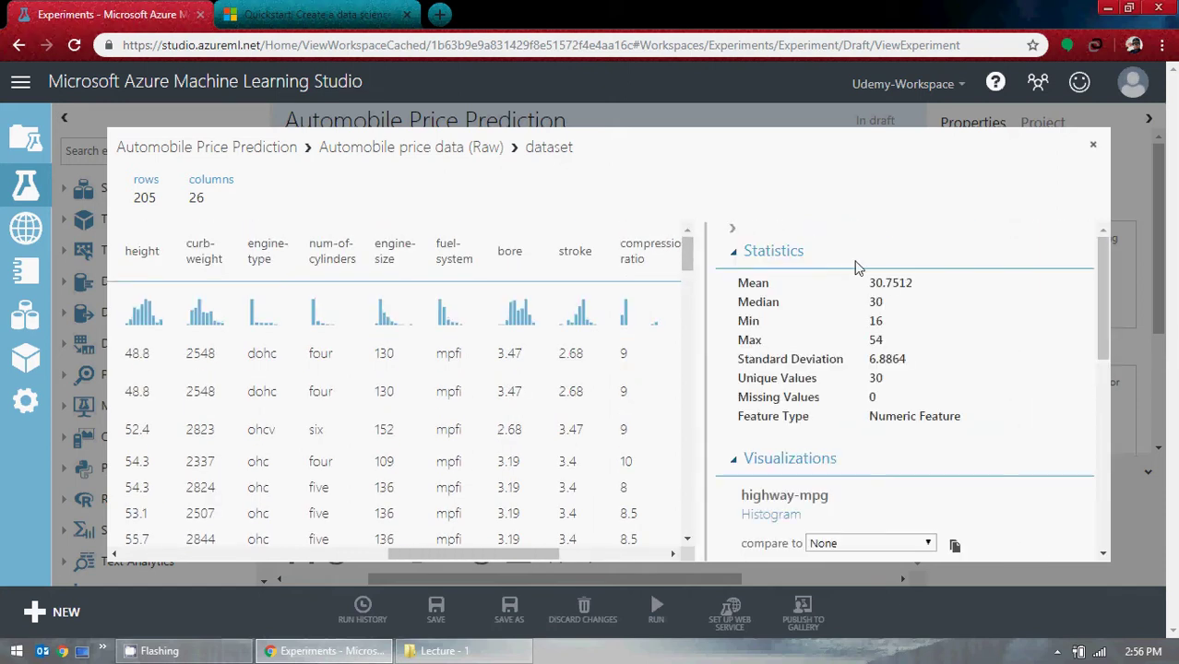
click(735, 232)
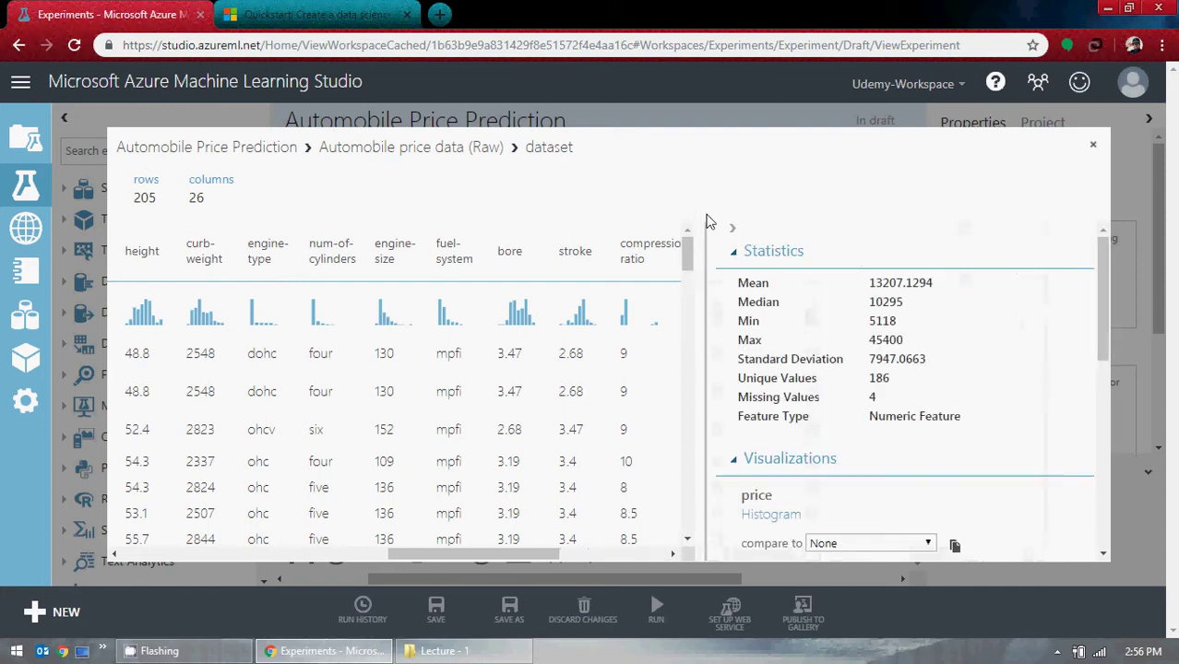
click(728, 232)
Check the price column through the rows for missing values and close the dataset visualization.
scroll(986, 380, down, 3)
scroll(985, 380, down, 15)
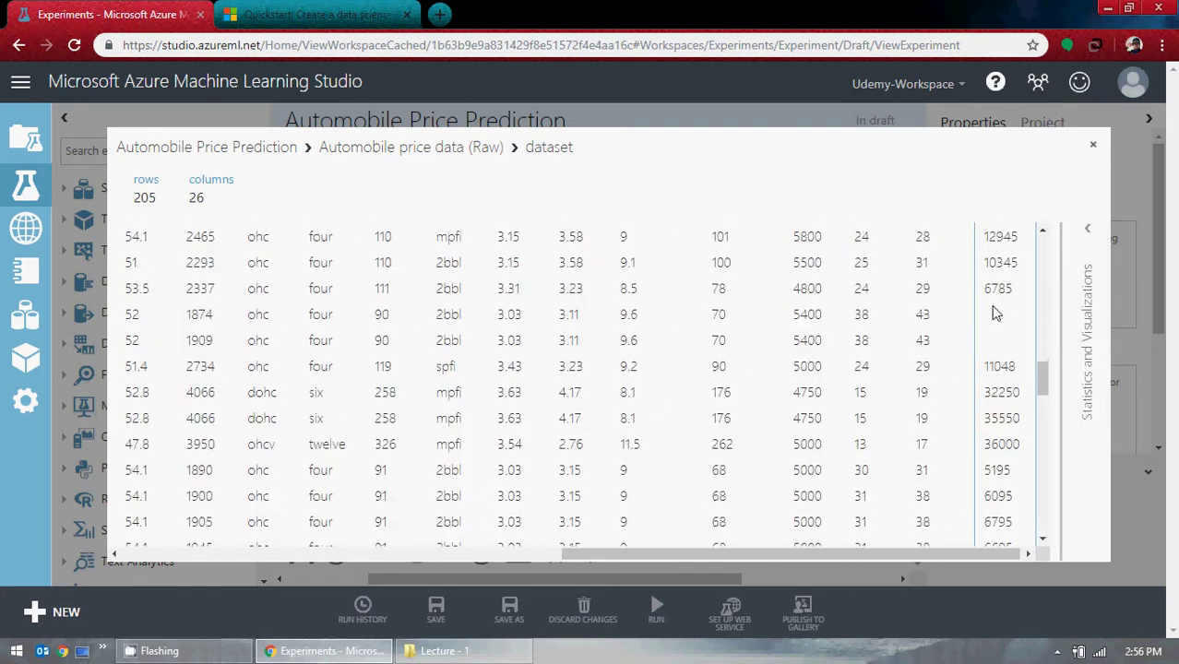
scroll(957, 345, down, 15)
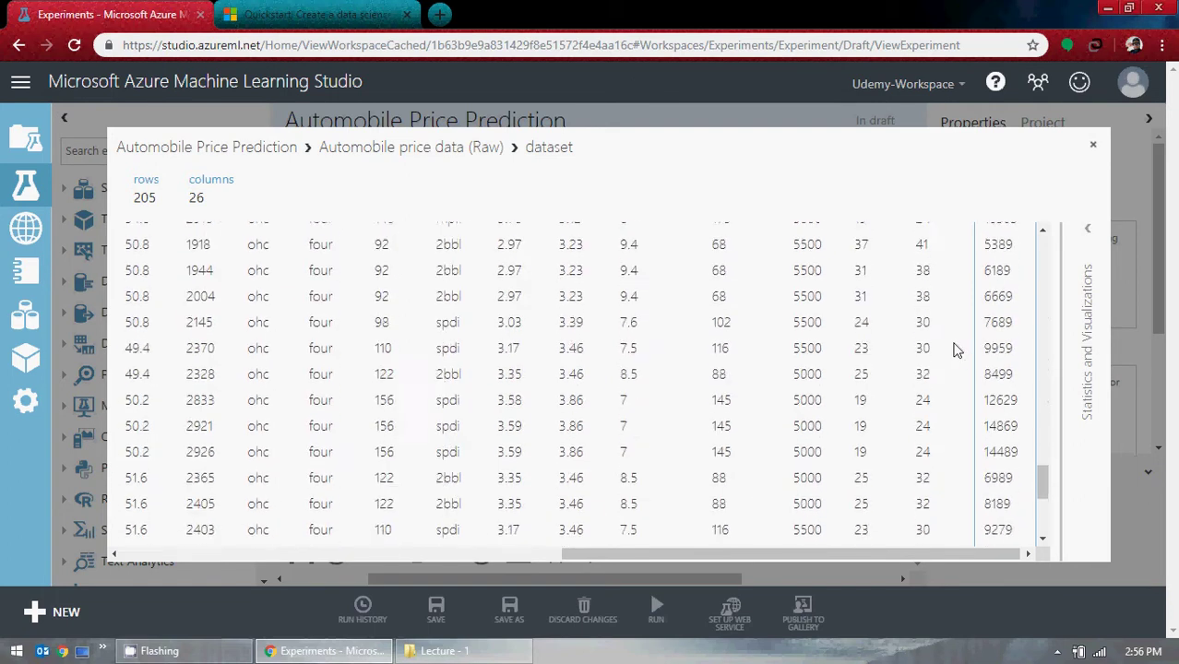
scroll(957, 349, up, 20)
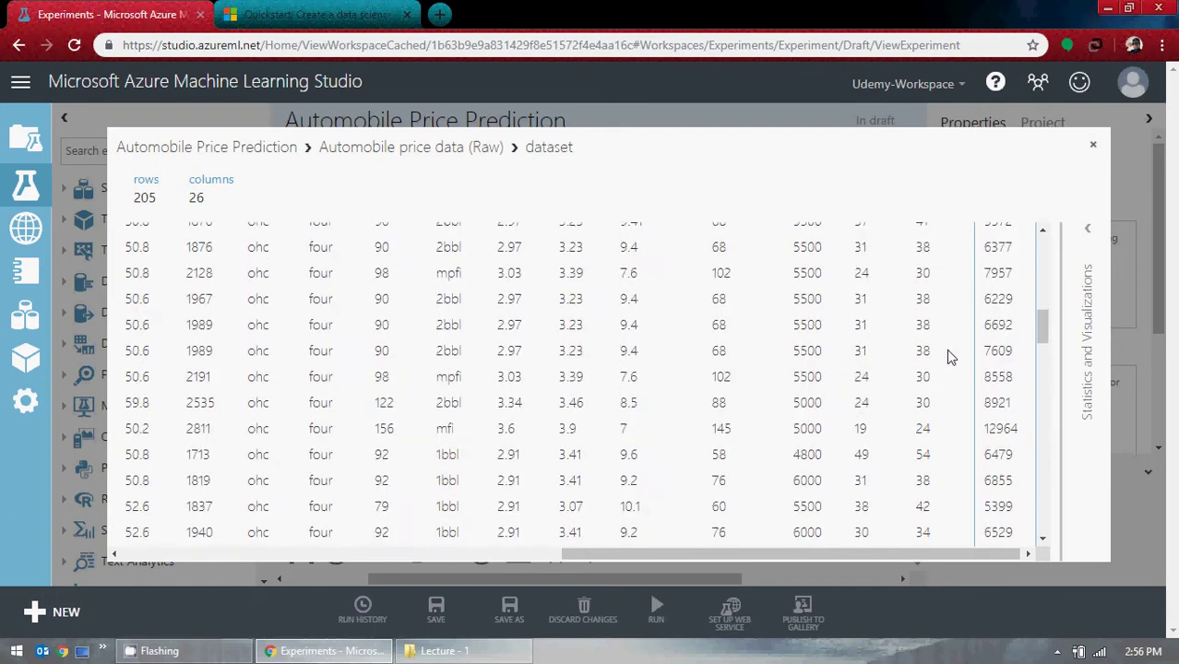
scroll(946, 349, up, 10)
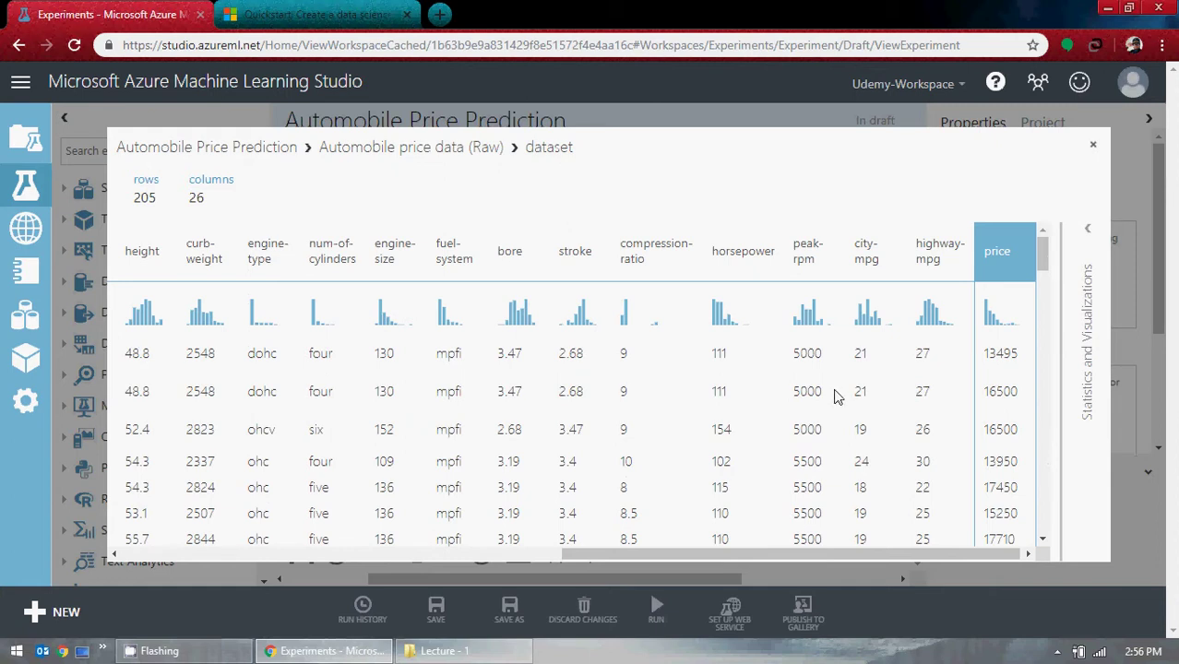
click(1092, 145)
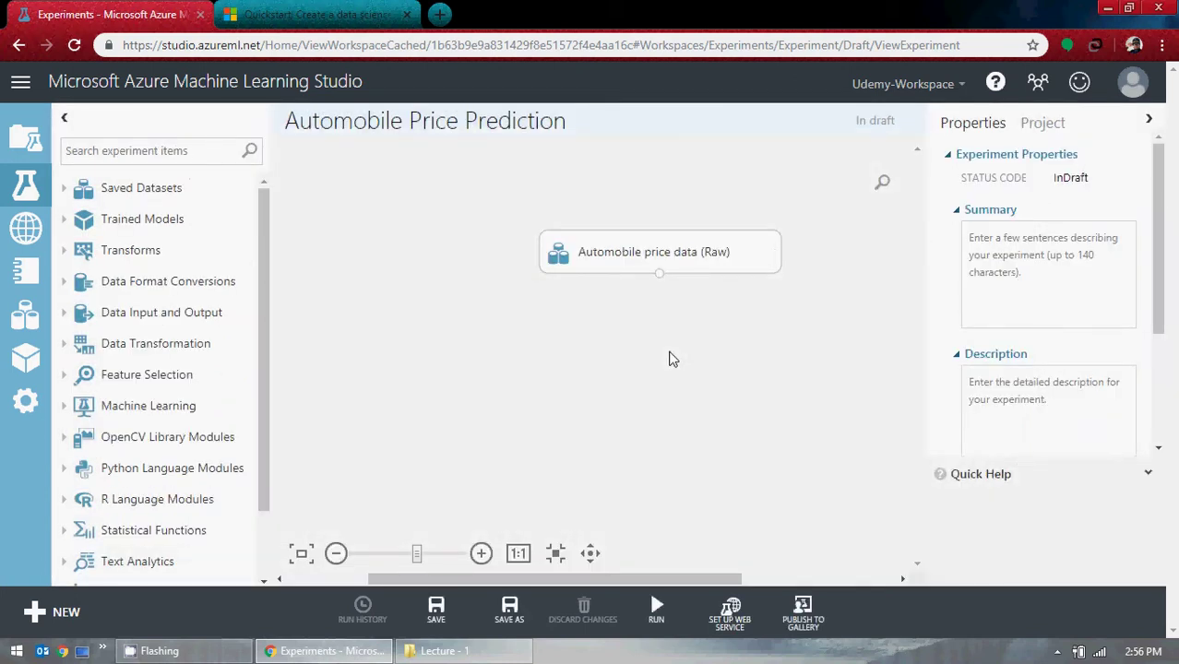
Shift the Automobile price data (Raw) dataset slightly up and left on the canvas, and consult the quickstart's "Prepare the data" section.
drag(651, 249, 595, 240)
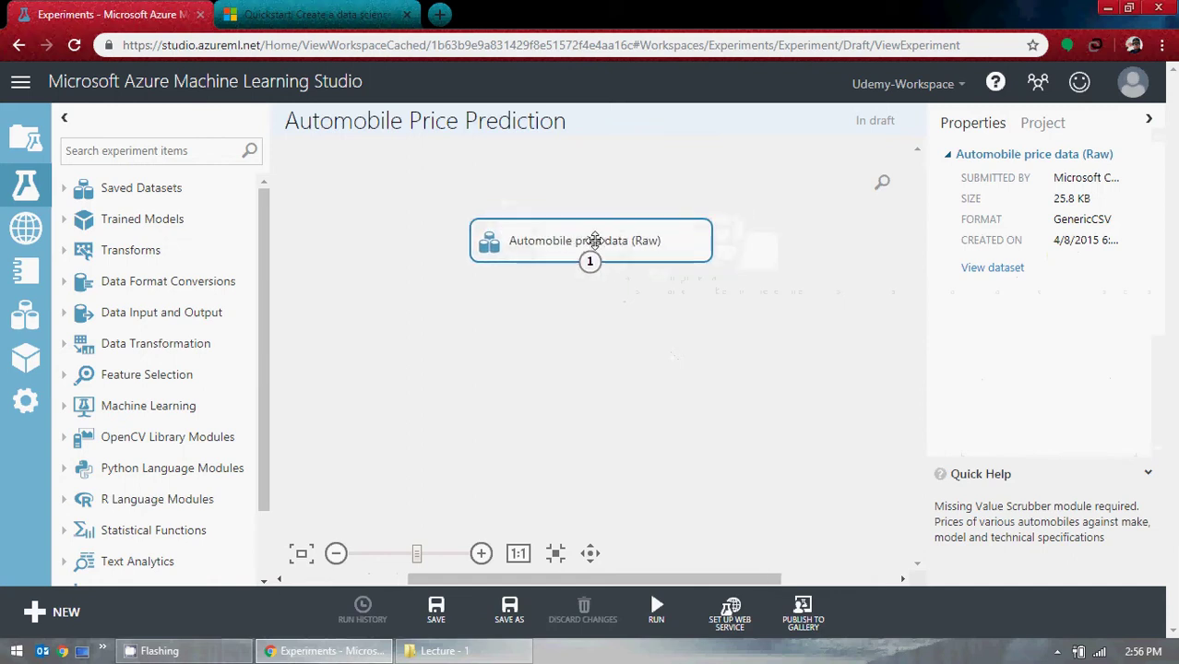
click(314, 13)
scroll(297, 312, down, 8)
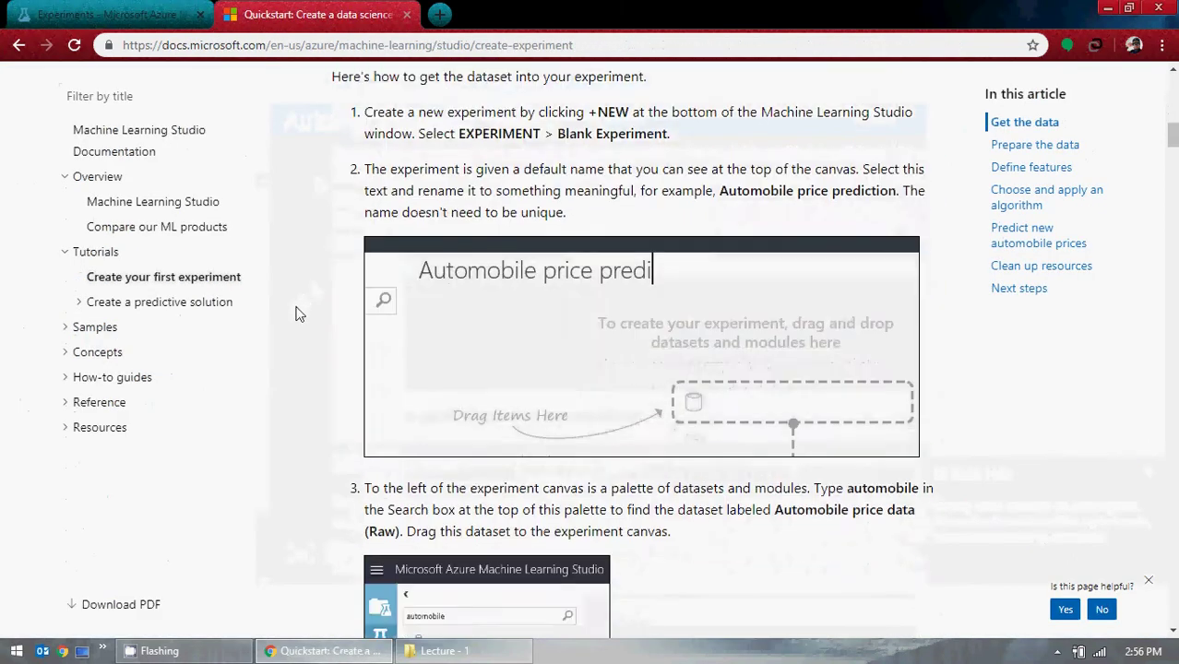
scroll(297, 312, down, 7)
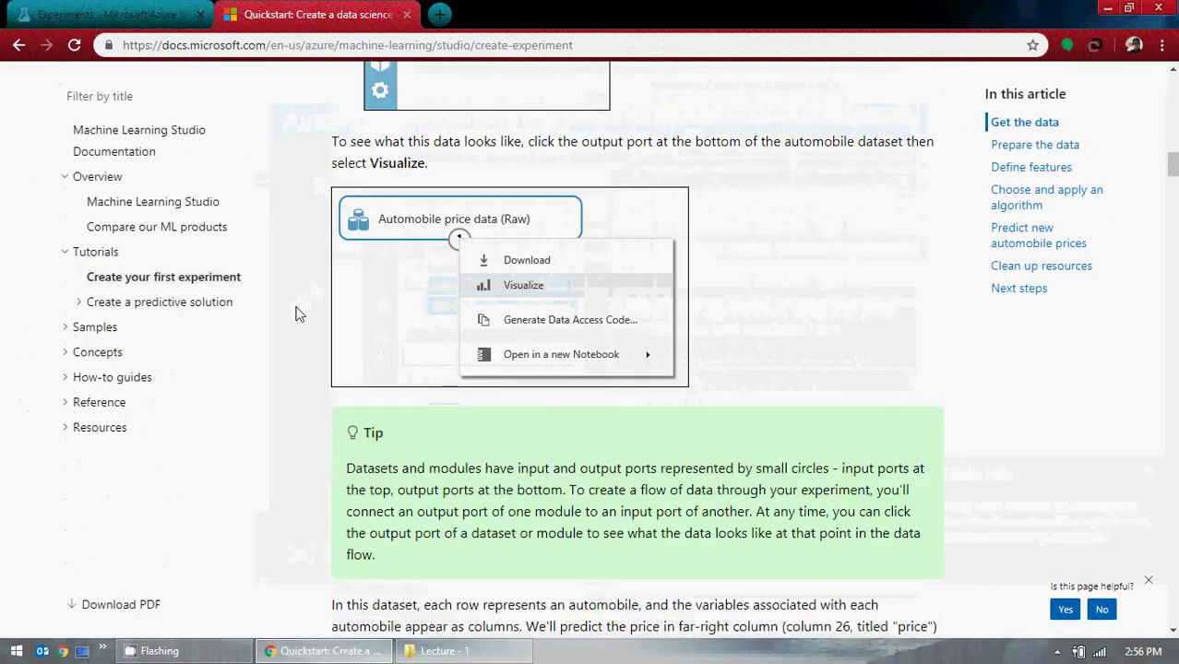
scroll(297, 314, down, 15)
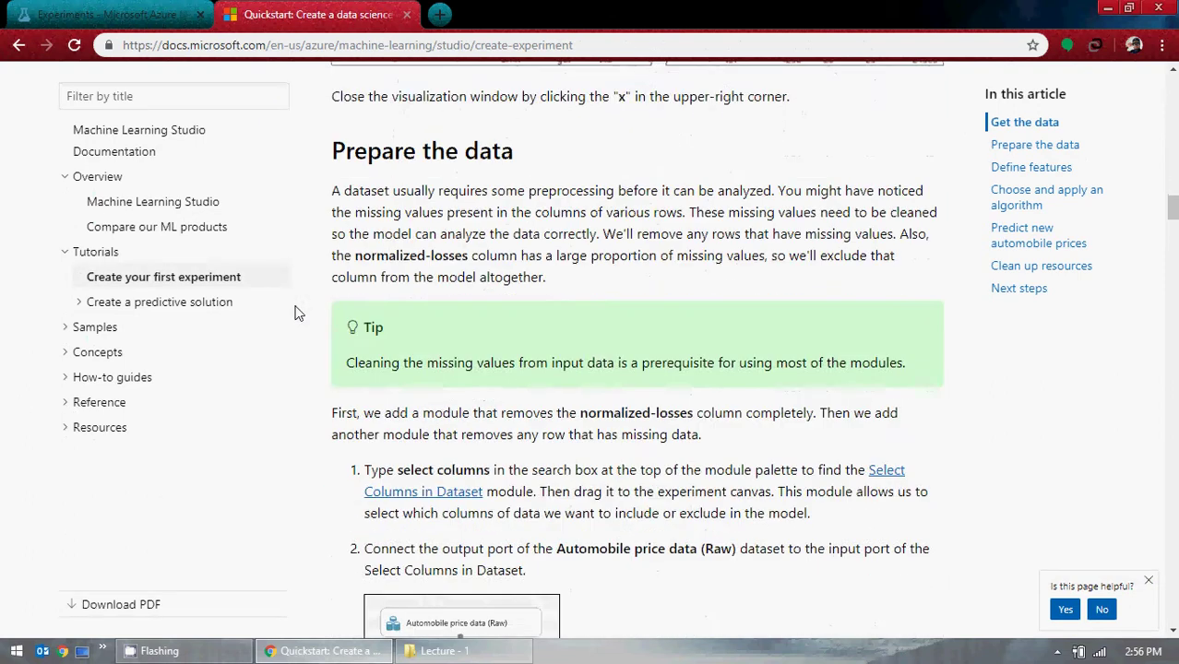
Search the experiment items for "selec", place Select Columns in Dataset below the dataset, and connect the dataset's output to its input.
click(138, 14)
text(selec)
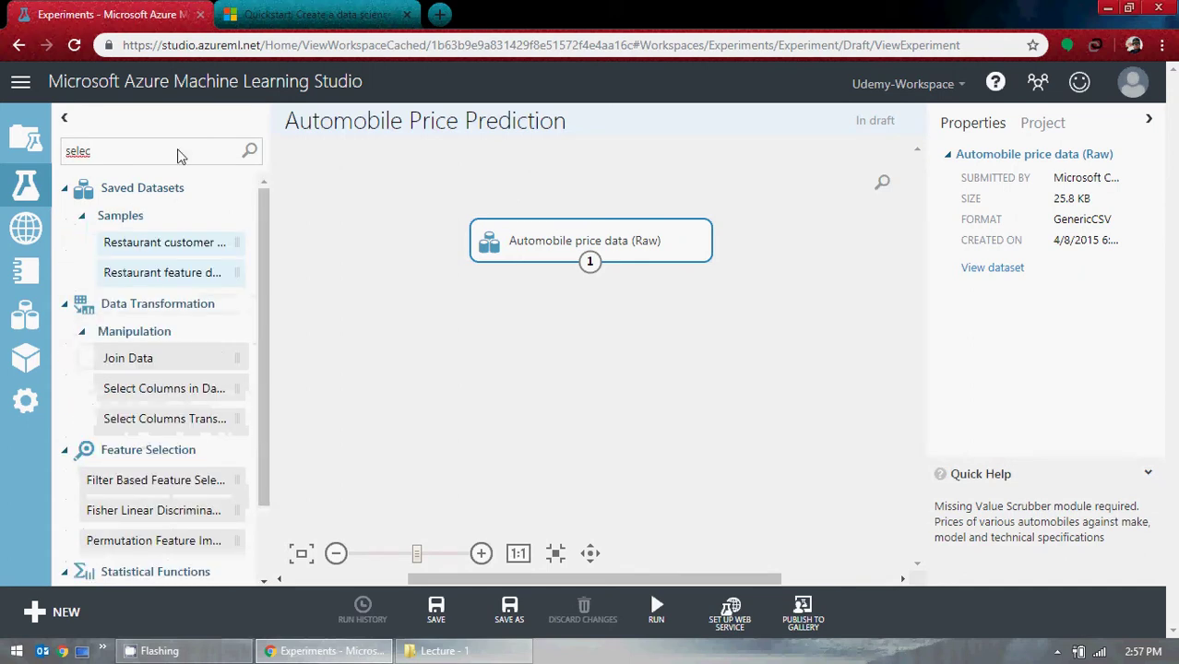
drag(140, 395, 591, 338)
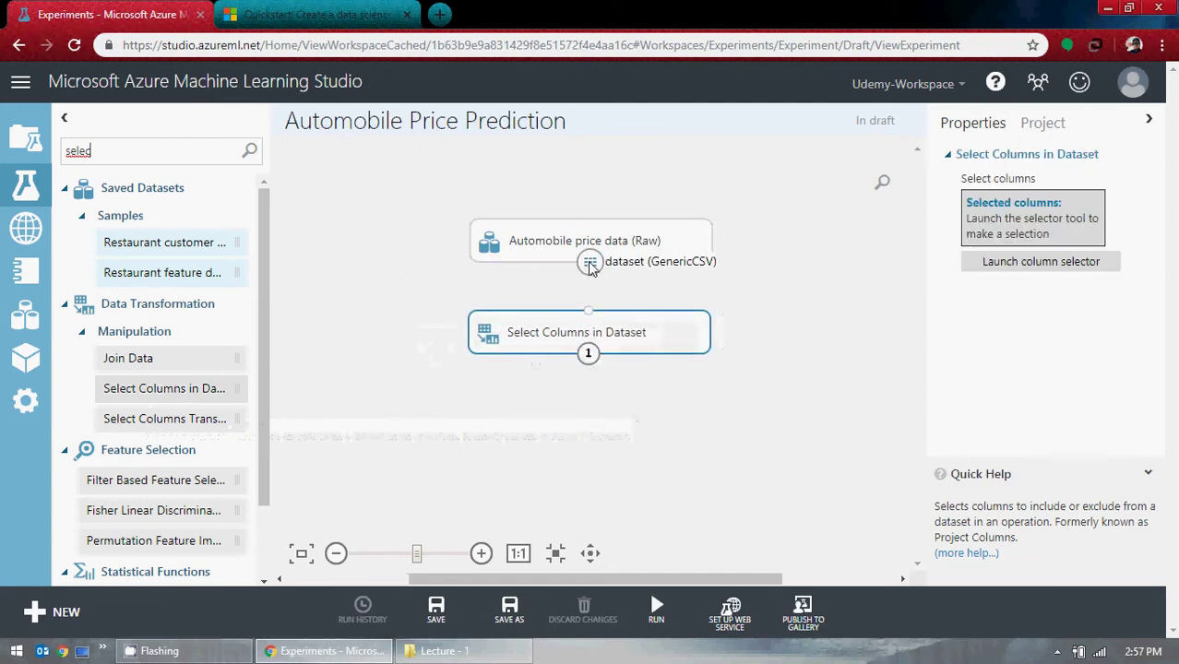
drag(591, 263, 588, 311)
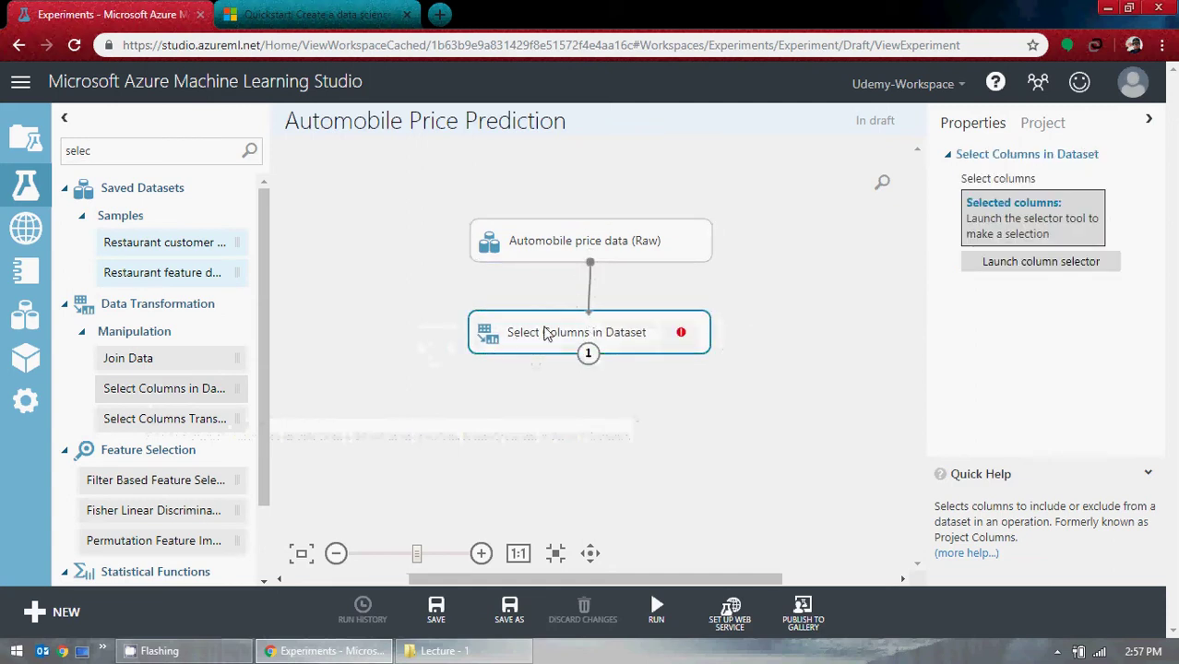
Read the quickstart's instructions for setting up the column selector and return to the experiment.
click(346, 15)
scroll(263, 339, down, 4)
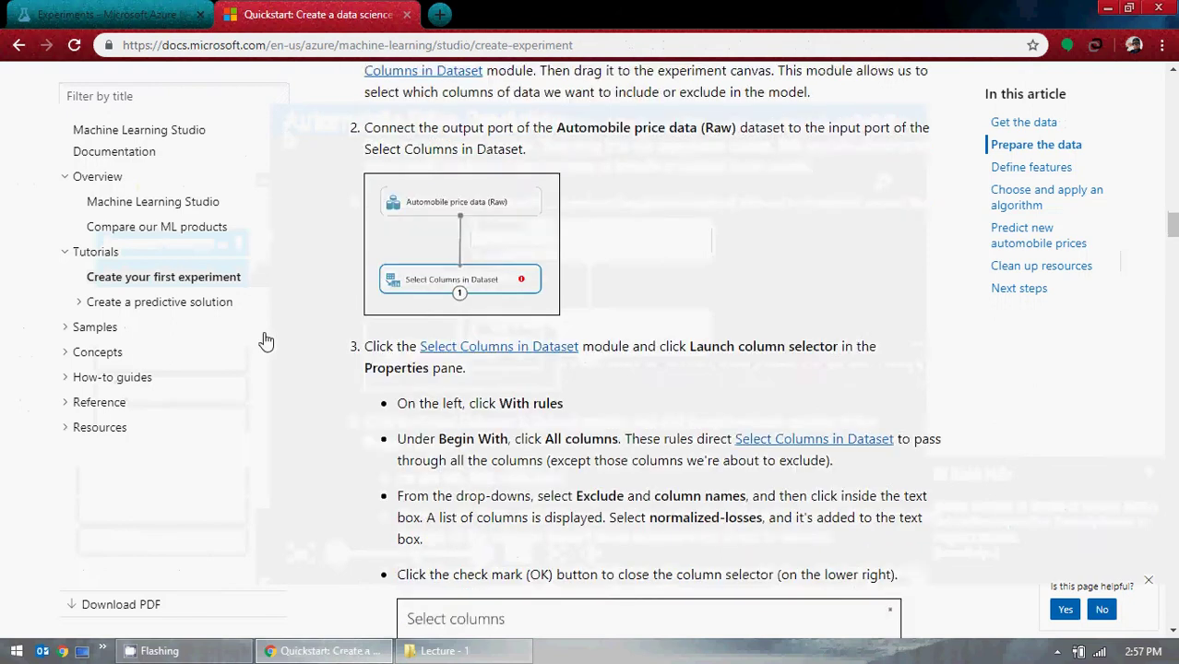
click(100, 13)
click(309, 13)
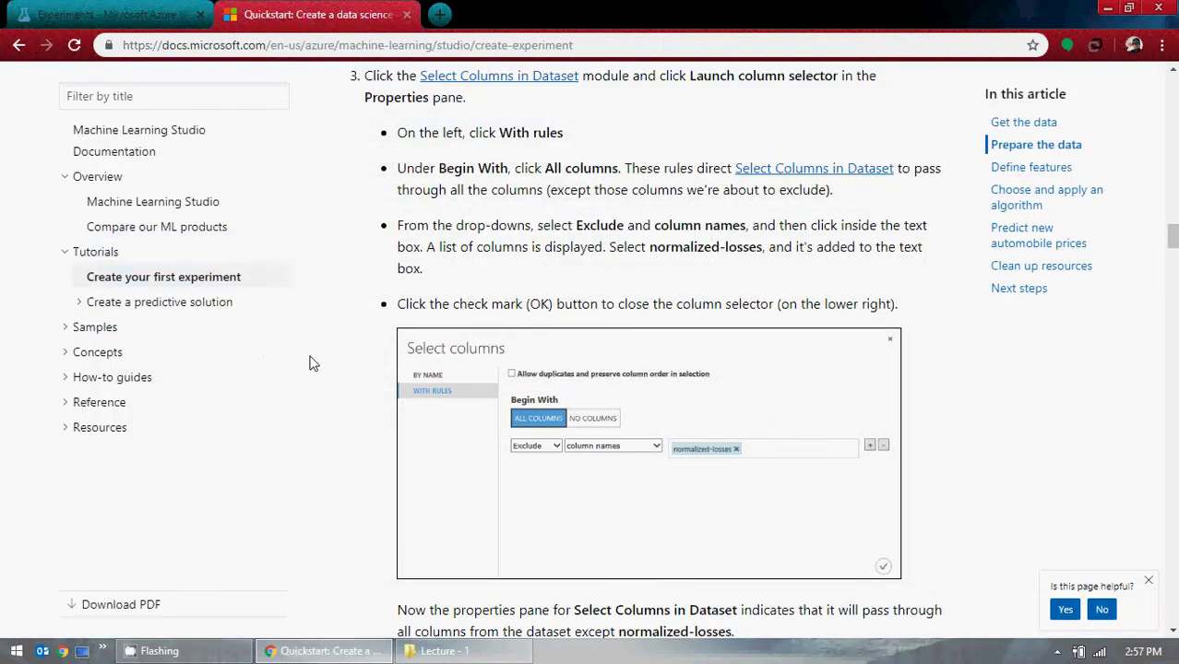
scroll(311, 360, up, 3)
key(ctrl+shift+Tab)
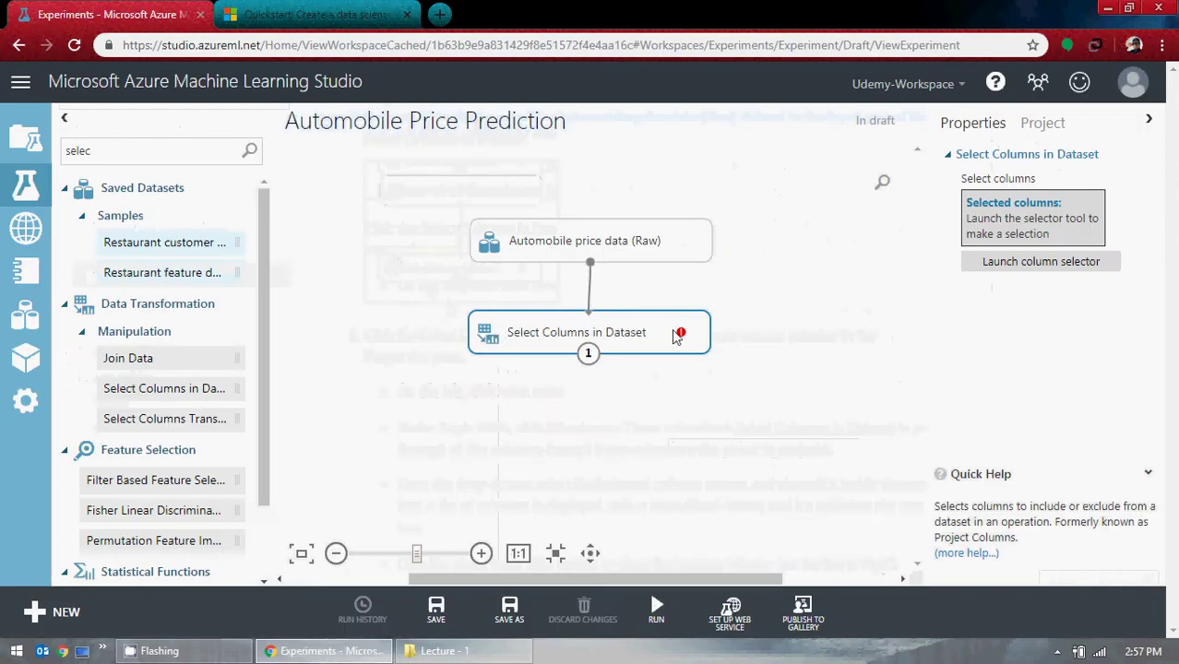
In the Select Columns in Dataset column selector, set a rule beginning with all columns that excludes the column name normalized-losses.
drag(617, 332, 617, 330)
click(1031, 265)
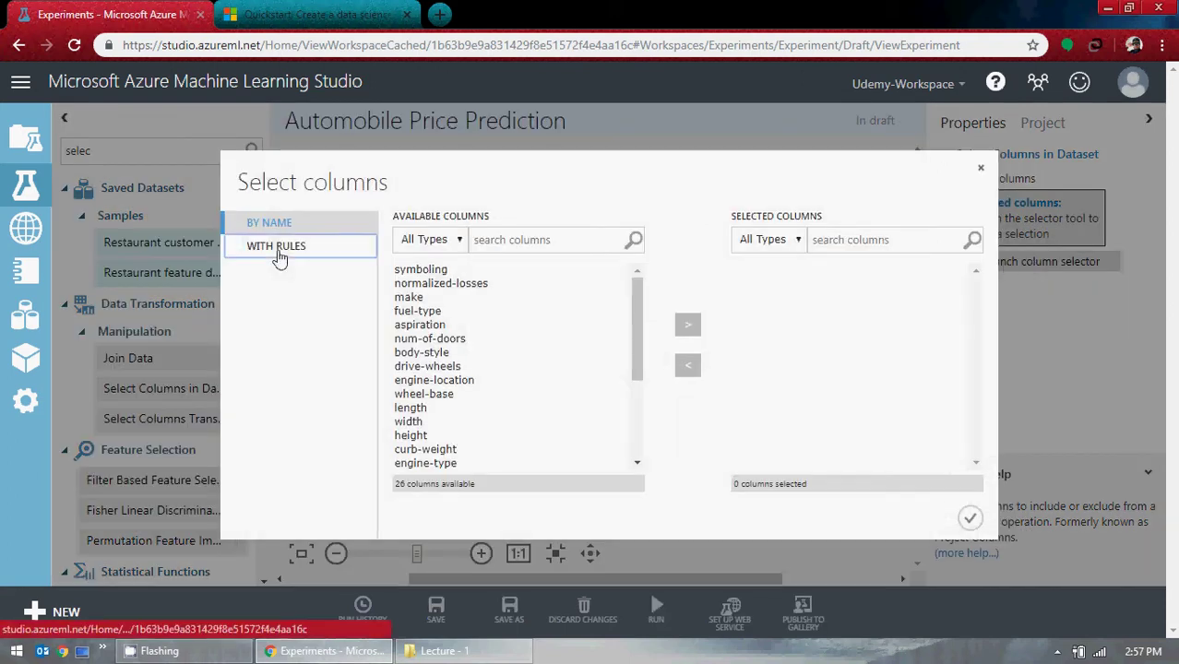
click(280, 256)
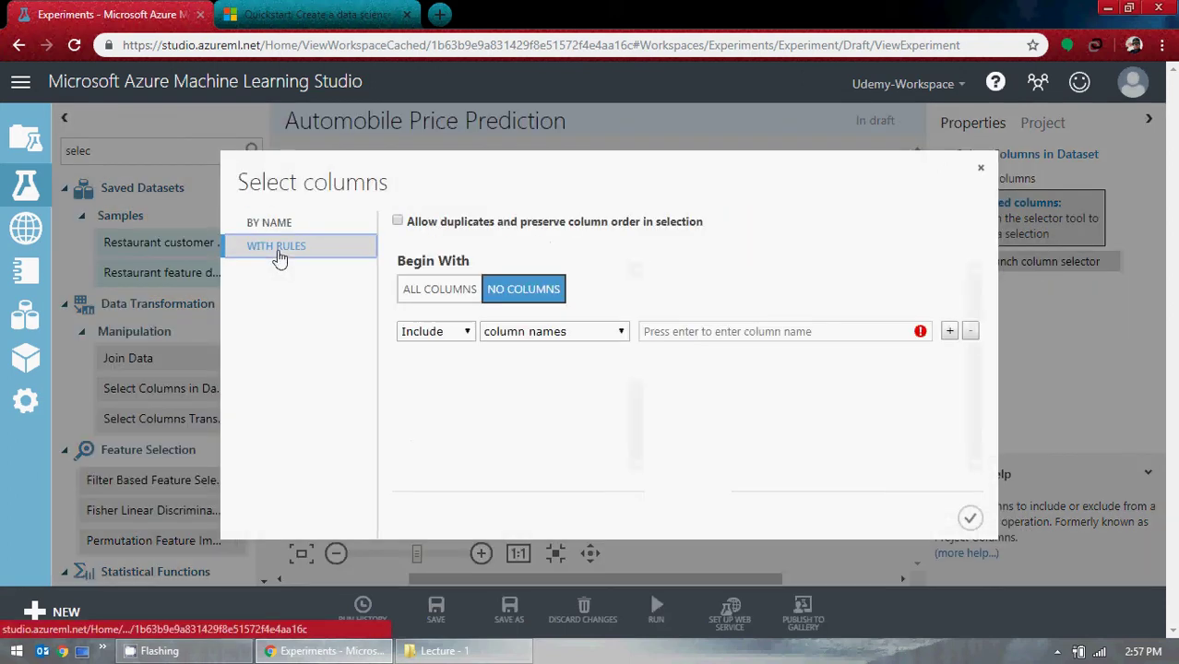
click(430, 289)
click(452, 334)
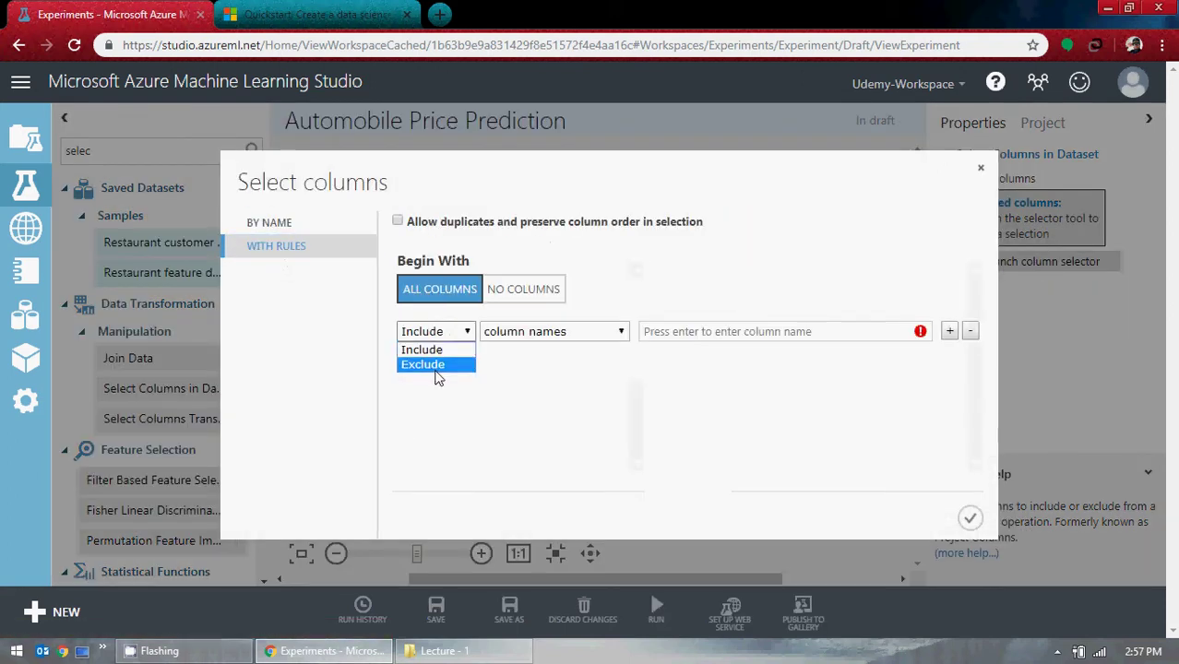
click(436, 369)
click(690, 330)
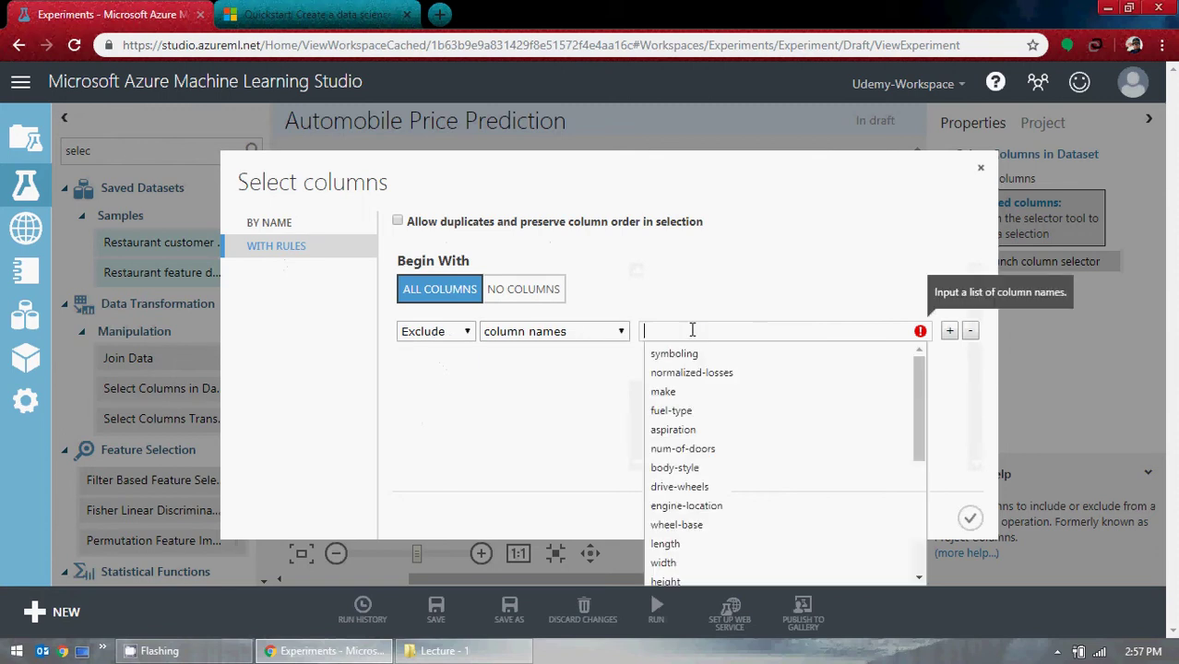
click(661, 376)
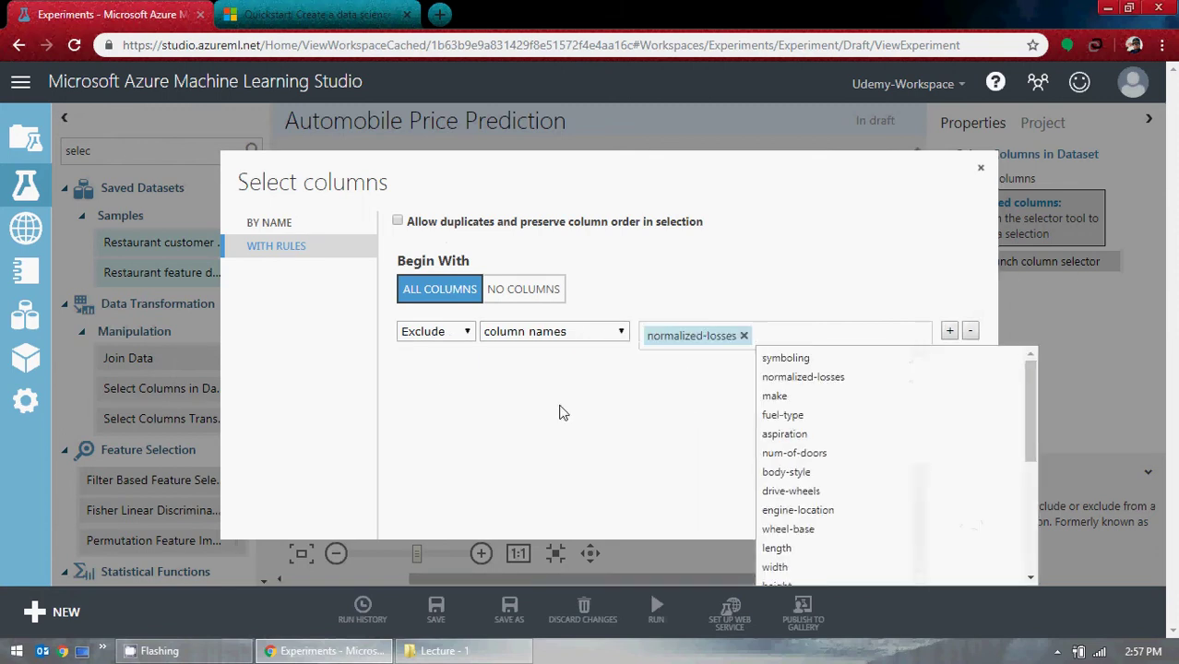
Compare the exclusion rule with the quickstart's column selector example and apply the column selection.
click(328, 15)
scroll(276, 406, down, 5)
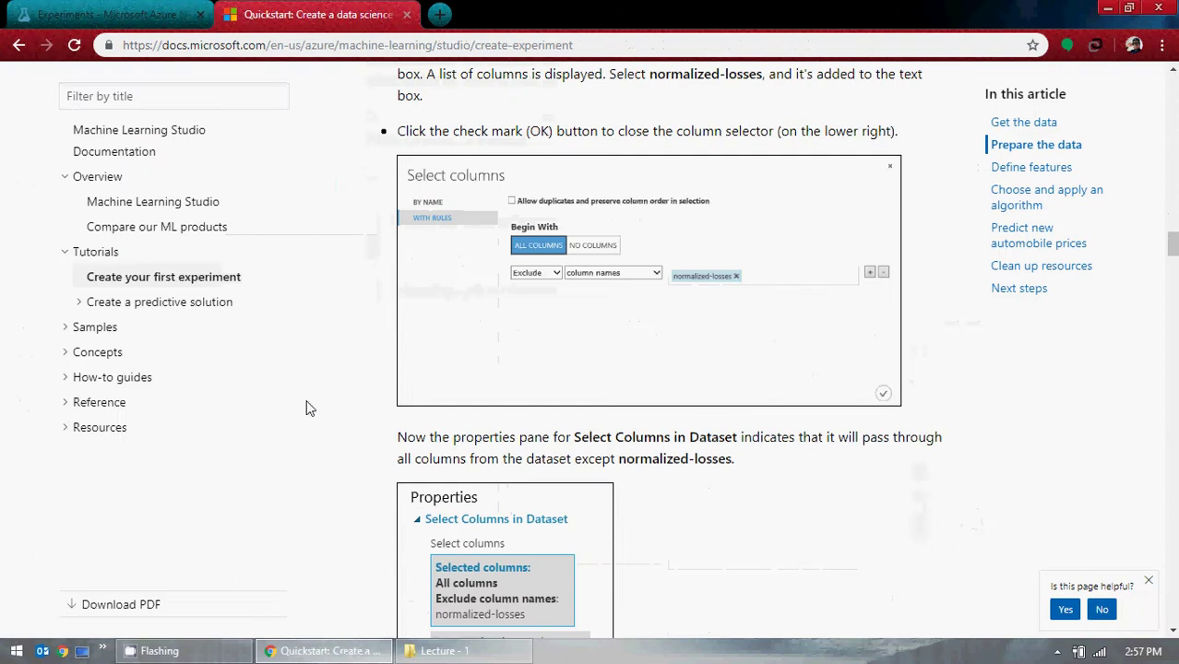
click(129, 10)
click(313, 14)
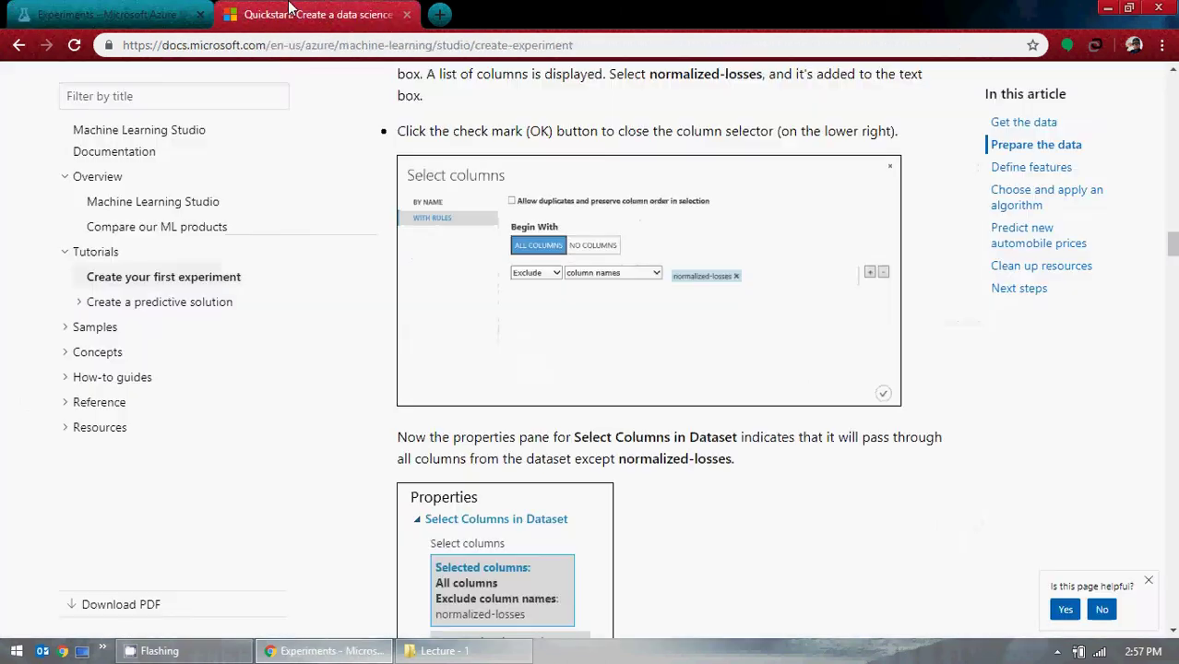
click(133, 11)
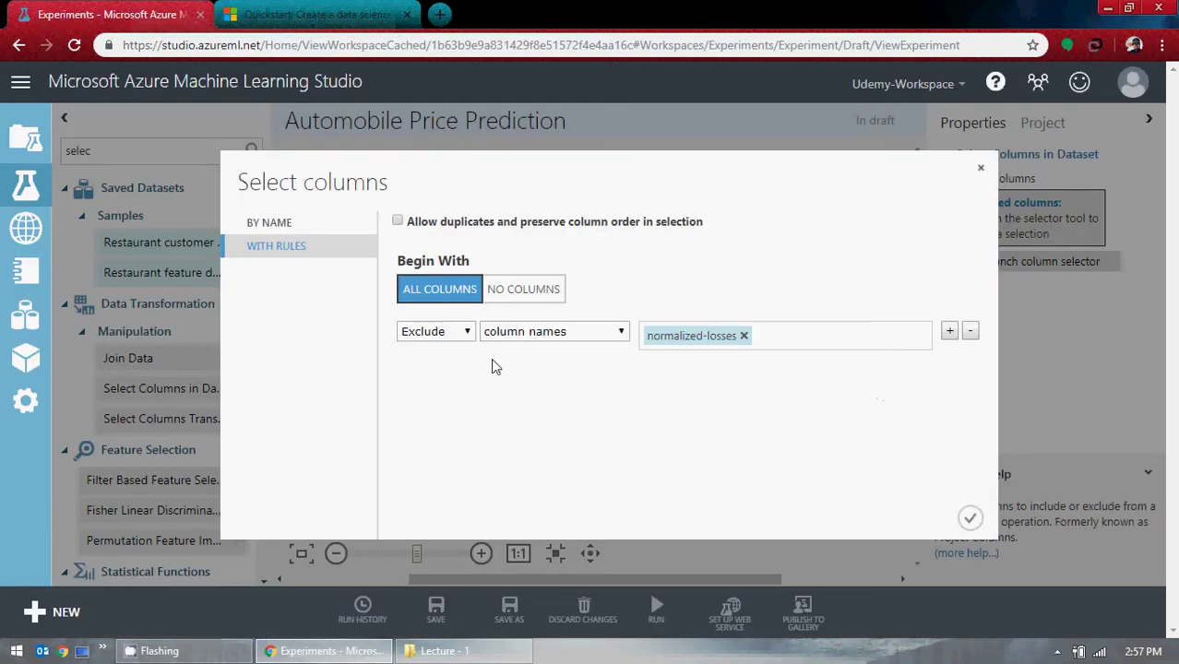
click(970, 518)
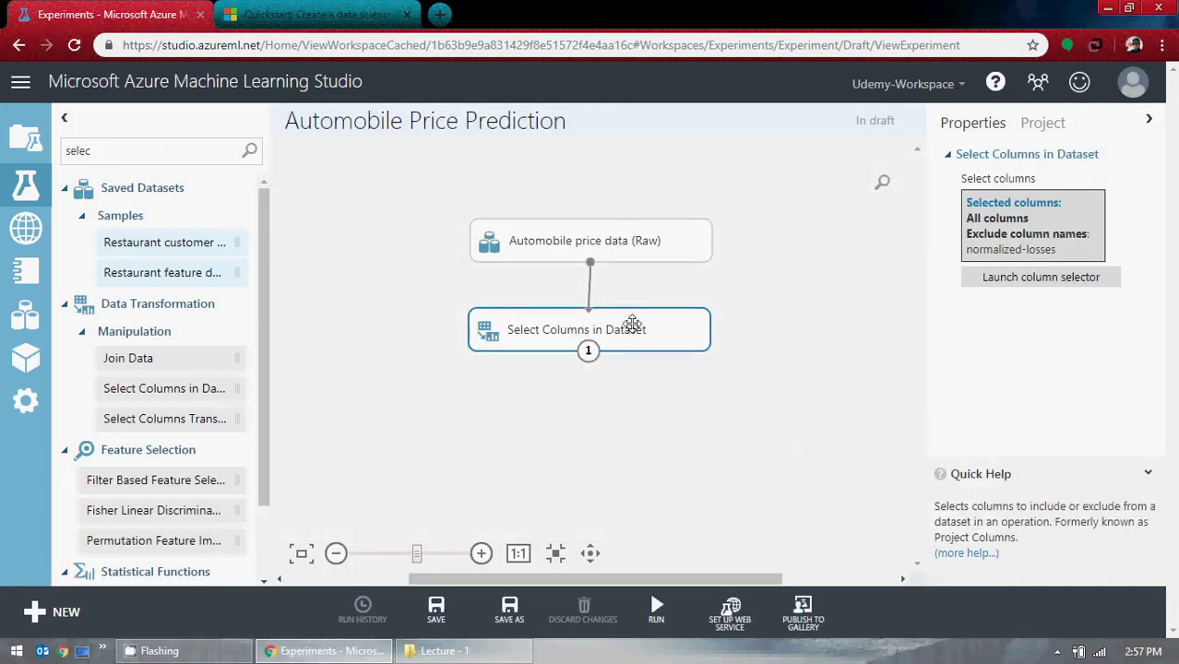
Run only the Select Columns in Dataset module and shift it slightly down and right on the canvas.
mouse_move(631, 323)
mouse_down()
mouse_move(642, 325)
mouse_move(627, 333)
mouse_up()
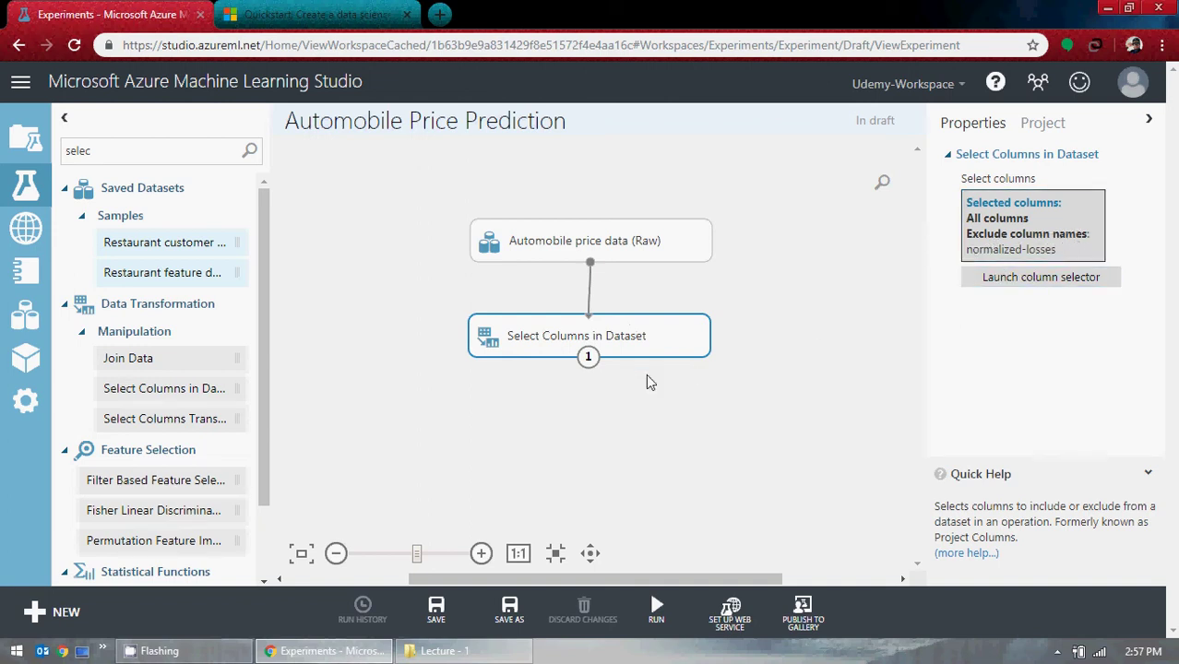
right_click(652, 338)
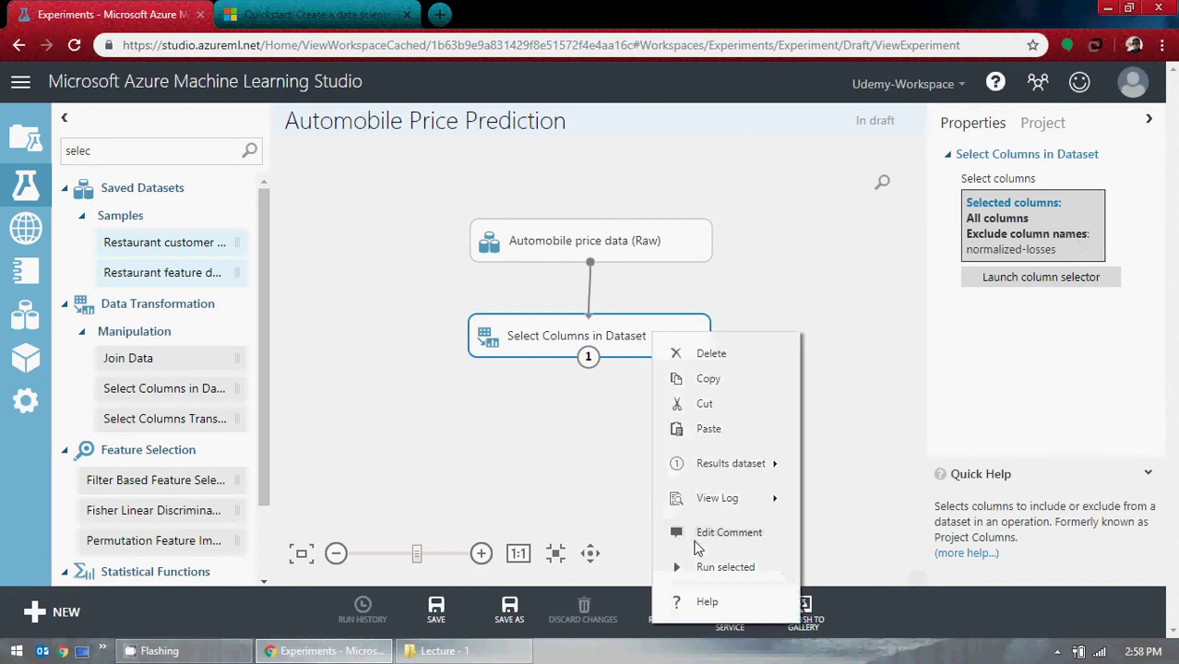
click(711, 564)
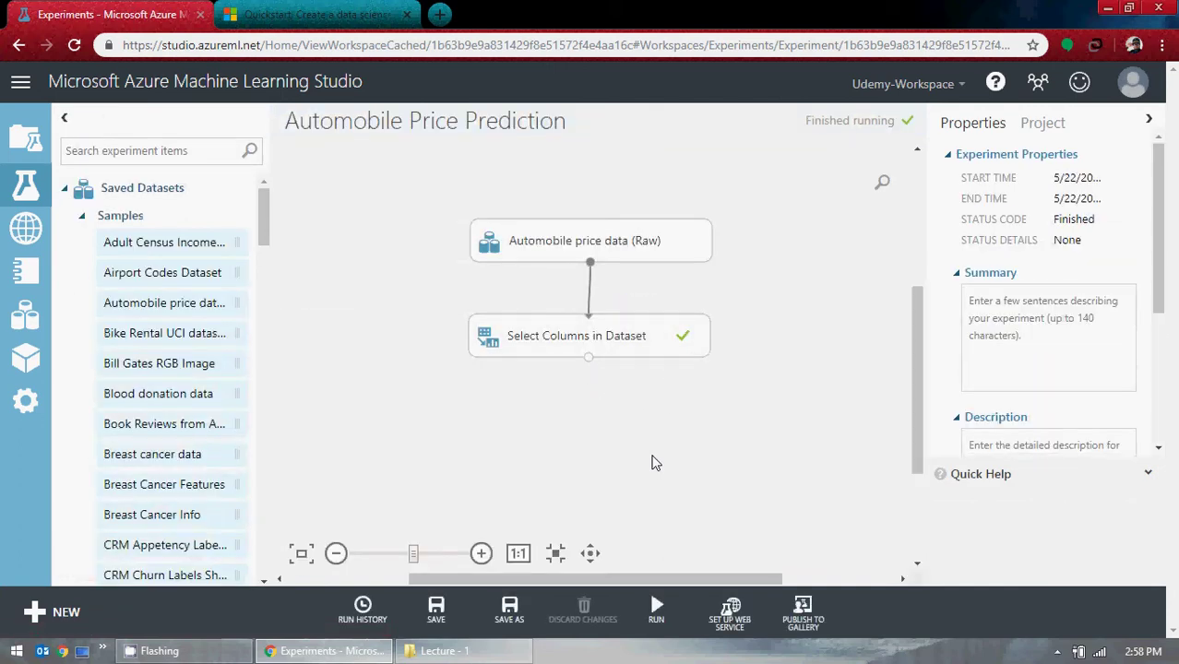
click(652, 334)
drag(632, 334, 626, 341)
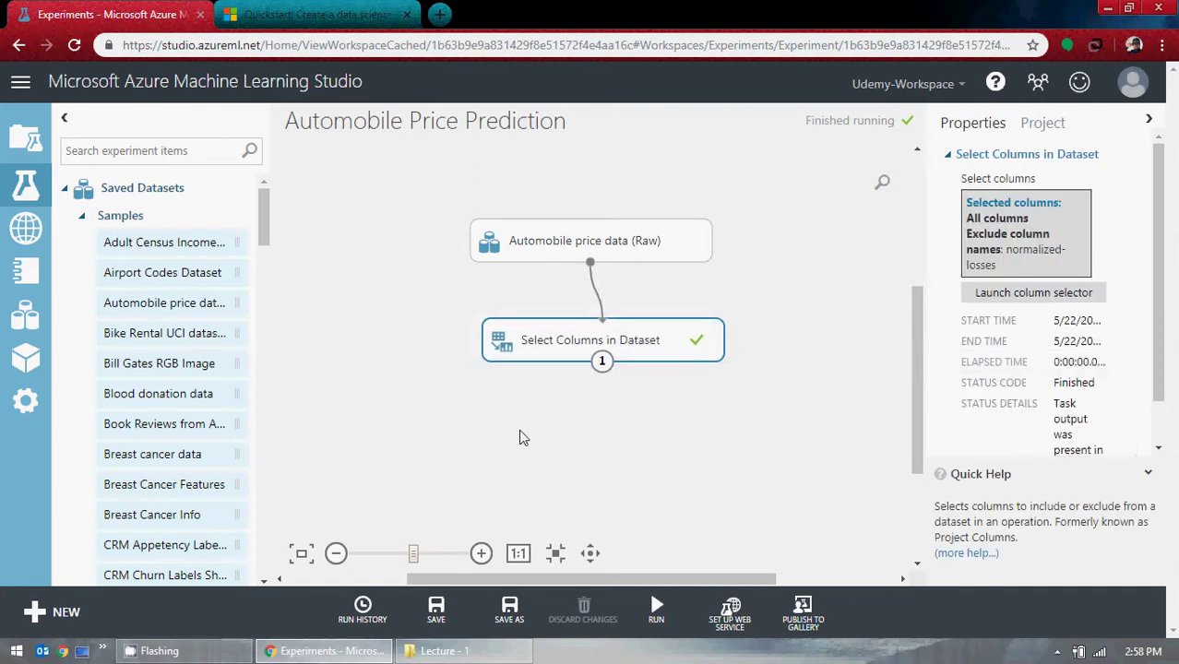
Following the quickstart, search the experiment items for "clean", place Clean Missing Data below Select Columns in Dataset, and connect the two modules.
click(313, 14)
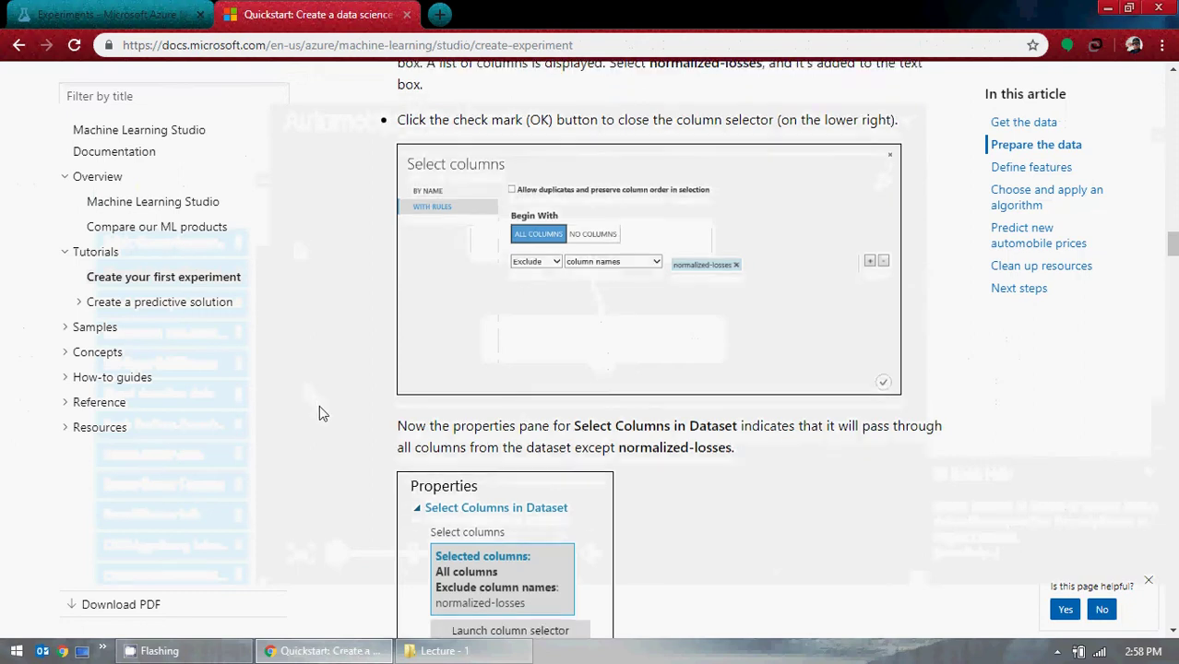
scroll(318, 407, down, 10)
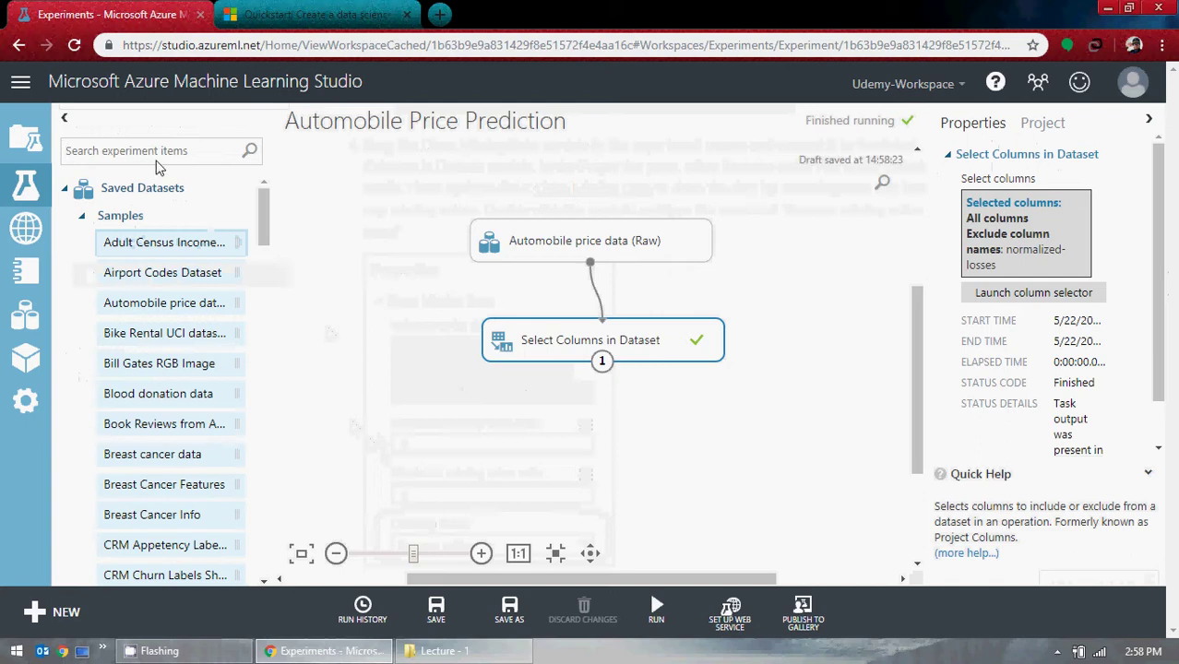
text(clean)
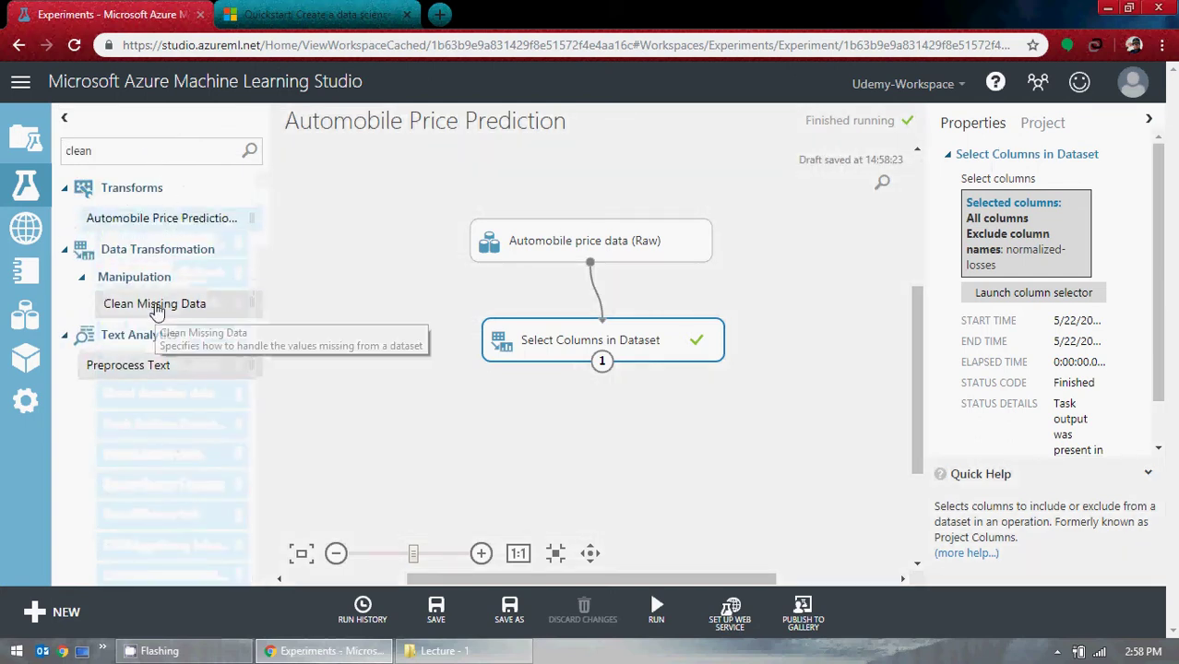
drag(157, 311, 613, 439)
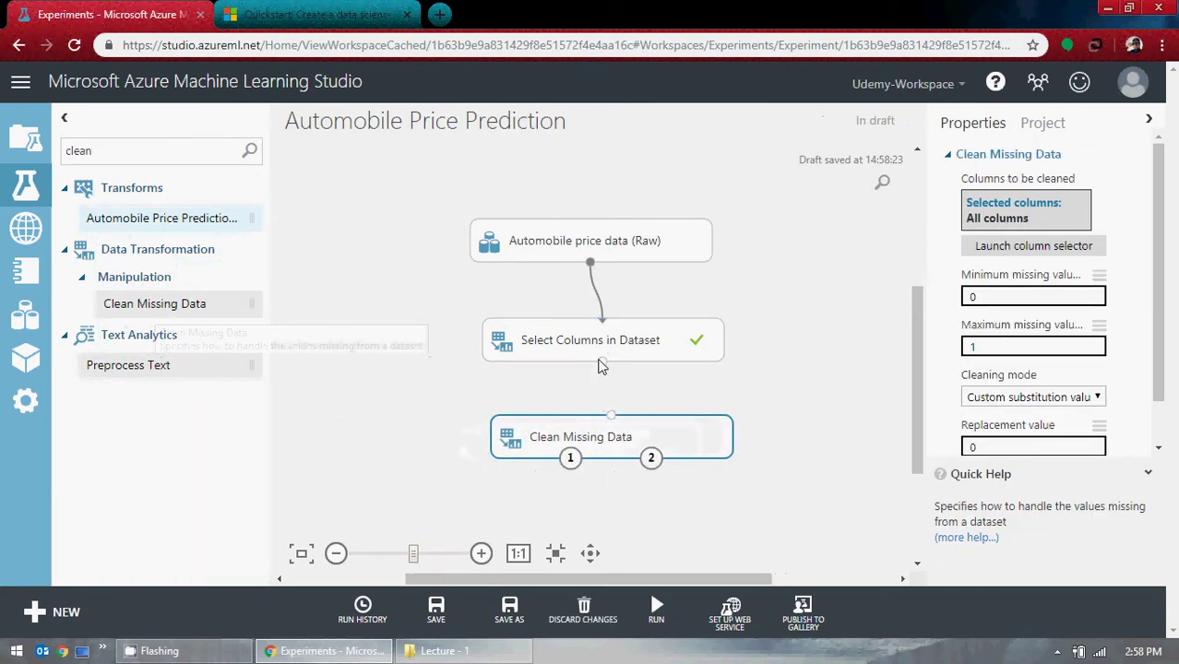
drag(602, 362, 565, 438)
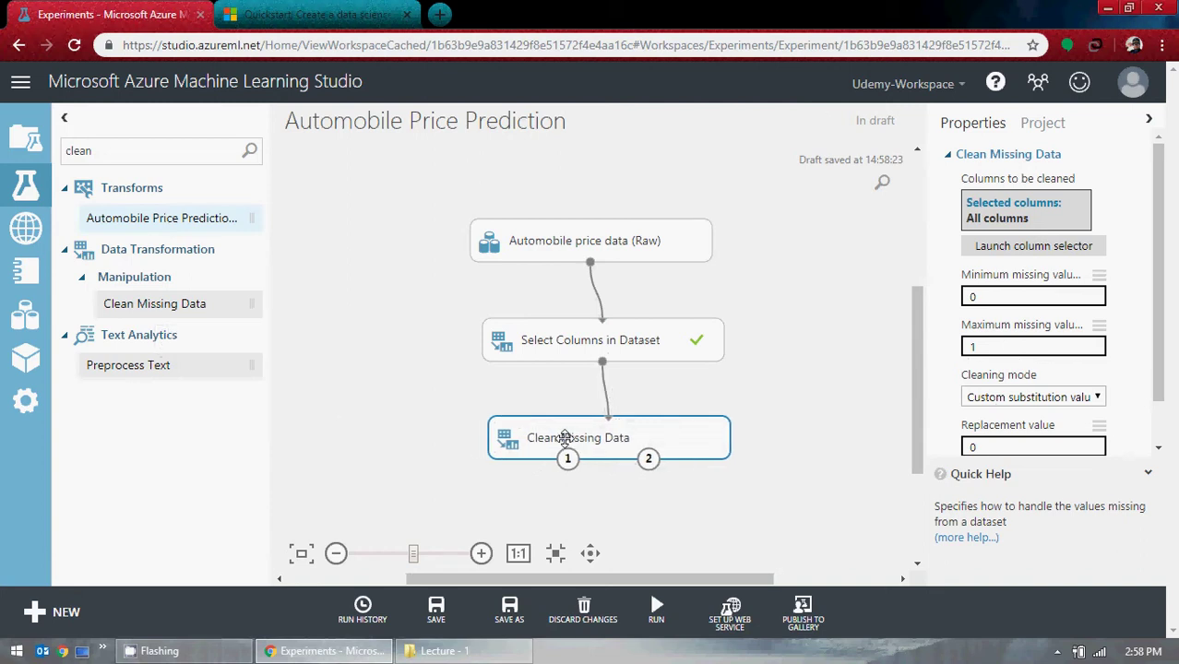
Review the Clean Missing Data properties and read the quickstart's cleaning mode, run and "Define features" instructions.
scroll(1134, 319, down, 1)
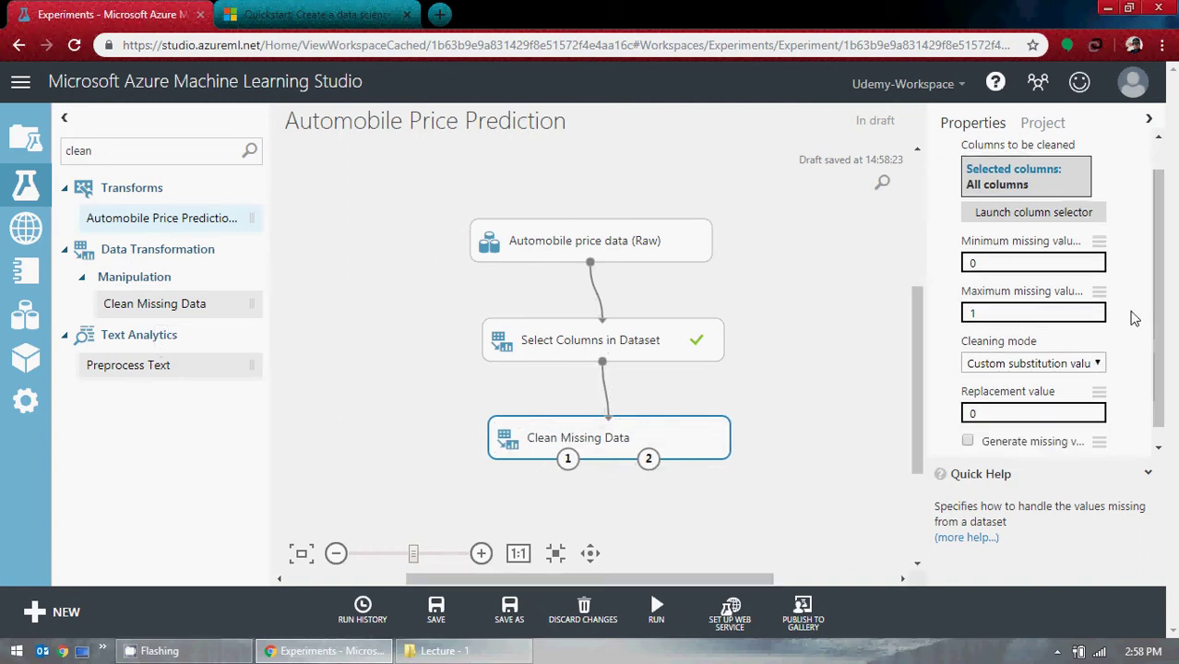
scroll(1134, 318, up, 1)
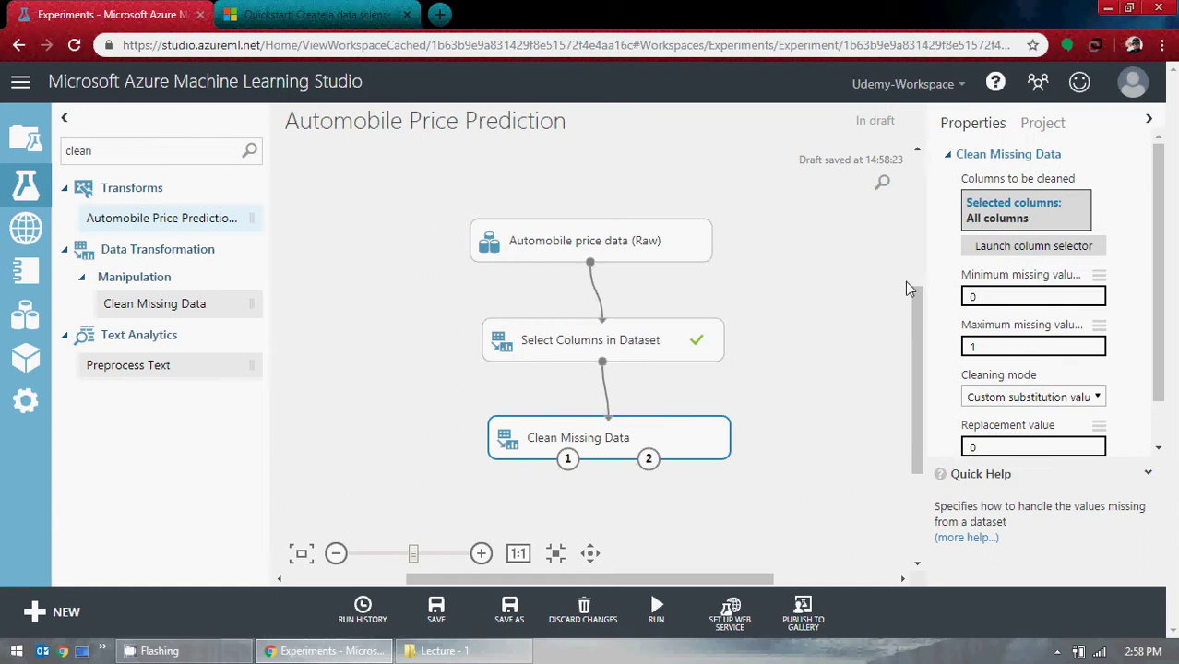
click(314, 16)
scroll(282, 452, down, 3)
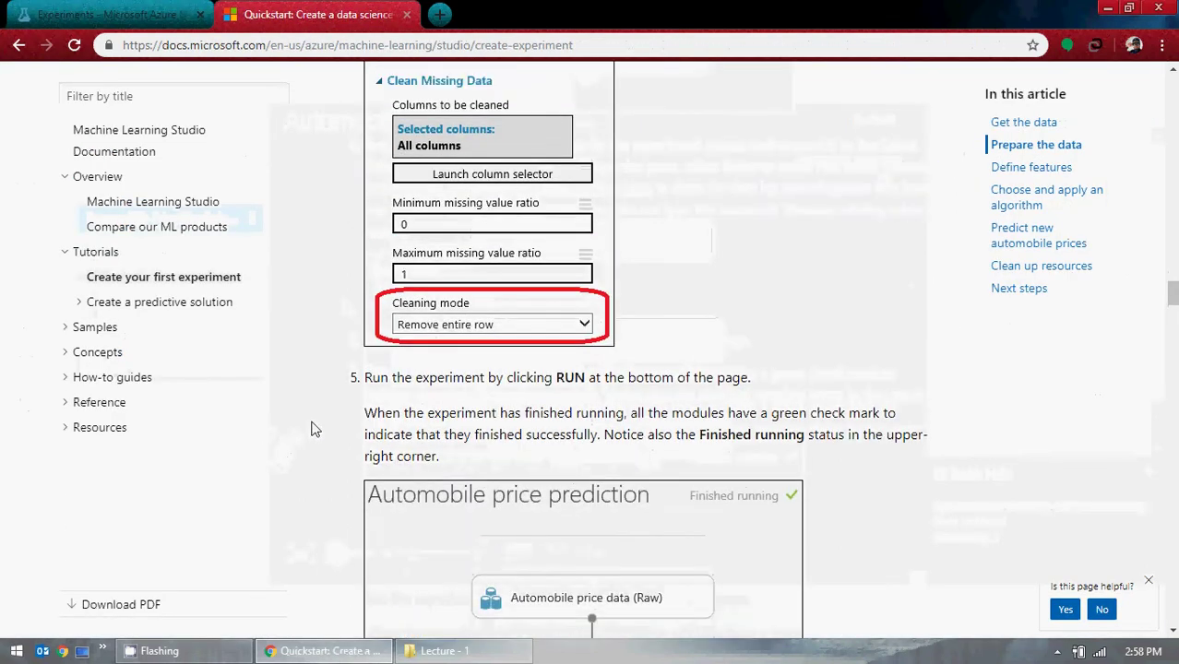
scroll(304, 431, up, 2)
scroll(309, 424, down, 3)
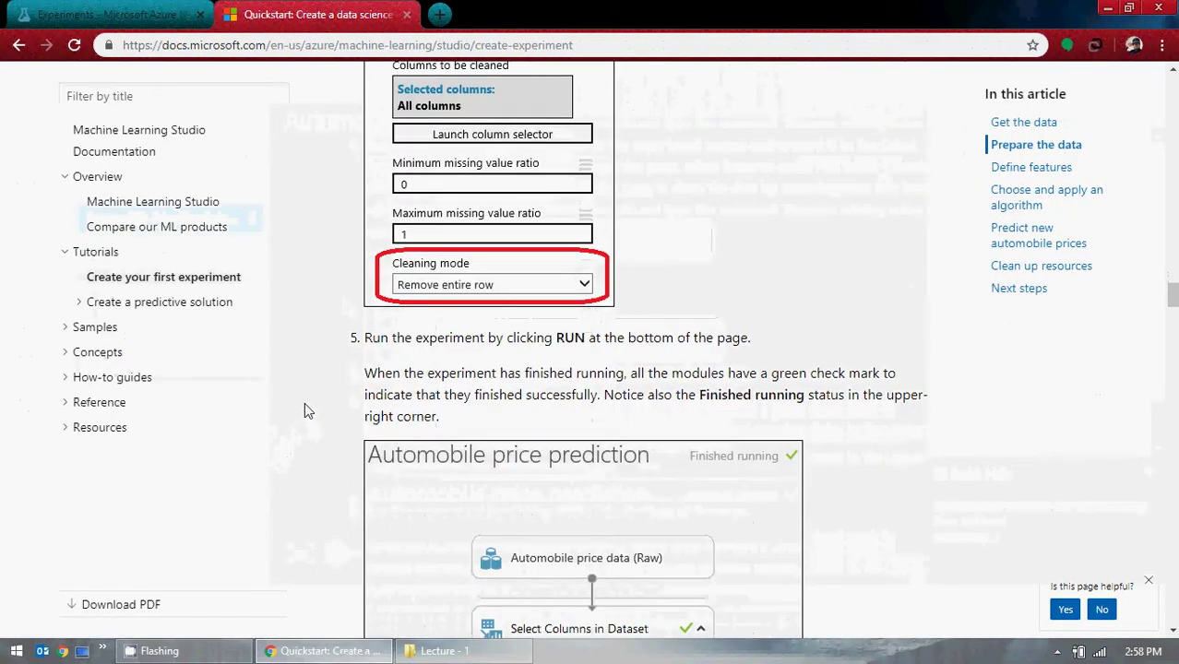
scroll(303, 403, down, 5)
scroll(253, 308, down, 7)
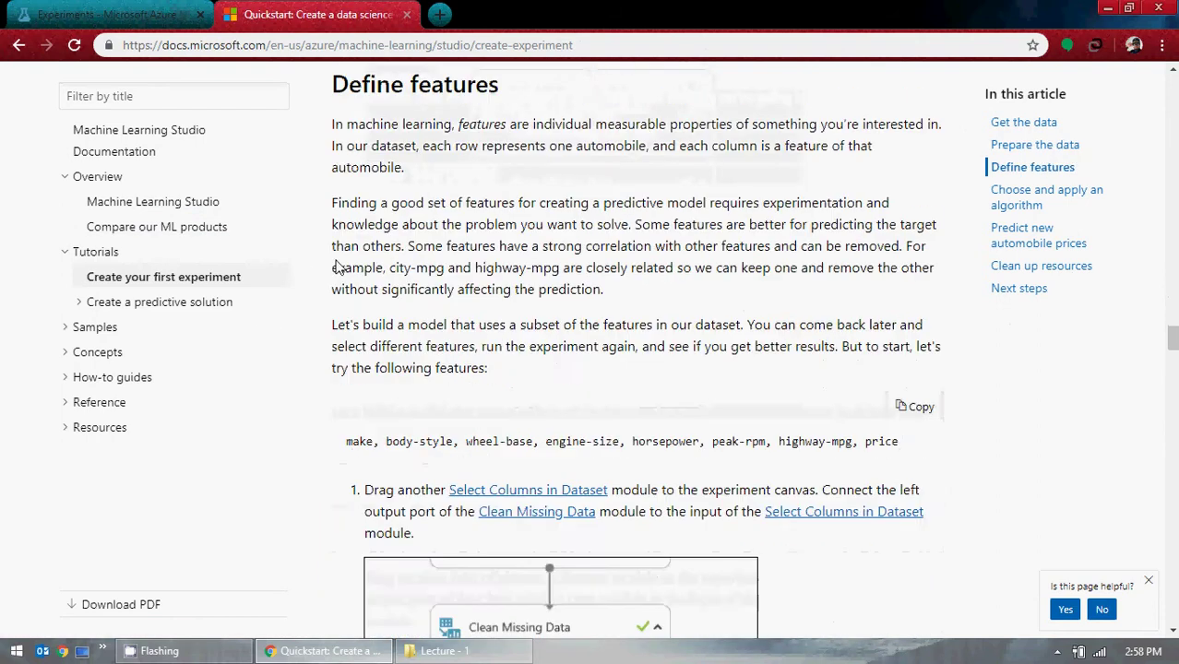
scroll(373, 422, down, 6)
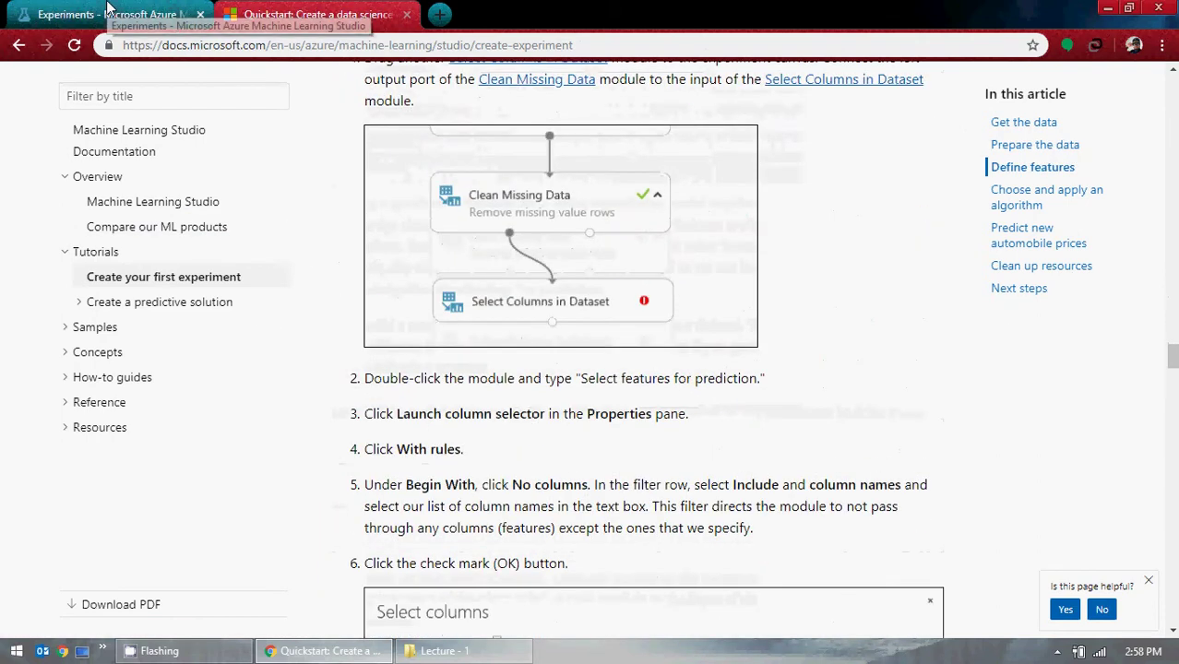
Return to the experiment and set the Clean Missing Data cleaning mode to Remove entire row.
click(82, 20)
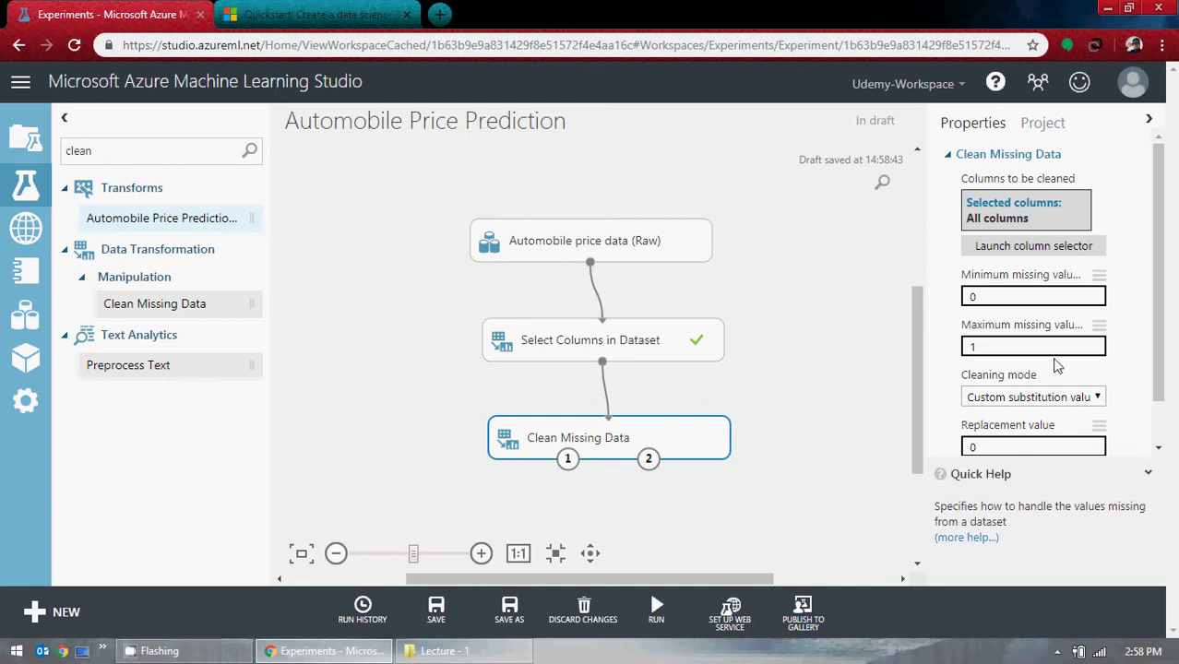
click(1094, 400)
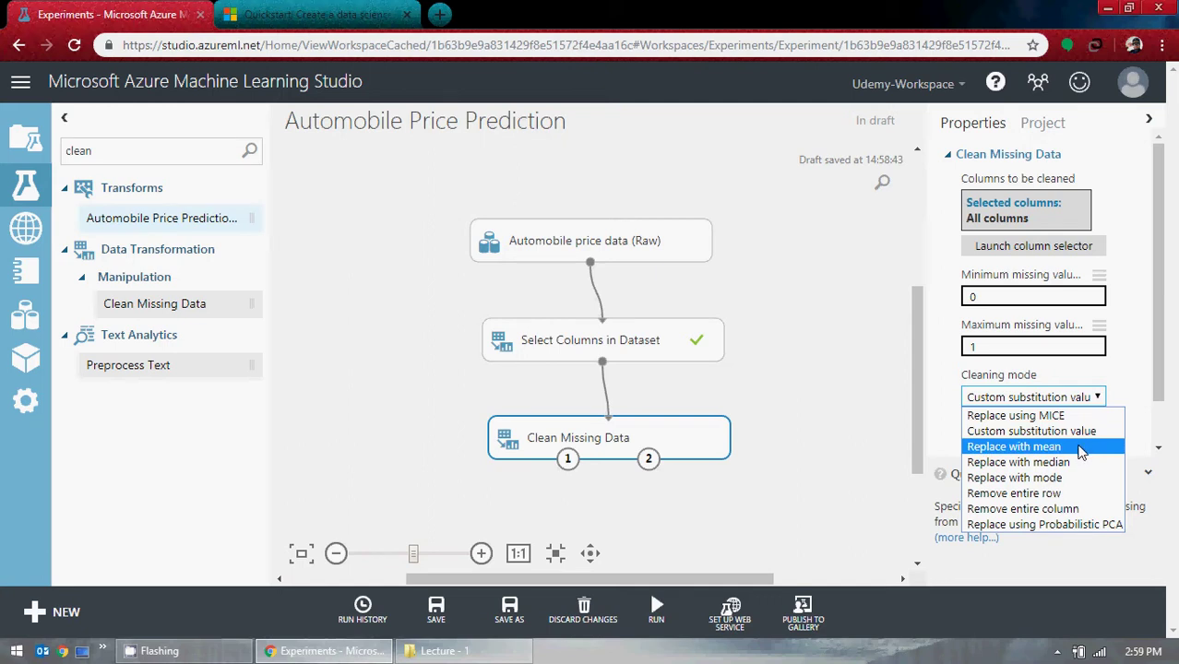
click(1089, 496)
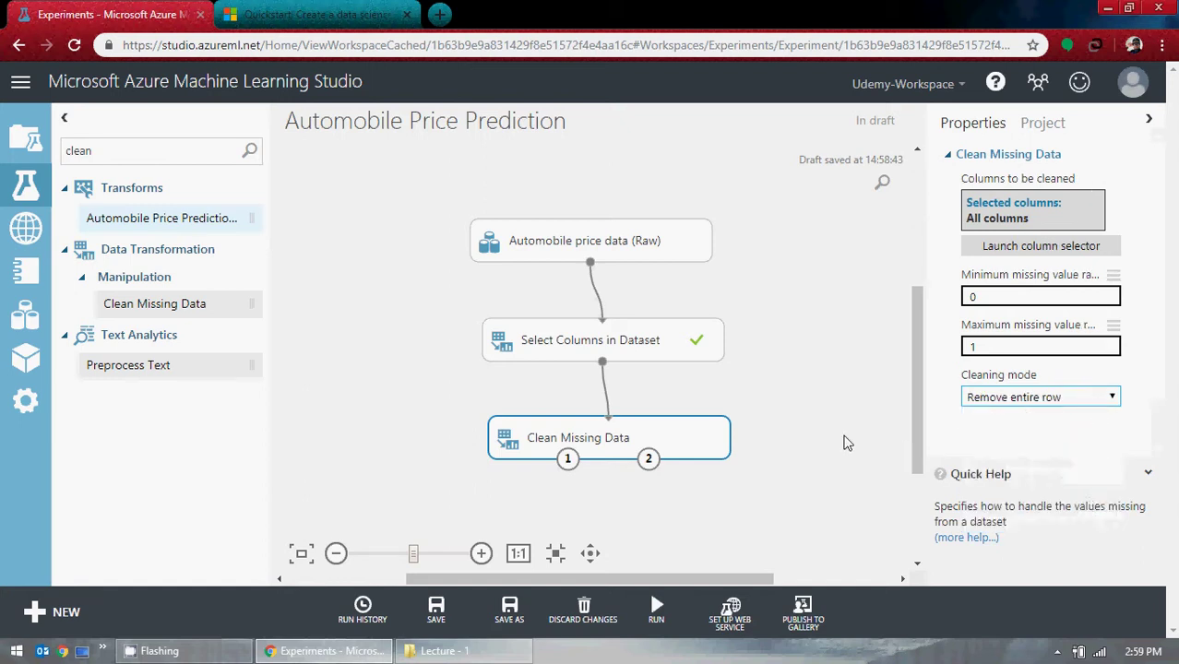
Reread the quickstart from "Define features" back to the Clean Missing Data instructions, and shift the Clean Missing Data module slightly down in the experiment.
click(322, 15)
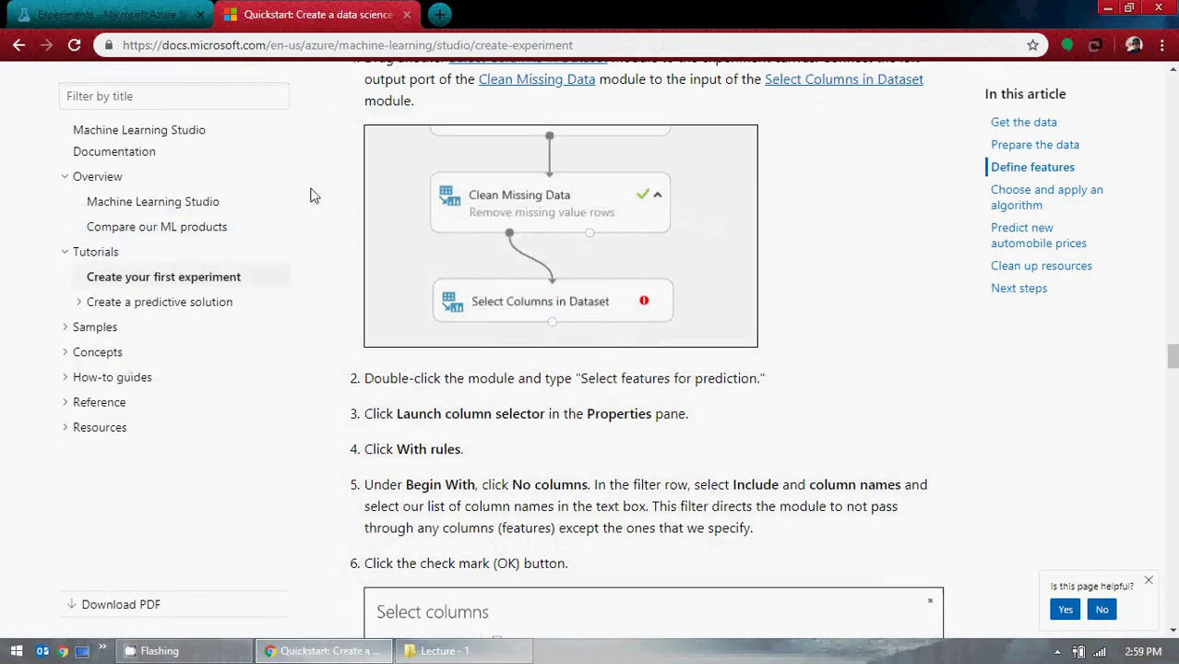
scroll(277, 444, up, 1)
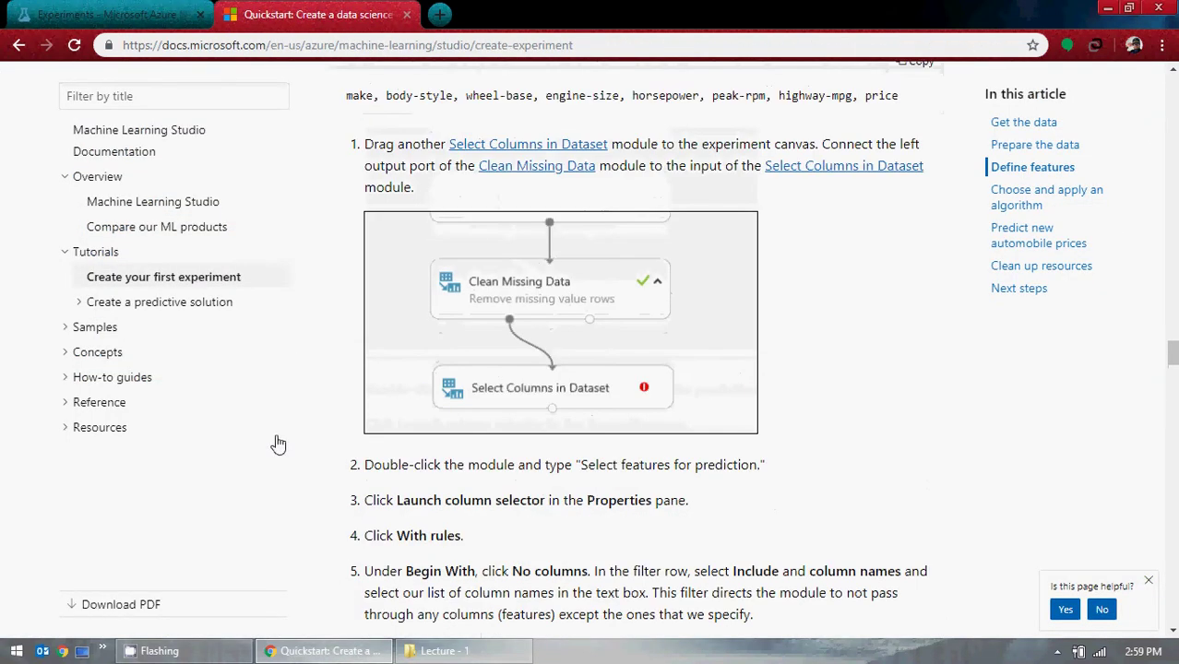
scroll(279, 444, up, 2)
scroll(276, 443, up, 2)
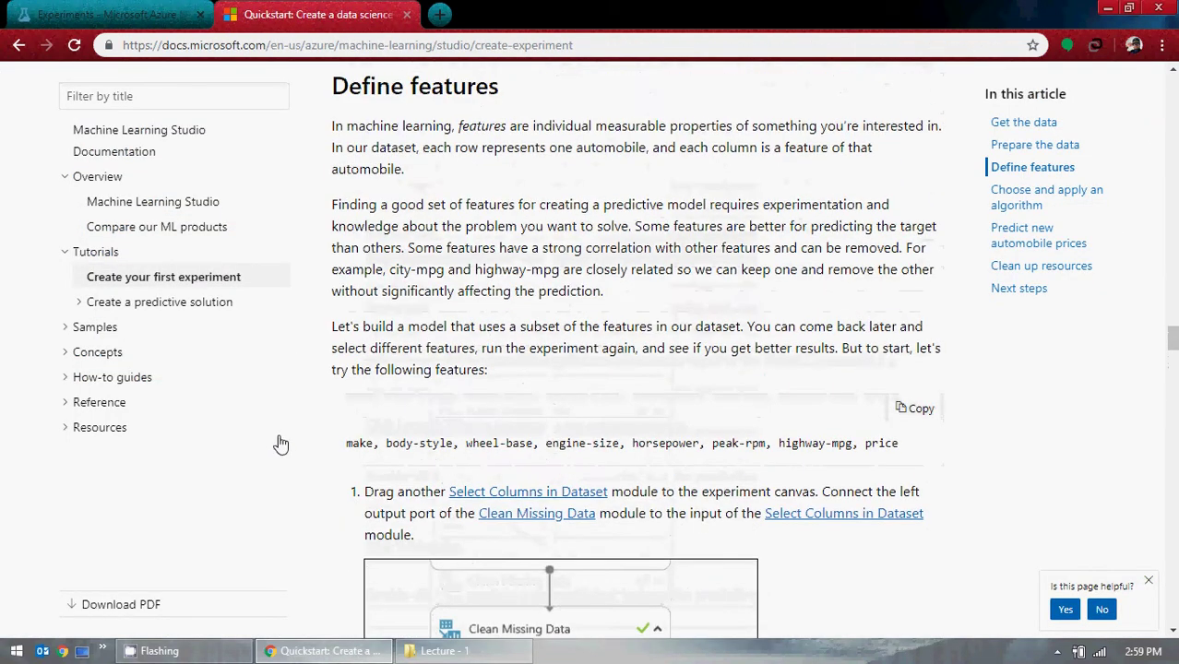
scroll(281, 443, up, 8)
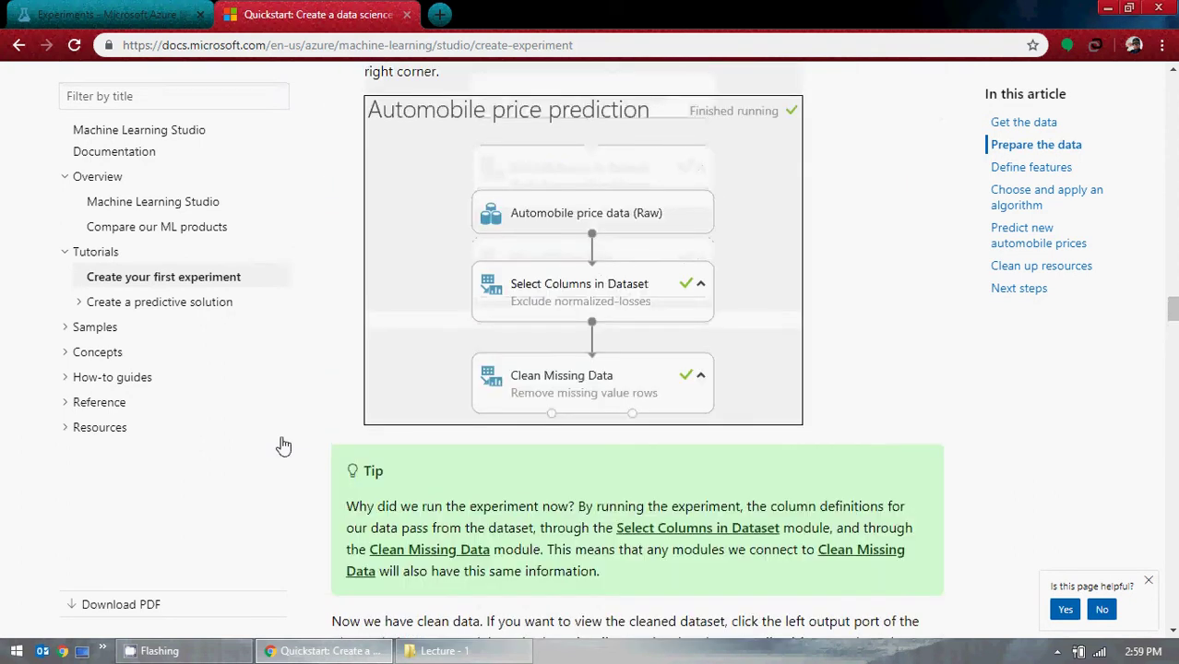
scroll(283, 446, up, 2)
scroll(284, 447, up, 3)
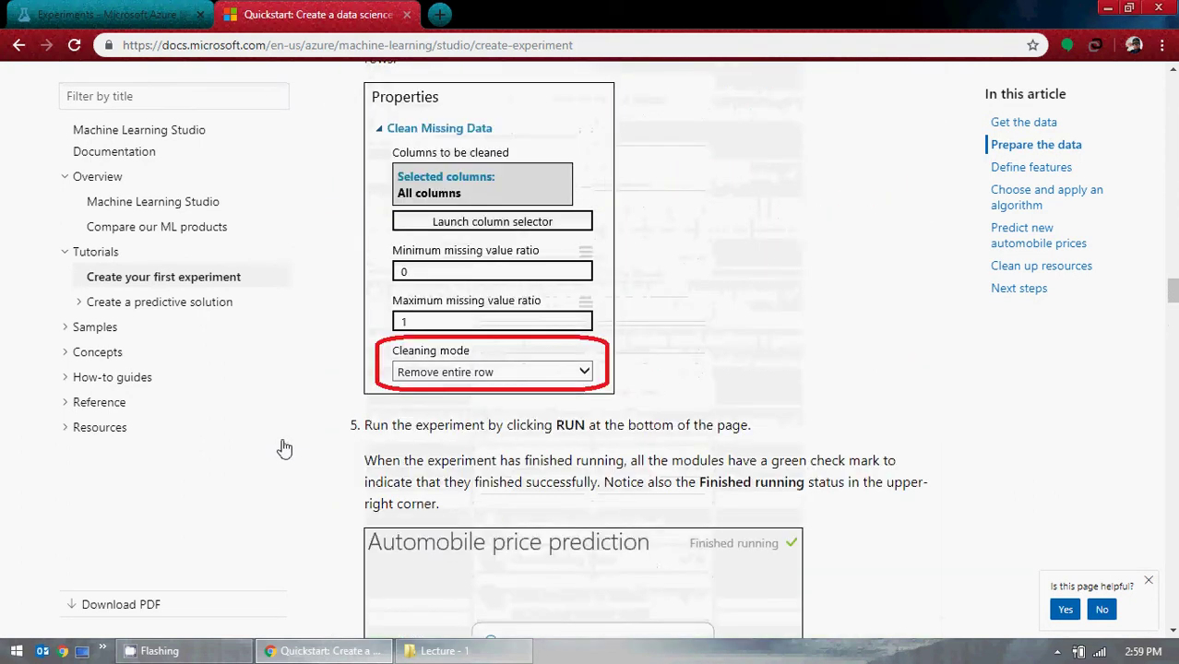
scroll(284, 448, up, 1)
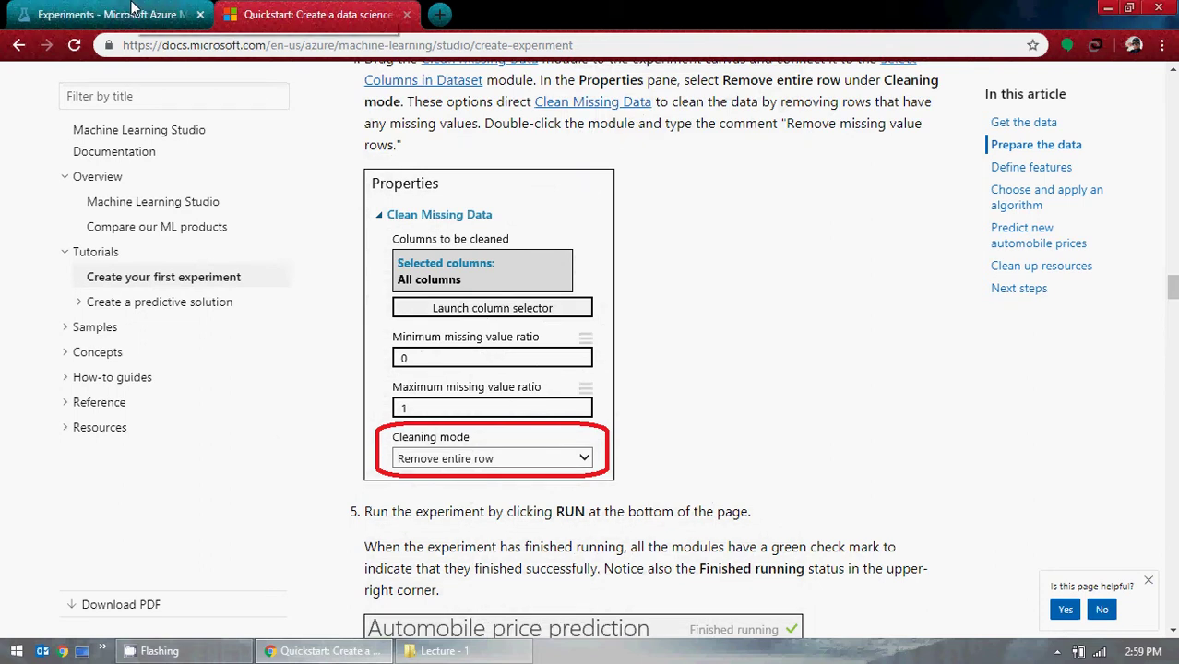
scroll(753, 502, up, 2)
click(87, 14)
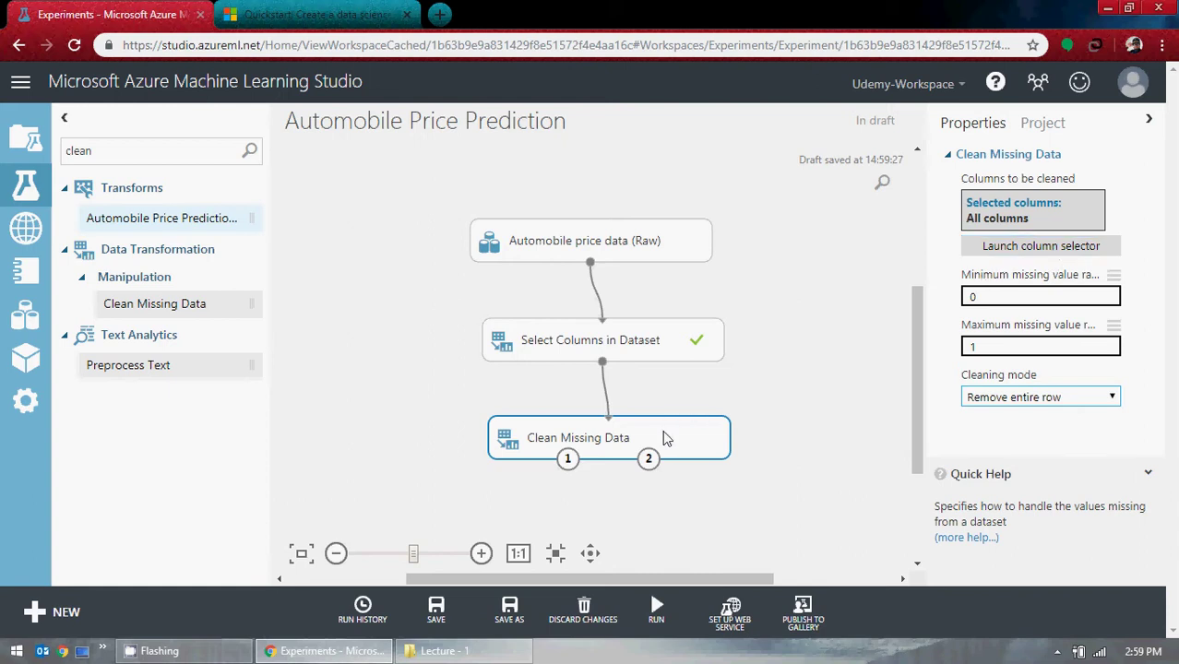
mouse_move(662, 431)
mouse_down()
mouse_move(644, 432)
mouse_move(663, 435)
mouse_up()
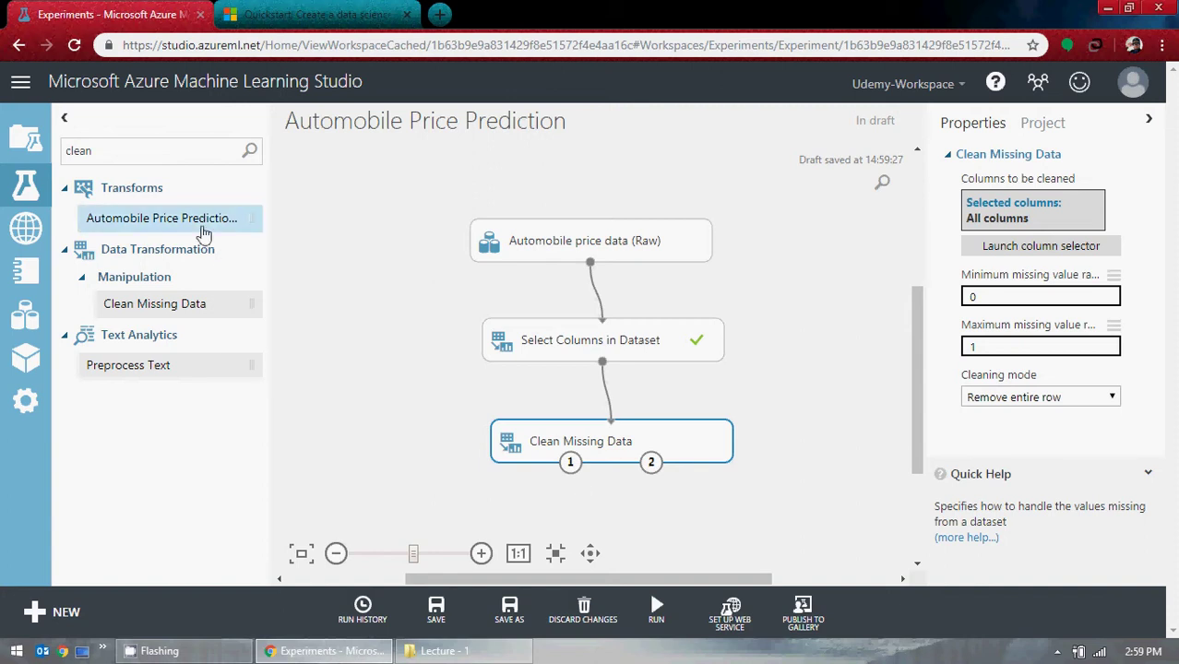
Clear the experiment items search and run only the selected Clean Missing Data module.
double_click(74, 150)
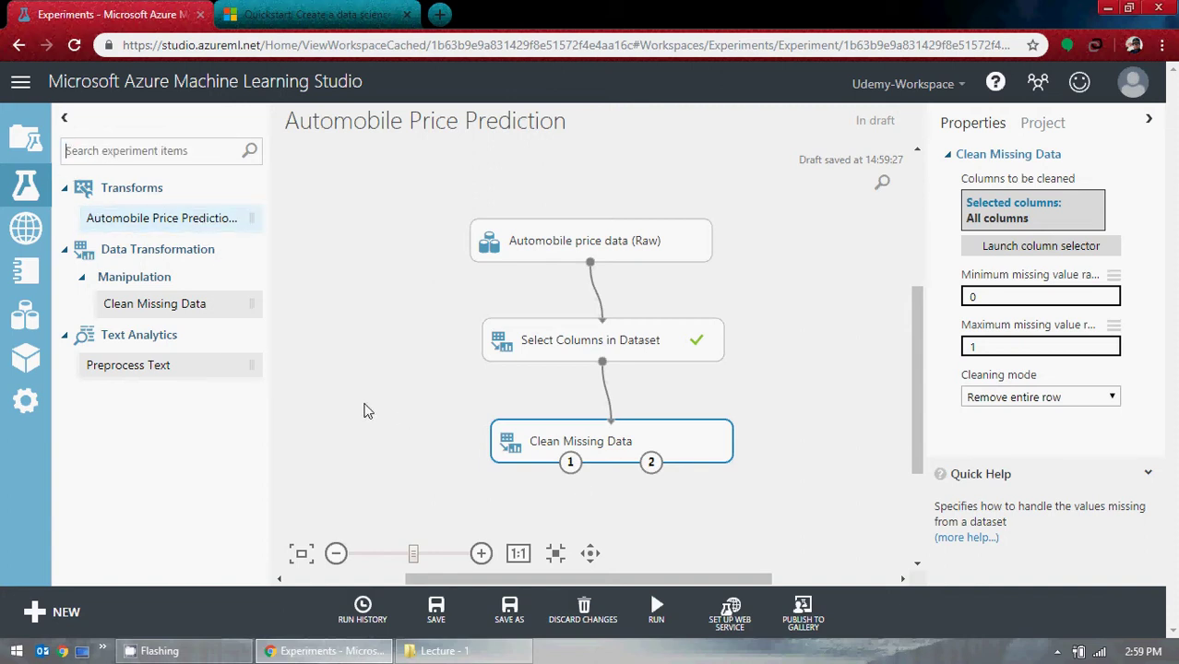
right_click(673, 442)
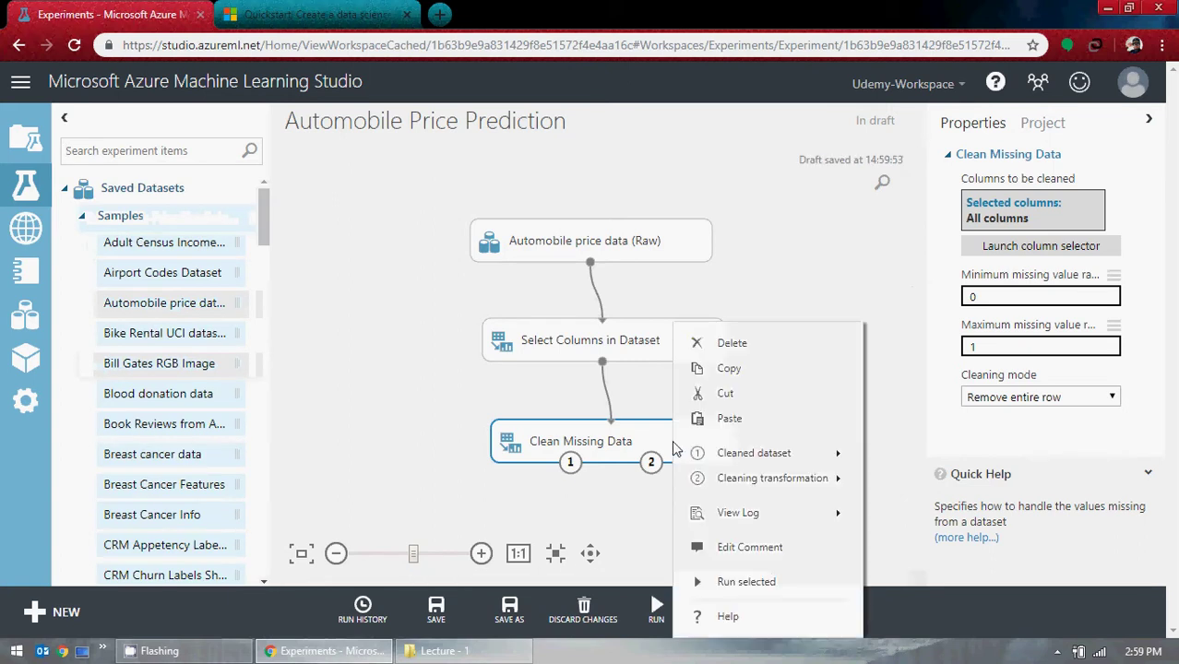
click(748, 582)
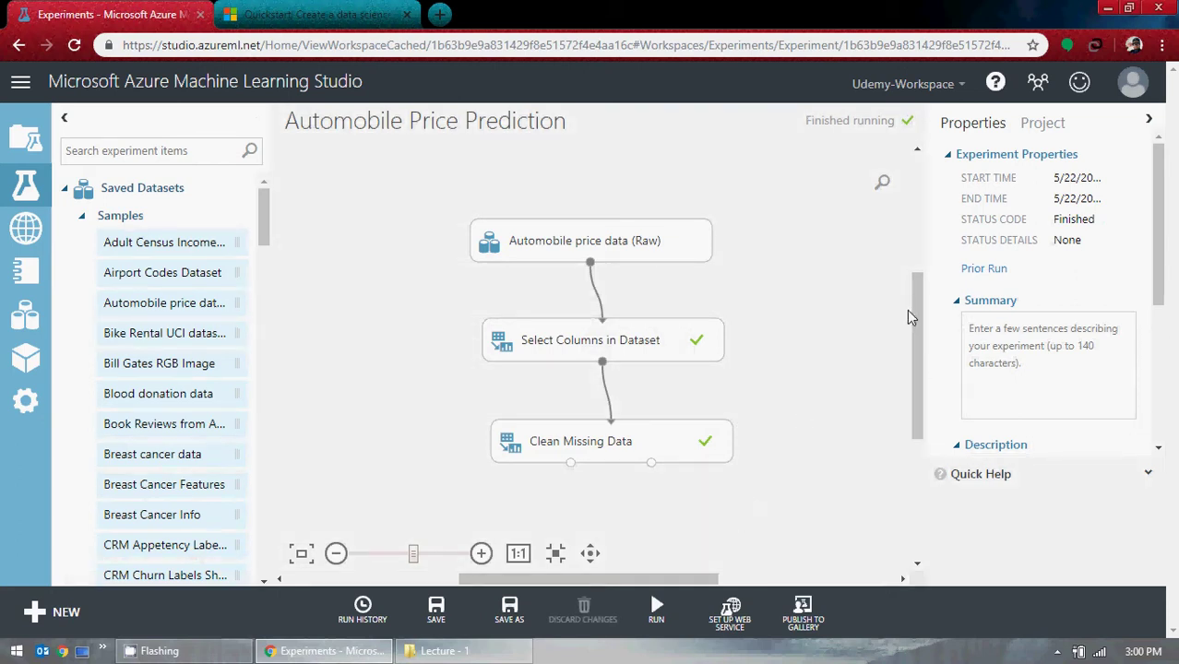
Visualize the cleaned dataset output of Clean Missing Data, examine its columns through price and its rows, and close the view.
drag(906, 309, 915, 360)
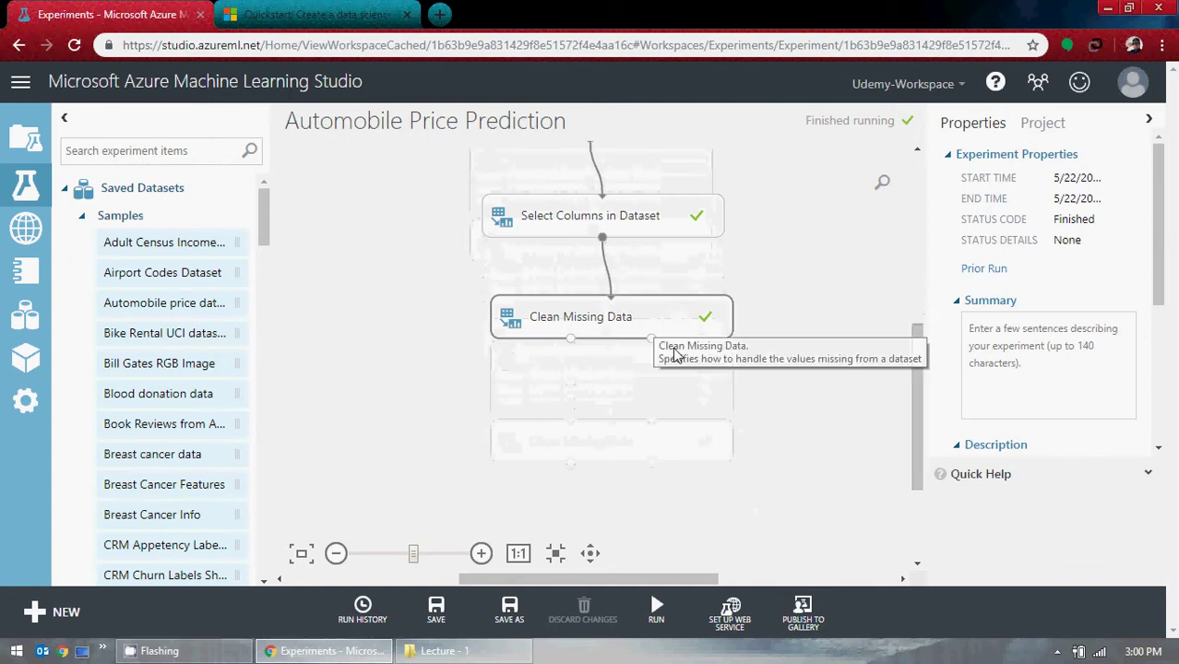
right_click(571, 341)
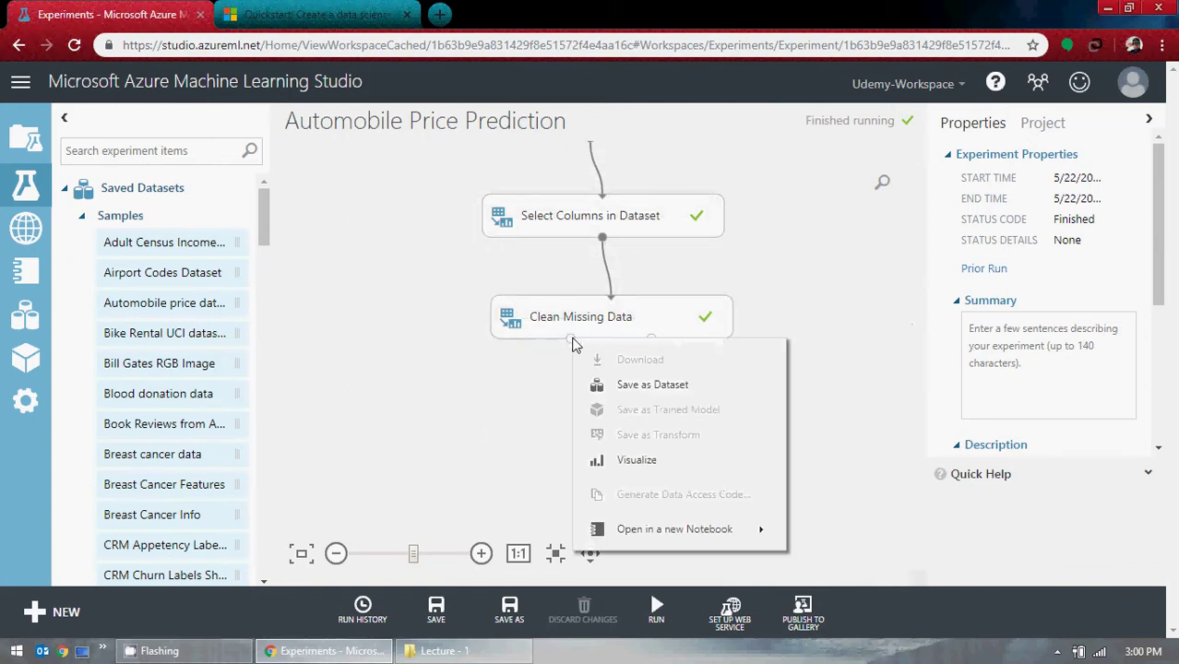
click(637, 460)
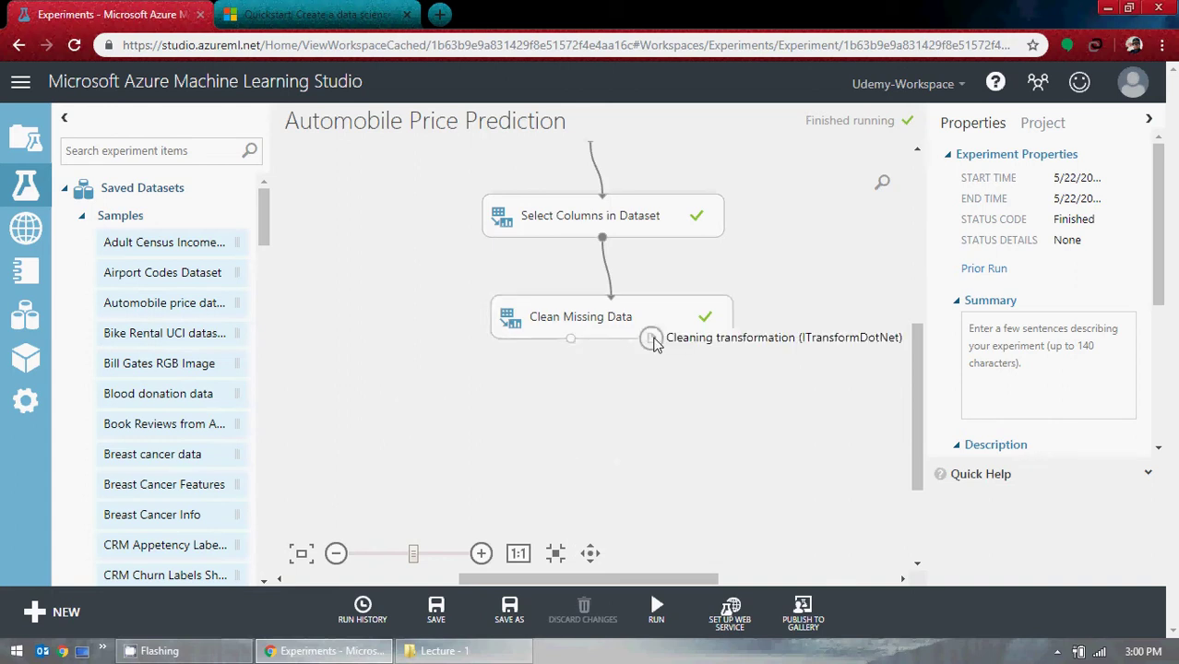
right_click(570, 340)
click(645, 452)
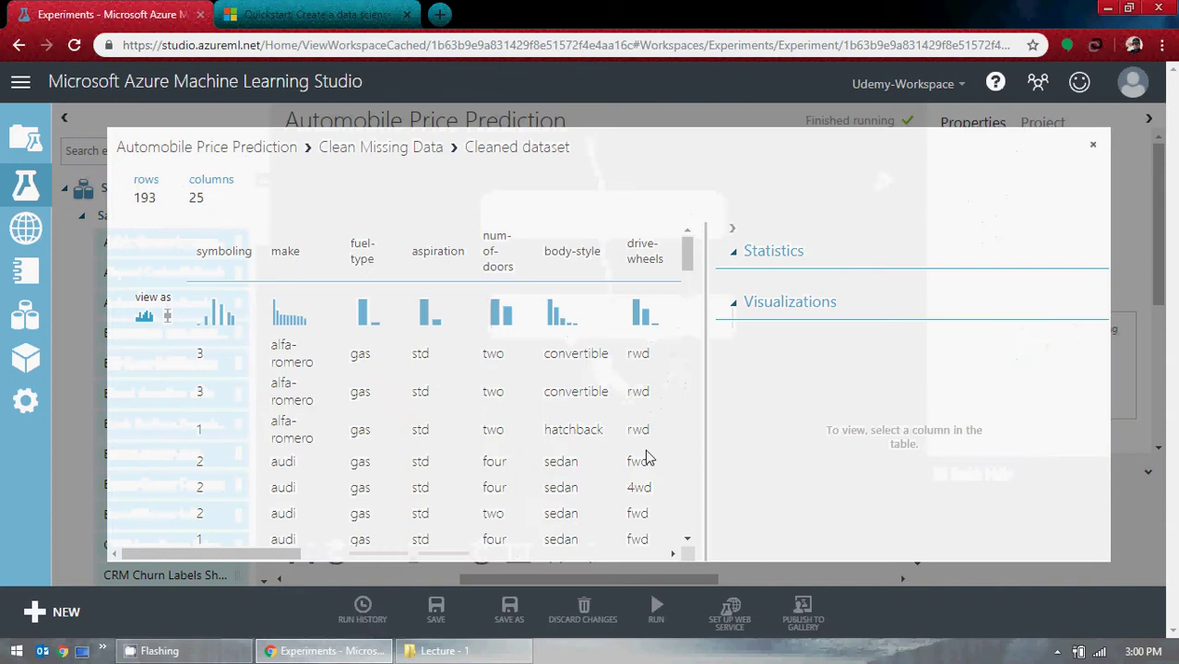
click(731, 229)
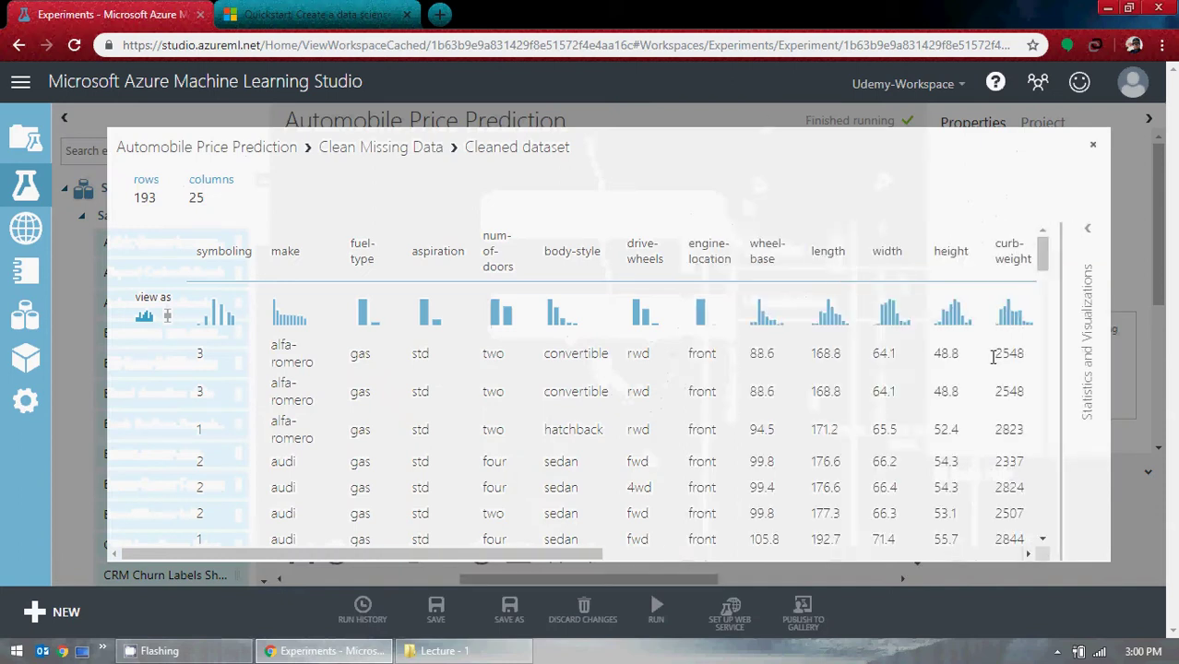
drag(600, 557, 1039, 559)
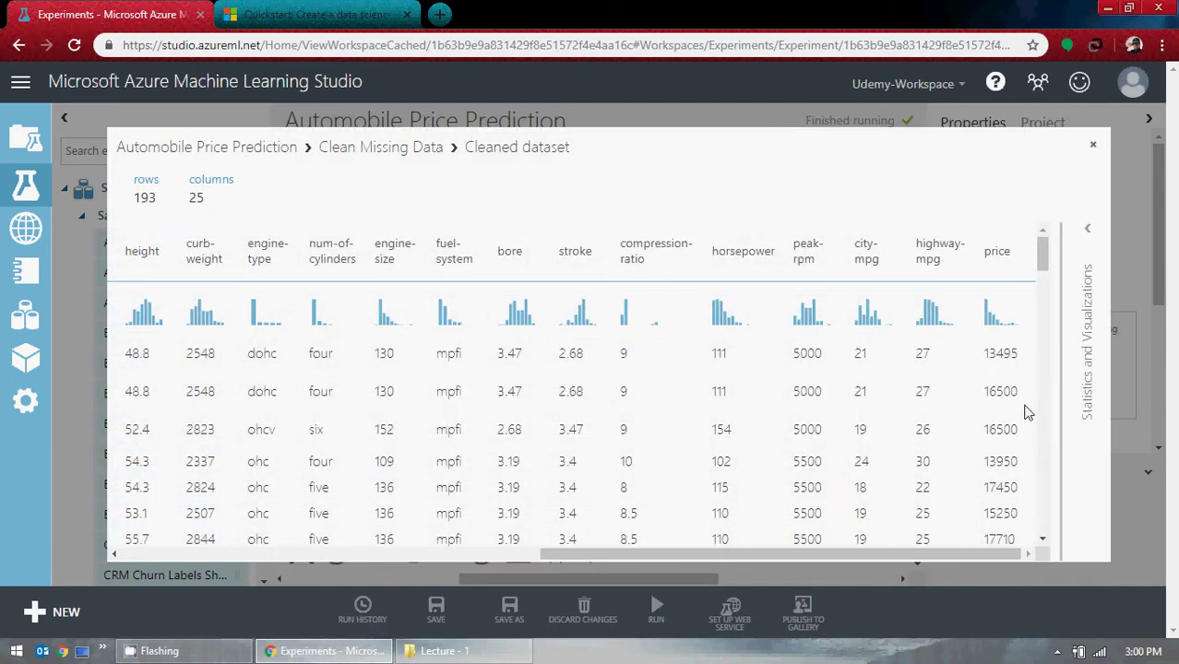
scroll(1026, 414, down, 20)
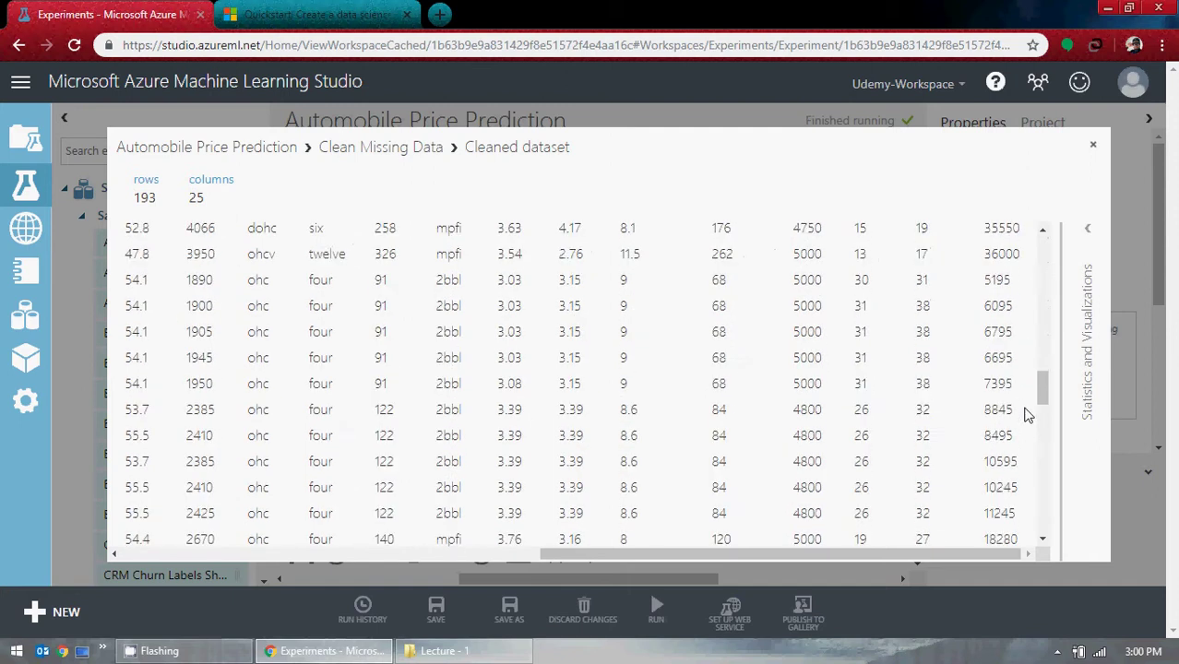
scroll(1026, 413, down, 15)
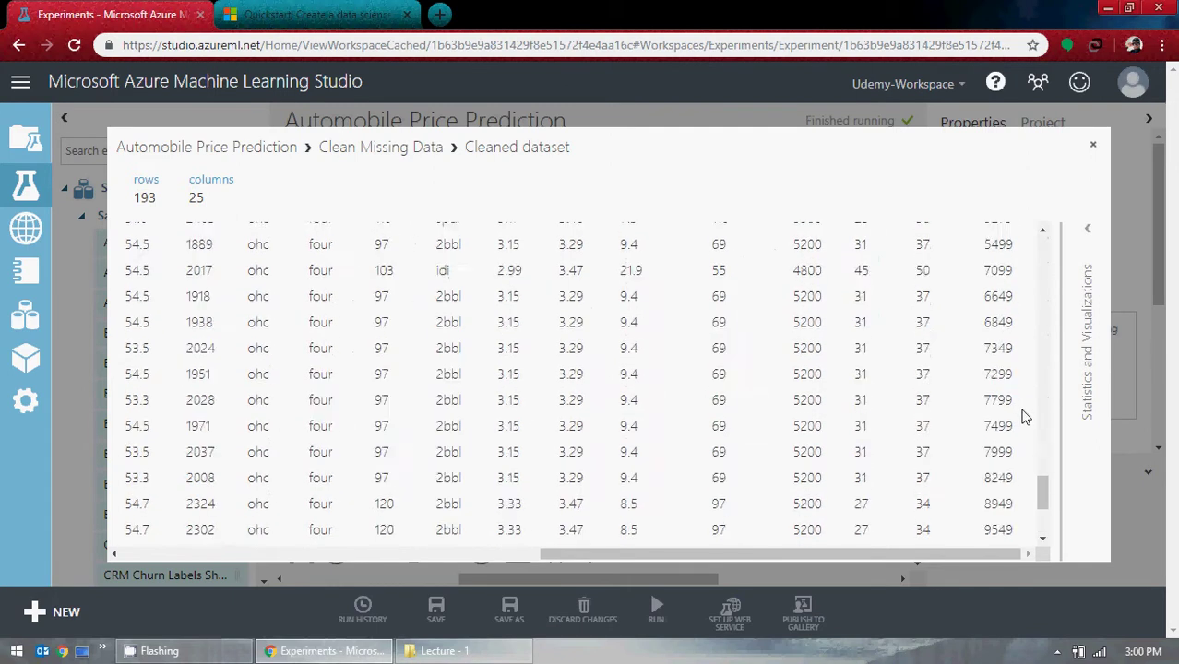
scroll(1024, 415, up, 20)
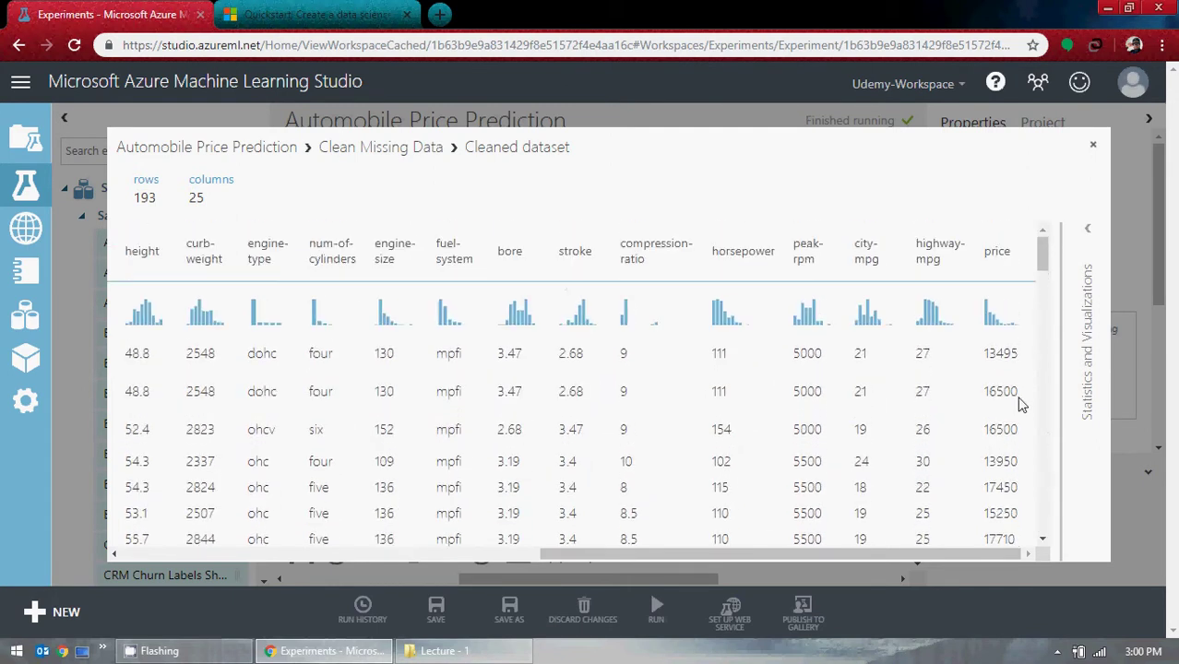
click(1092, 144)
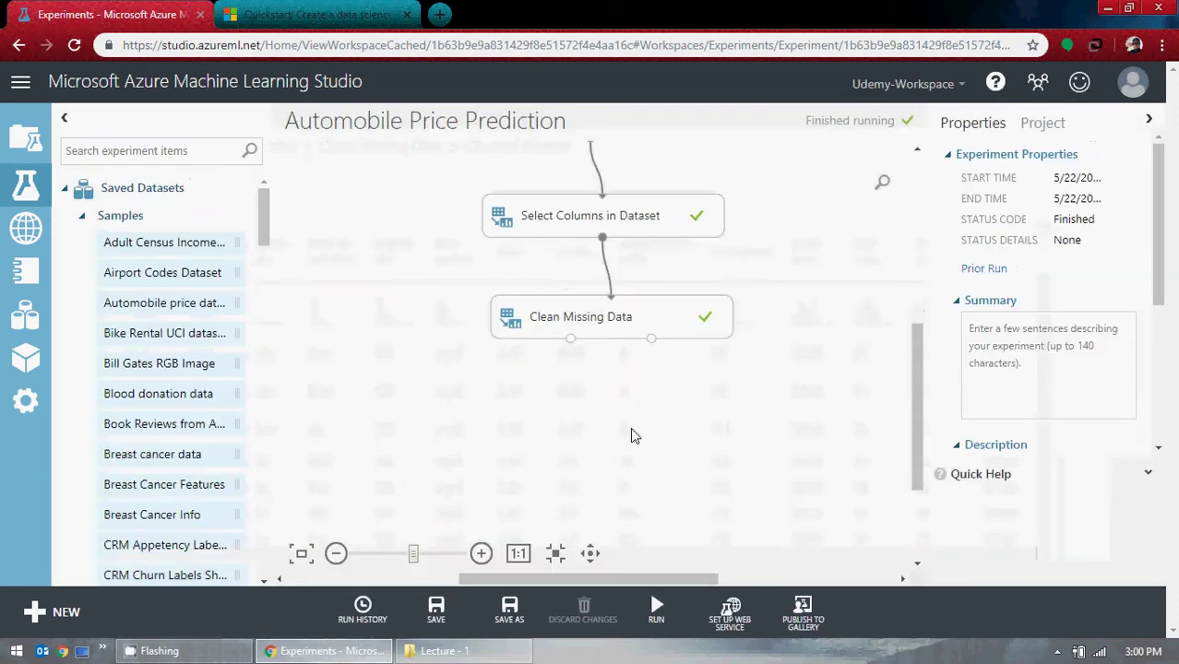
Review the properties of Select Columns in Dataset and Clean Missing Data, including the available cleaning mode options.
click(637, 229)
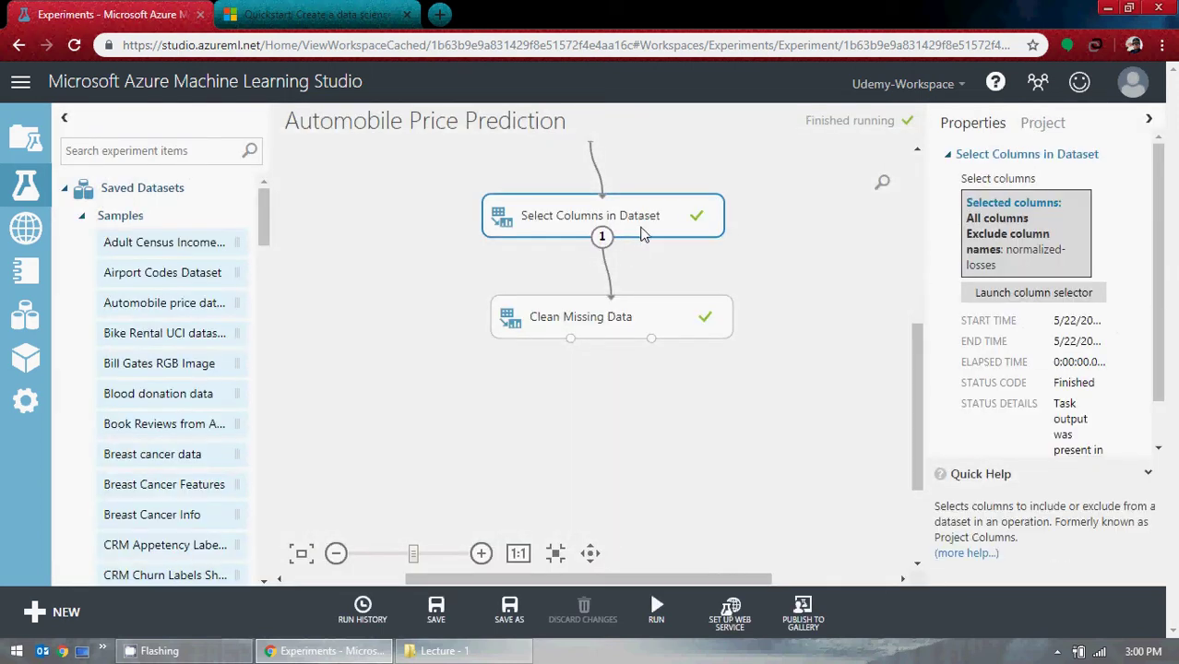
scroll(1069, 399, down, 1)
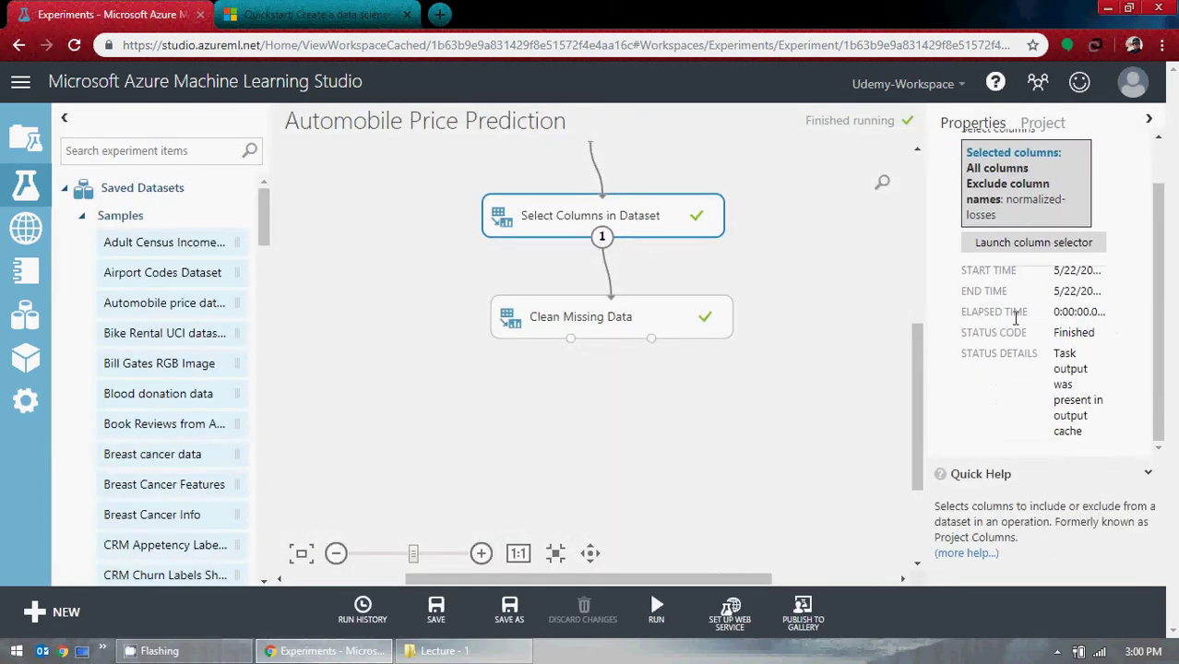
scroll(1069, 399, up, 1)
click(635, 312)
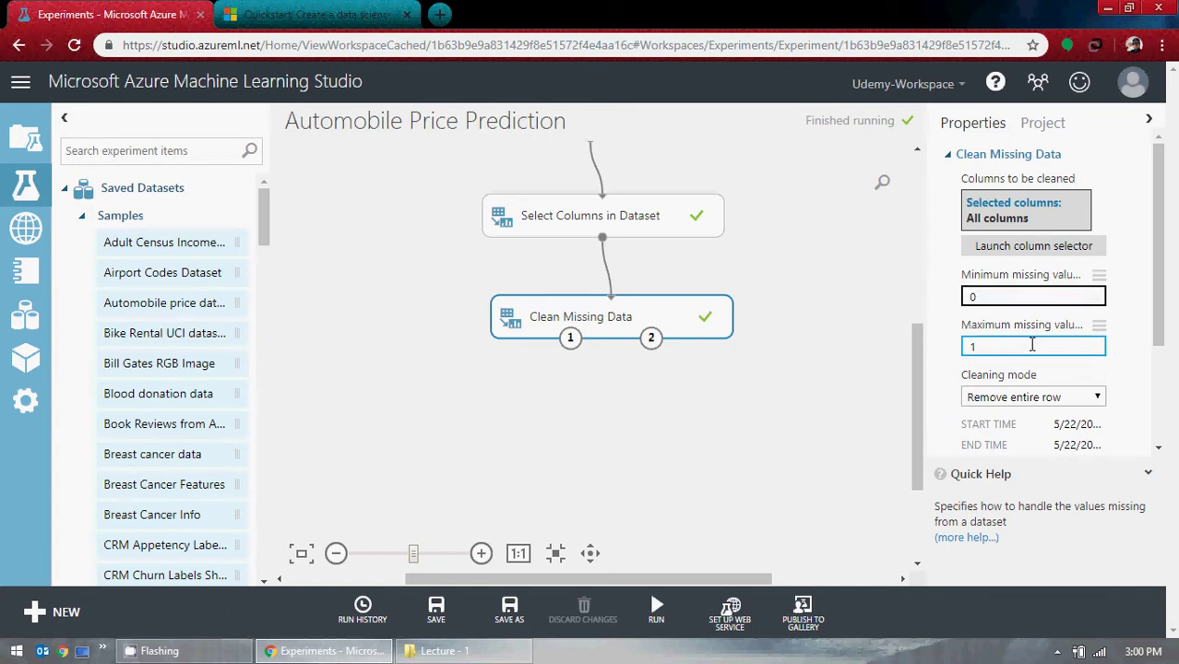
click(1052, 398)
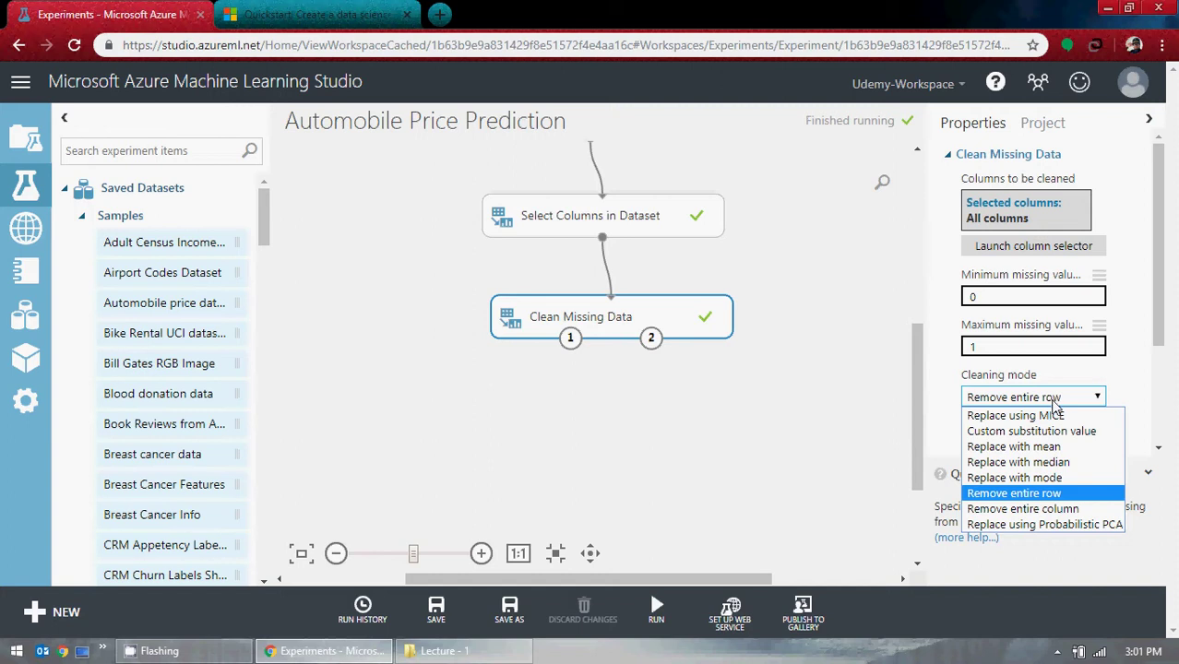
click(1052, 402)
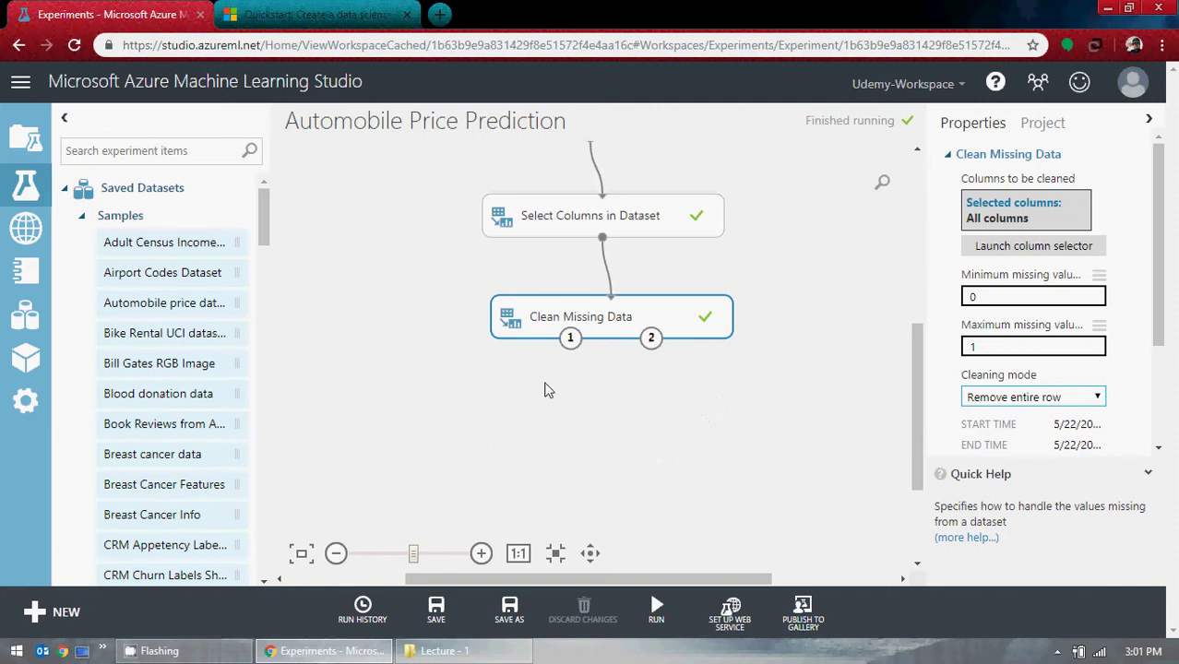
Switch to the quickstart and read the "Define features" instructions for adding and configuring another Select Columns in Dataset module.
click(305, 11)
scroll(295, 389, down, 5)
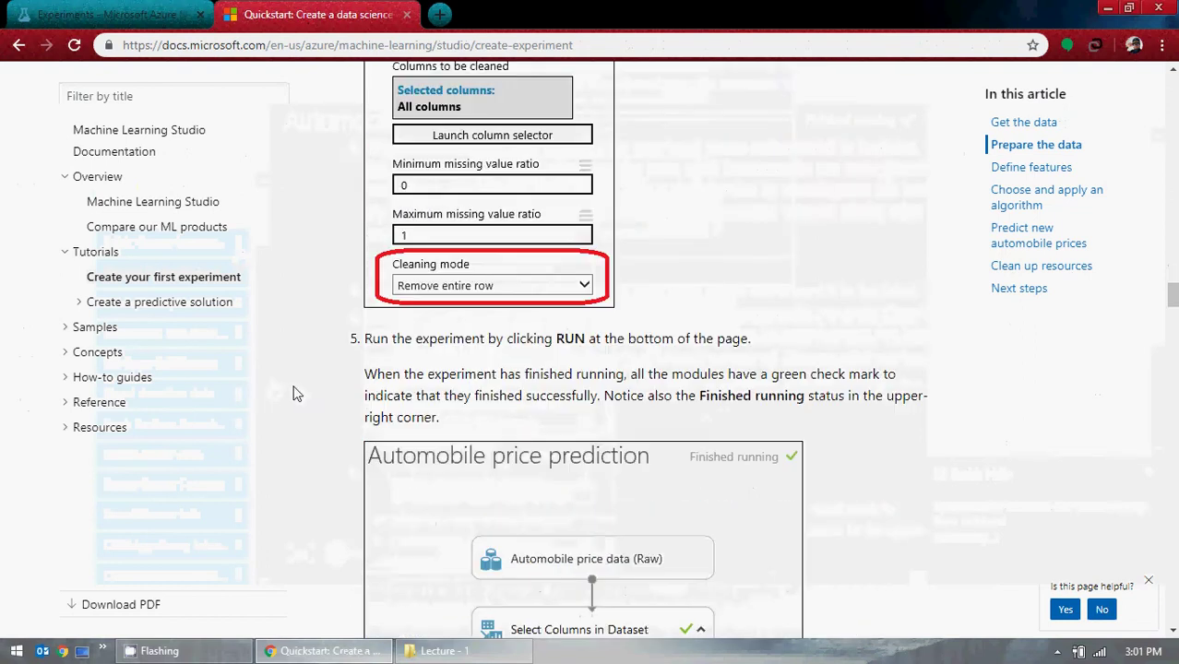
scroll(295, 392, down, 10)
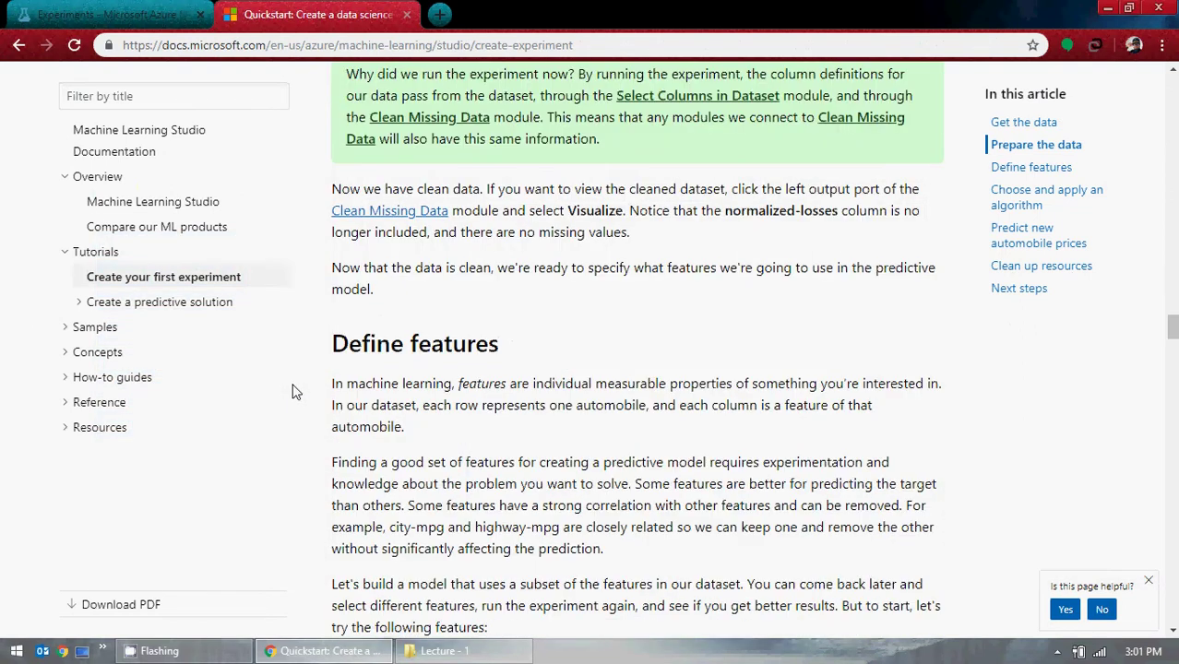
scroll(295, 392, down, 4)
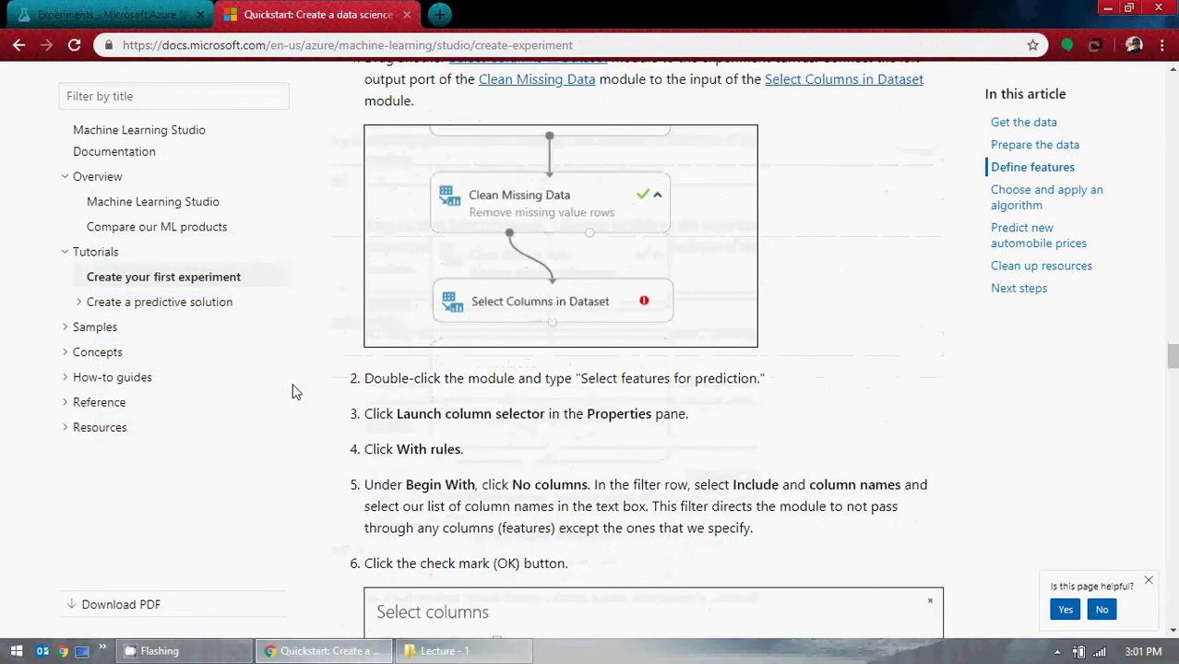
scroll(295, 392, down, 2)
scroll(295, 392, down, 3)
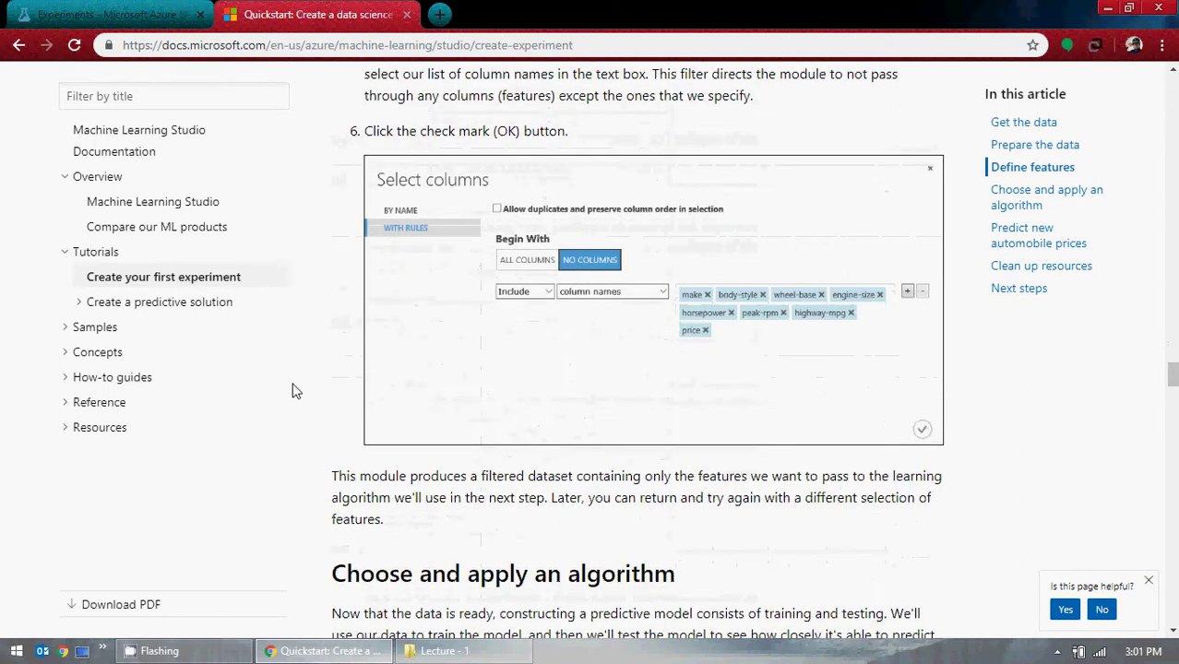
scroll(295, 392, up, 4)
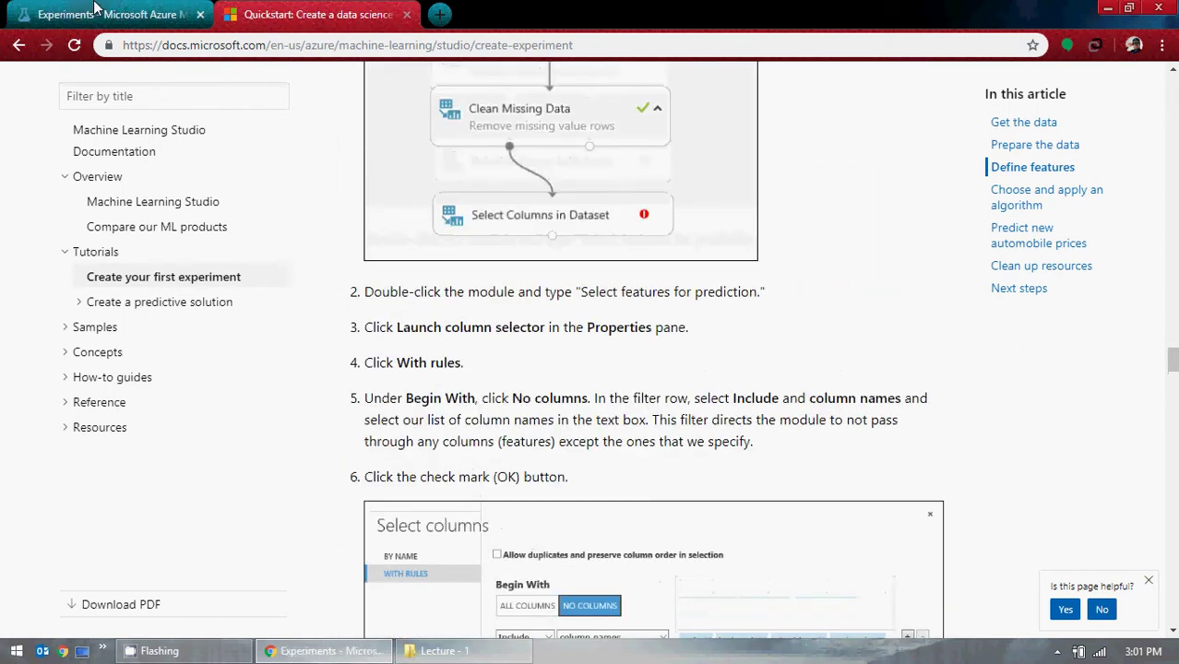
Back in the experiment, search the items for "select", place Select Columns in Dataset below Clean Missing Data, and connect the cleaned dataset output to it.
click(95, 11)
click(123, 153)
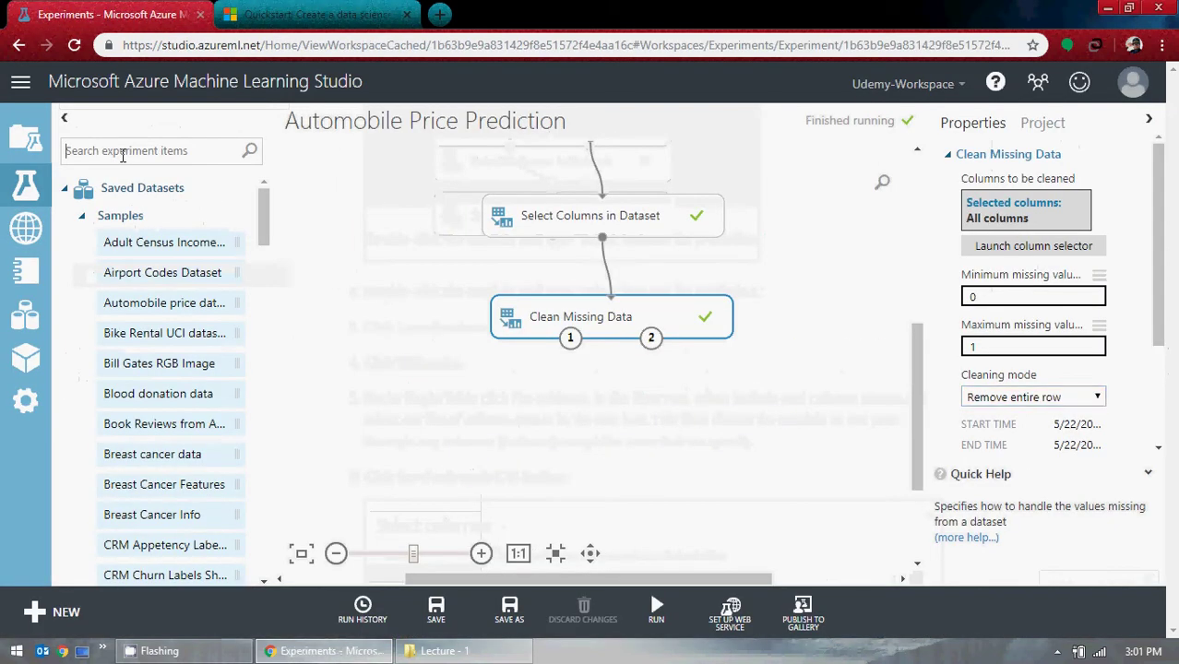
text(selct)
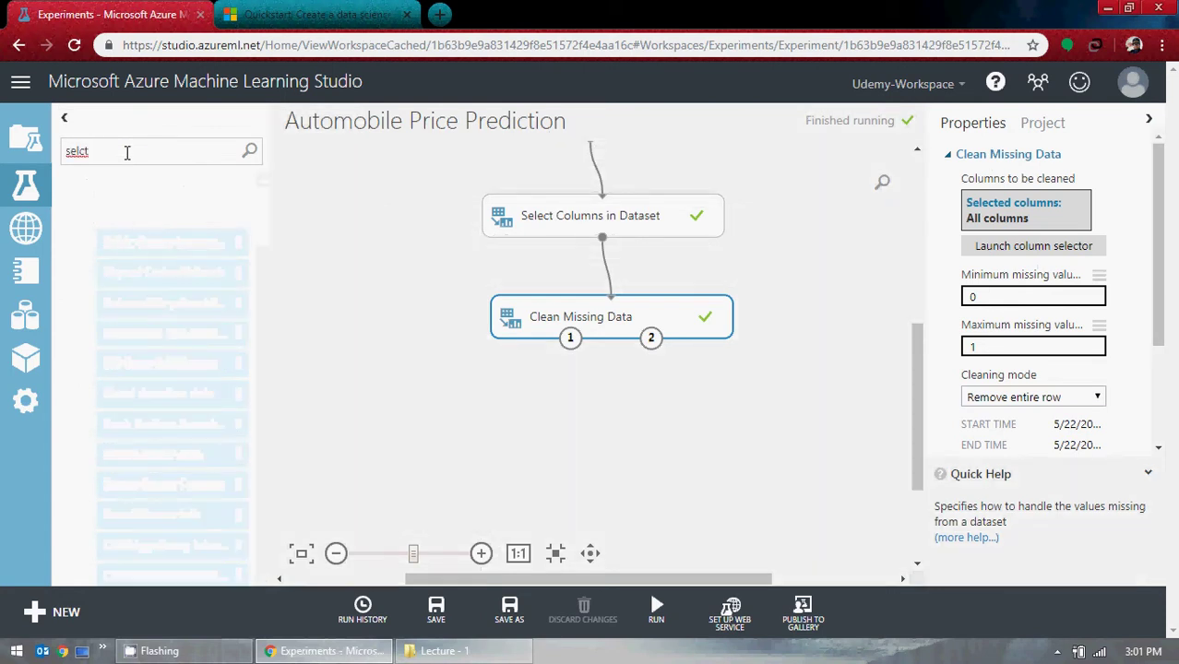
text(e)
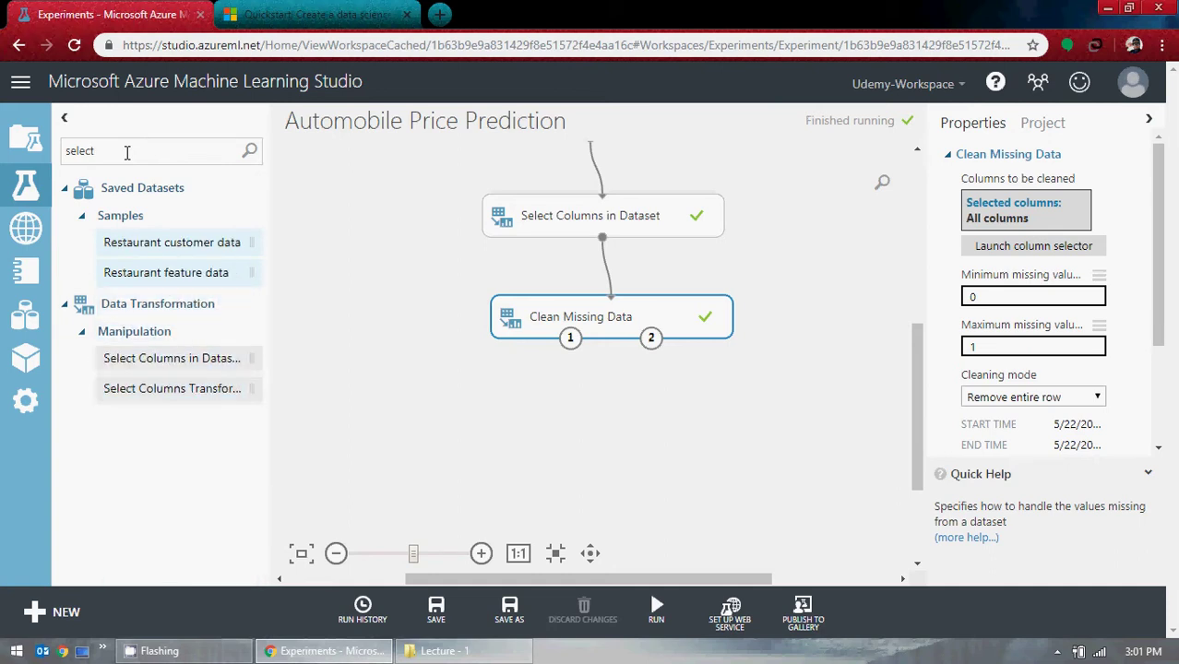
drag(180, 362, 572, 433)
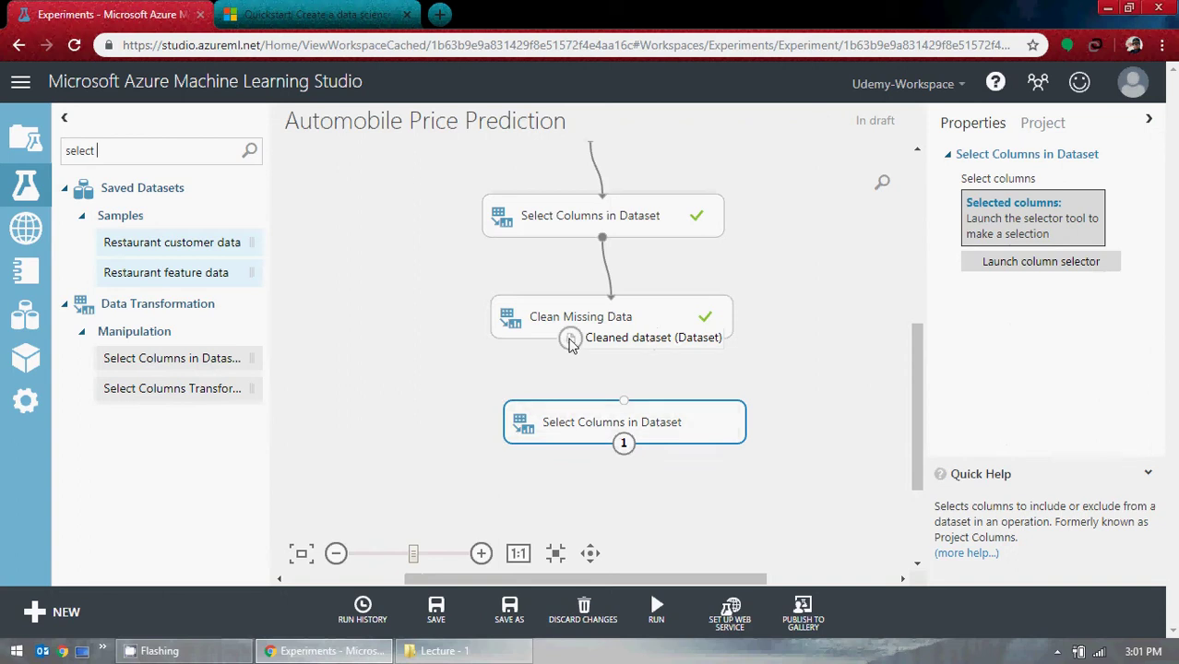
drag(570, 339, 625, 404)
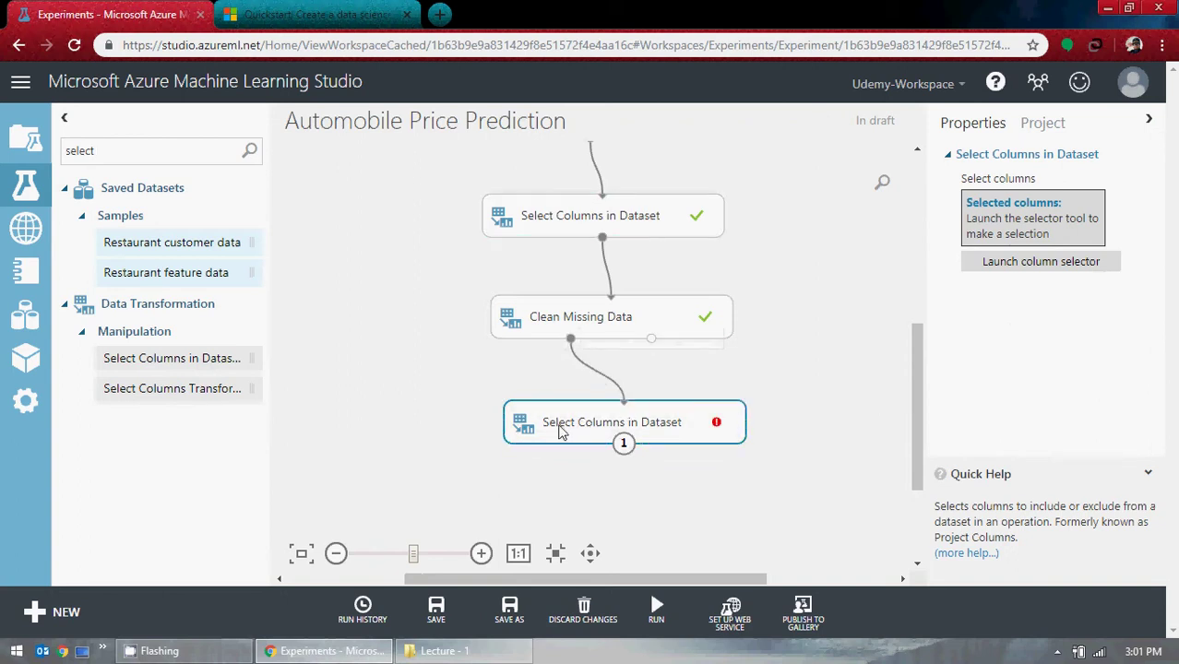
drag(561, 429, 534, 423)
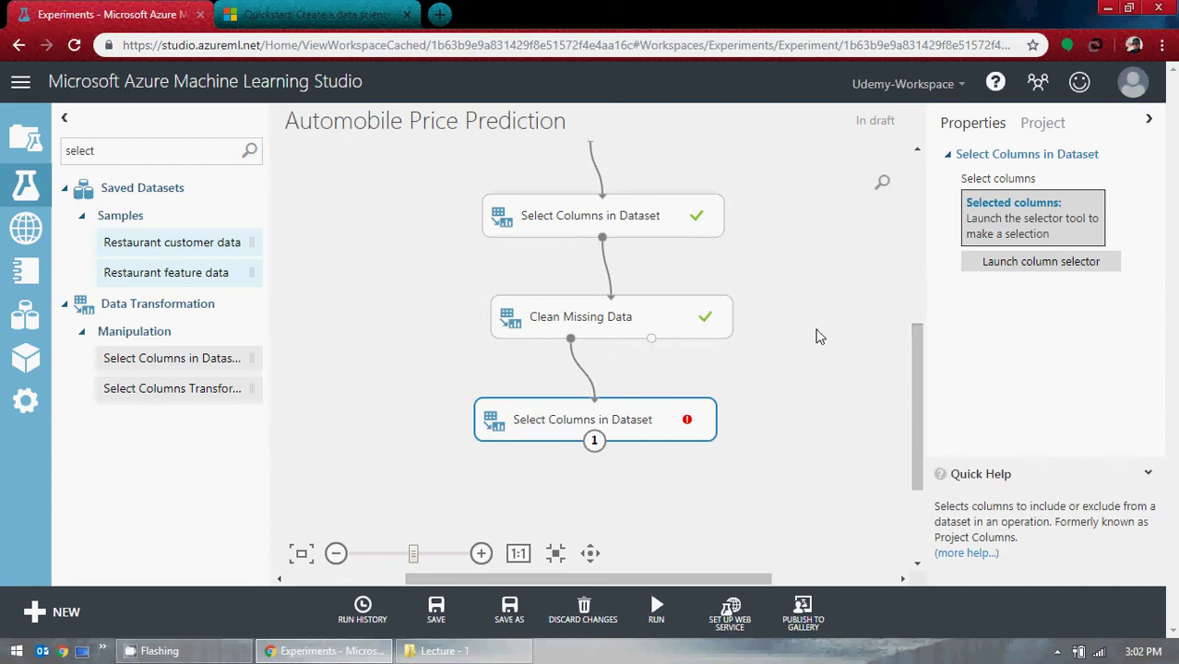
Open the new module's column selector and set its rules to begin with No columns, checking the settings against the quickstart.
click(1032, 265)
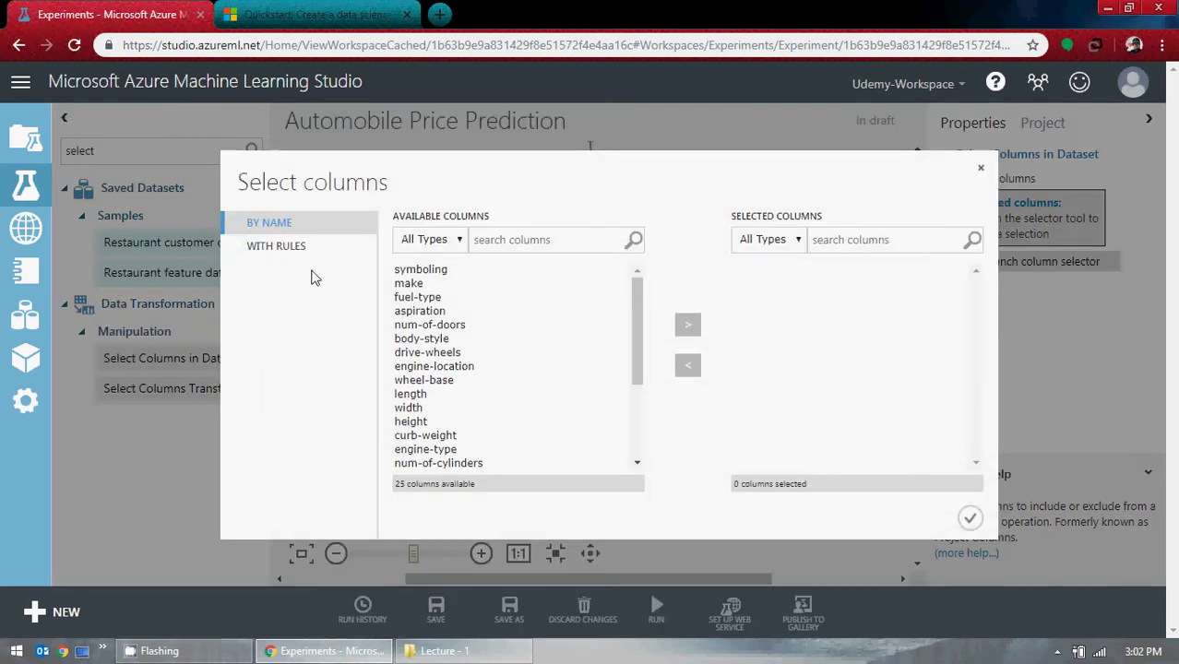
click(280, 248)
click(441, 286)
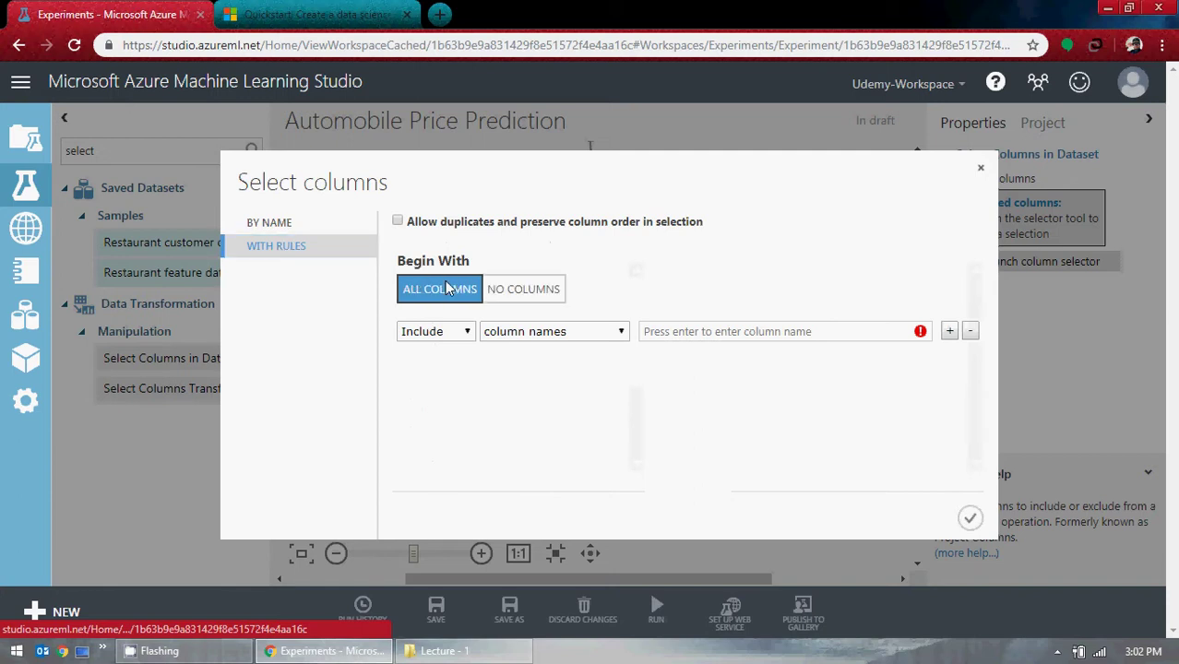
click(314, 14)
scroll(288, 330, down, 2)
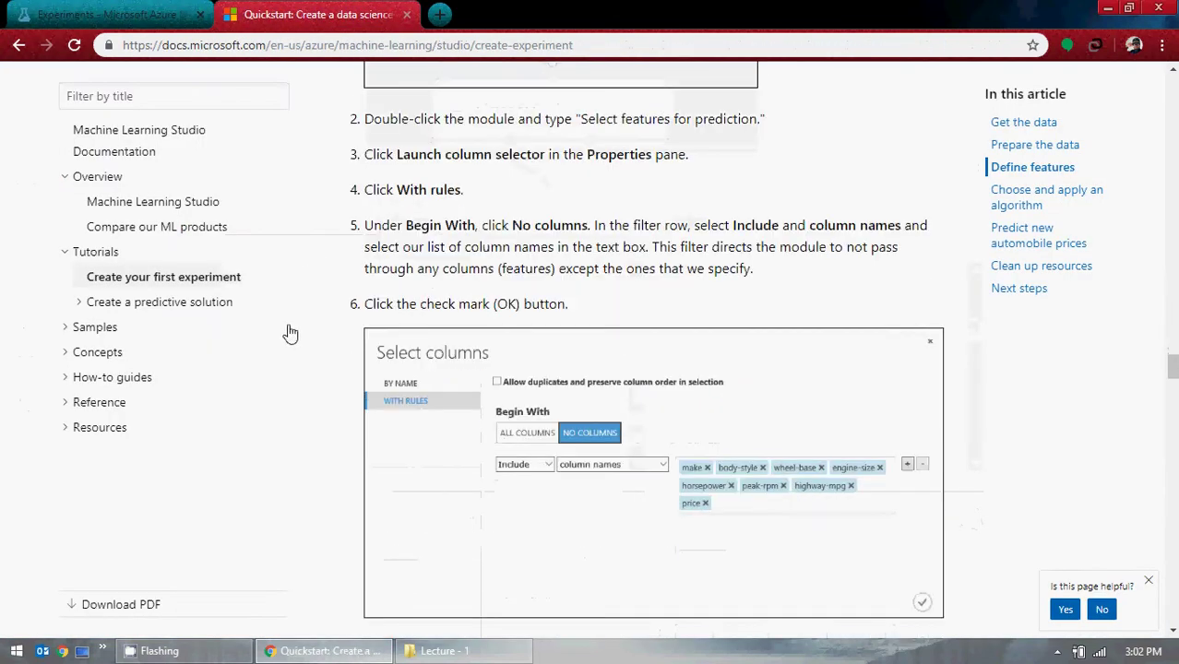
click(139, 14)
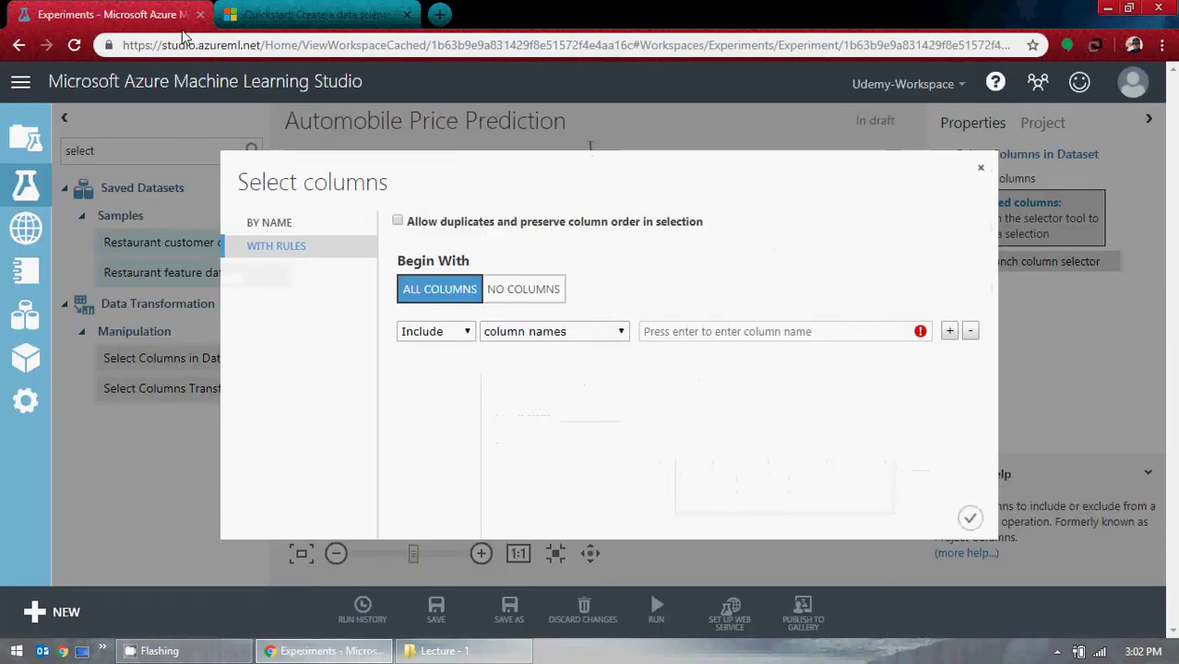
click(523, 288)
click(382, 8)
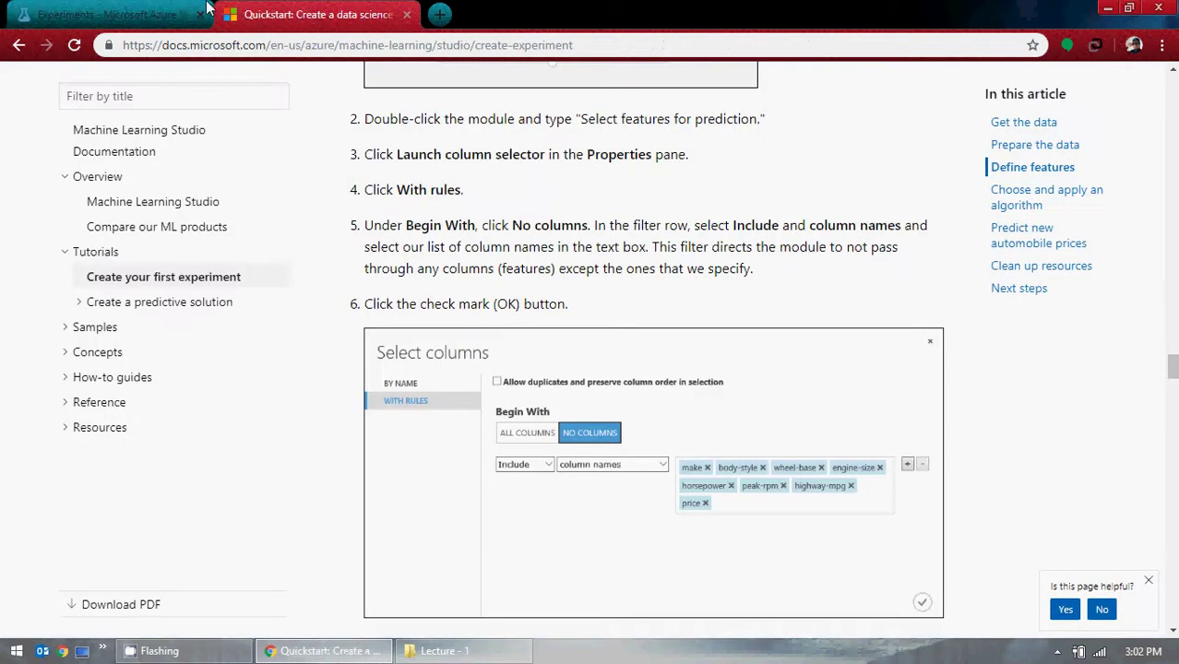
click(157, 14)
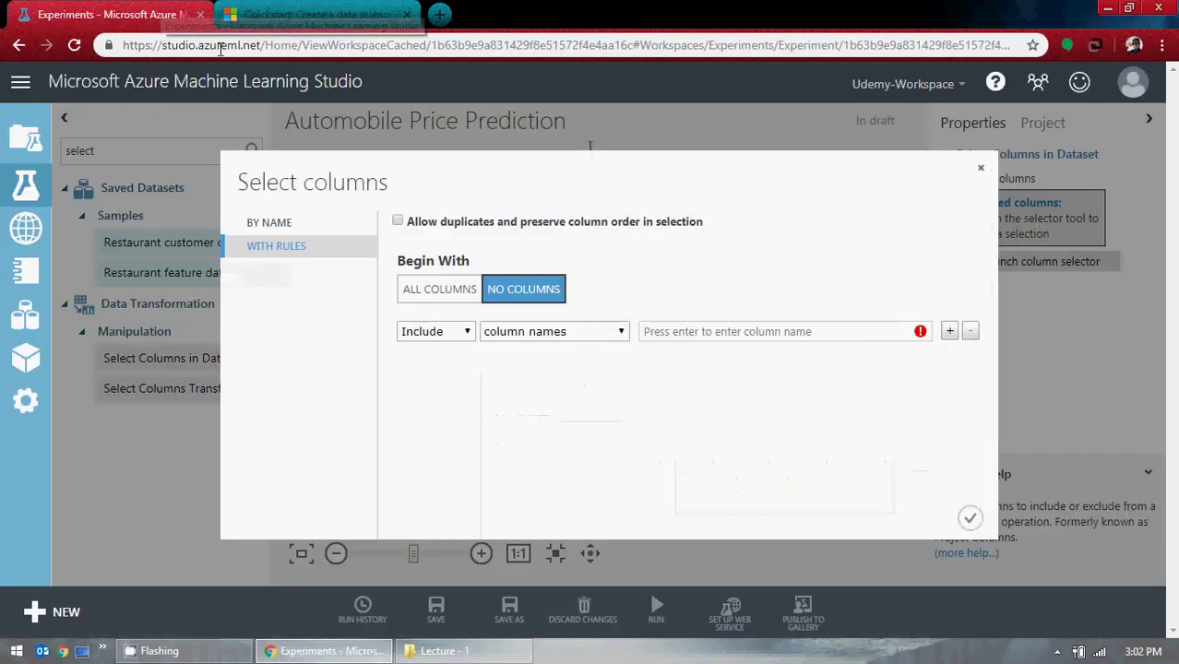
Look through the available column names, check the quickstart's list, and include the make column in the rule.
click(681, 330)
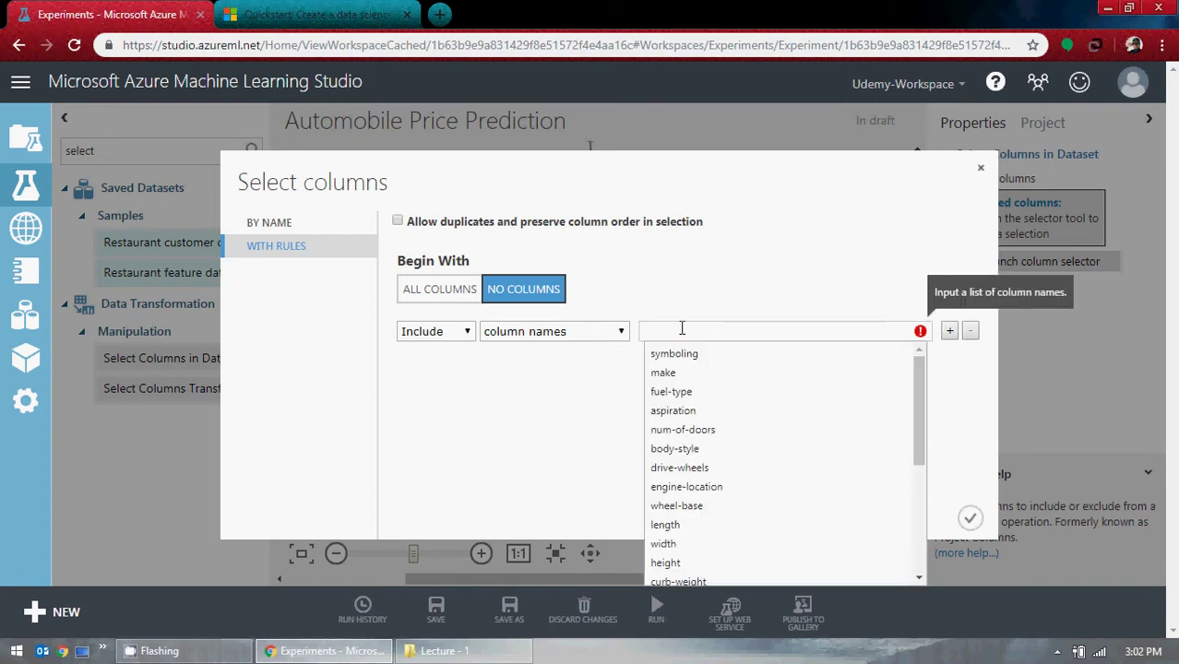
scroll(744, 439, down, 3)
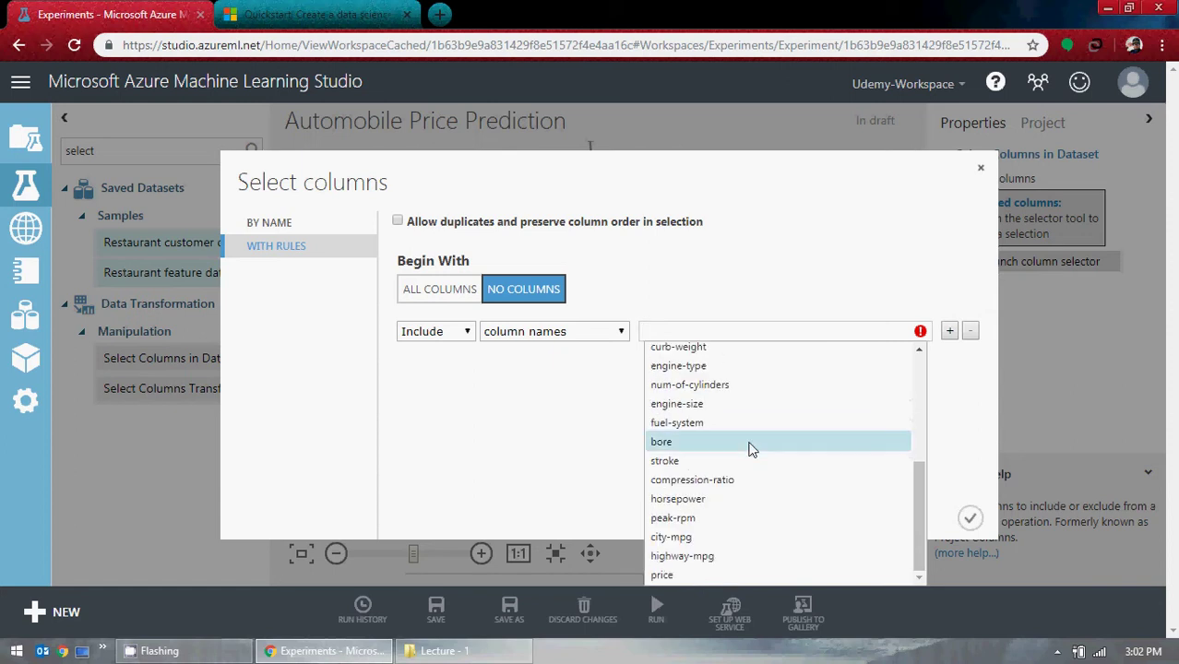
scroll(745, 439, up, 3)
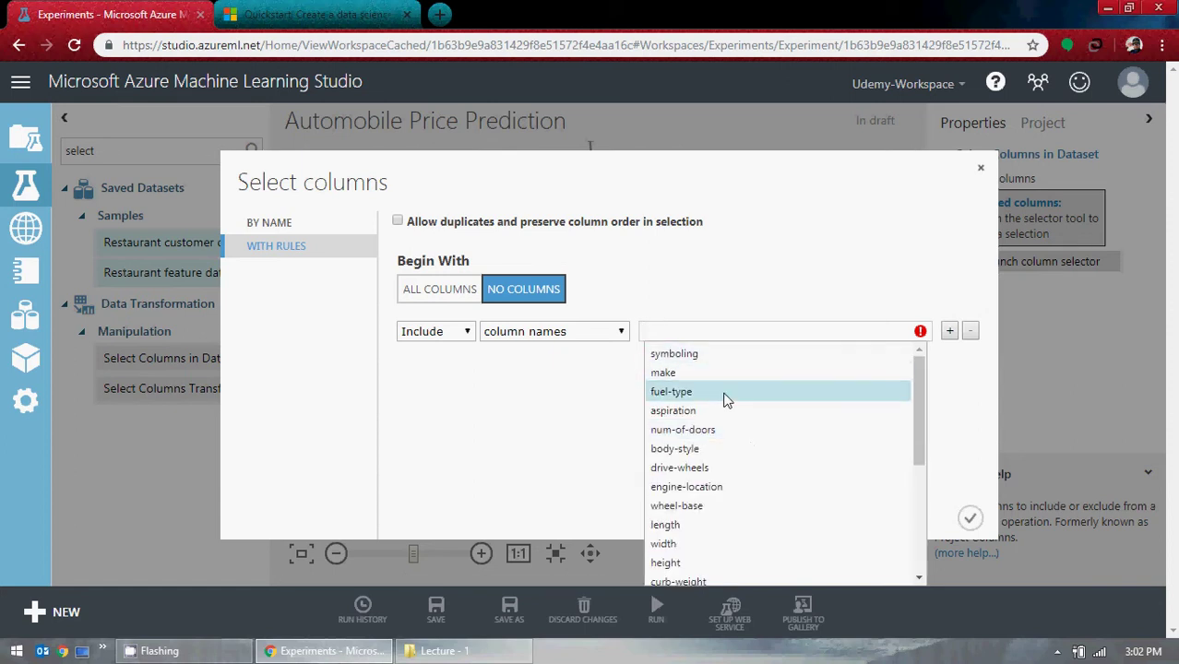
click(304, 14)
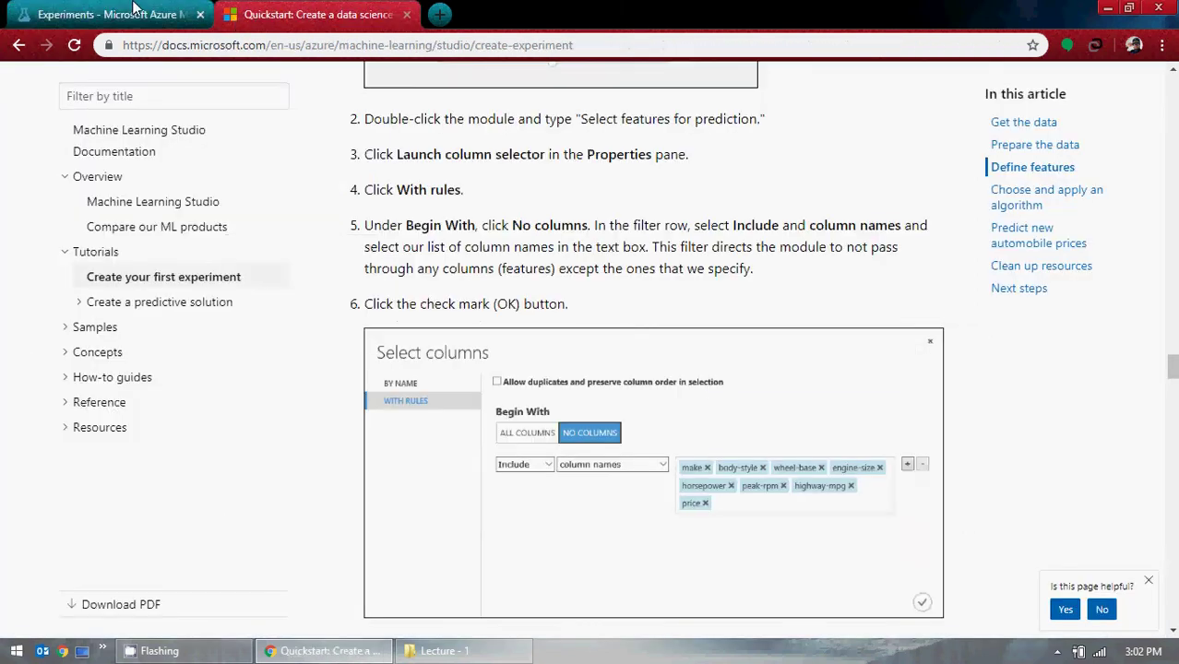
click(79, 11)
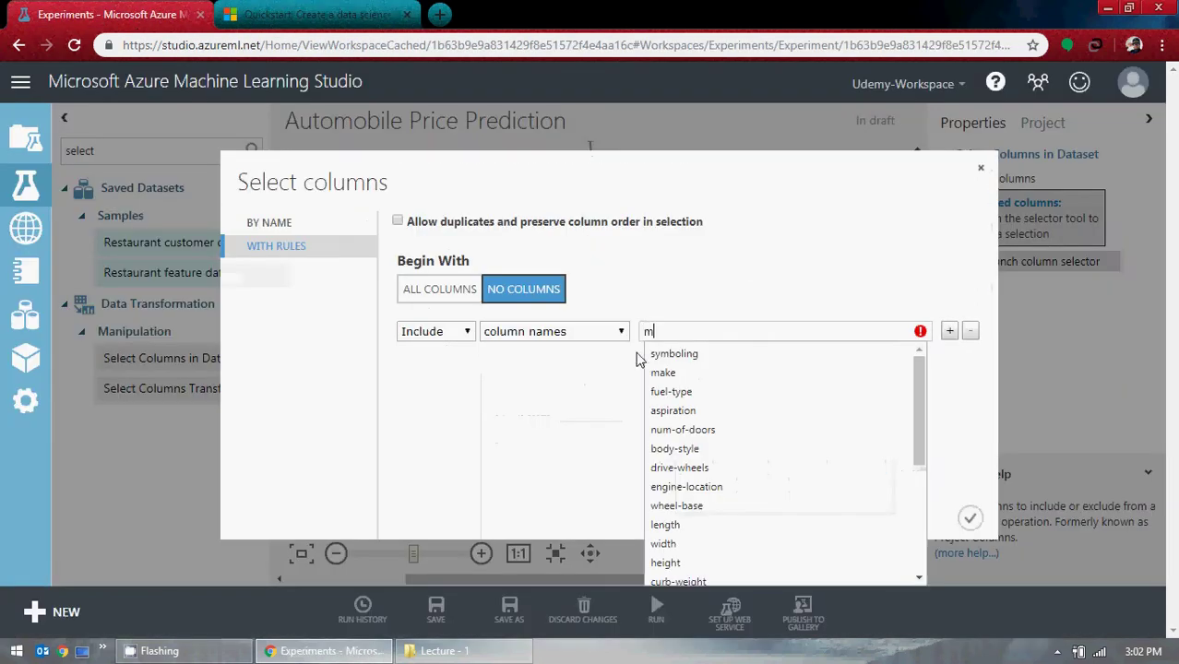
click(666, 372)
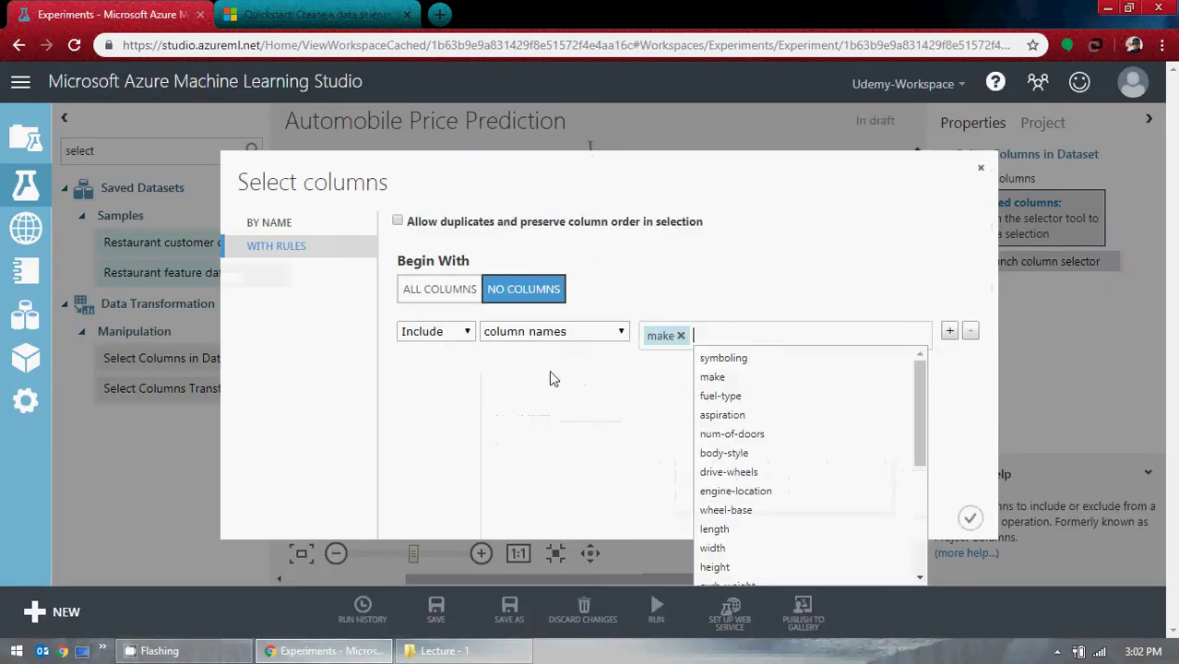
Check the quickstart's column list again and add body-style to the included column names.
click(300, 11)
click(156, 11)
text(b)
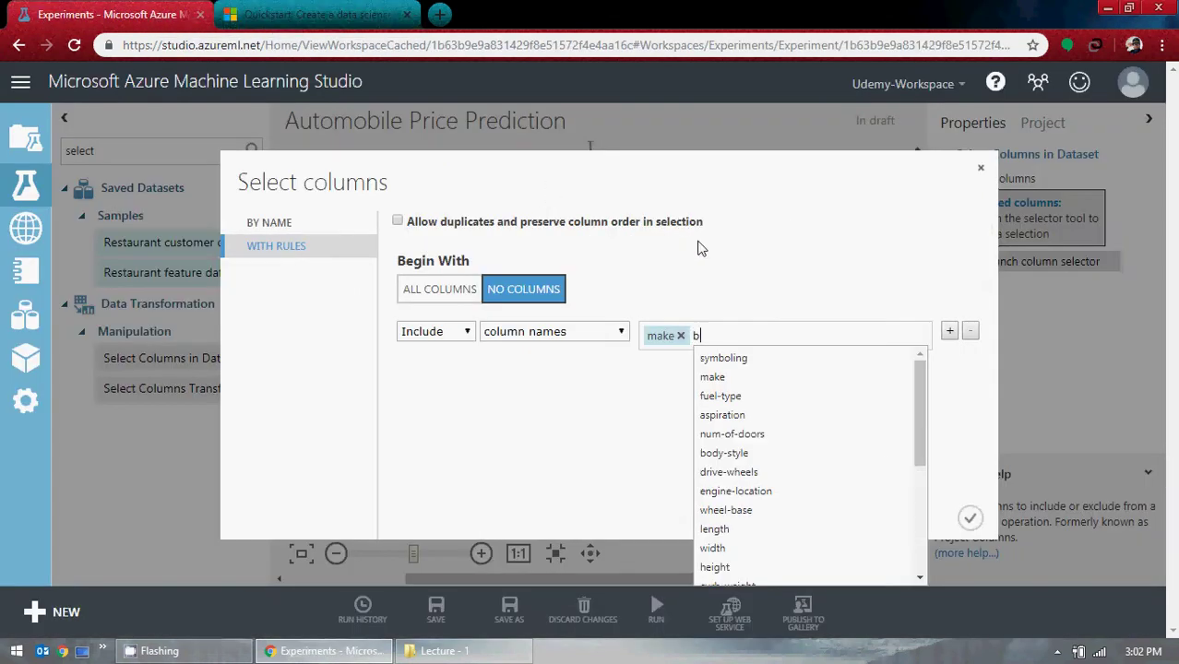
text(d)
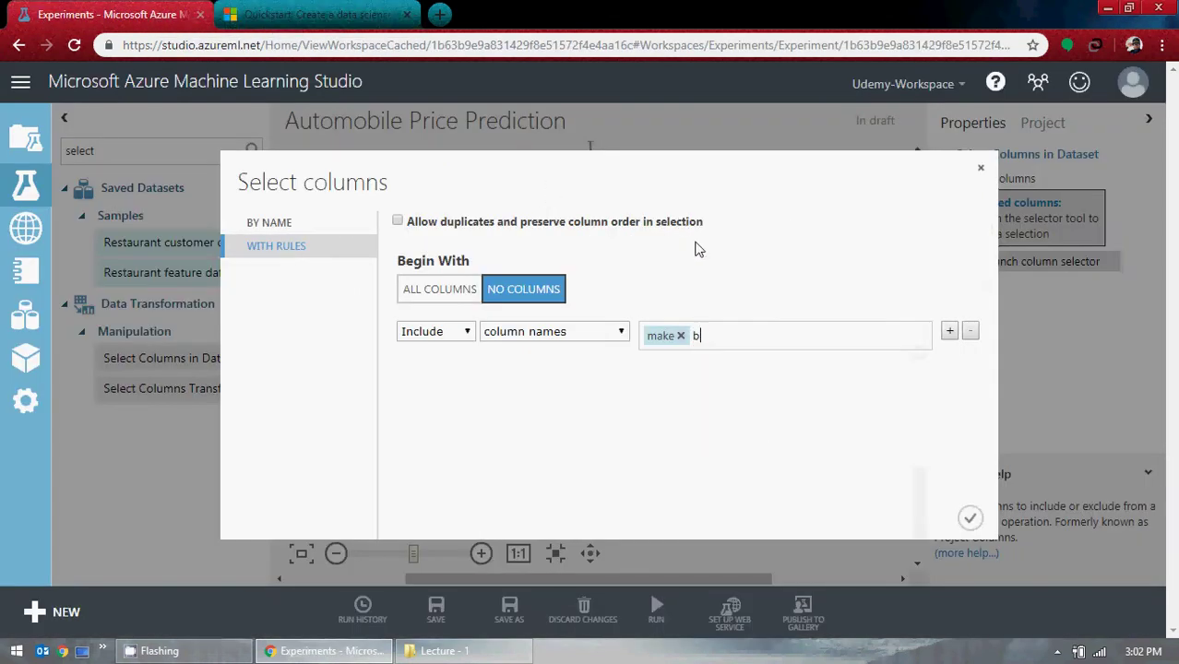
text(o)
click(721, 374)
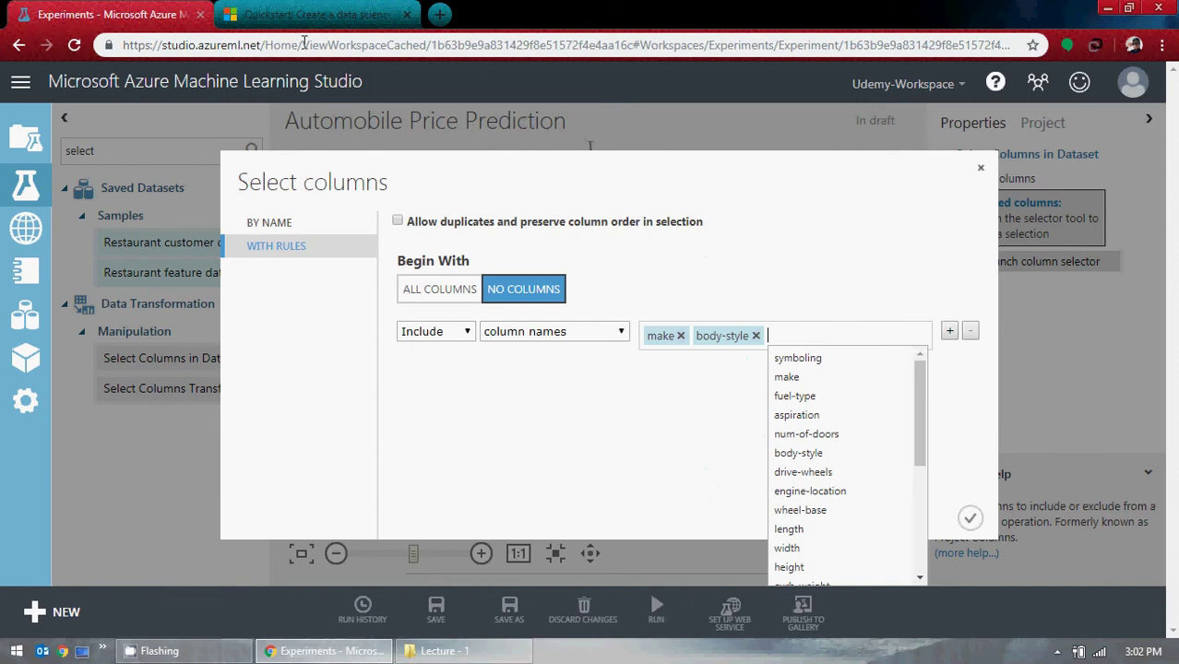
Add wheel-base and engine-size to the included column names, following the quickstart's column list.
click(318, 13)
click(157, 11)
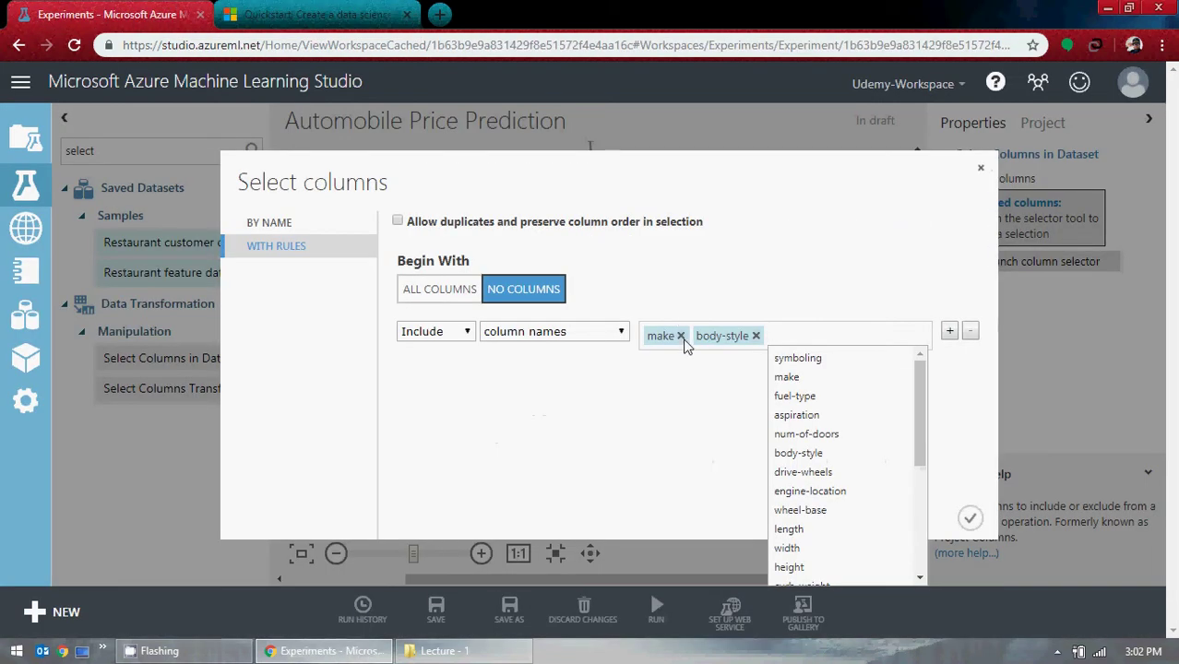
text(wh)
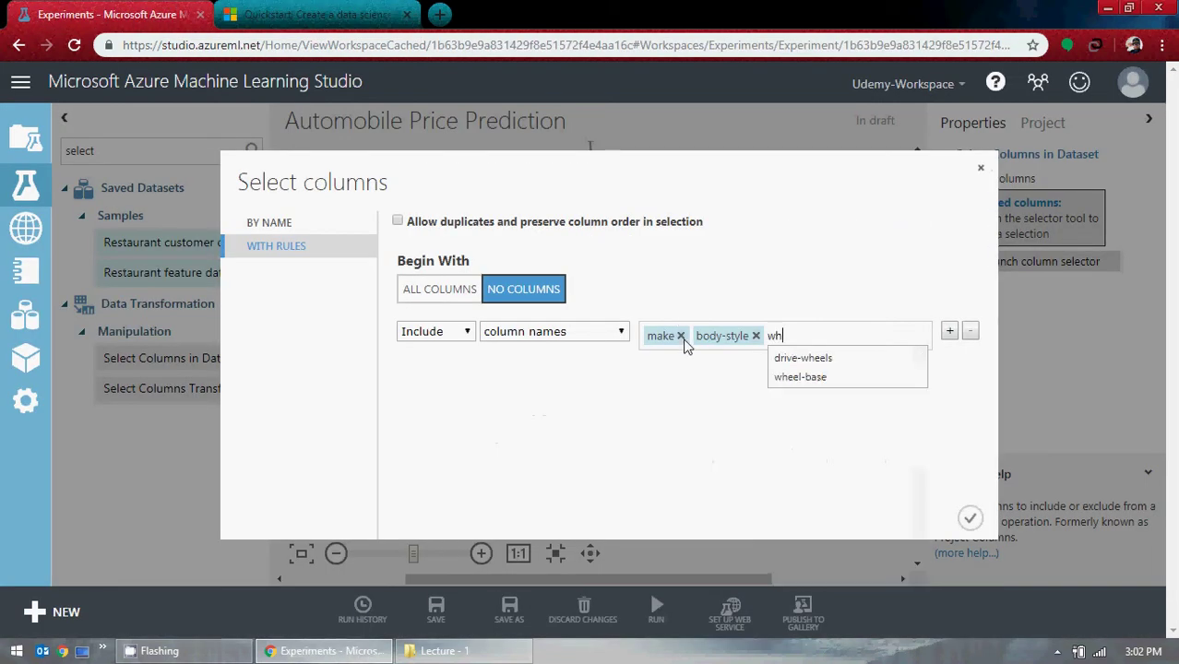
click(823, 378)
click(319, 14)
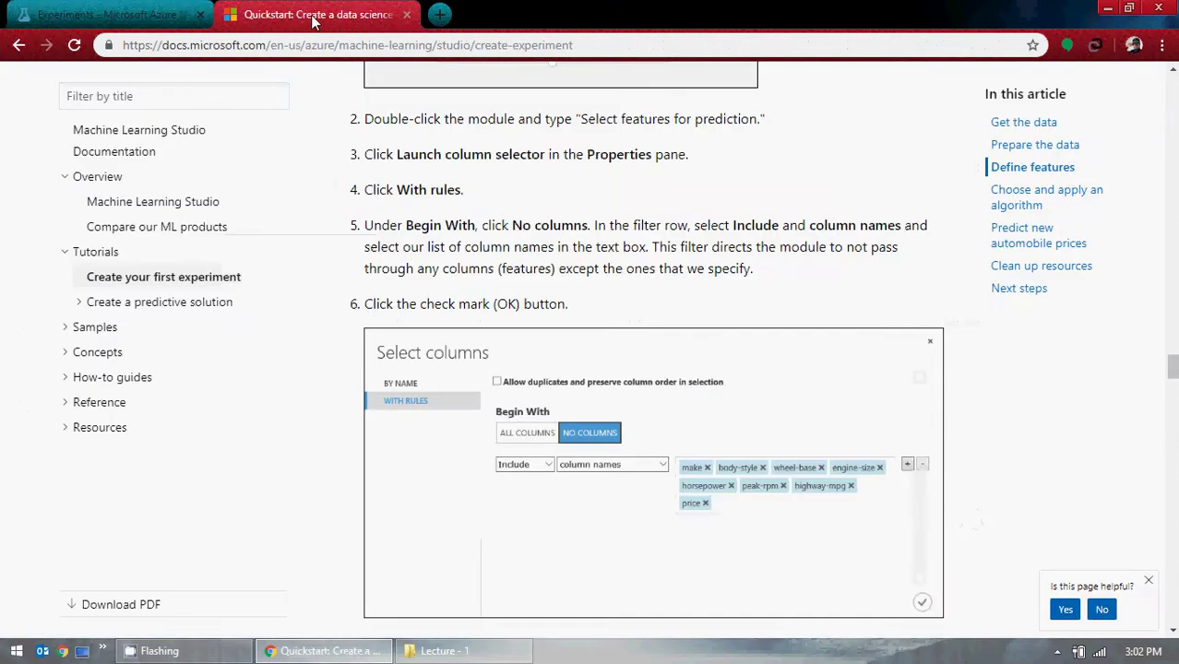
click(165, 11)
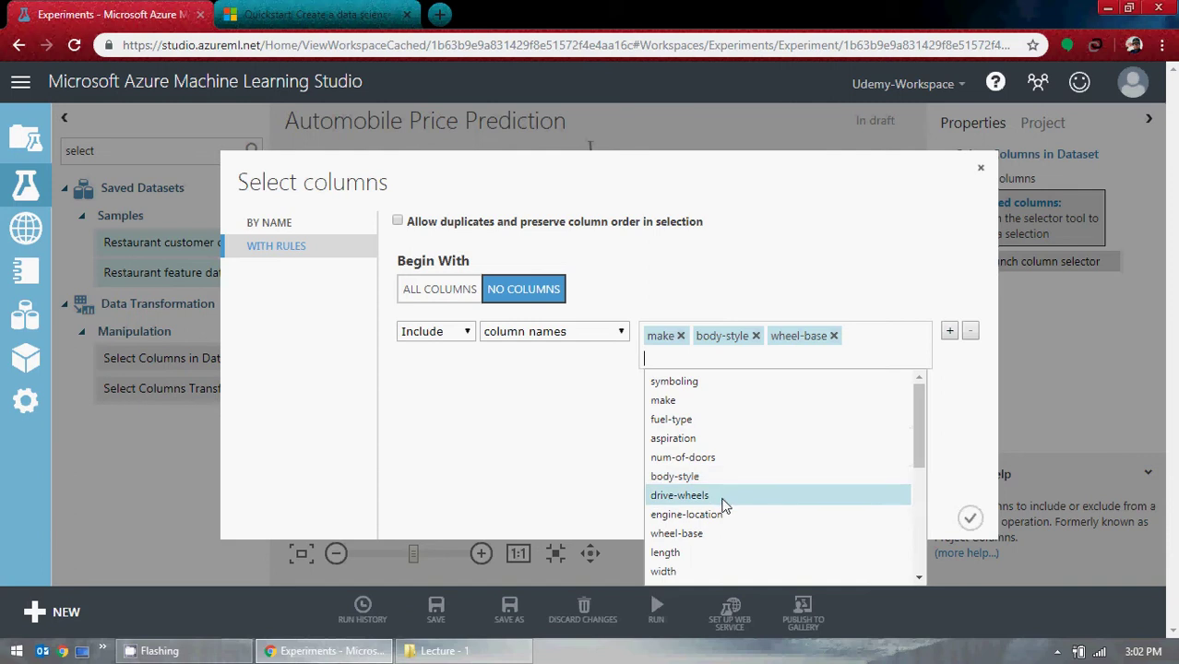
scroll(725, 504, down, 1)
scroll(725, 503, down, 1)
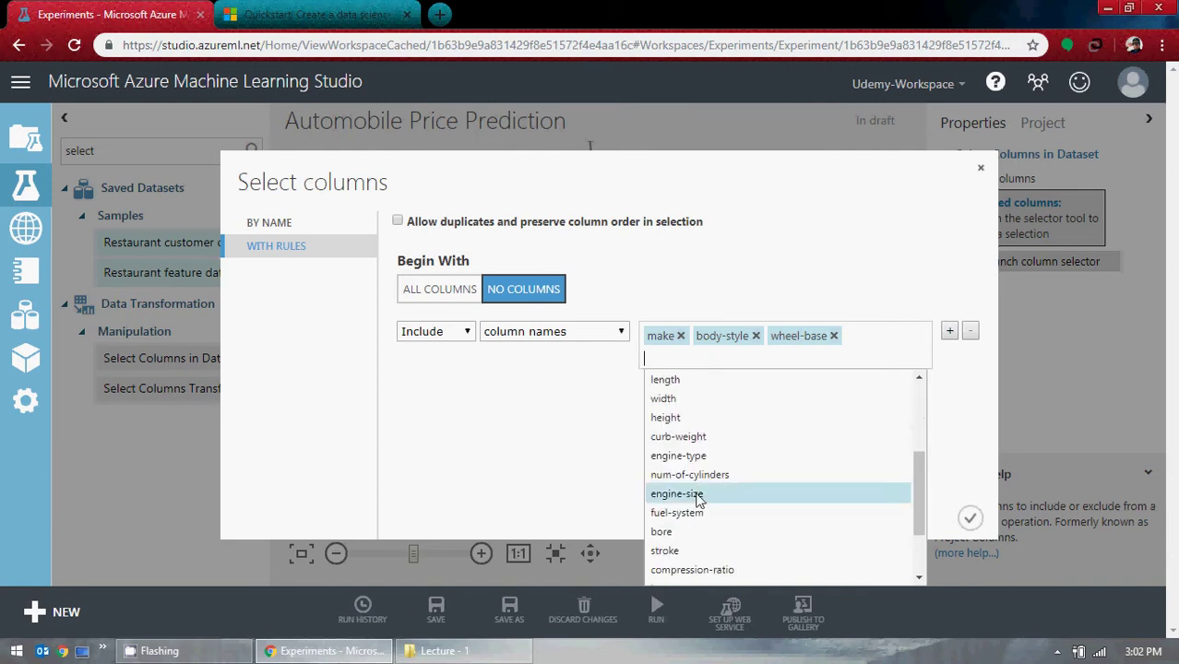
click(724, 492)
Add horsepower and peak-rpm to the included column names, checking each against the quickstart.
click(341, 11)
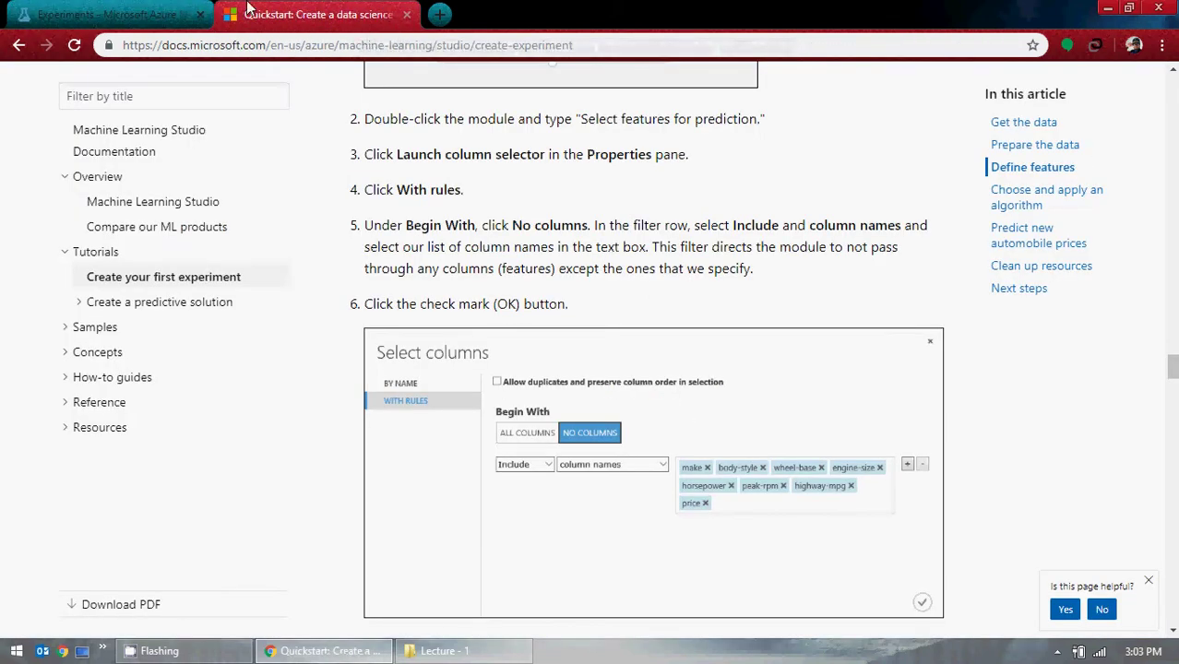
click(116, 14)
text(ho)
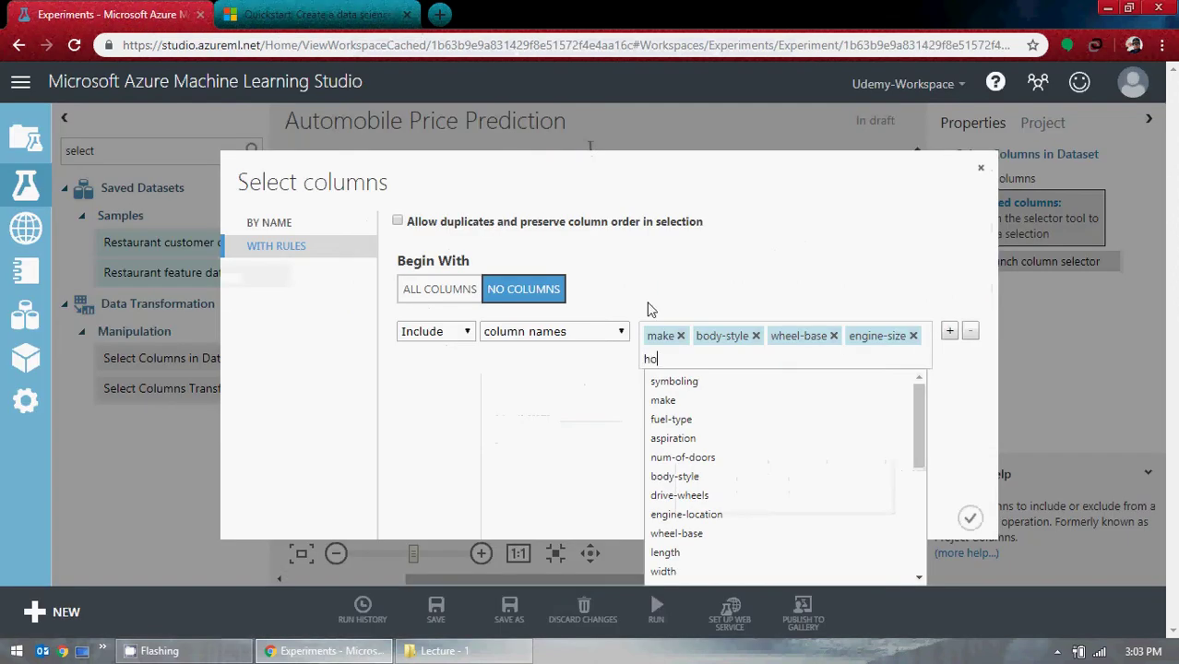
text(r)
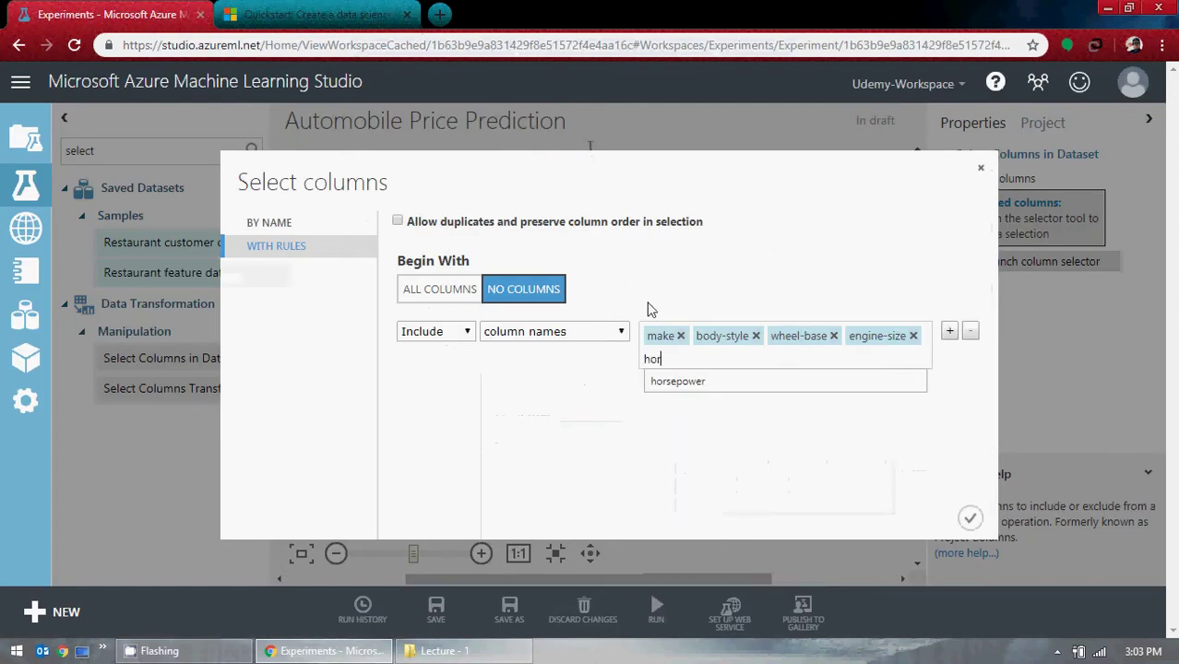
click(676, 384)
click(318, 13)
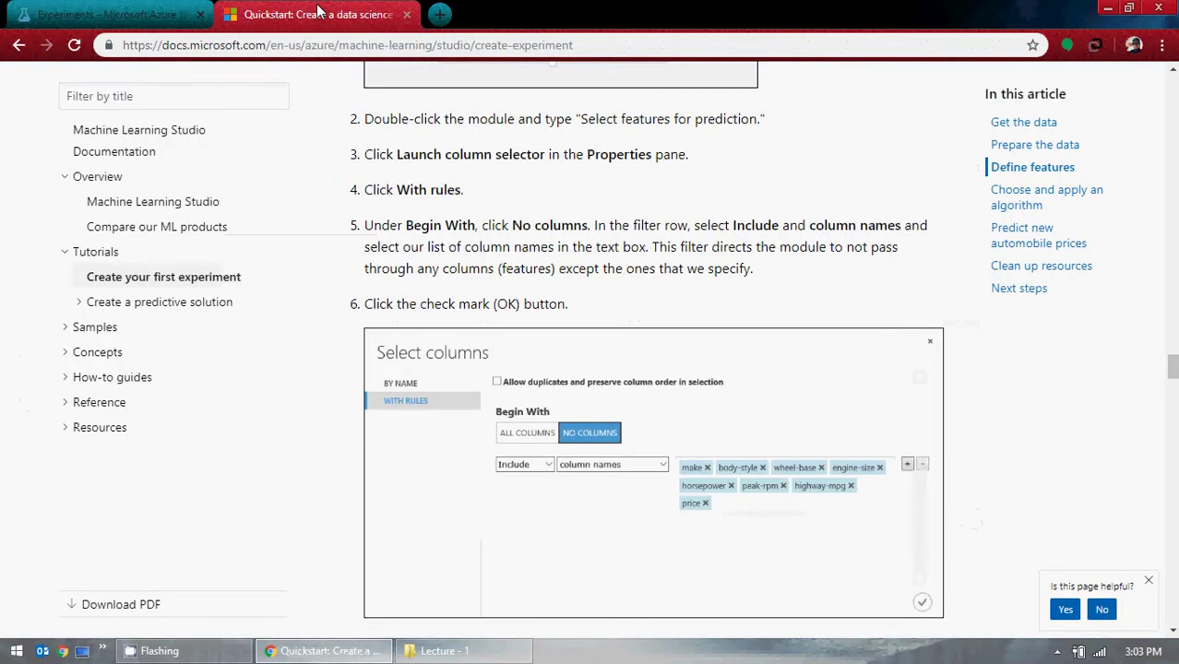
click(125, 11)
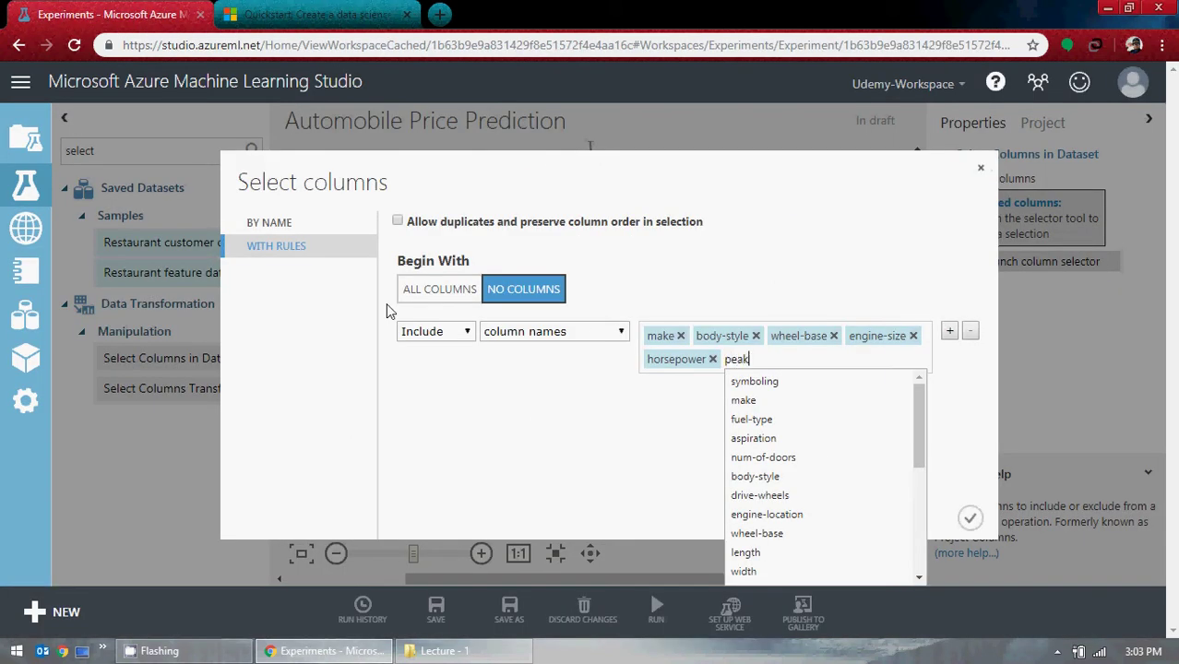
click(840, 384)
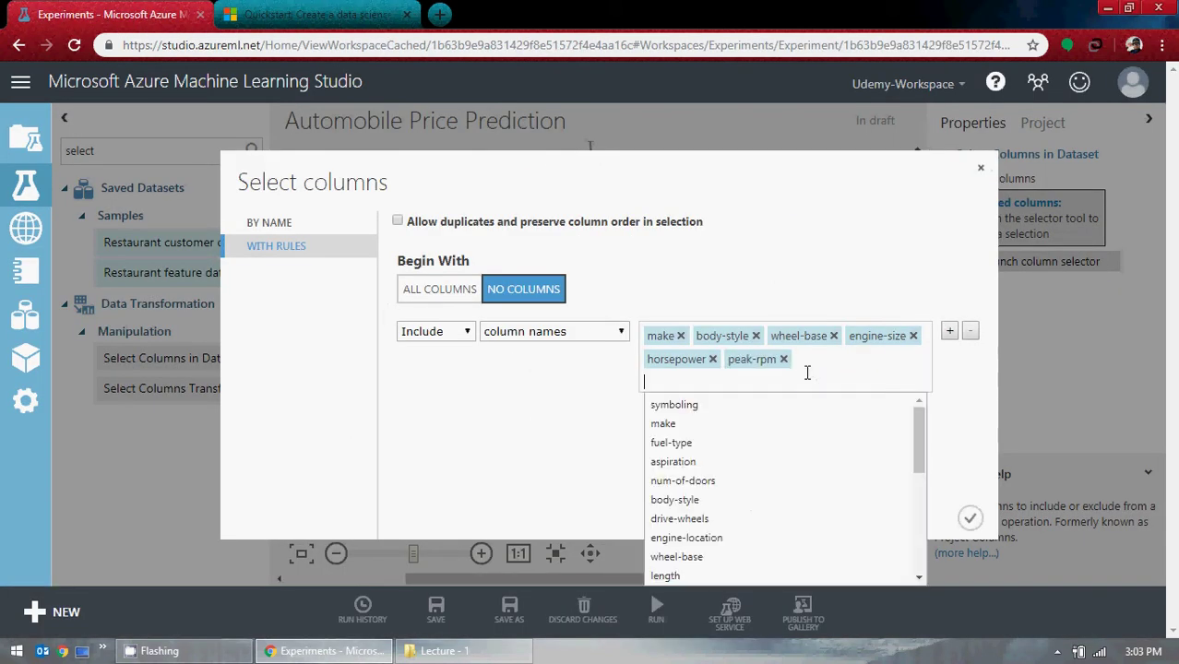
Consult the quickstart for the next feature and add highway-mpg to the included column names.
click(291, 9)
click(171, 11)
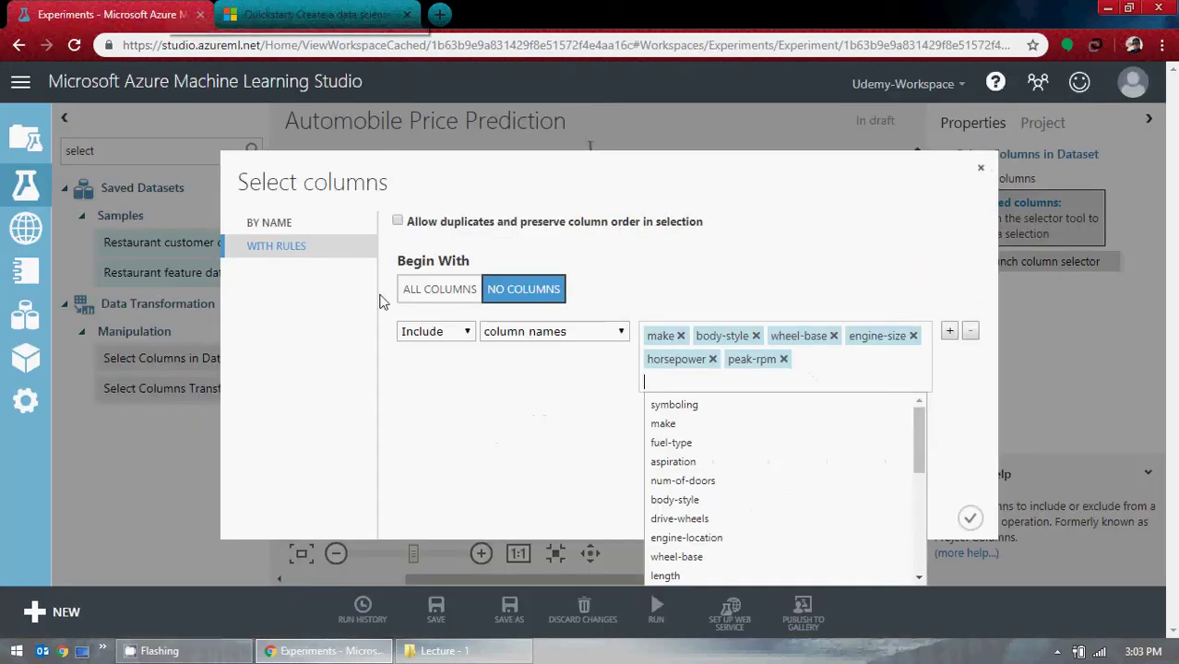
text(high)
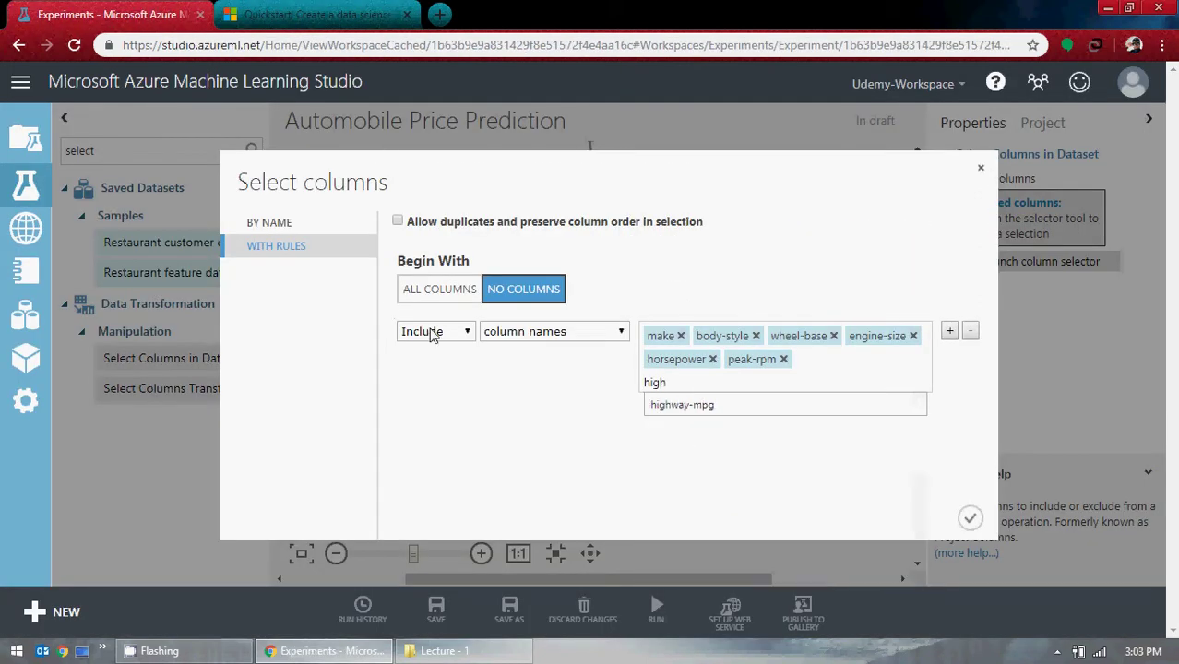
click(749, 410)
Add price as the last included column name from the quickstart's list and accept the column selection.
click(311, 9)
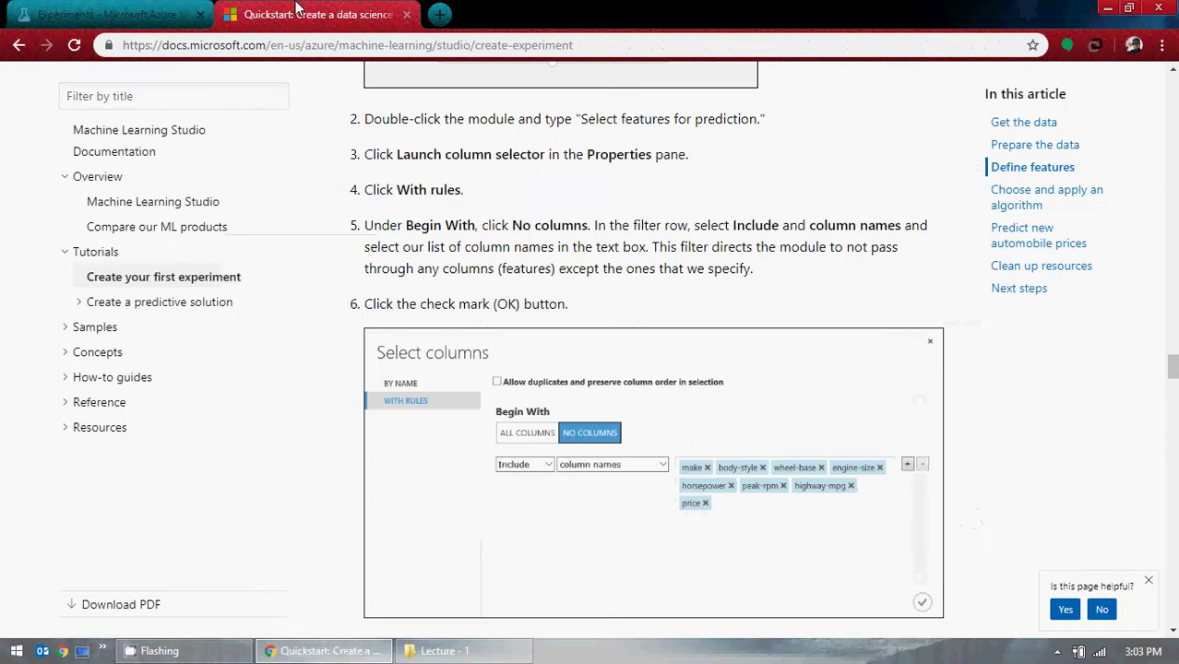
click(152, 11)
text(p)
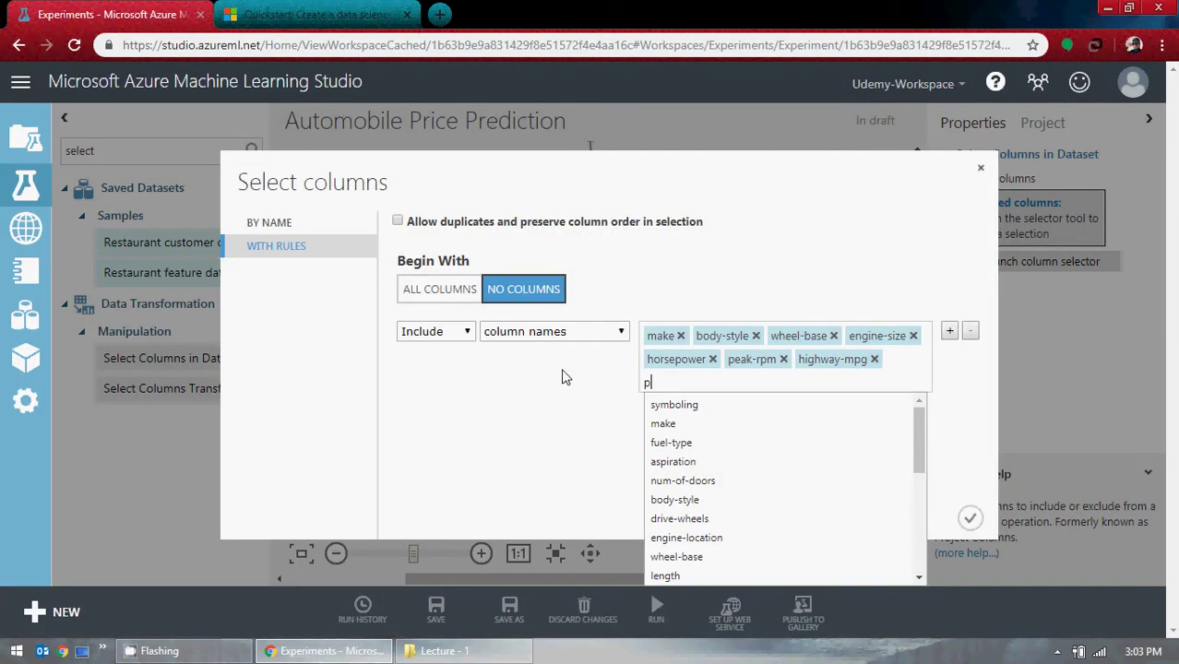
text(rice)
click(694, 411)
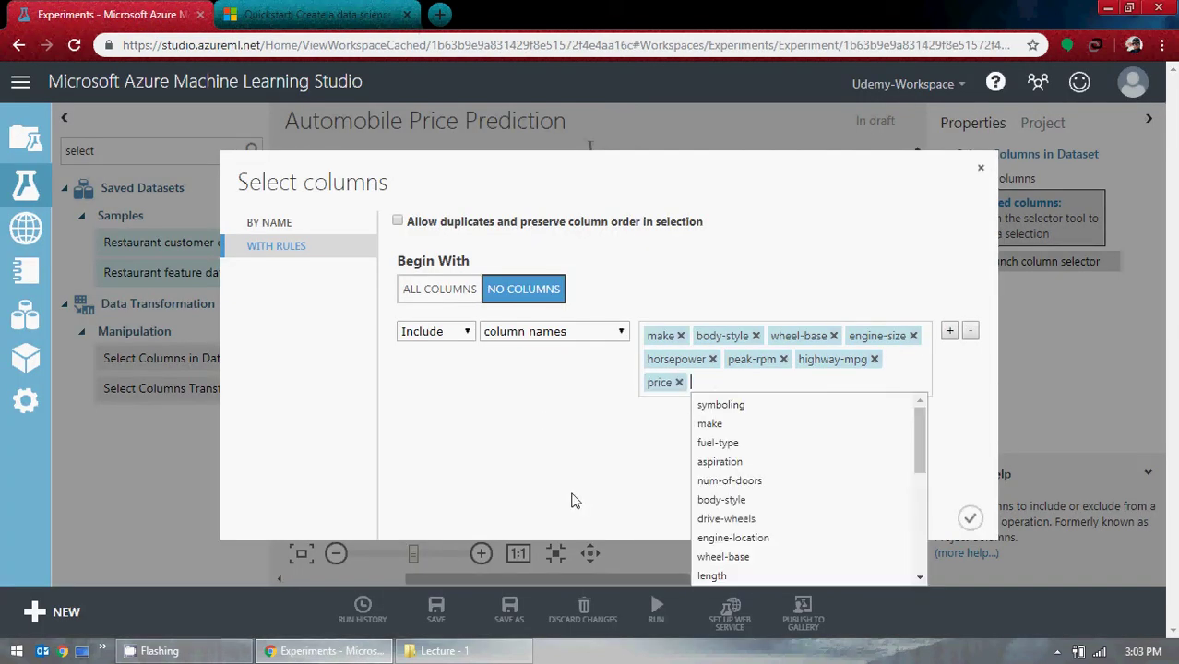
click(584, 474)
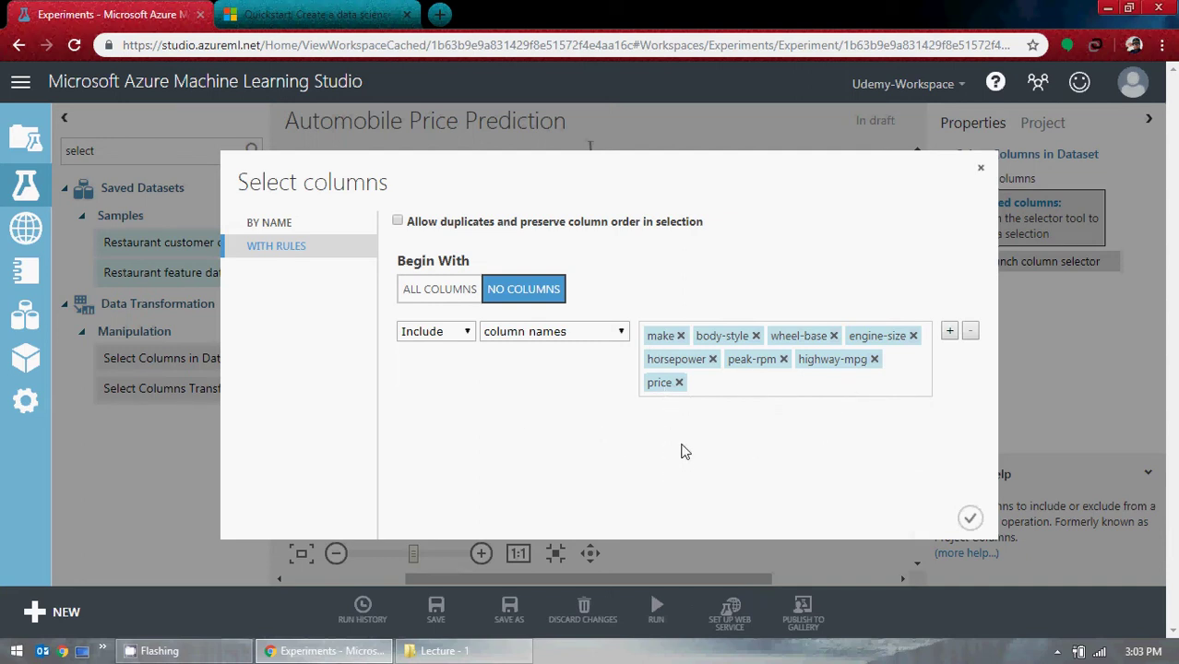
click(968, 520)
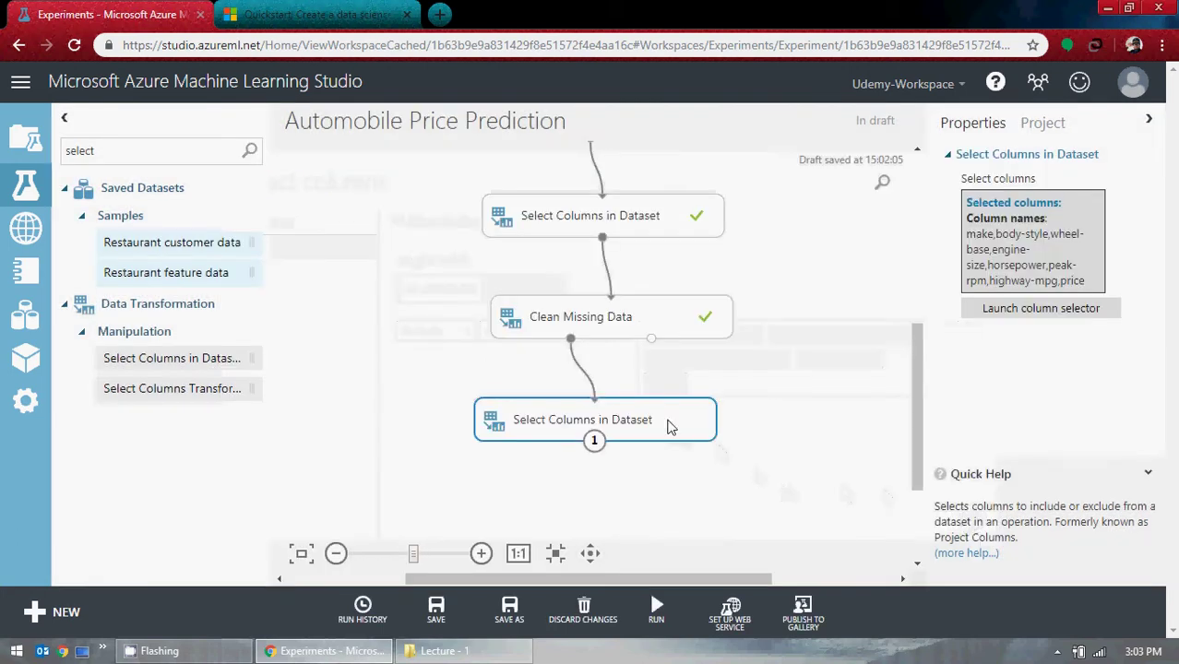
Shift the lower Select Columns in Dataset module slightly left on the canvas and run only that module.
drag(669, 426, 626, 423)
right_click(621, 429)
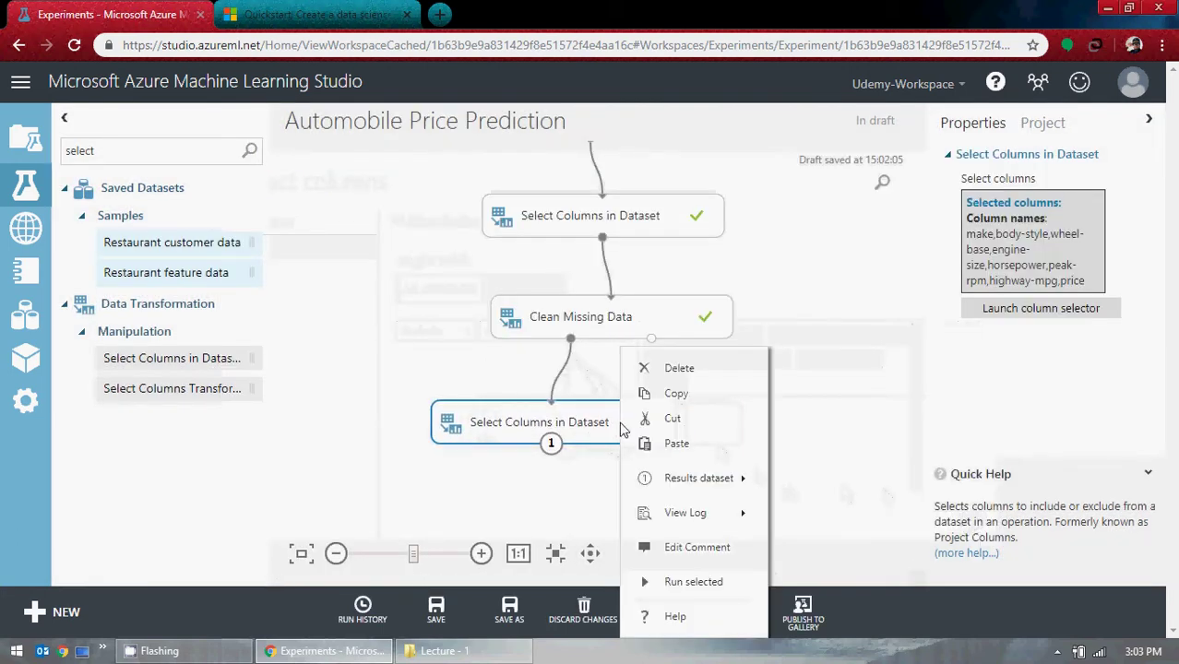
click(670, 581)
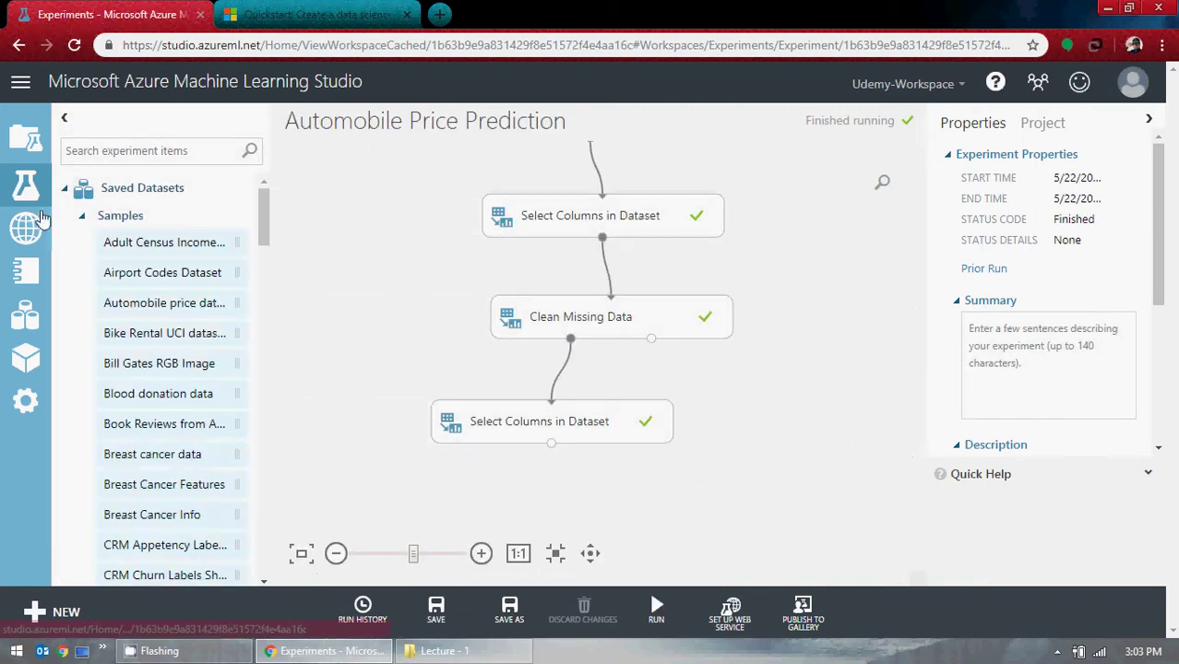
Read the quickstart's "Choose and apply an algorithm" section, then search the experiment items for "spli" and place Split Data below the last Select Columns in Dataset.
click(313, 13)
scroll(237, 317, down, 10)
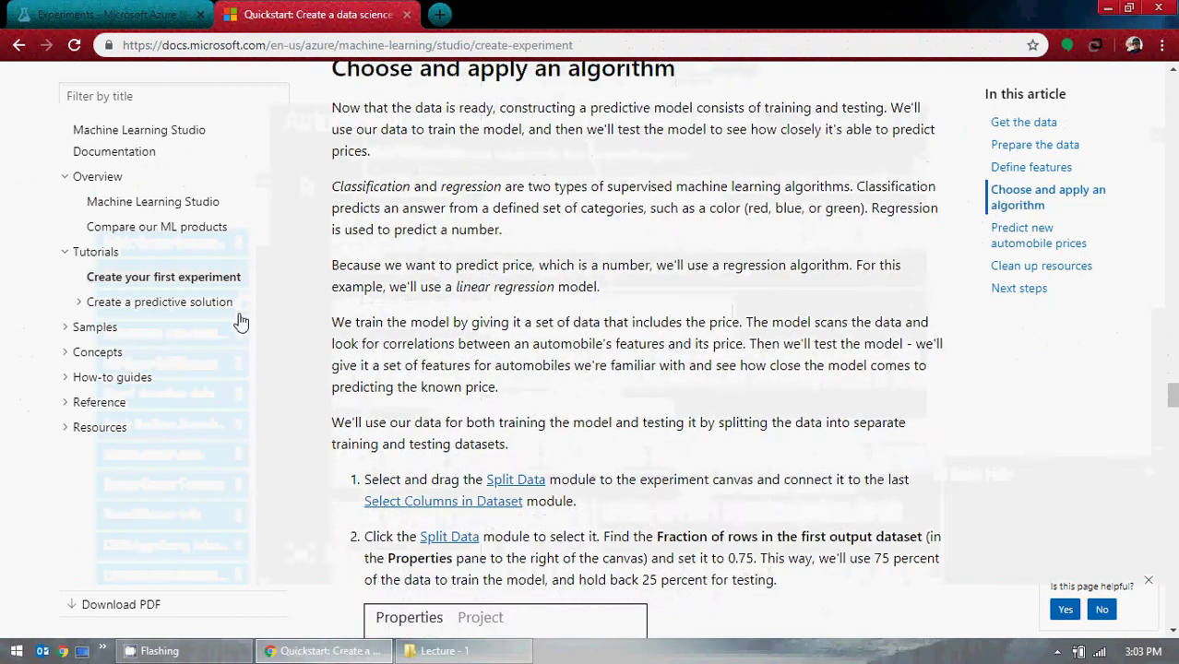
scroll(237, 317, down, 4)
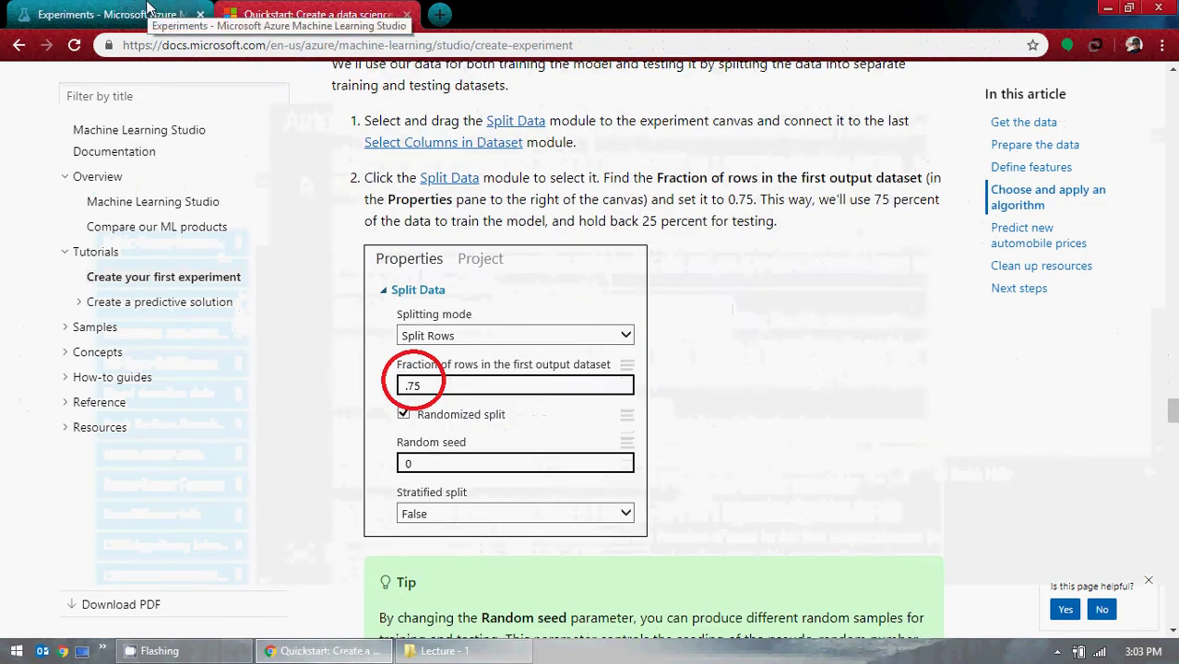
scroll(263, 258, down, 2)
click(201, 26)
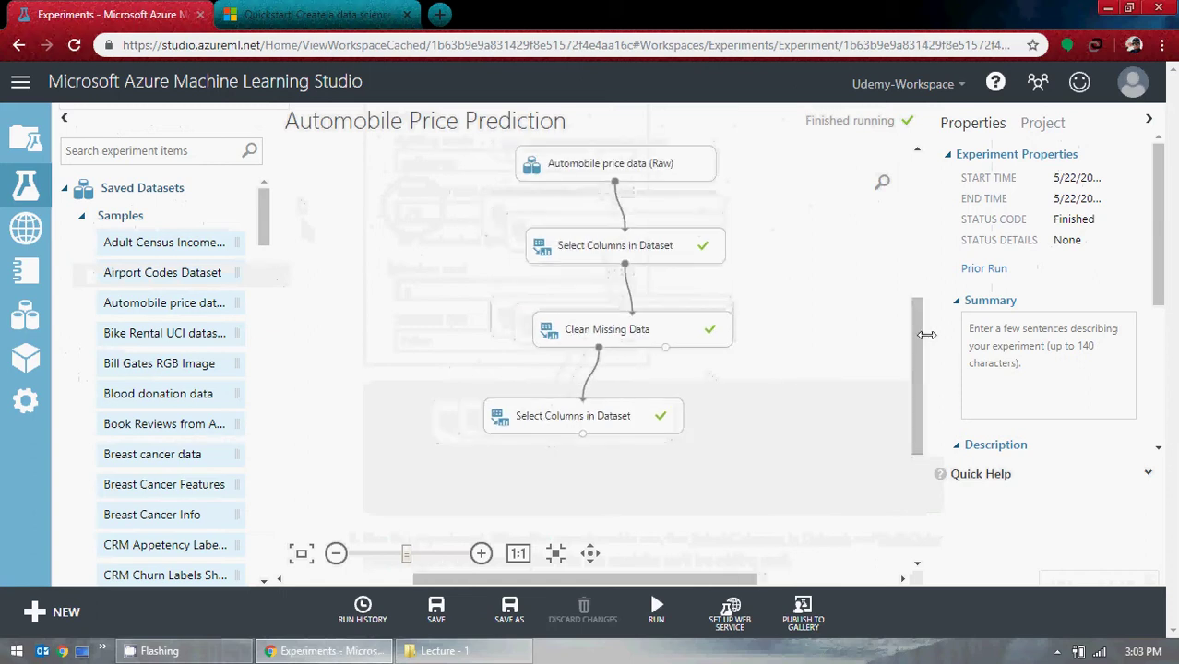
drag(917, 313, 920, 356)
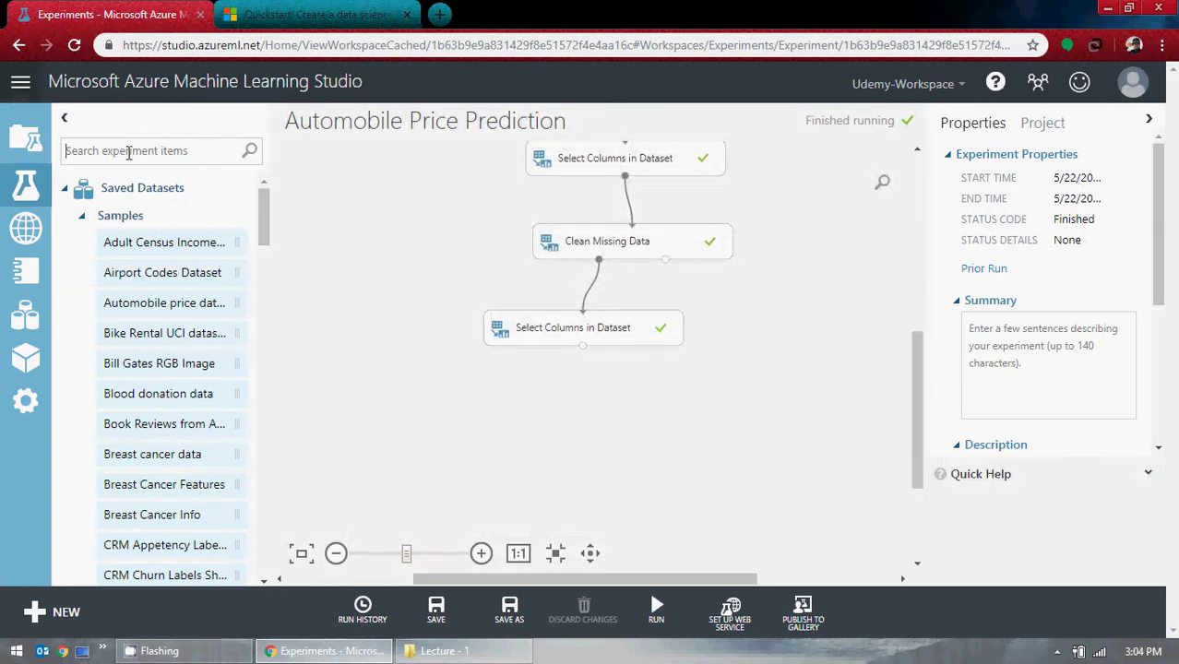
click(129, 153)
text(split)
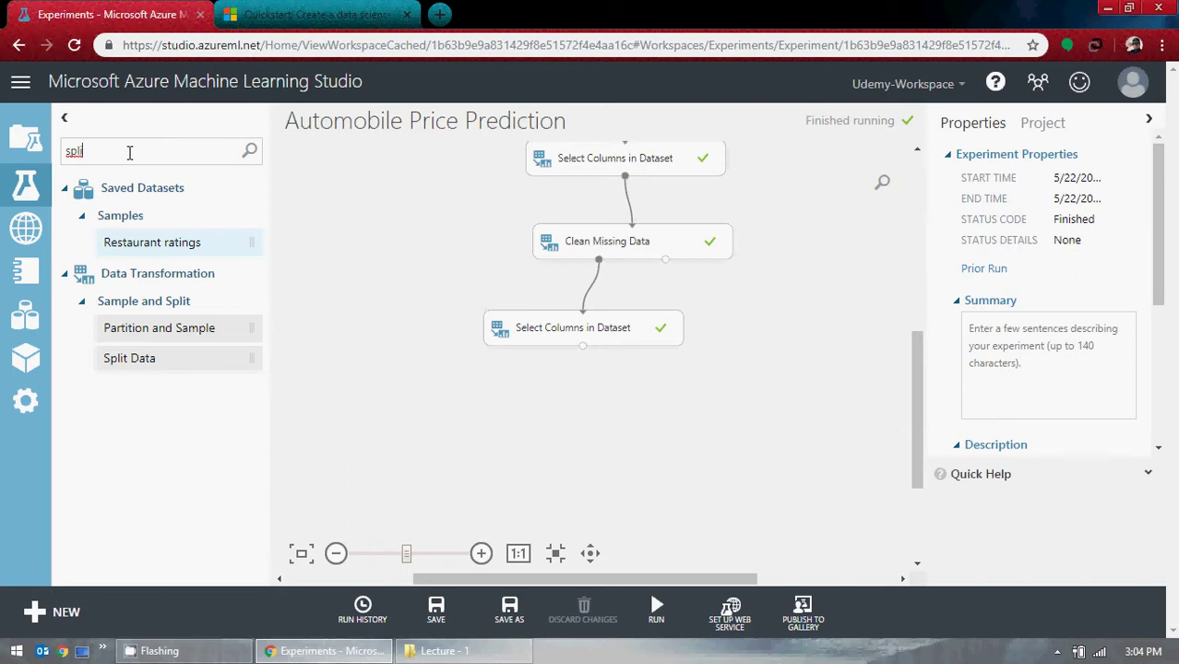
drag(152, 369, 561, 425)
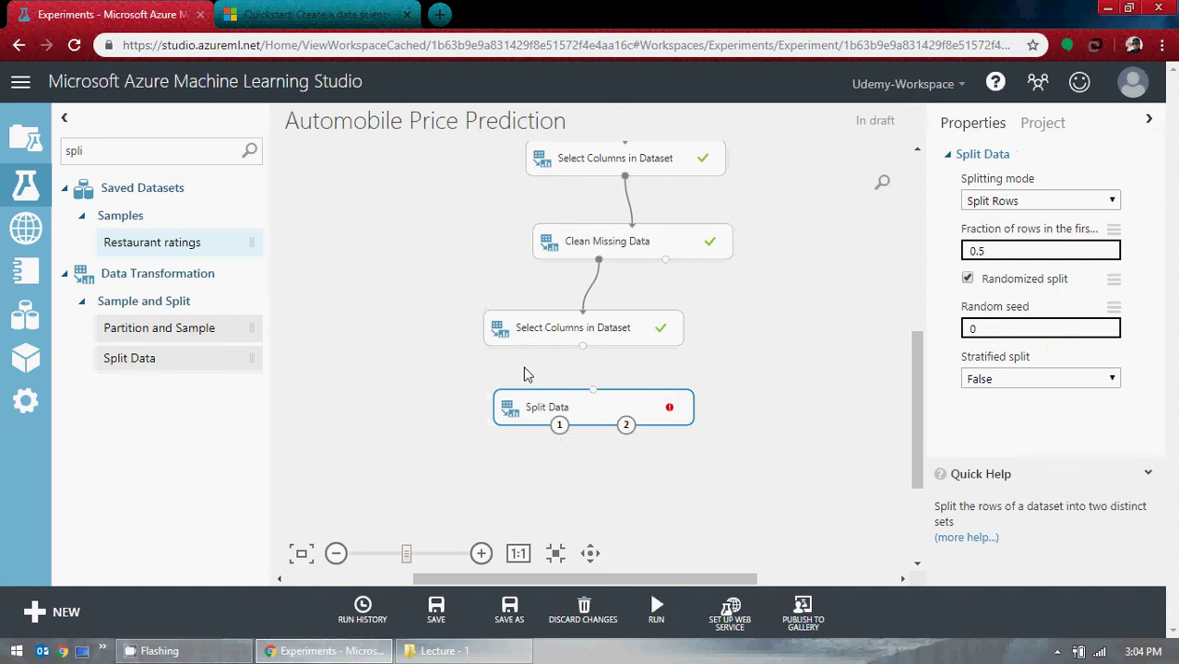
Set Split Data's fraction of rows in the first output dataset to 0.75.
click(1026, 246)
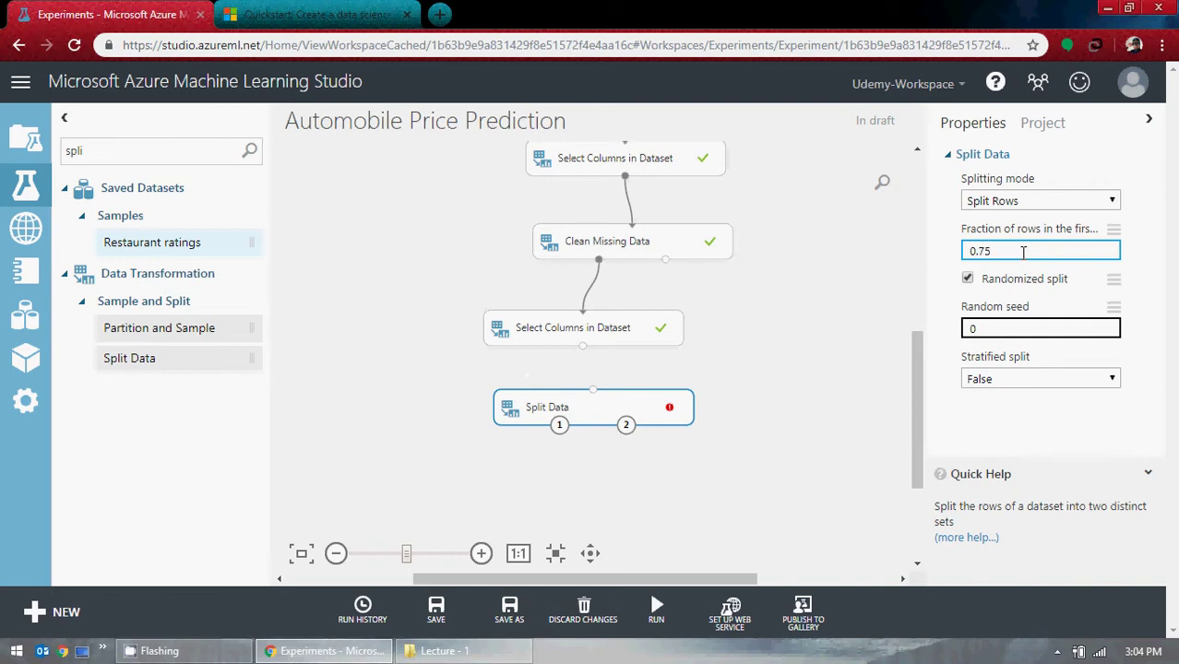
click(783, 307)
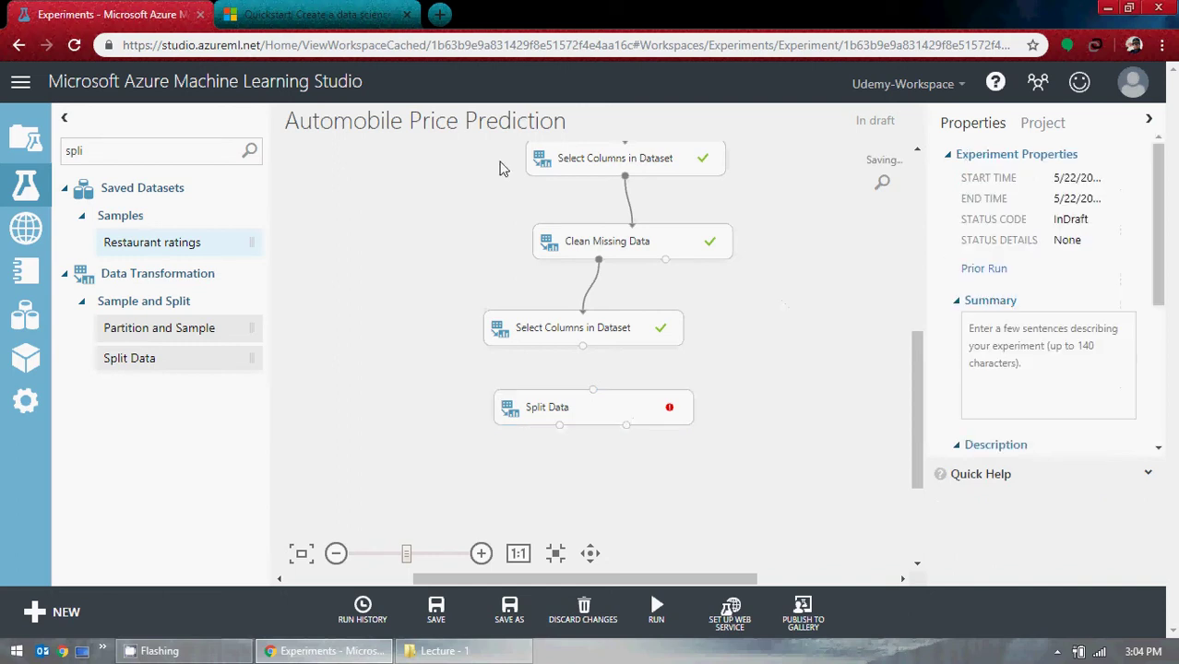
click(599, 408)
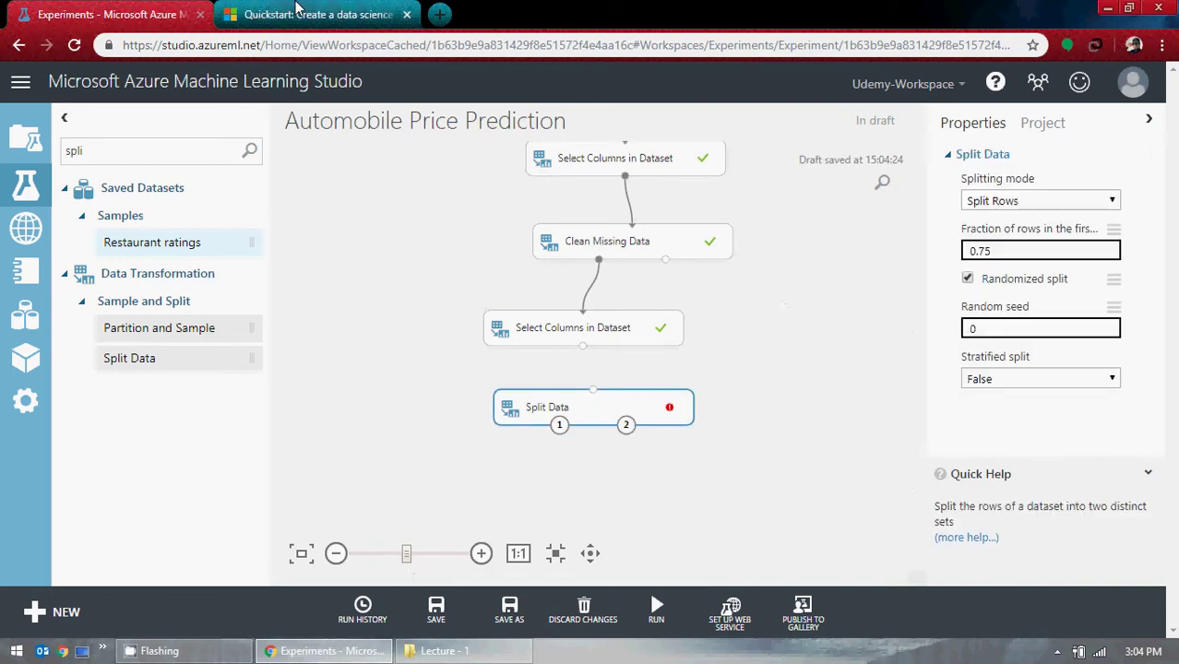
Check the split settings in the quickstart and connect the last Select Columns in Dataset's output to Split Data's input.
click(313, 14)
click(169, 11)
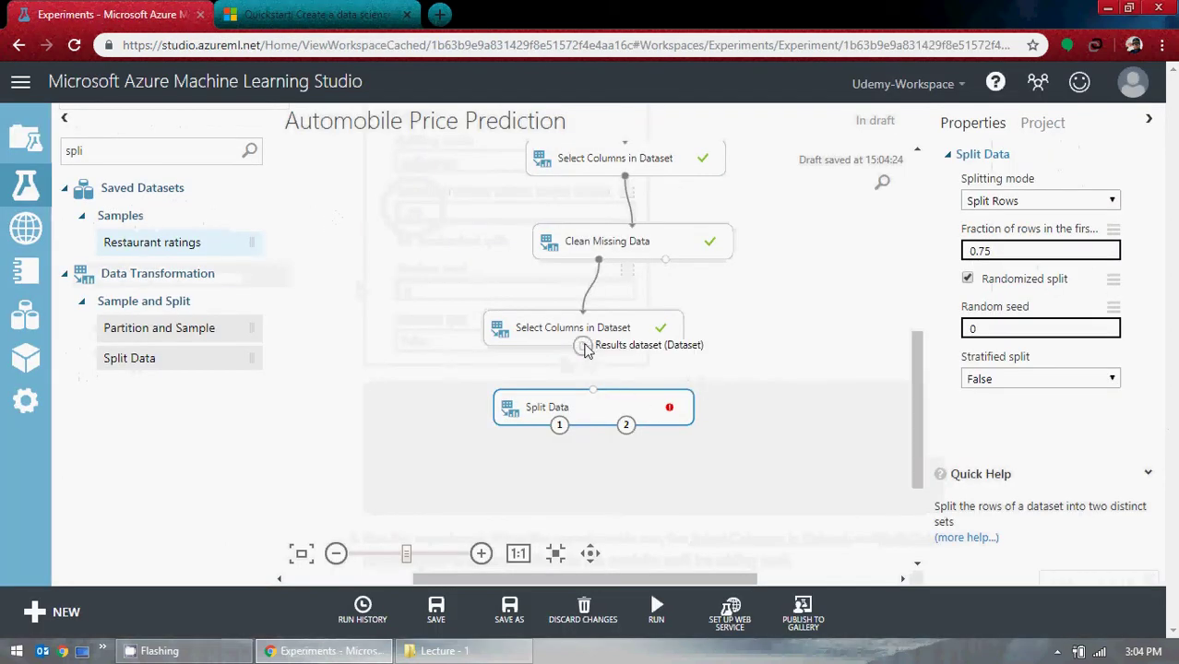
drag(584, 347, 594, 391)
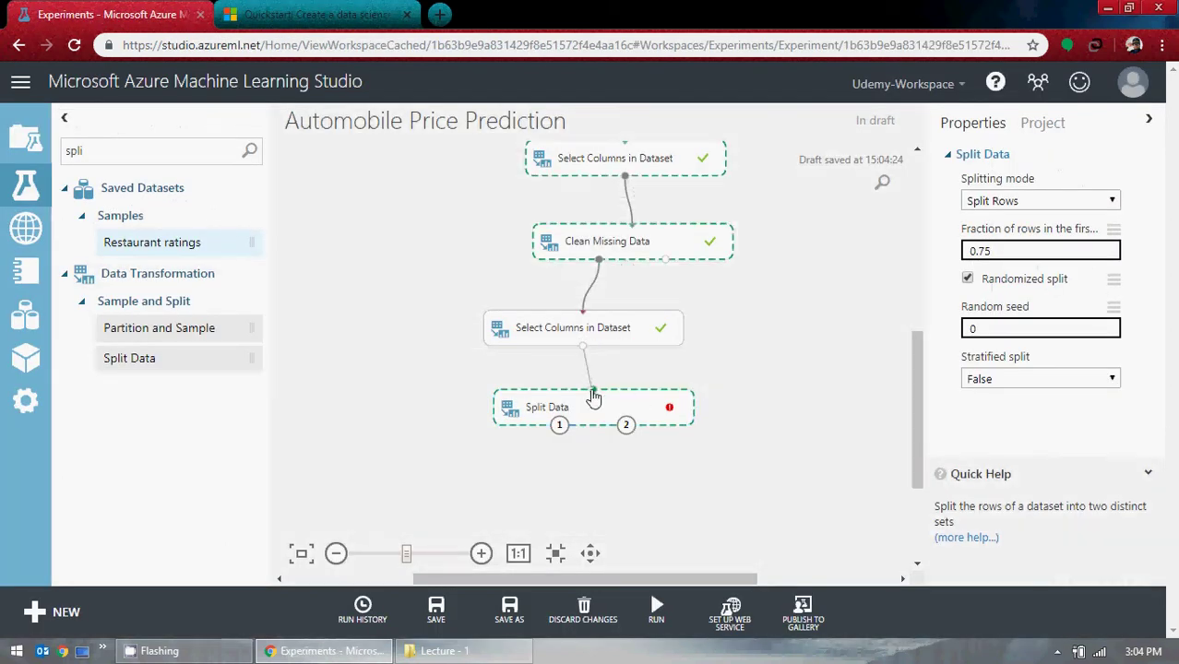
Consult the quickstart's algorithm steps, then search the experiment items for "line" and place Linear Regression beside Split Data.
click(353, 7)
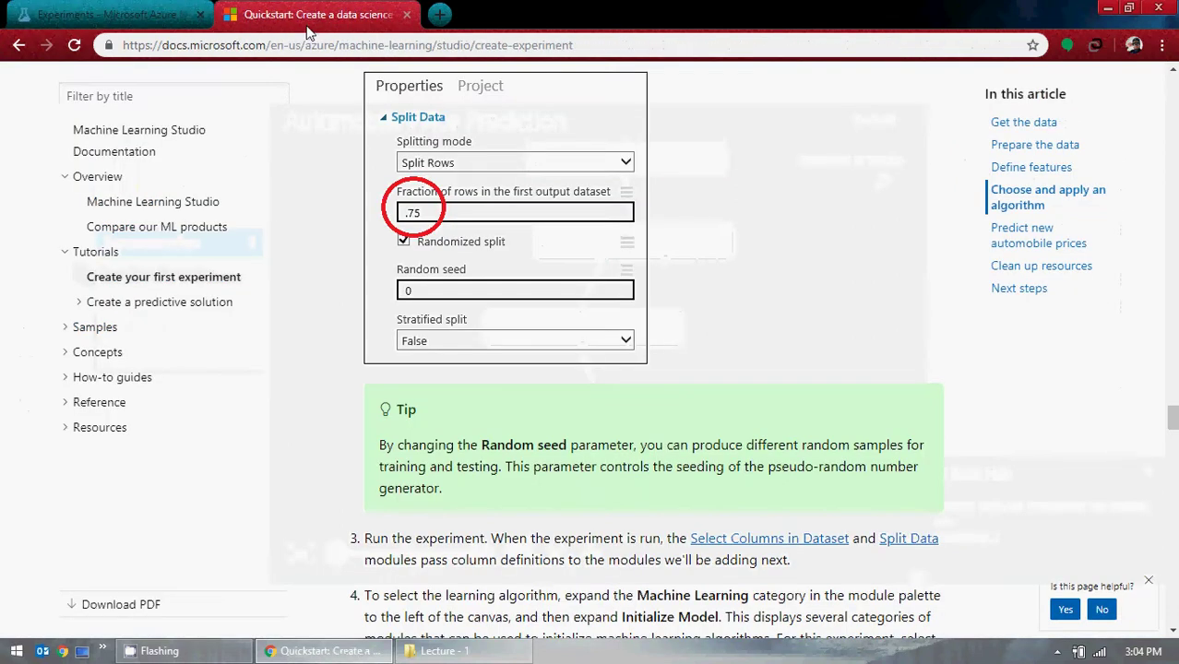
click(130, 9)
click(343, 11)
scroll(289, 236, down, 6)
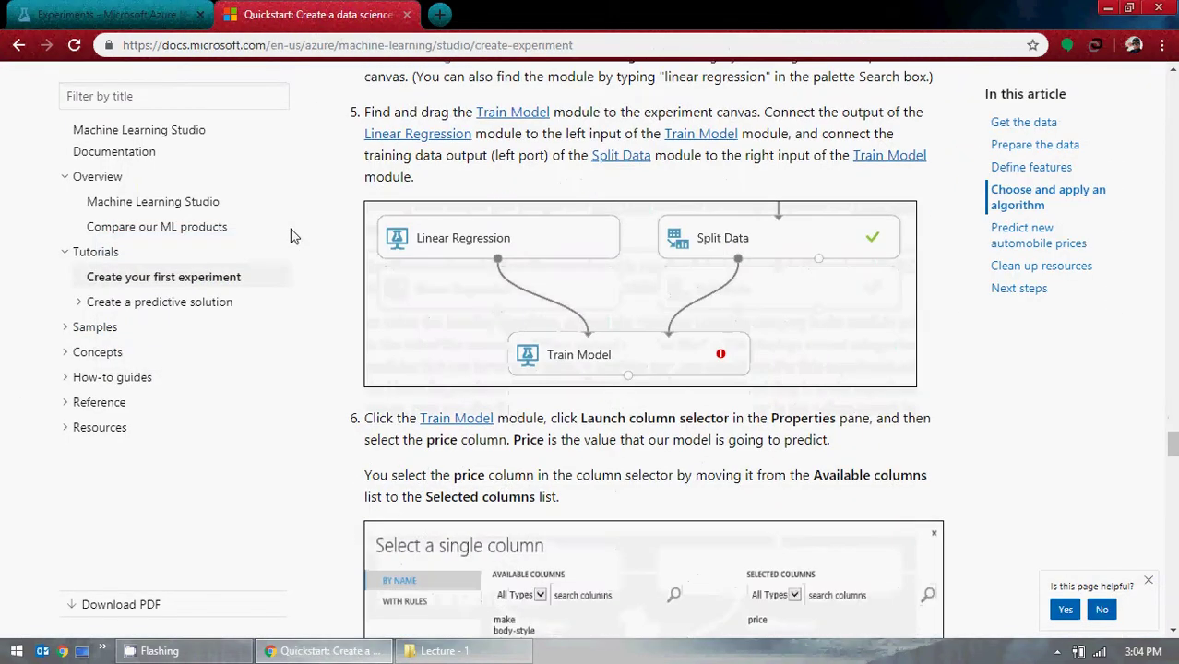
click(138, 11)
drag(85, 151, 64, 166)
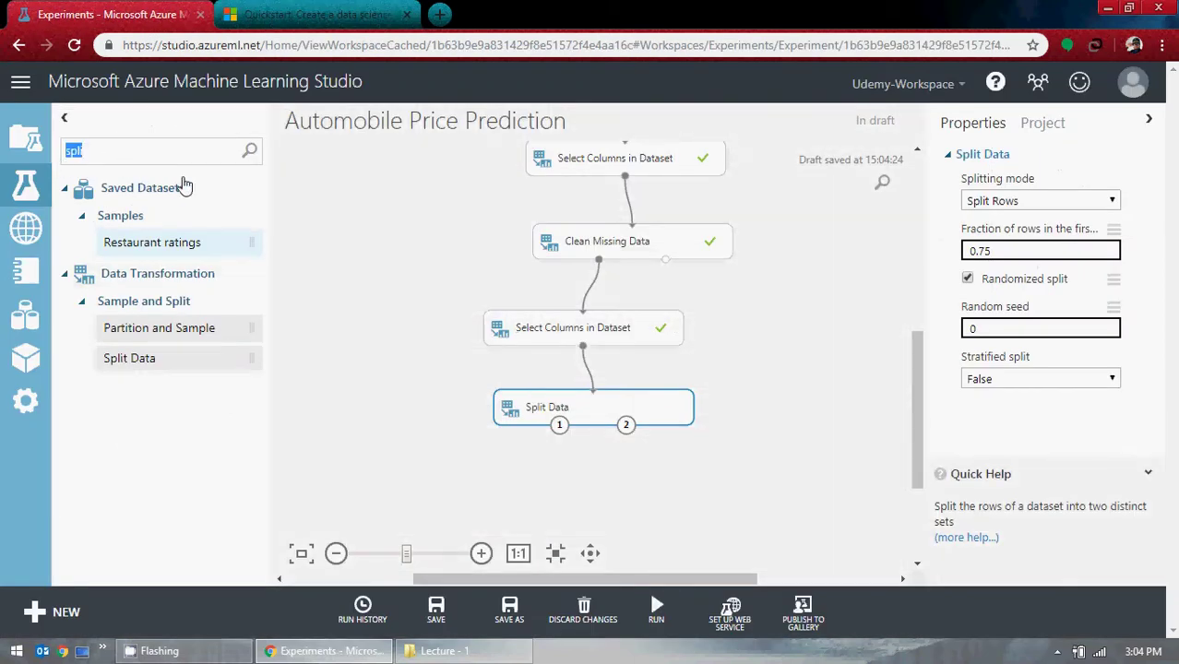
click(139, 149)
key(BackSpace)
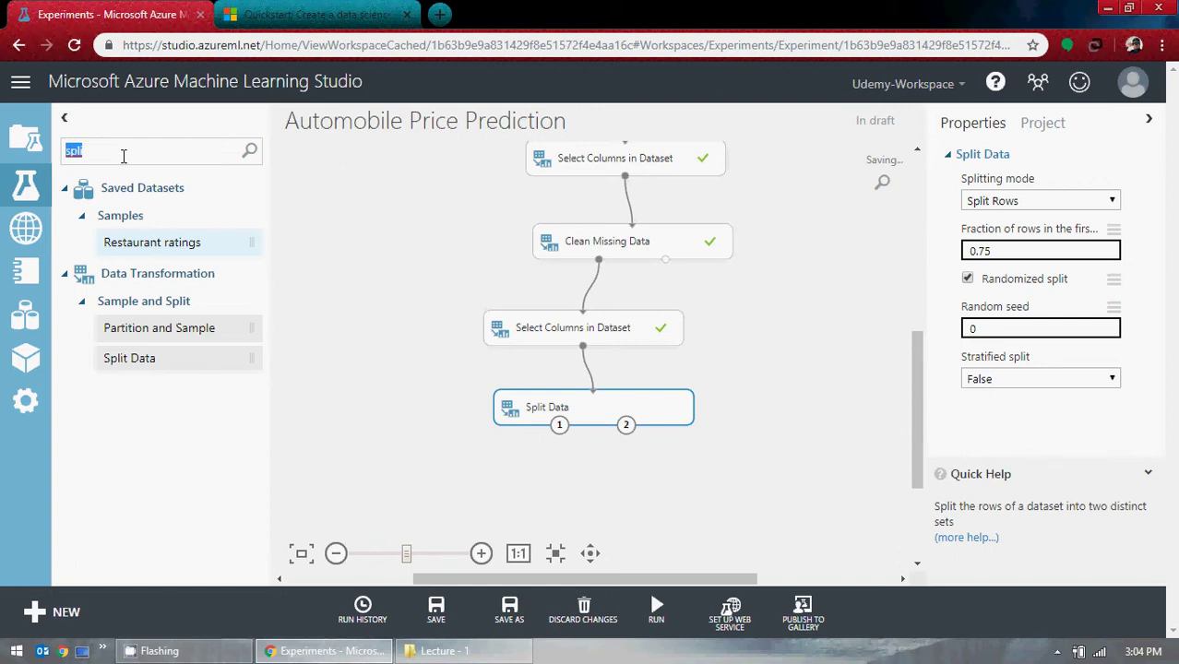
text(lin)
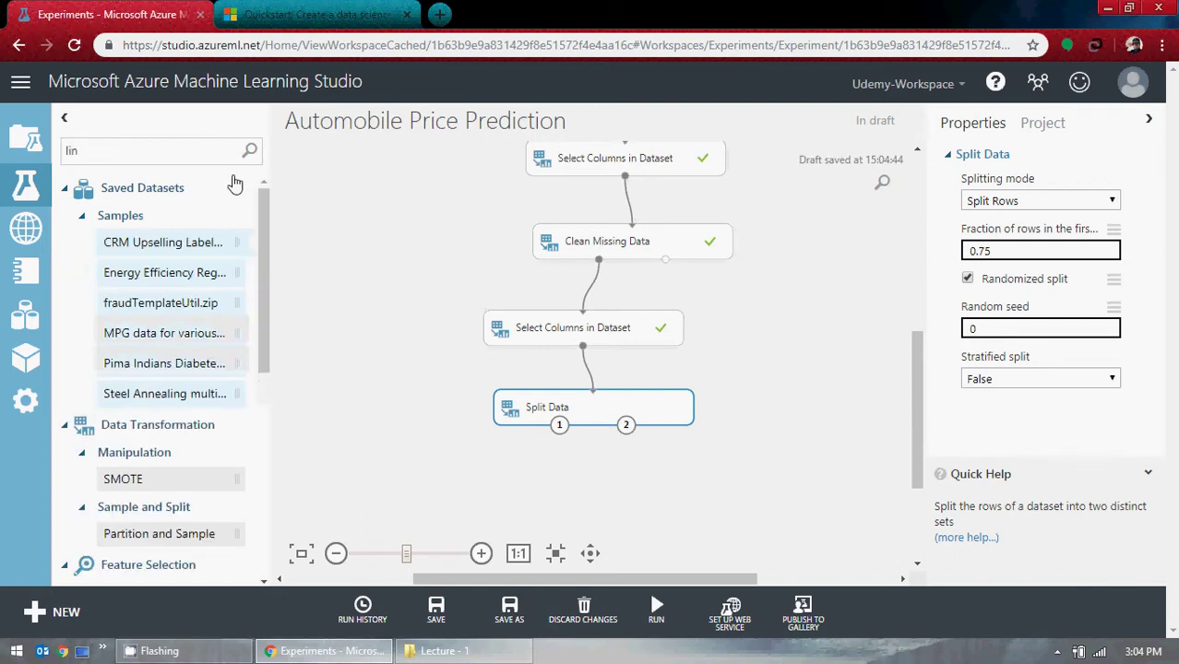
text(e)
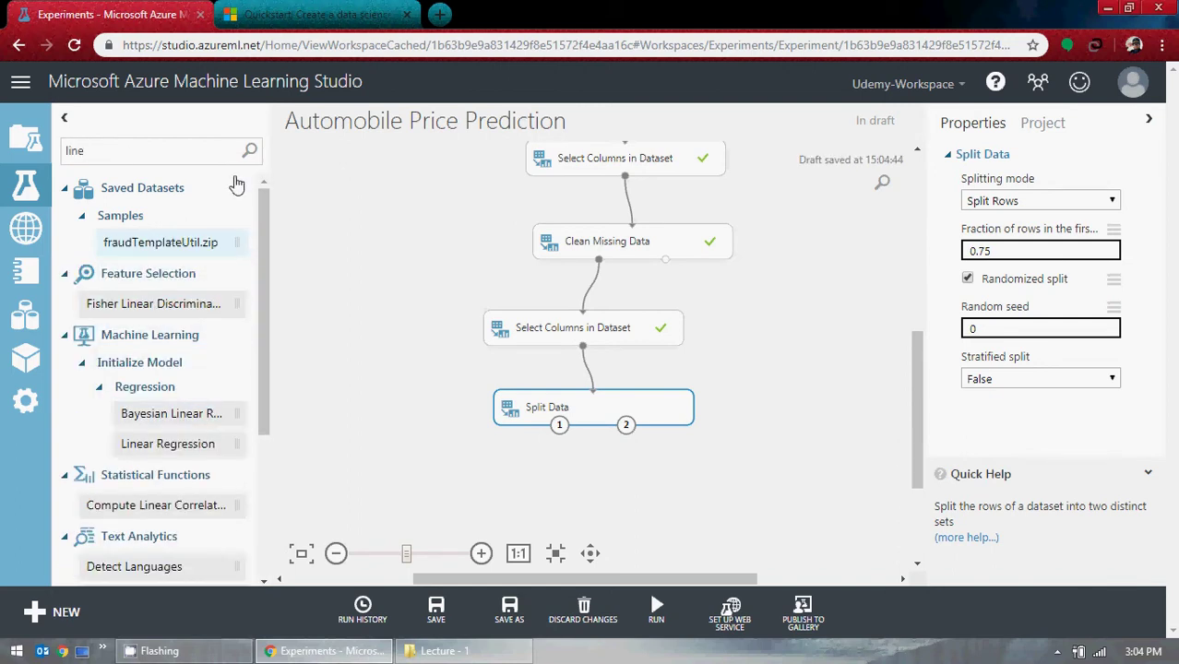
drag(184, 444, 373, 421)
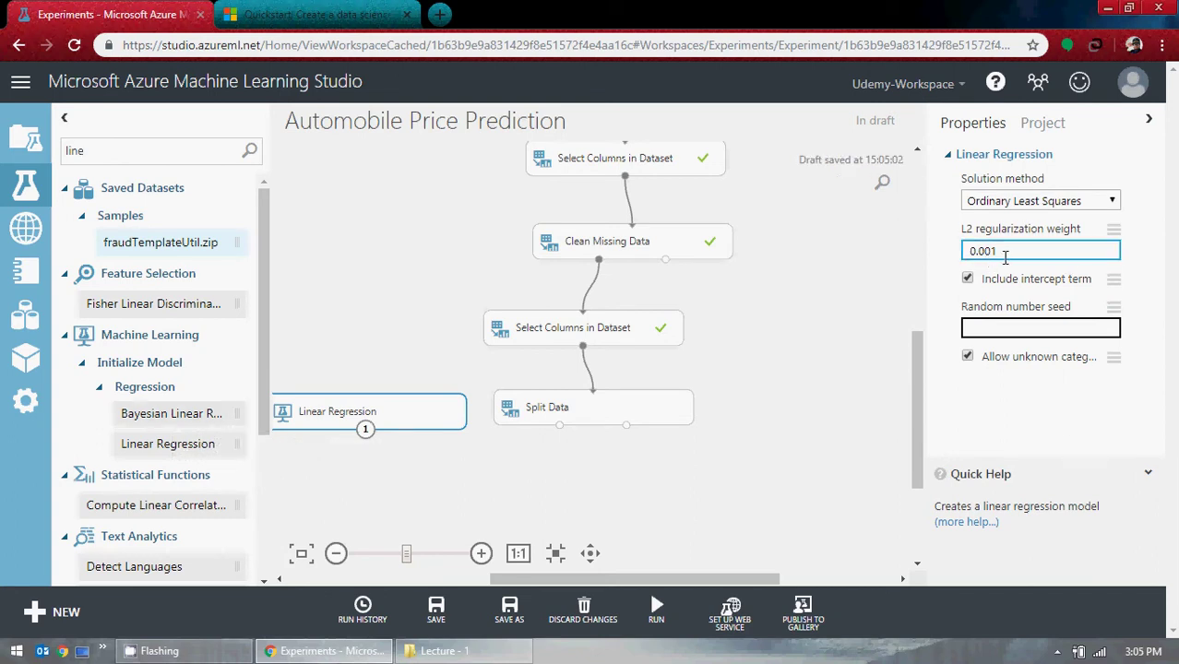
Keep Ordinary Least Squares as Linear Regression's solution method and nudge the module slightly upward on the canvas.
click(1066, 203)
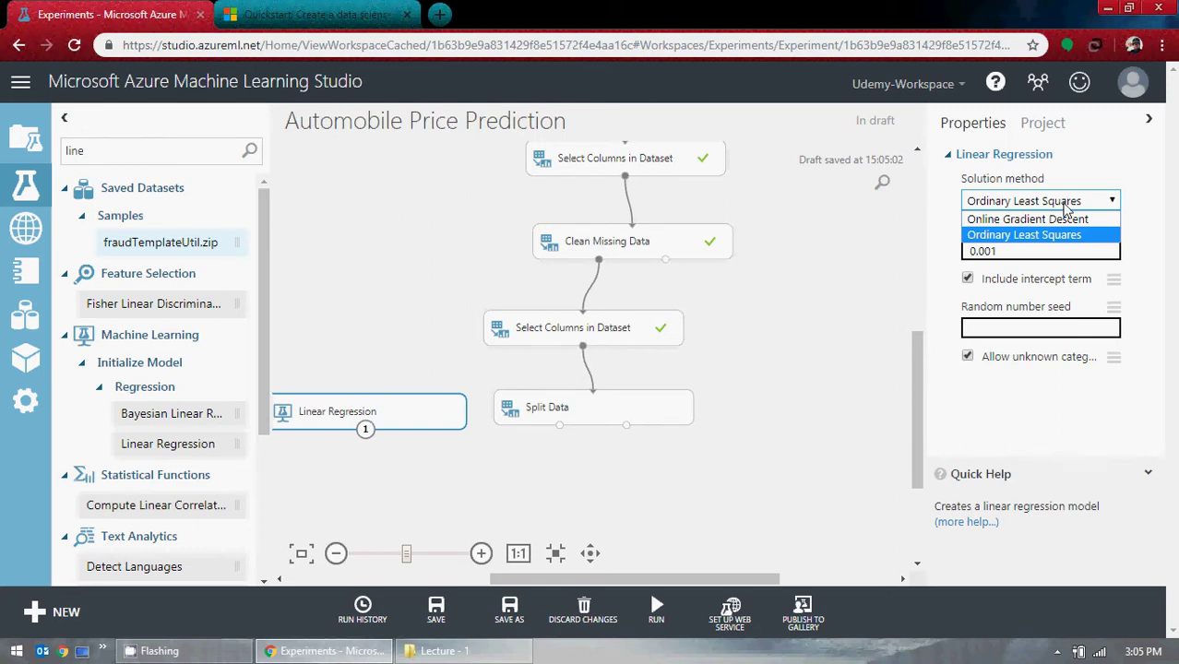
click(1037, 235)
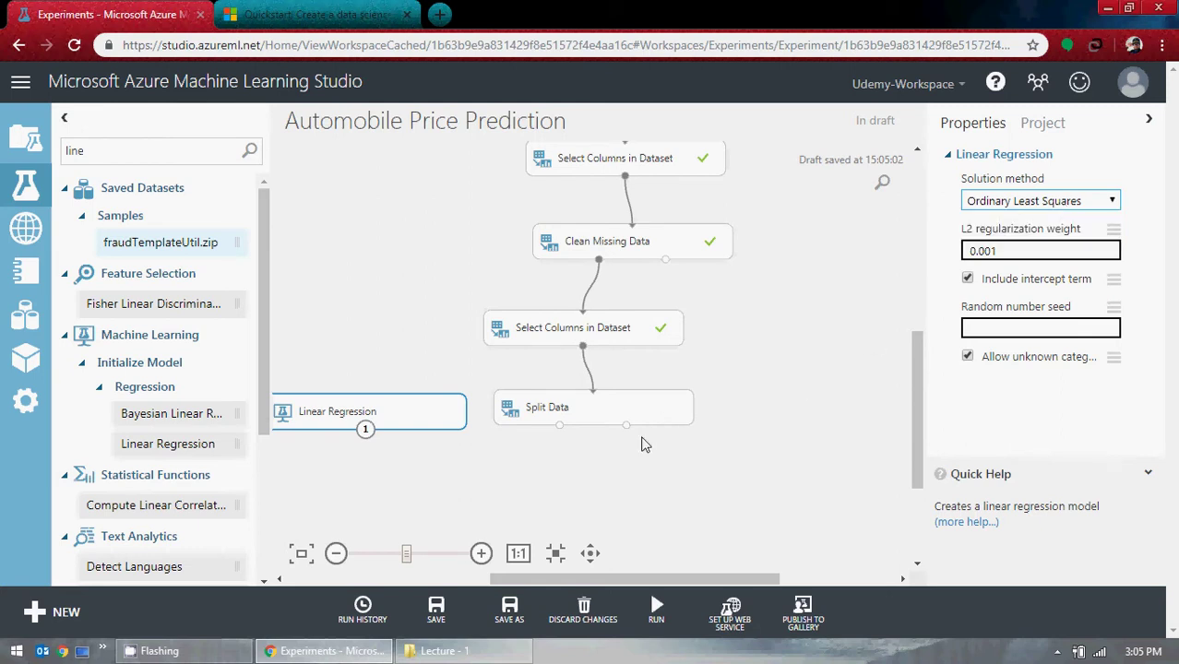
drag(393, 404, 393, 398)
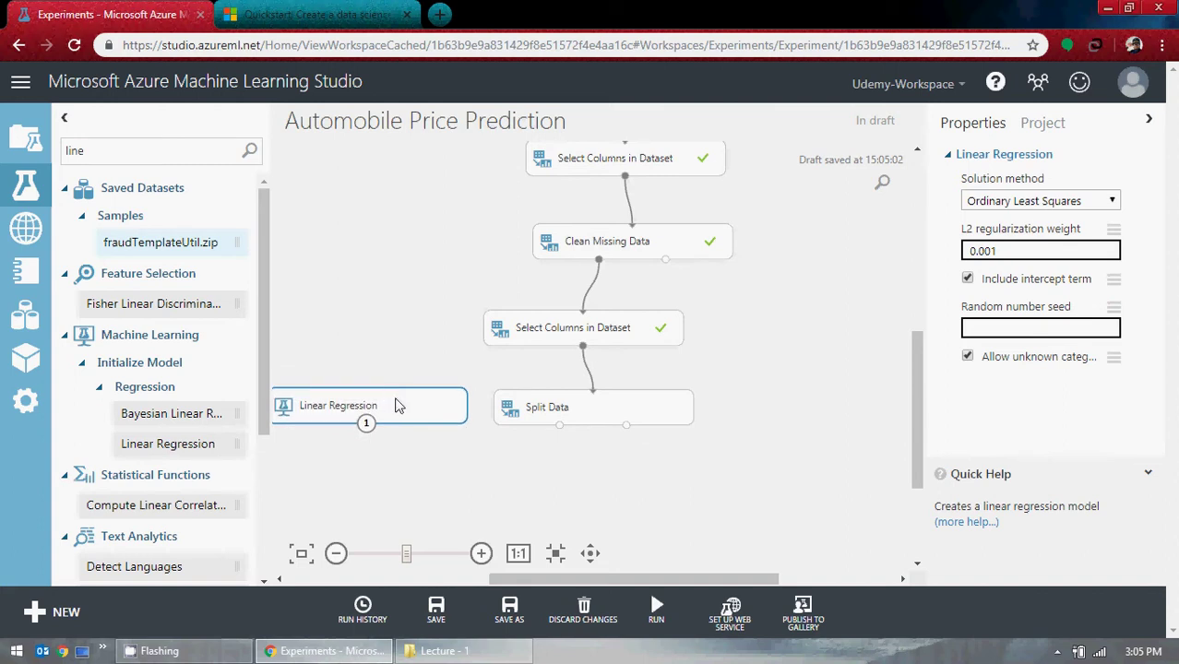
Check the quickstart, search the experiment items for "train model" and place Train Model below Linear Regression and Split Data.
drag(918, 365, 917, 397)
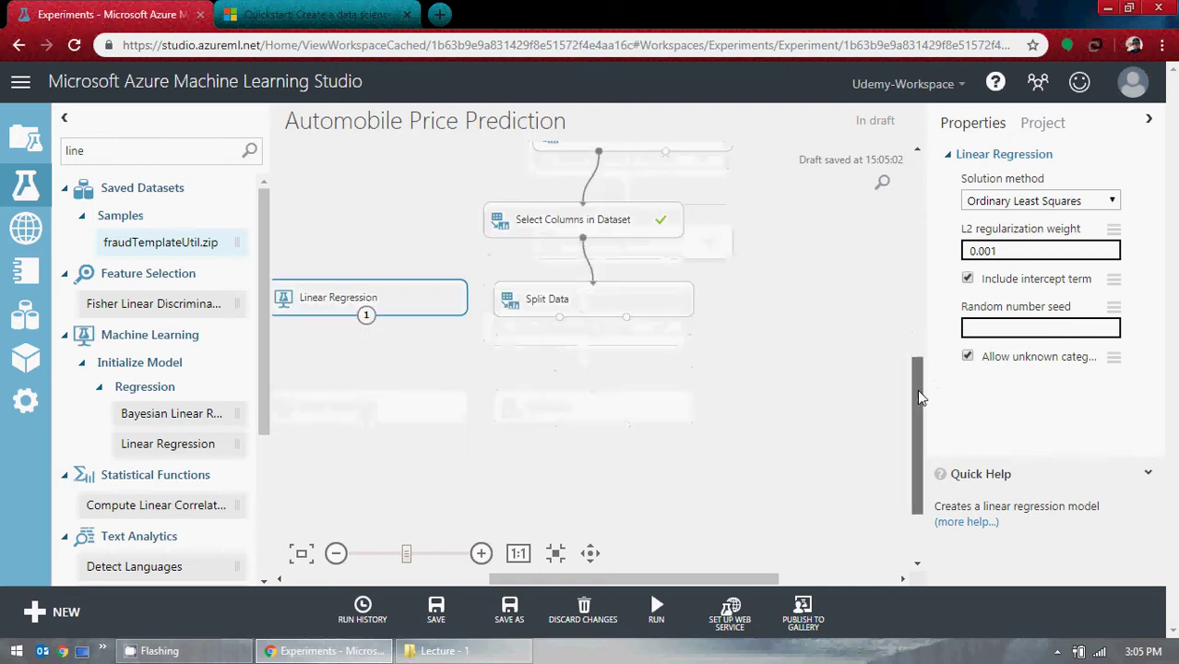
click(319, 15)
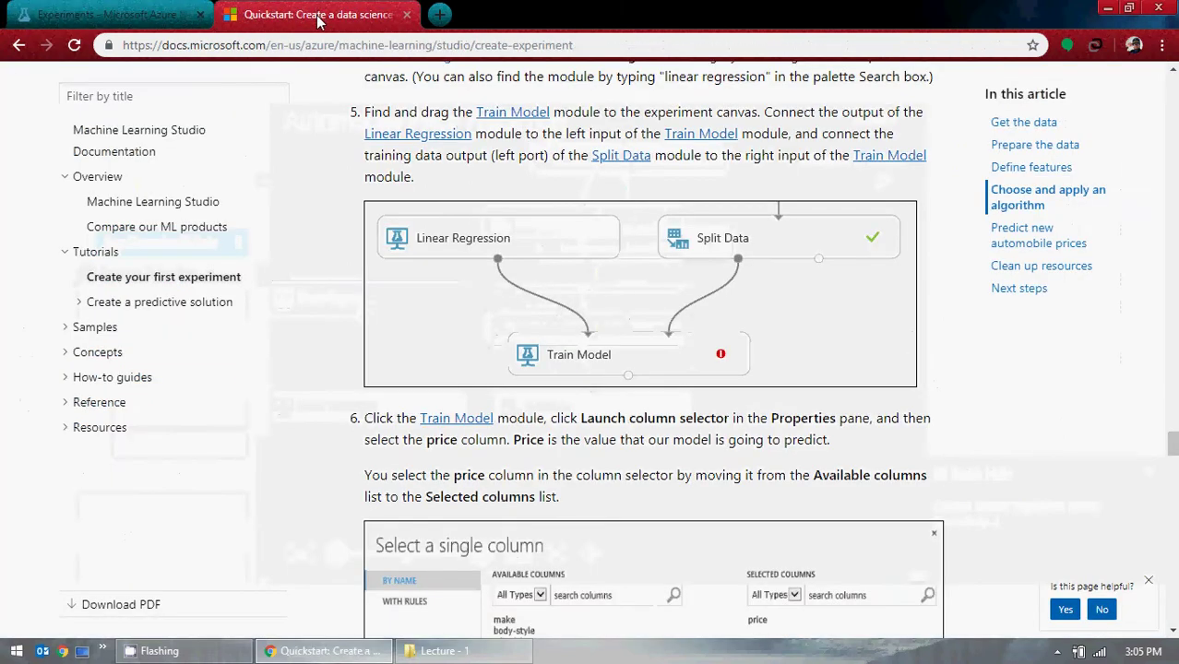
click(111, 14)
drag(95, 150, 63, 157)
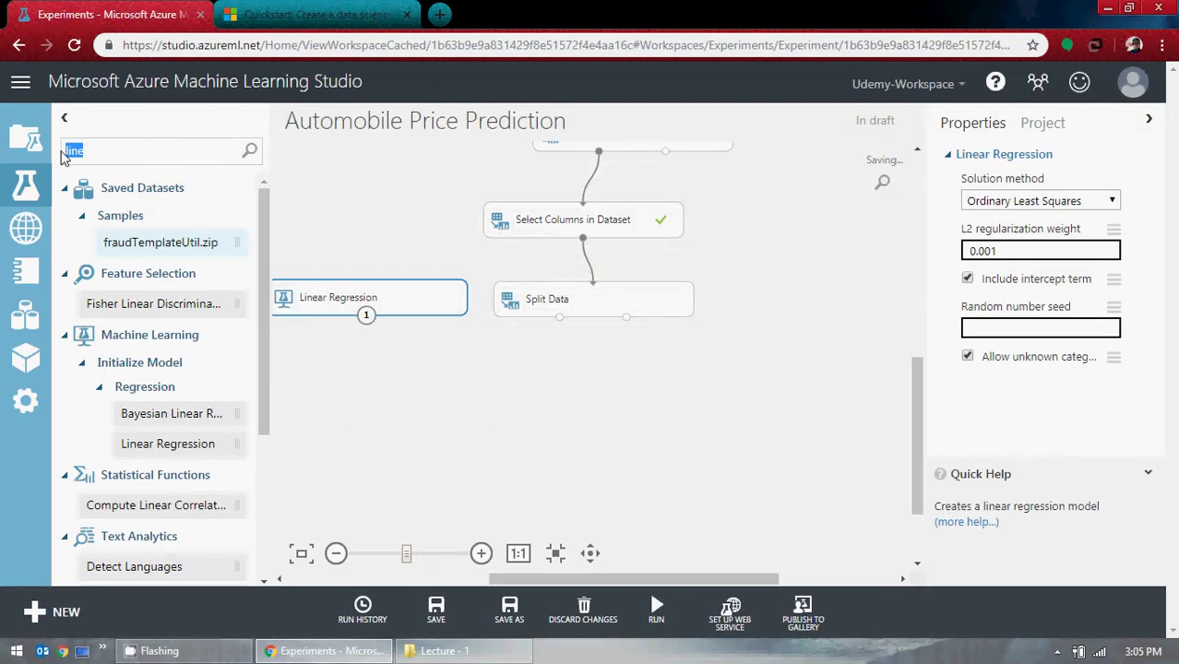
text(train model)
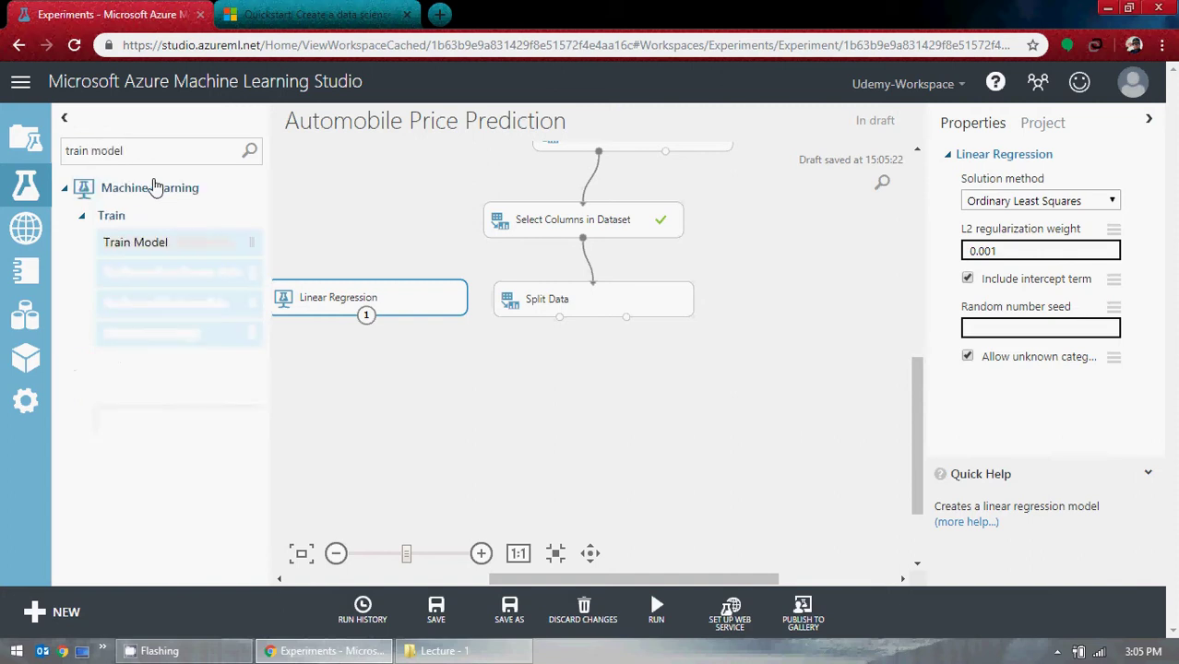
drag(182, 246, 586, 398)
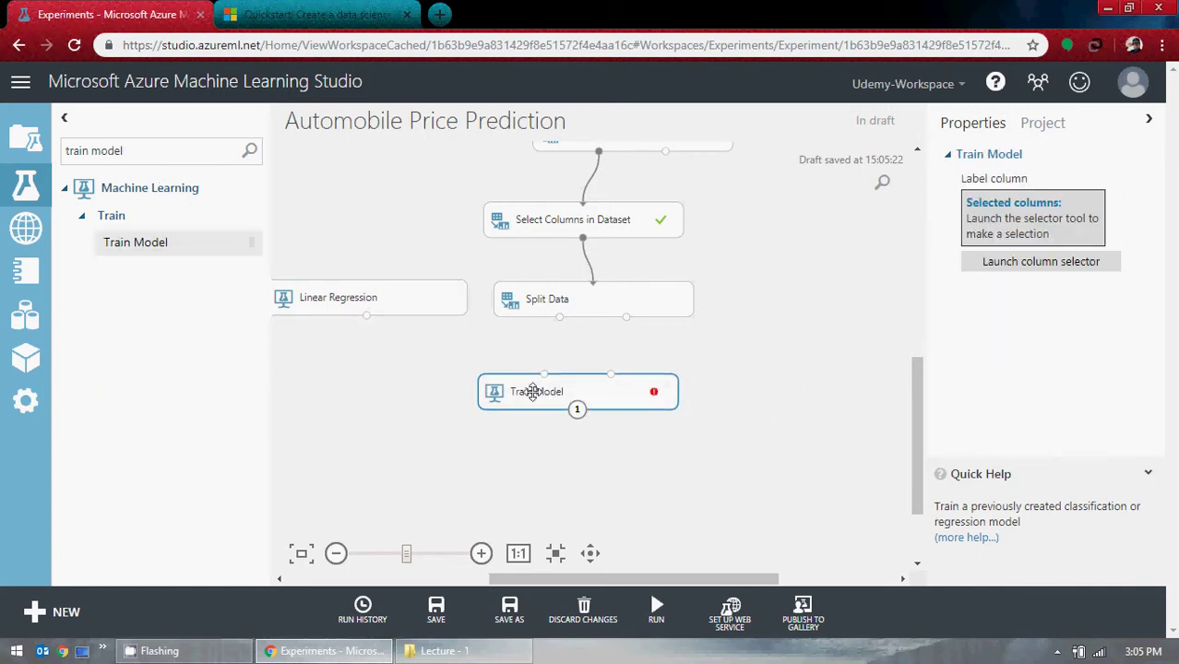
drag(534, 387, 494, 408)
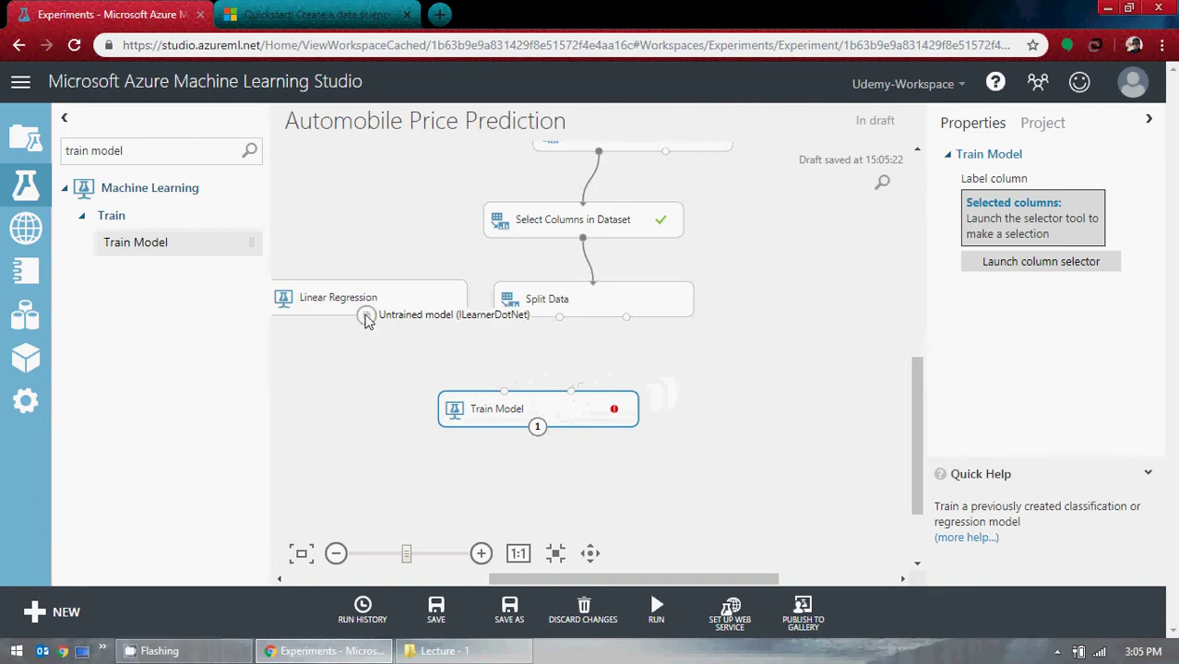
Connect Linear Regression and Split Data's first output to Train Model's inputs, then open its label column selector and close it without choosing a column.
drag(366, 316, 505, 395)
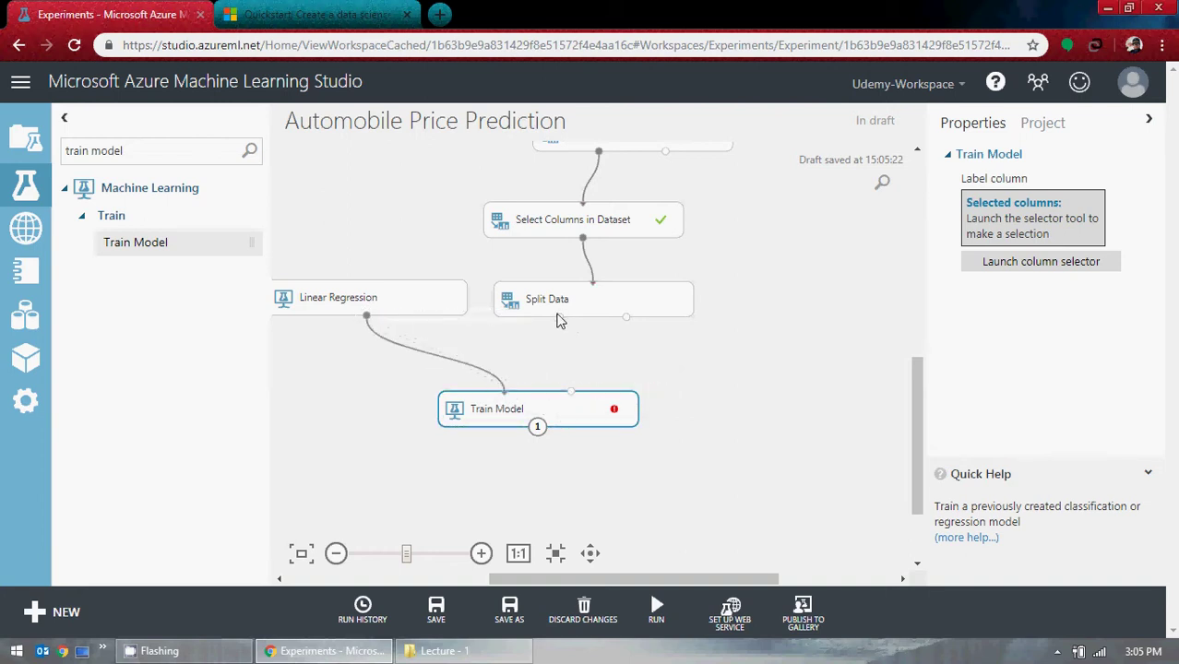
drag(559, 317, 571, 392)
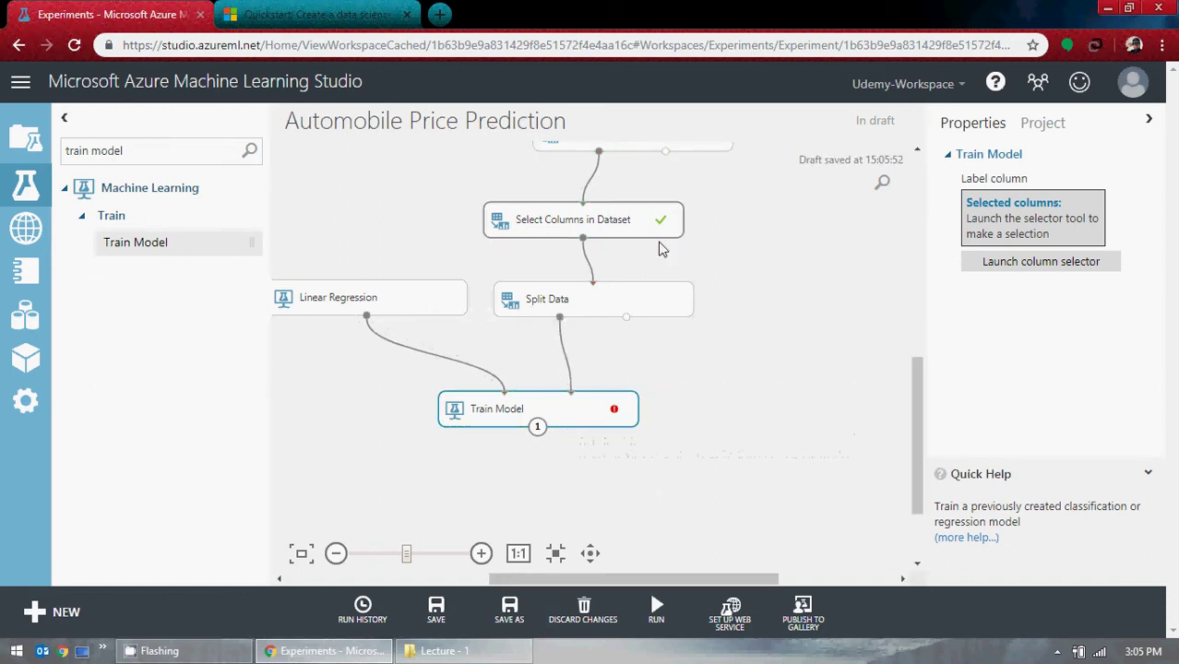
click(1035, 264)
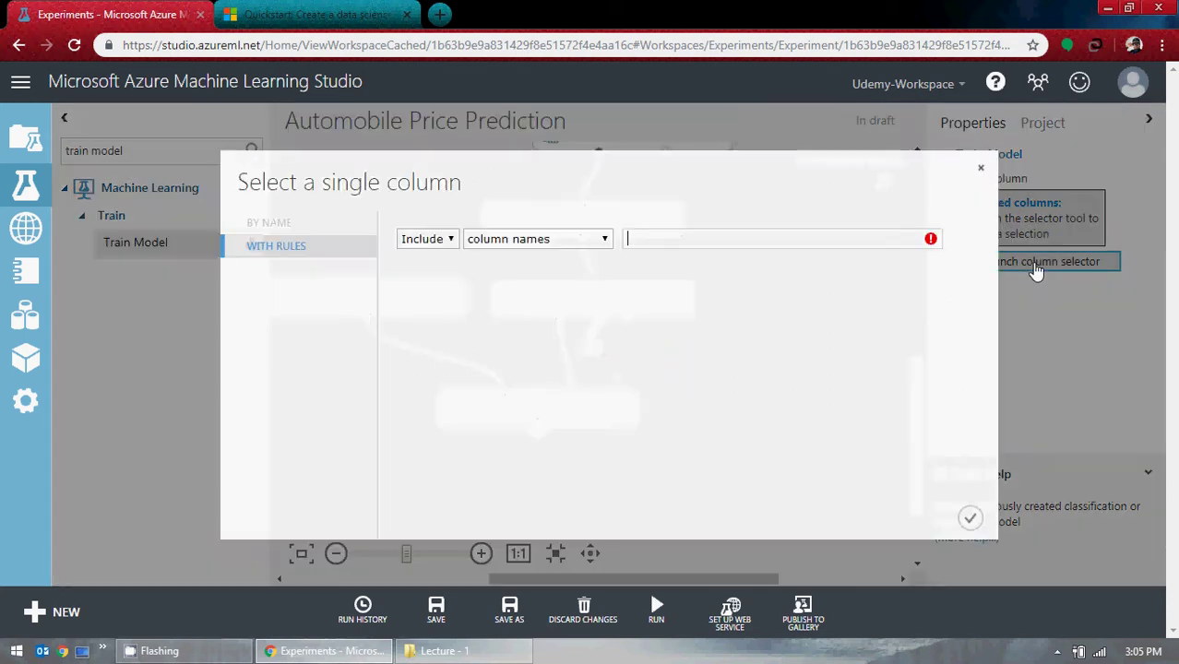
click(979, 169)
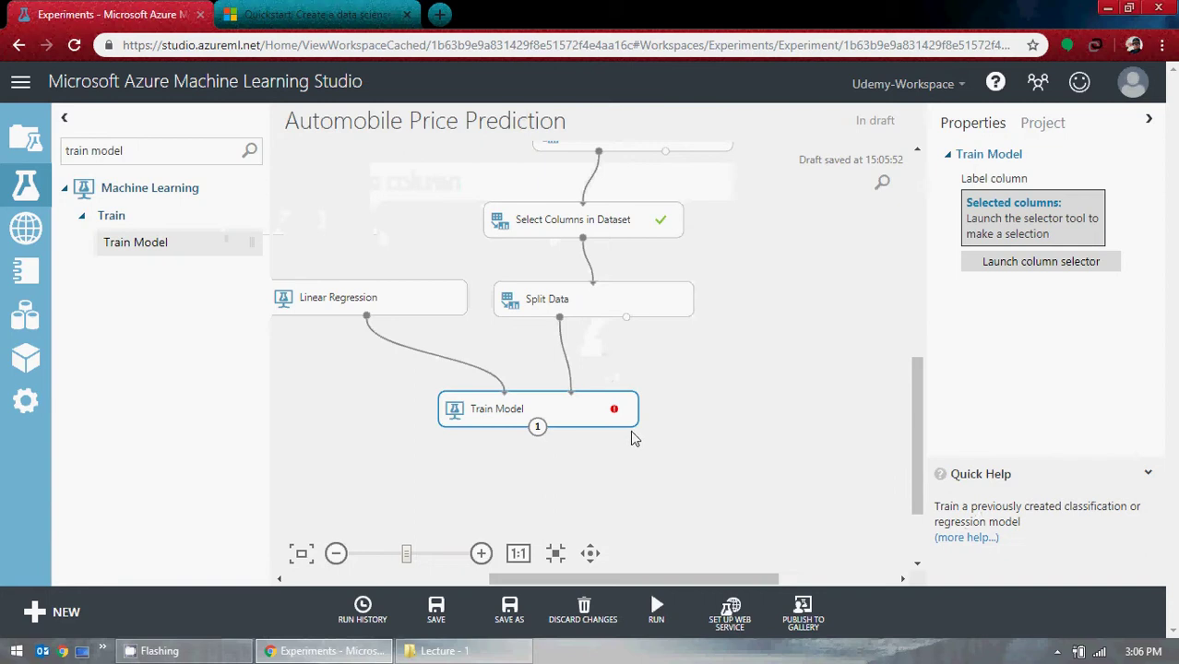
Delete the Train Model and Linear Regression modules from the canvas.
key(Delete)
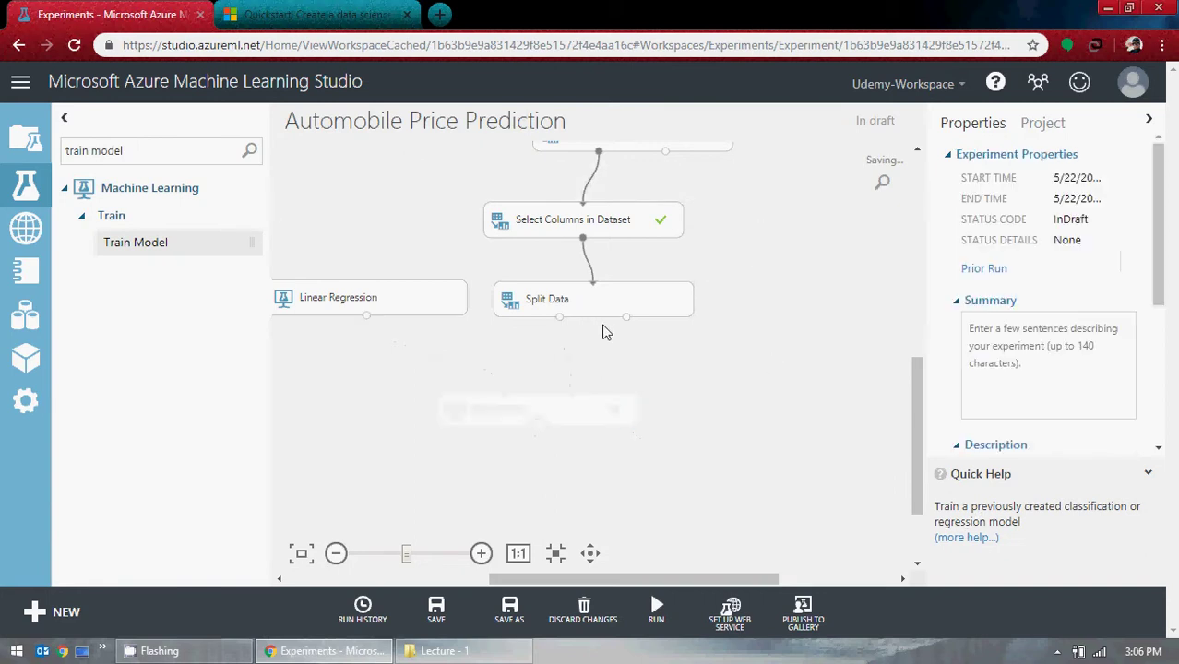
click(411, 304)
key(Delete)
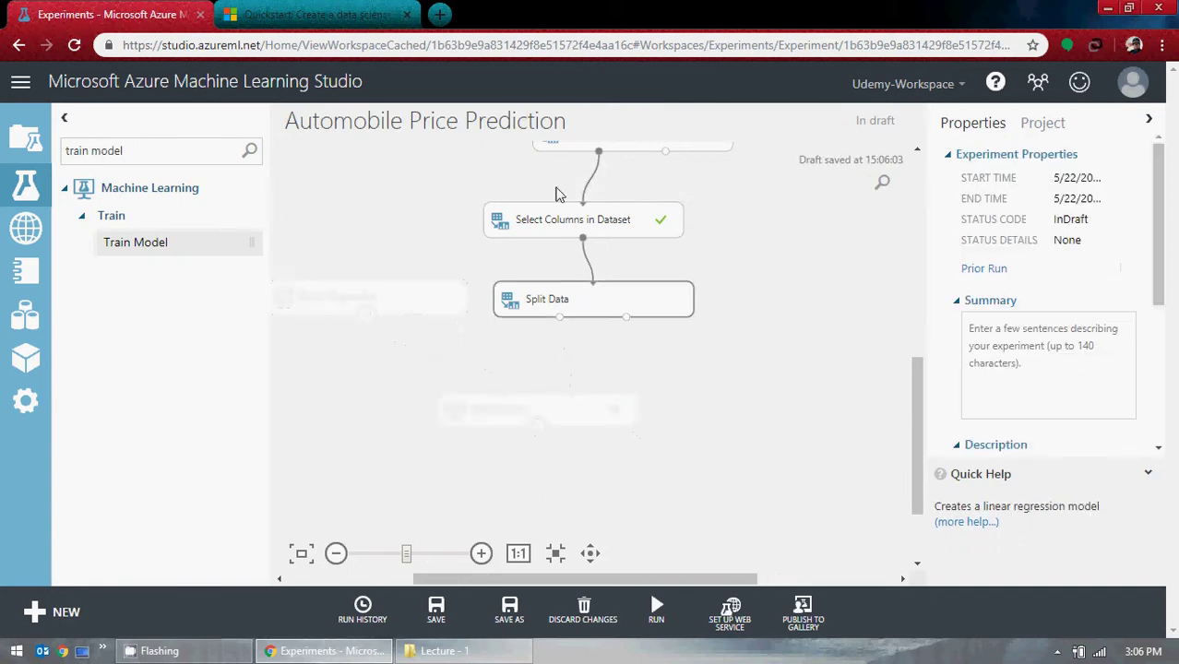
Run only the Split Data module.
right_click(600, 302)
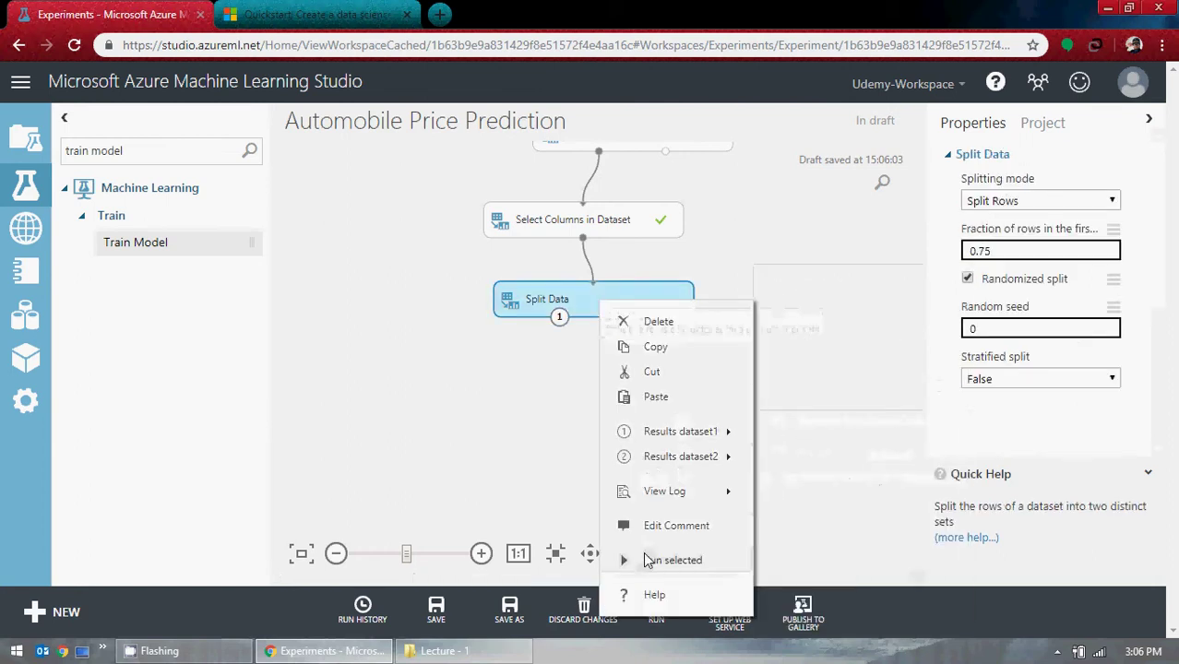
click(647, 561)
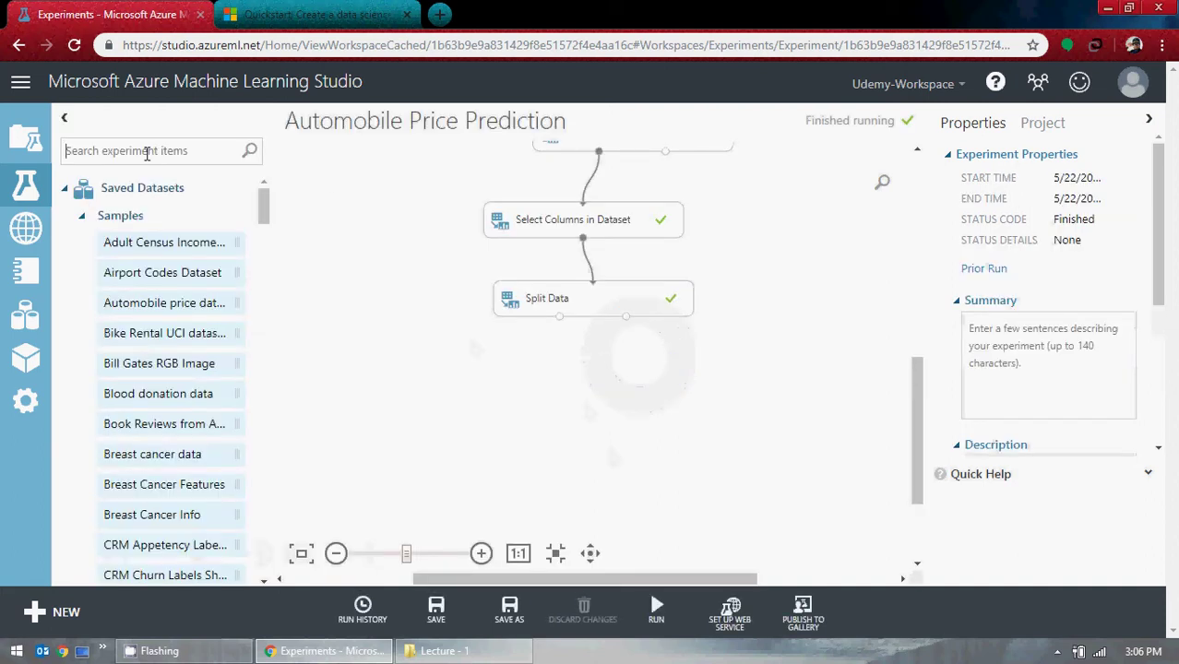
Find Linear Regression with "linear" and place it beside Split Data, then find Train Model with "train model" and place it below both.
text(linear)
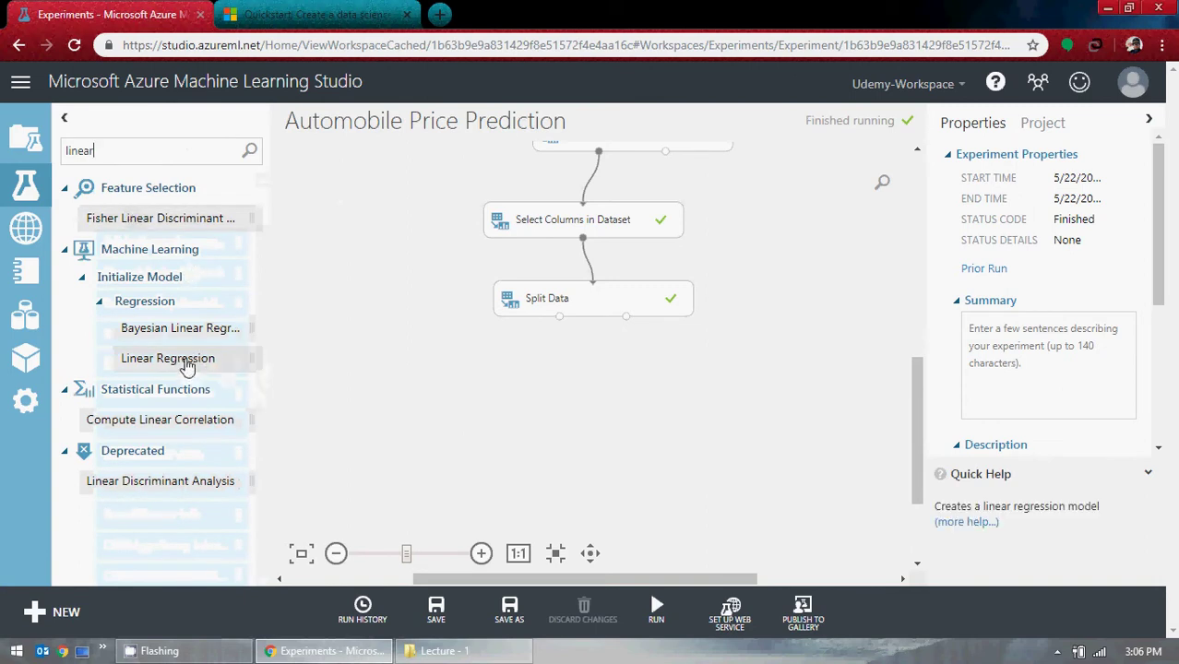
drag(187, 366, 371, 305)
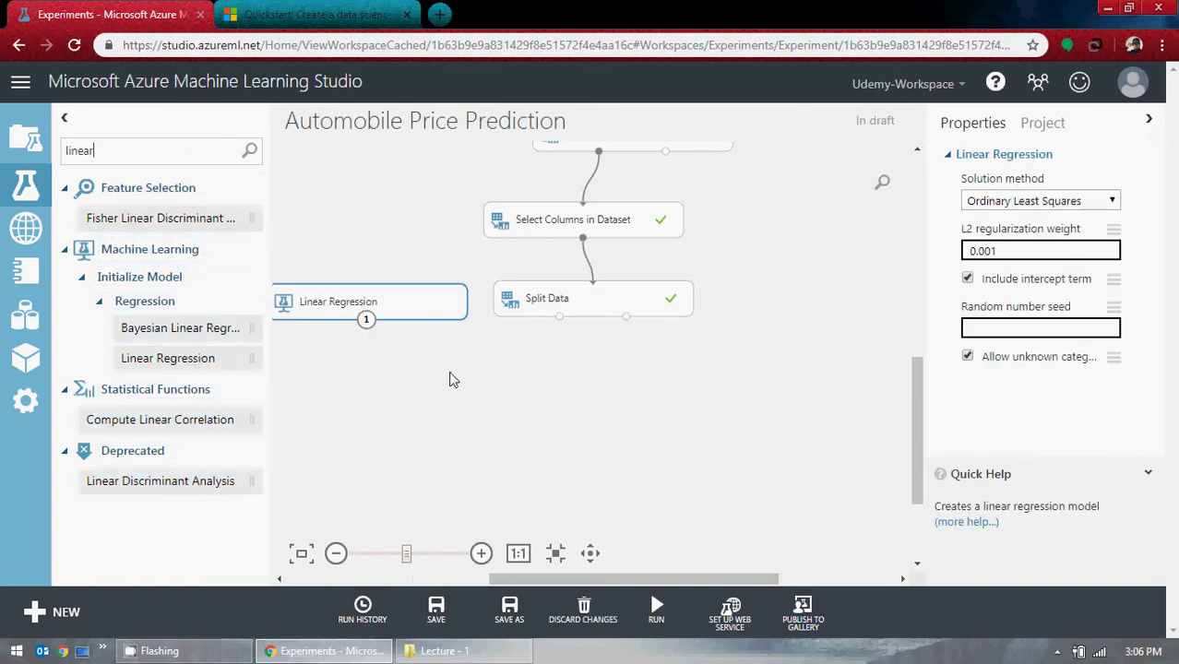
drag(98, 152, 63, 152)
text(train model)
drag(151, 245, 548, 397)
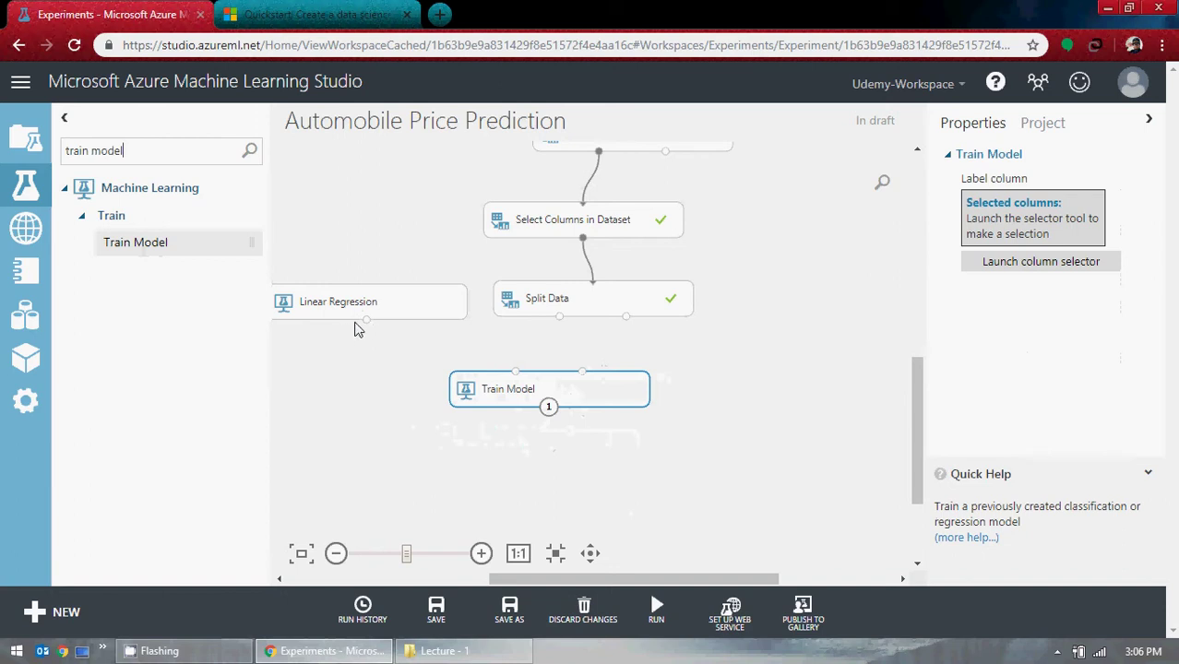
Connect Linear Regression's output to Train Model's left input and Split Data's first output to its right input.
drag(367, 323, 516, 378)
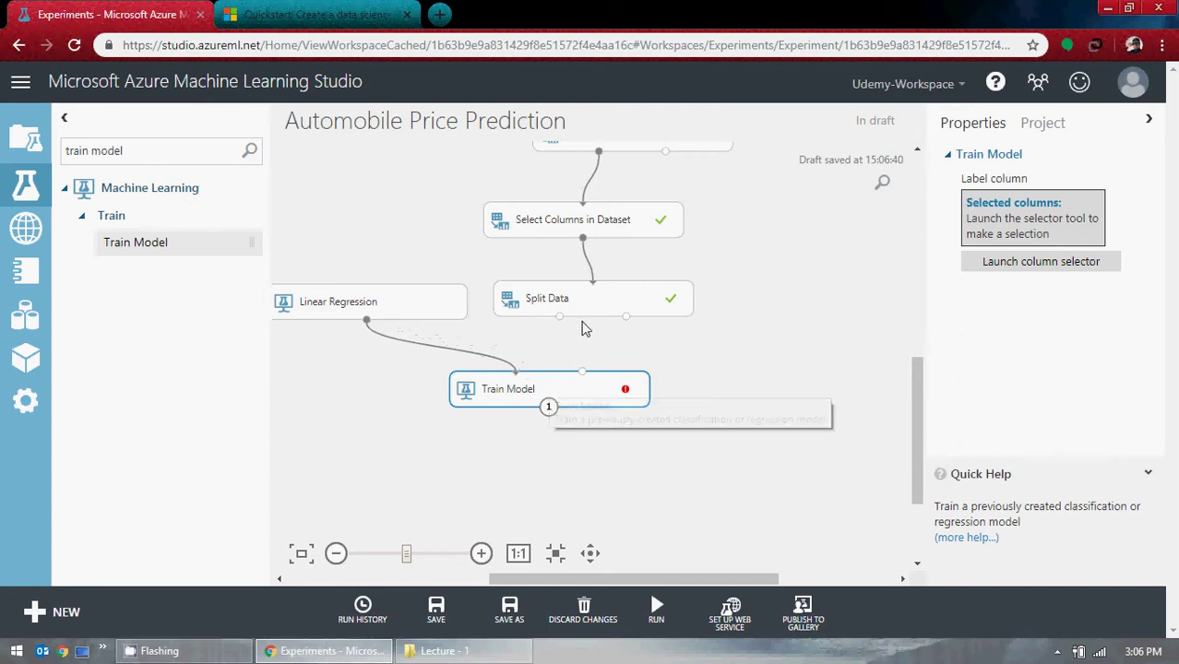
drag(559, 317, 584, 375)
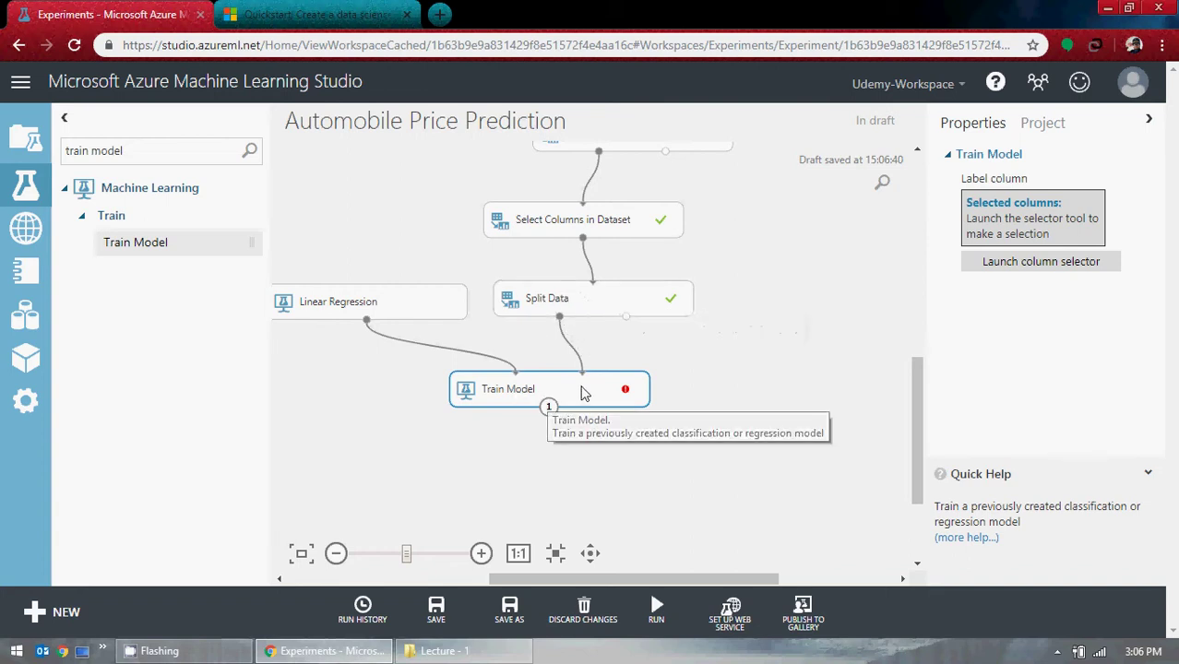
Set the Train Model module's label column to price.
click(1012, 273)
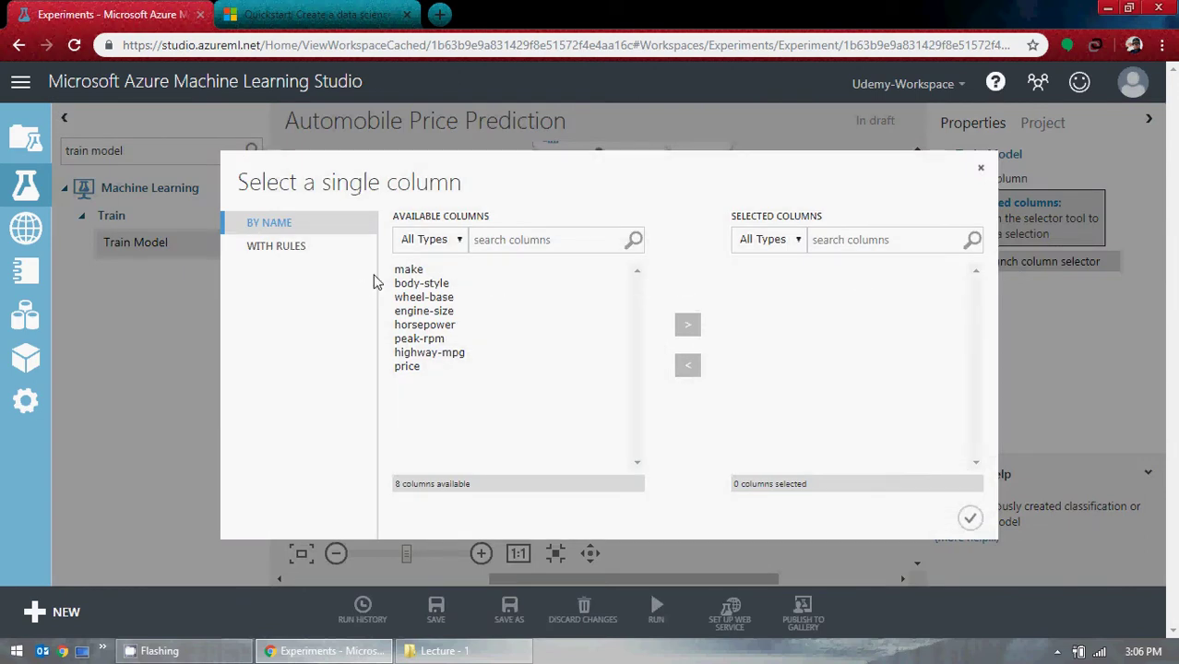
click(408, 367)
click(689, 328)
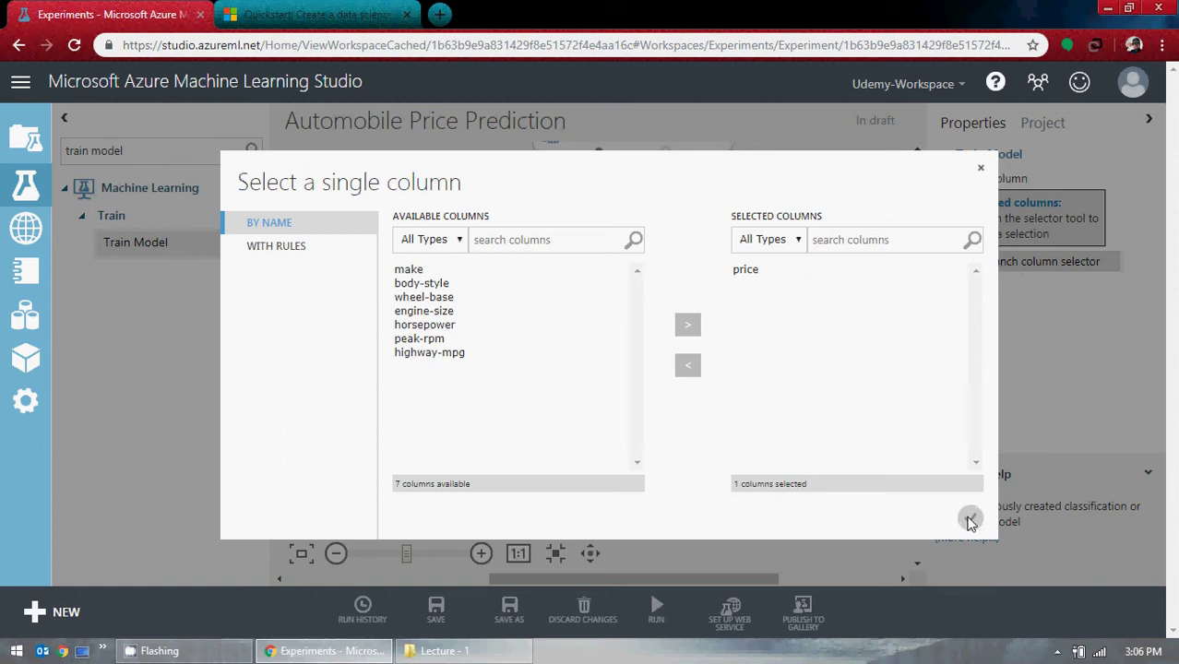
click(969, 517)
Read the quickstart's instructions on running the experiment and predicting new prices, and review the module chain on the experiment canvas.
key(ctrl+Tab)
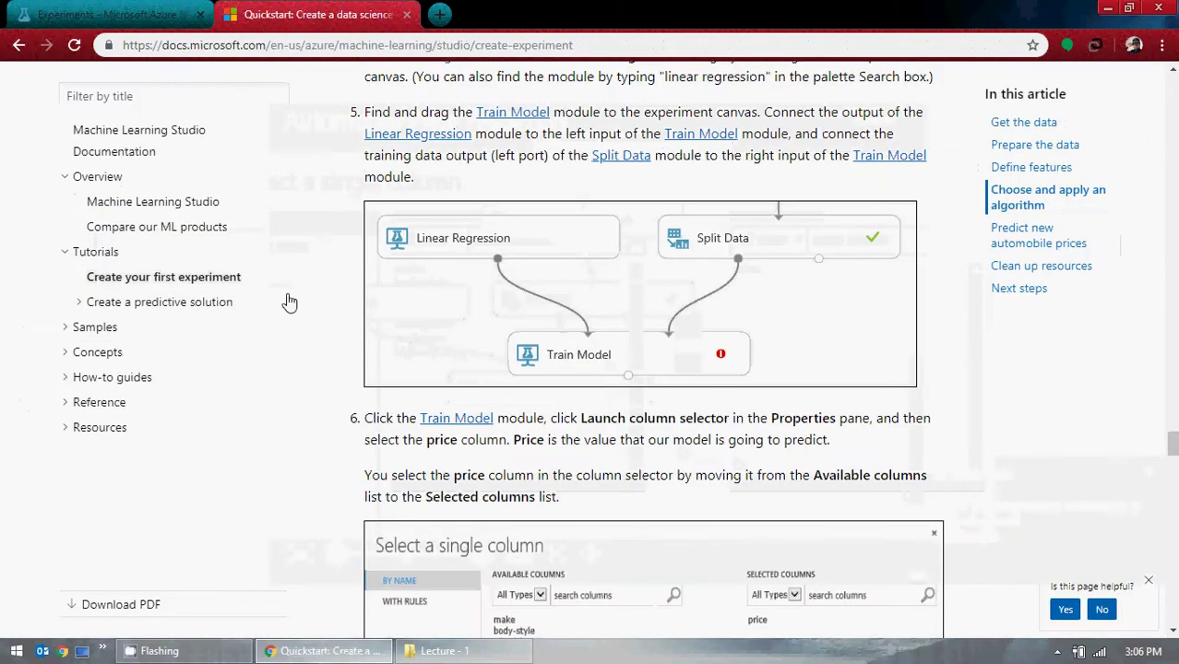
scroll(370, 386, down, 4)
scroll(602, 386, down, 3)
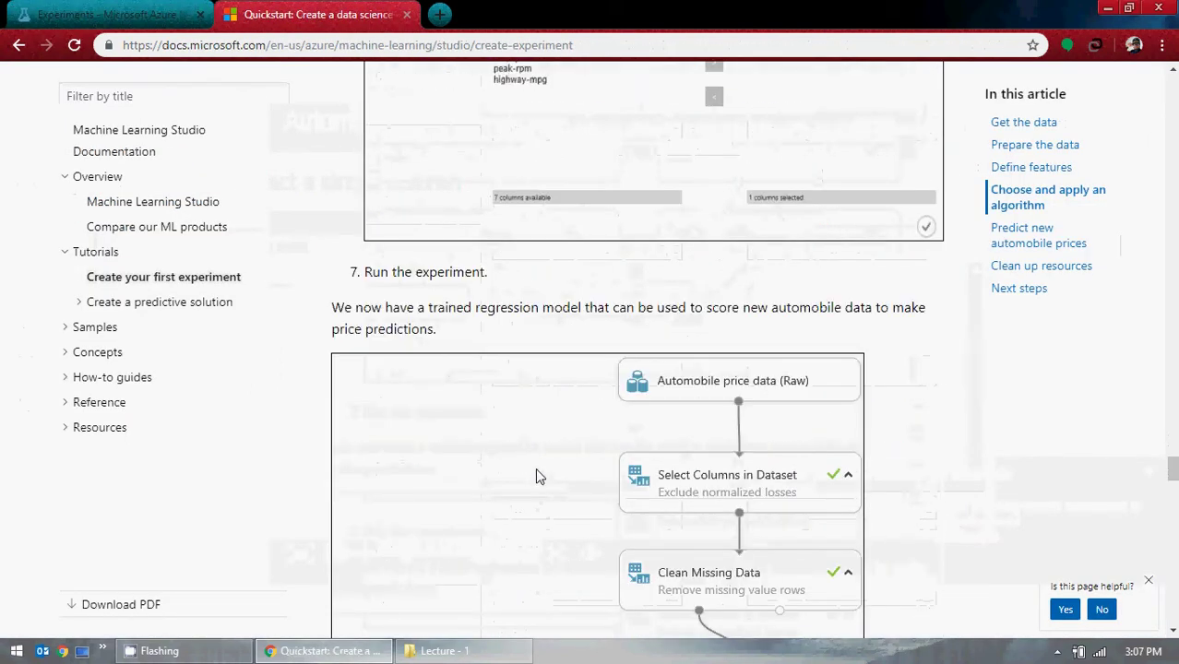
scroll(399, 559, down, 5)
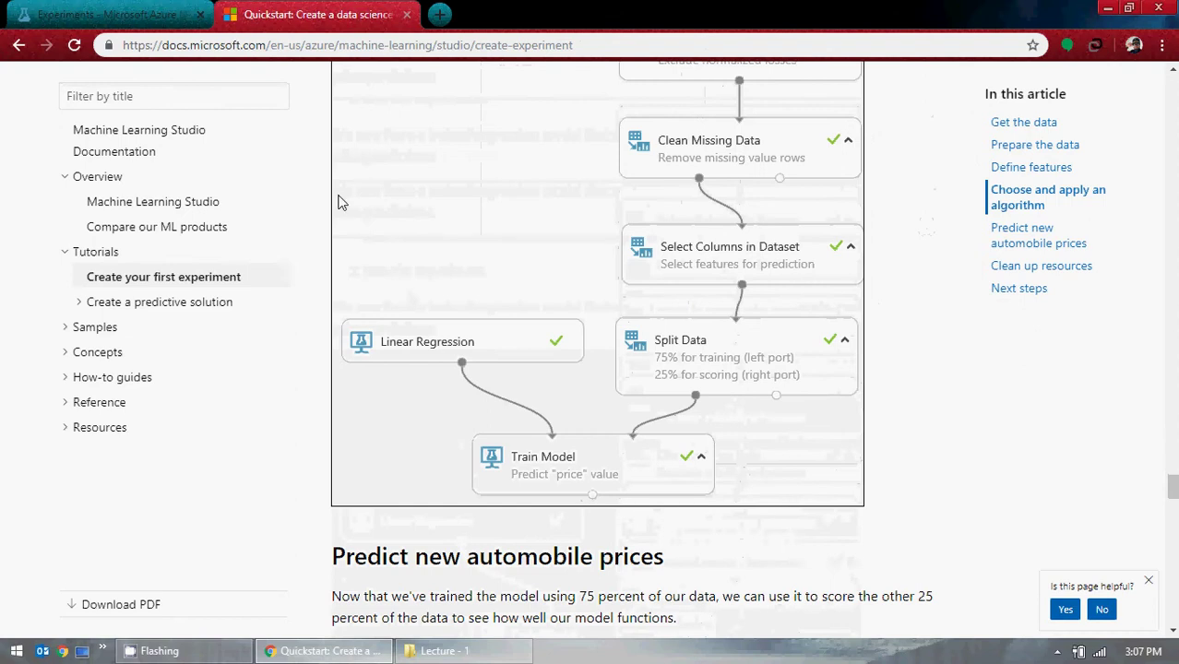
scroll(342, 201, down, 6)
key(ctrl+Tab)
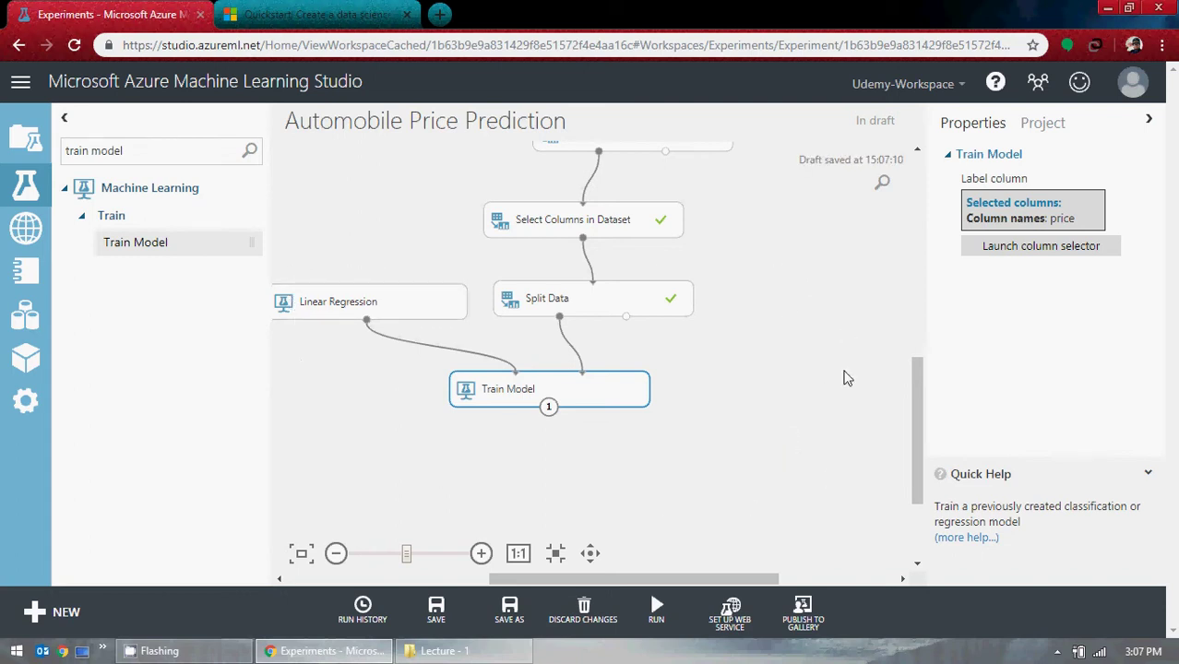
drag(916, 402, 915, 295)
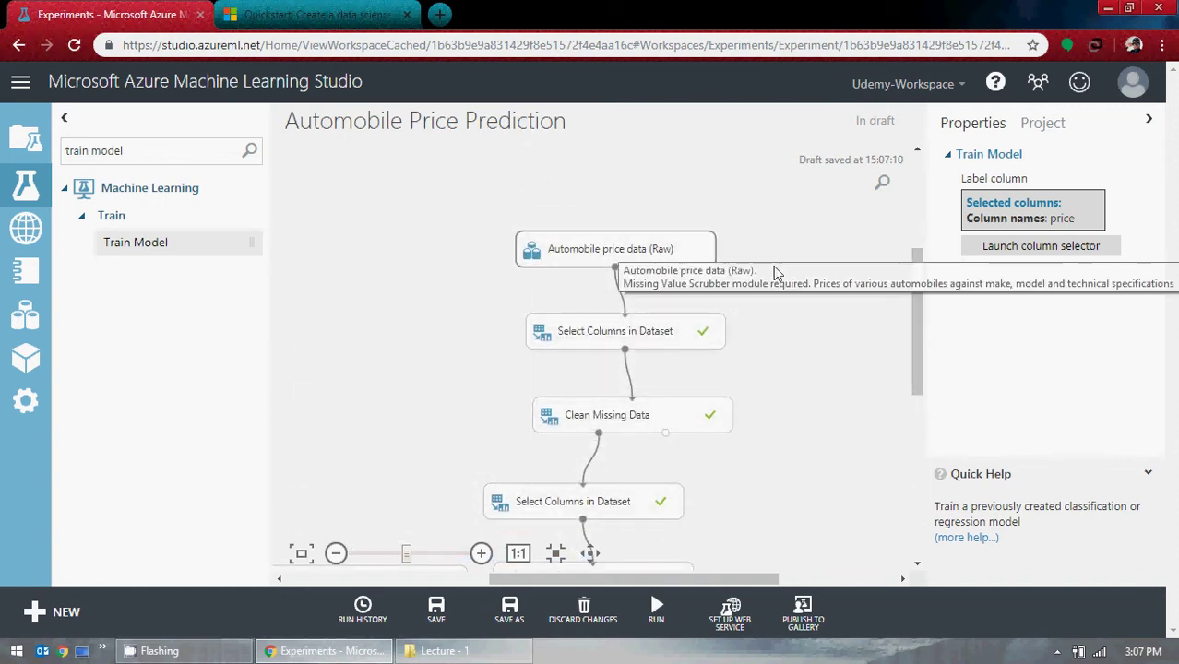
scroll(842, 321, down, 2)
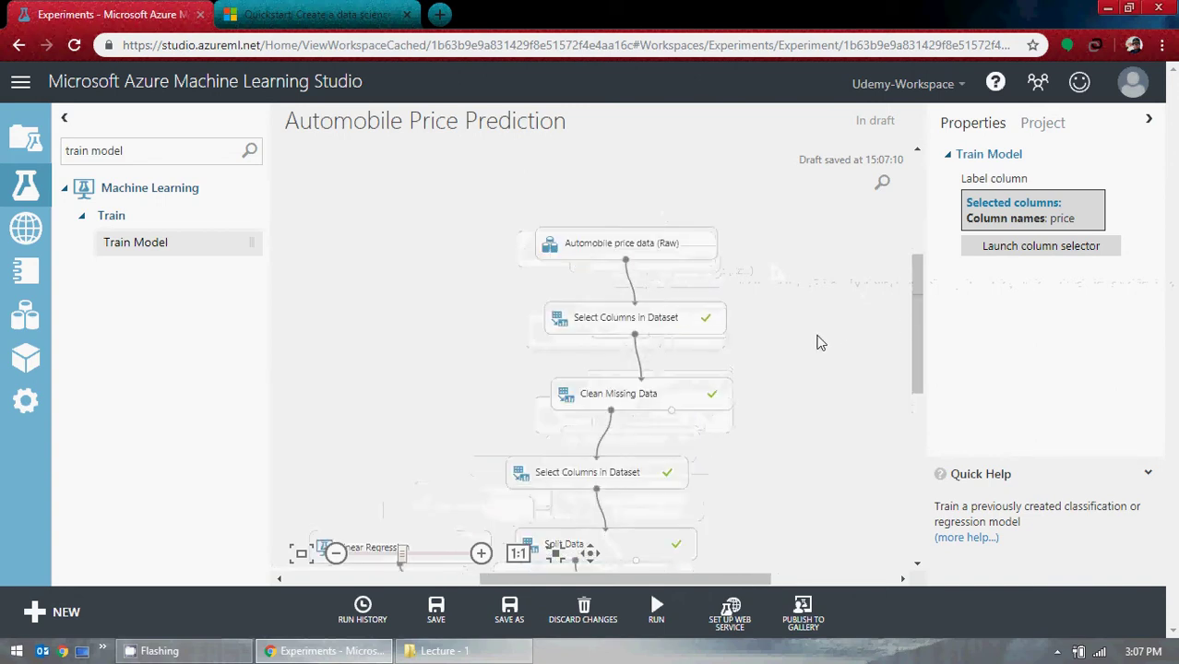
drag(916, 297, 911, 383)
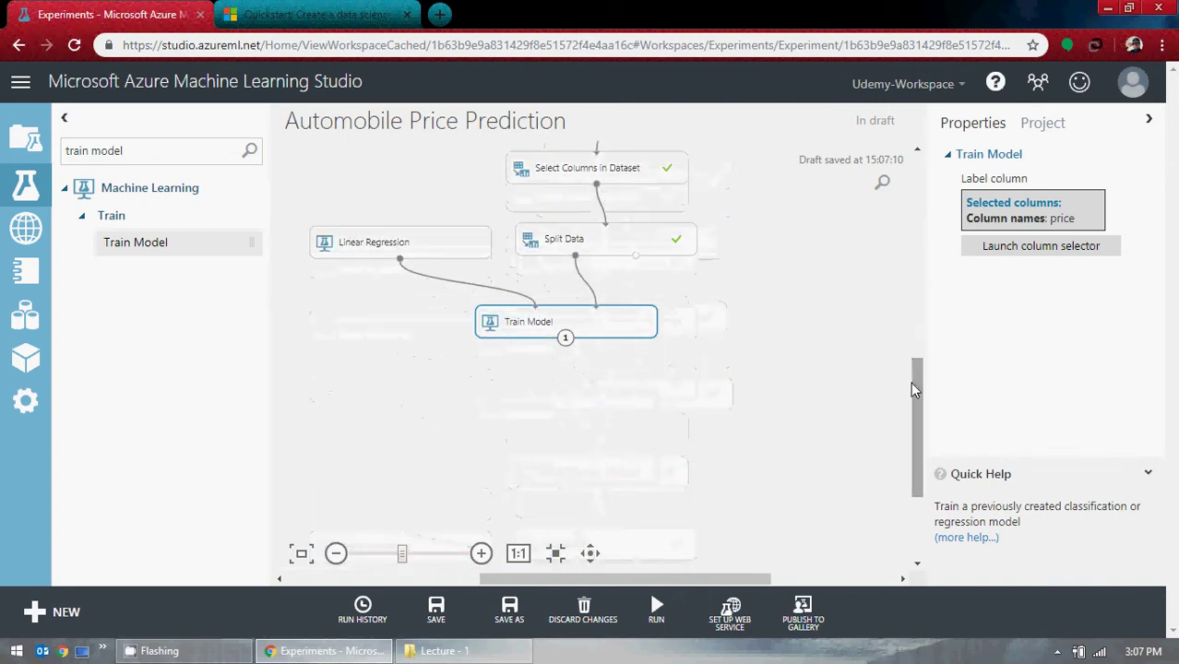
Check the quickstart's Score Model section, then run only the Train Model module in the experiment.
click(305, 14)
scroll(348, 280, down, 2)
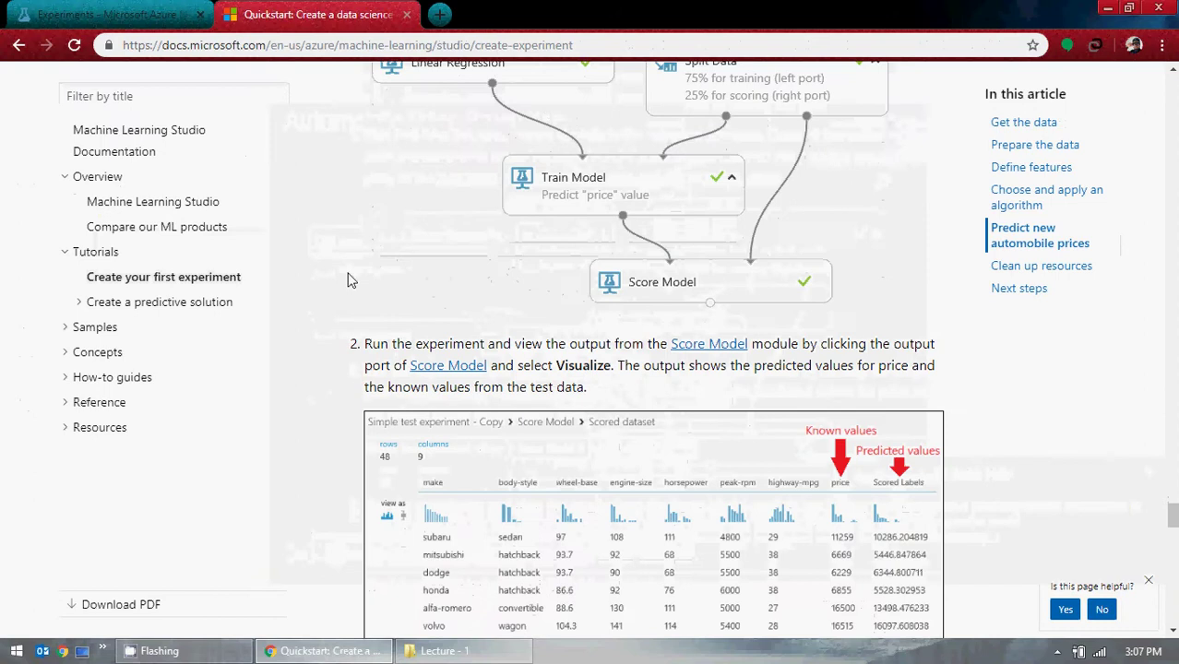
click(116, 14)
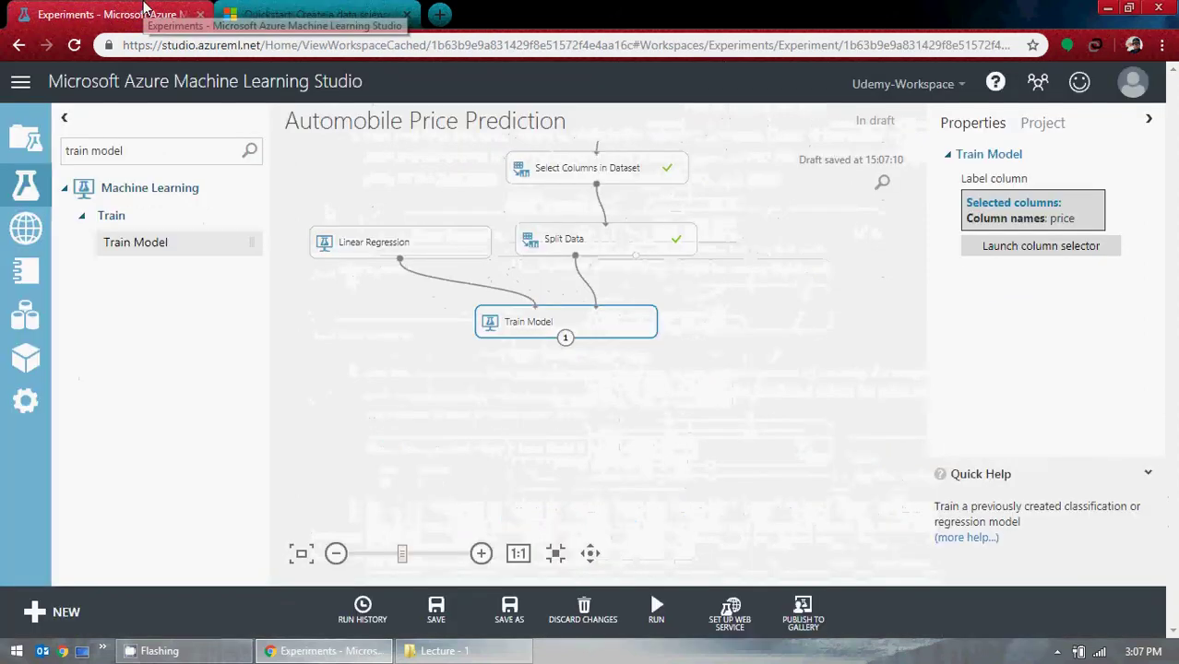
right_click(619, 331)
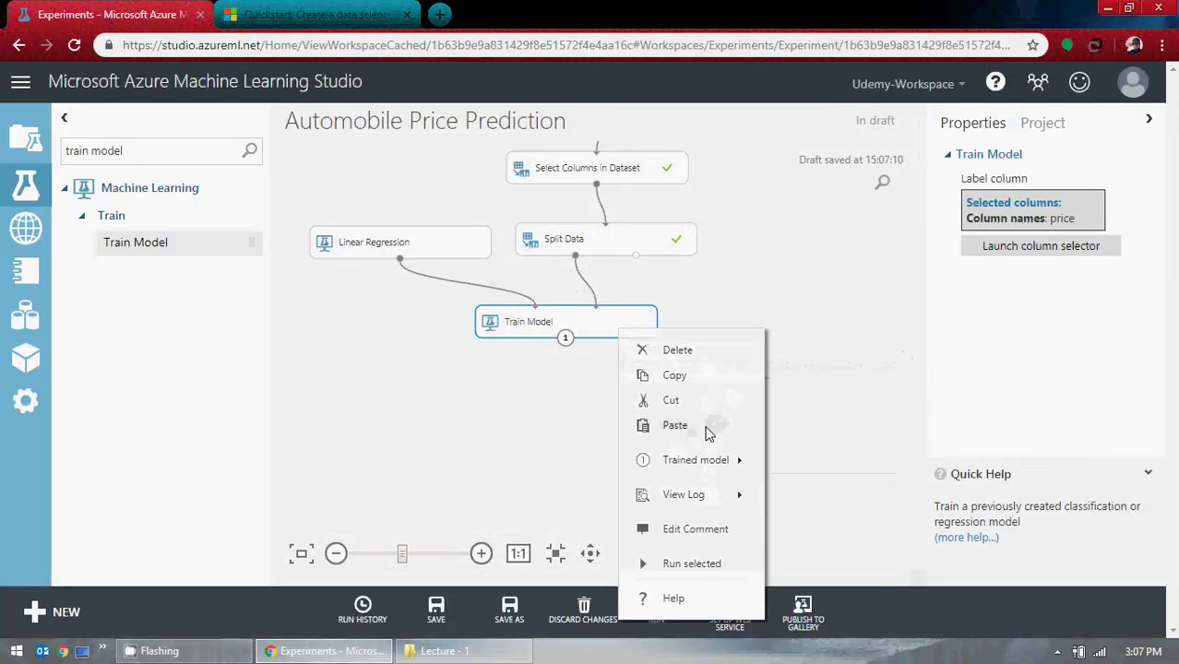
click(683, 563)
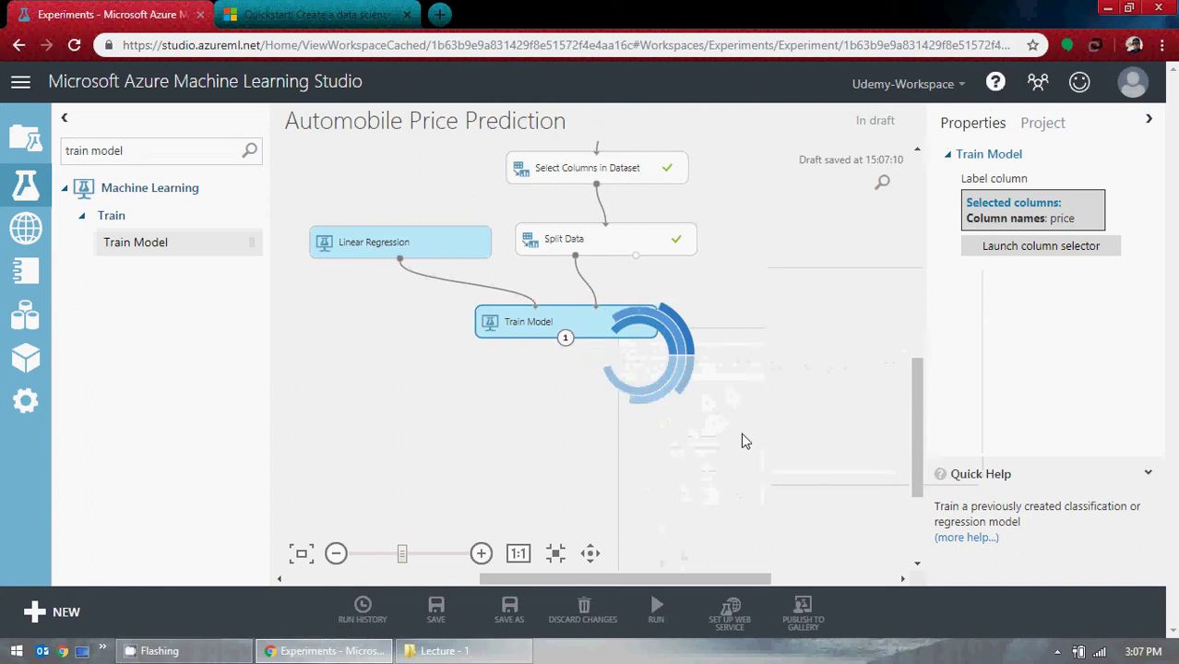
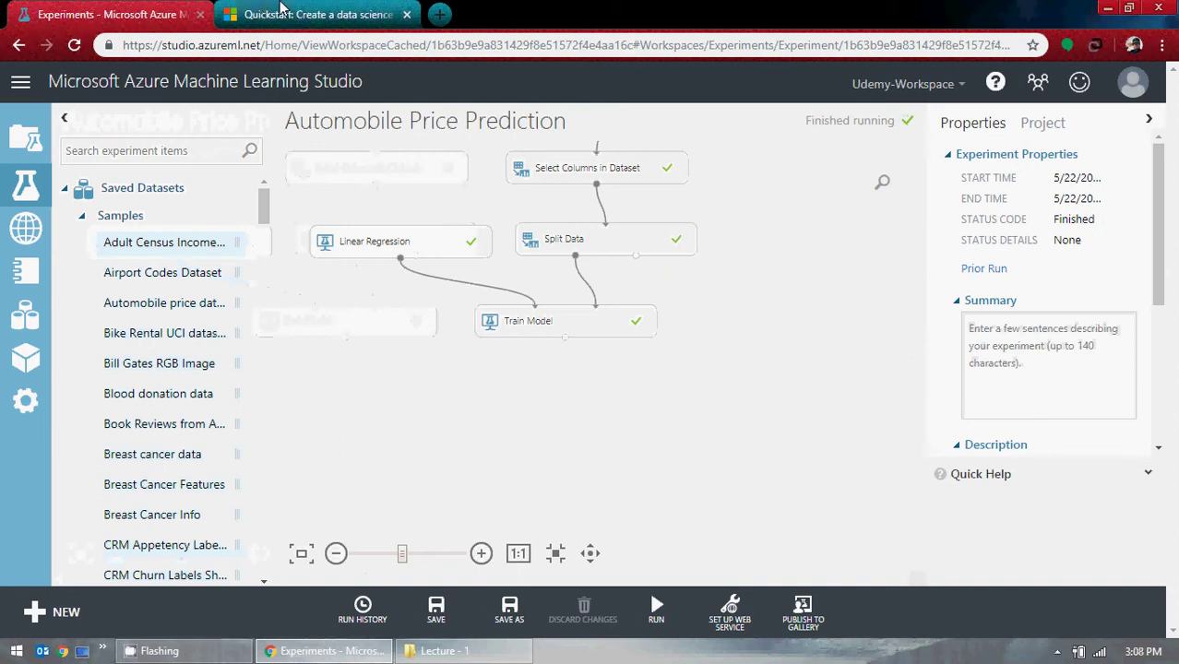
Find the Score Model module with "score" and place it below Train Model on the canvas.
key(ctrl+Tab)
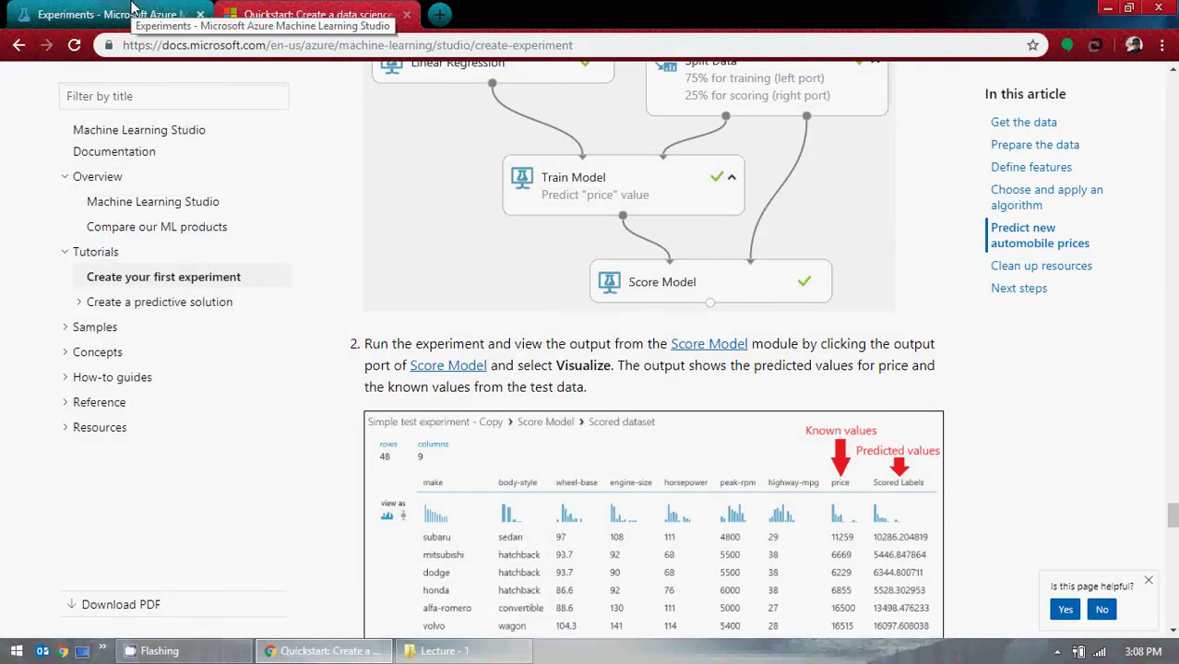
click(126, 11)
text(score)
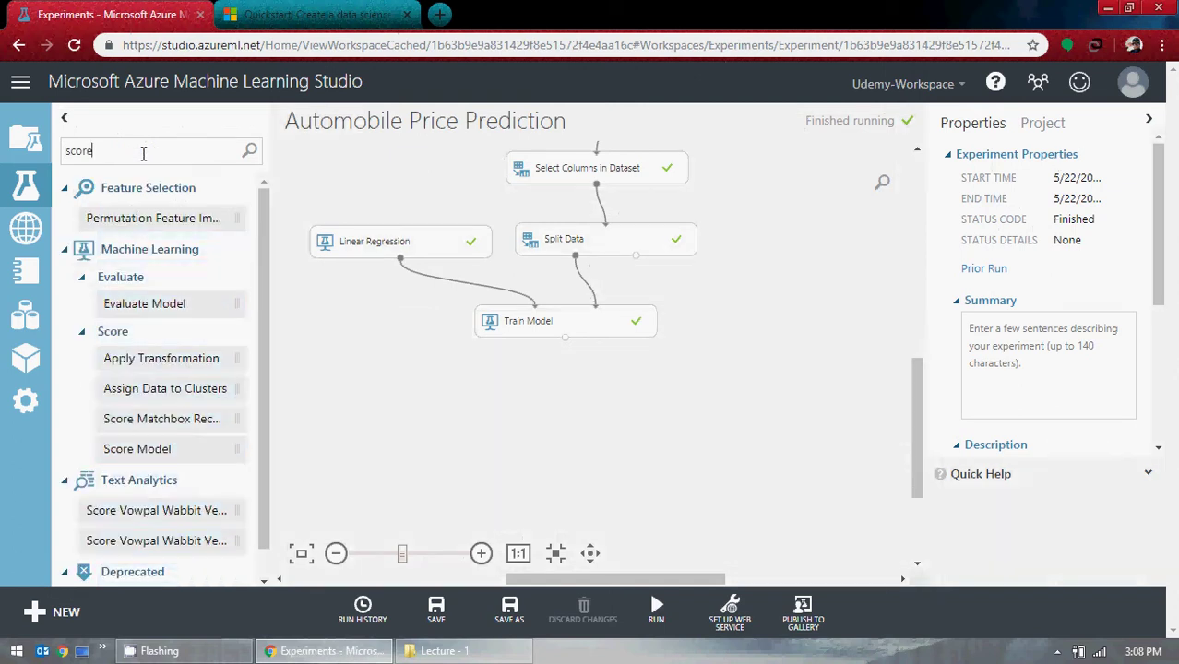
drag(171, 448, 549, 409)
Connect Train Model's output and Split Data's second output to Score Model's left and right inputs, and rearrange the Train Model and Score Model modules.
drag(565, 338, 536, 393)
drag(631, 417, 671, 411)
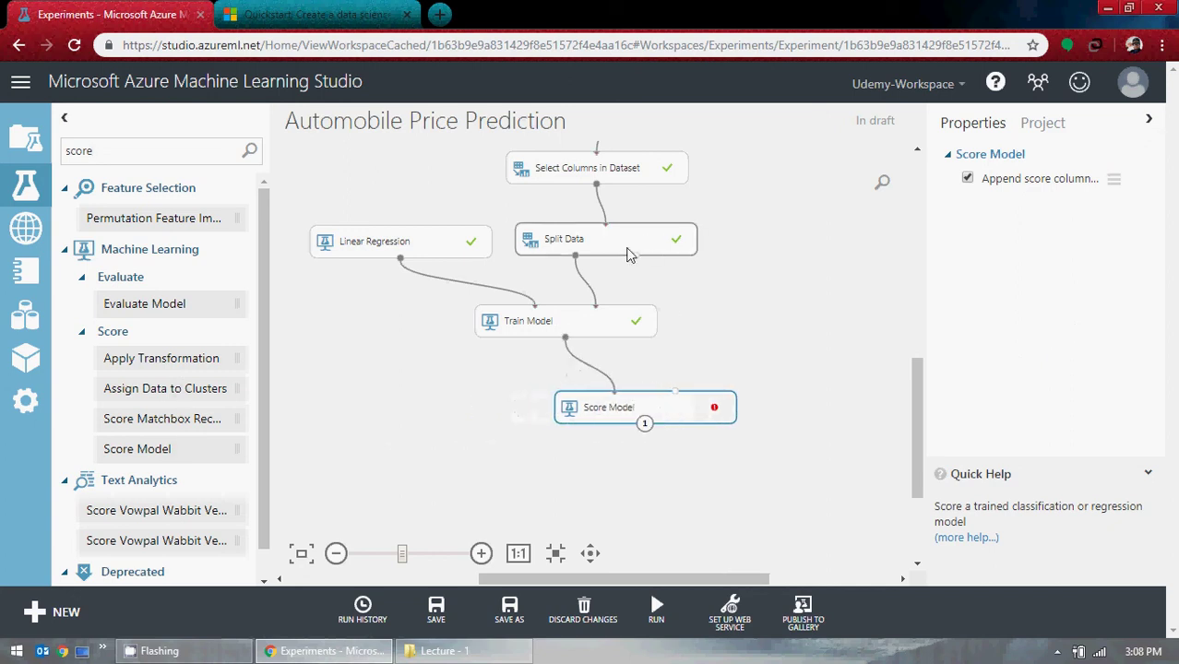
drag(636, 255, 677, 394)
drag(537, 321, 466, 326)
drag(634, 413, 608, 423)
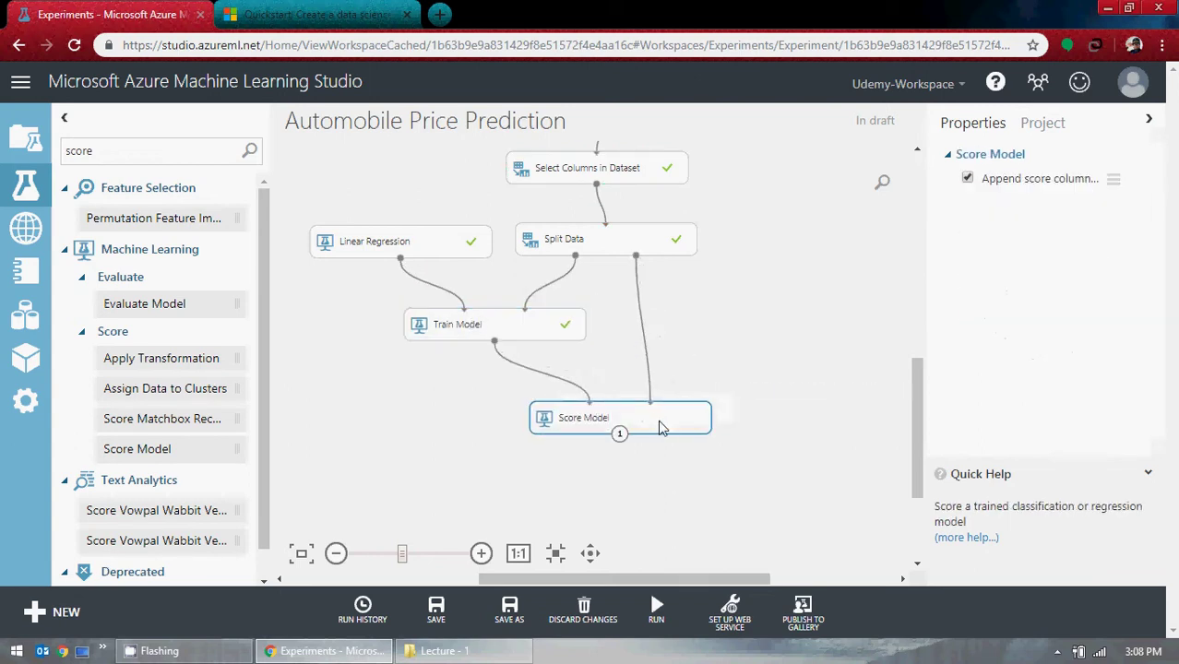
Run only the Score Model module.
right_click(647, 419)
mouse_move(683, 489)
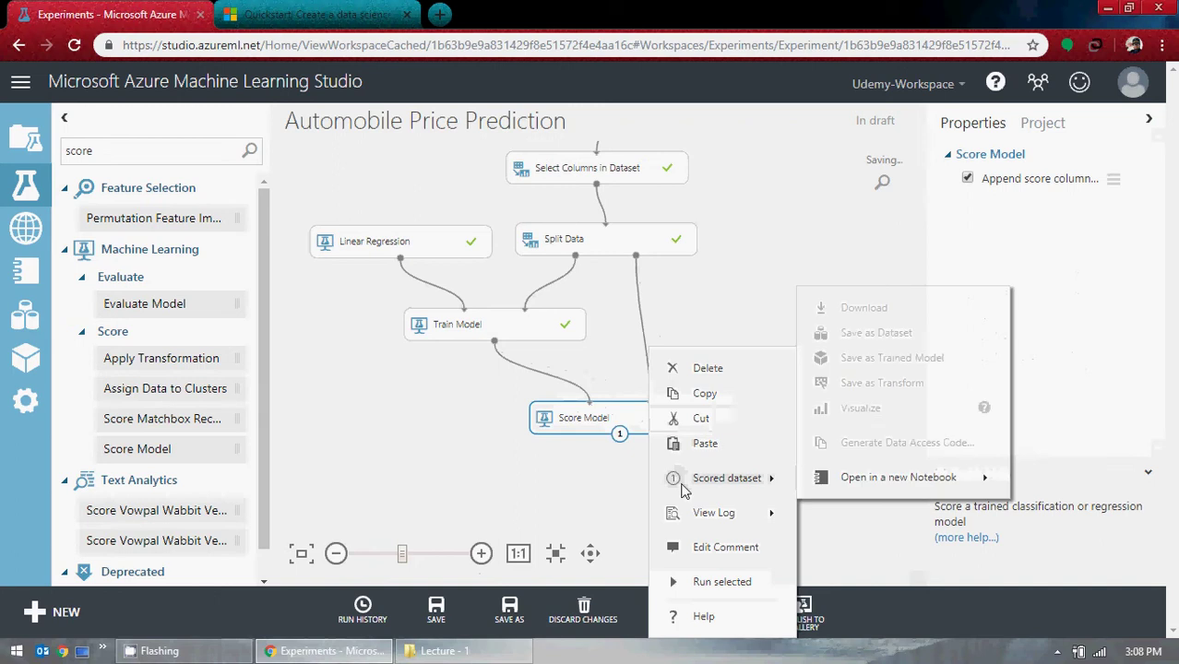
click(722, 582)
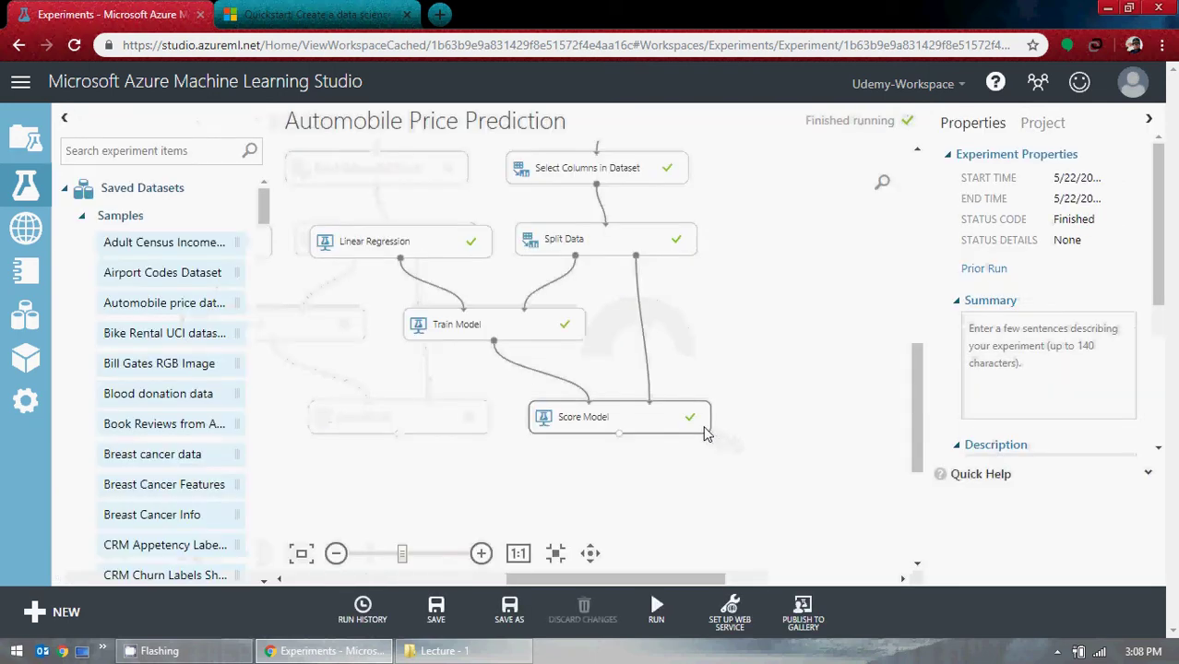
Visualize Score Model's scored dataset and compare the price and Scored Labels columns across all rows with the statistics pane collapsed.
right_click(620, 439)
click(684, 547)
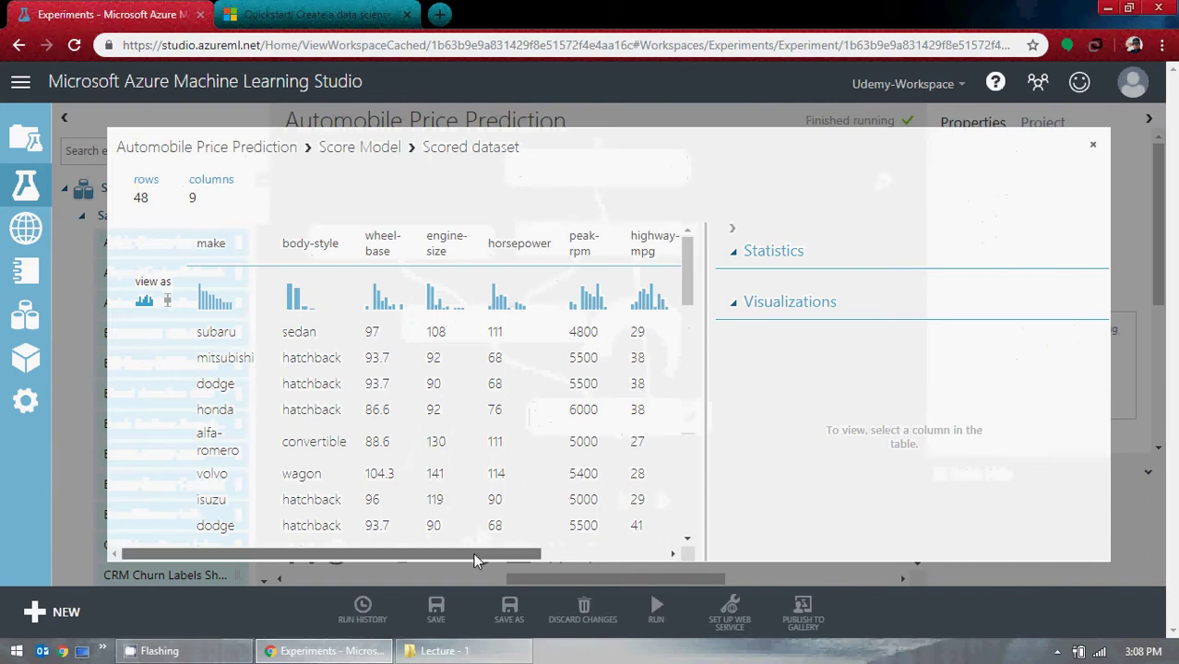
drag(473, 552, 634, 556)
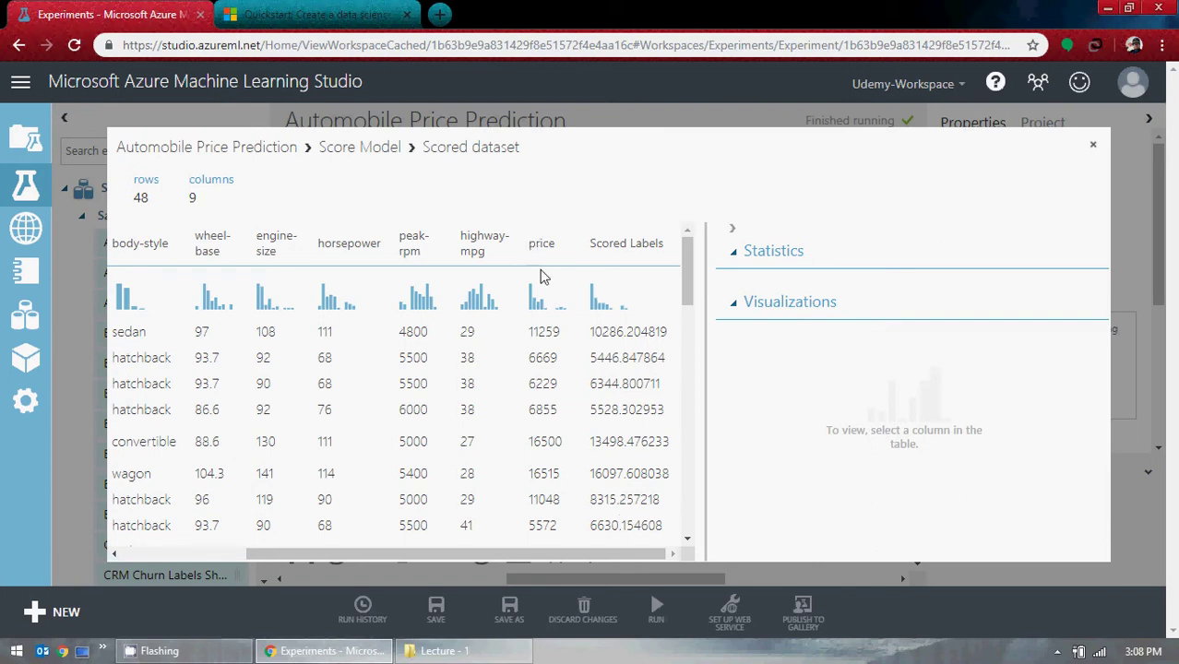
scroll(544, 376, down, 10)
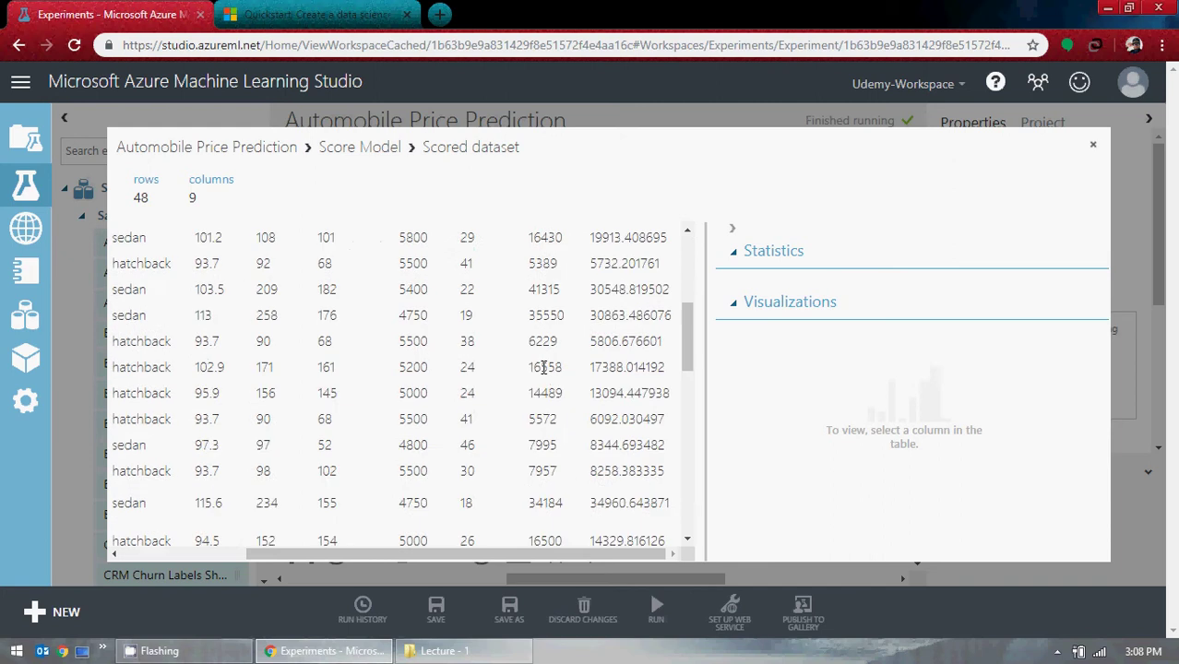
scroll(543, 366, down, 2)
scroll(544, 366, up, 10)
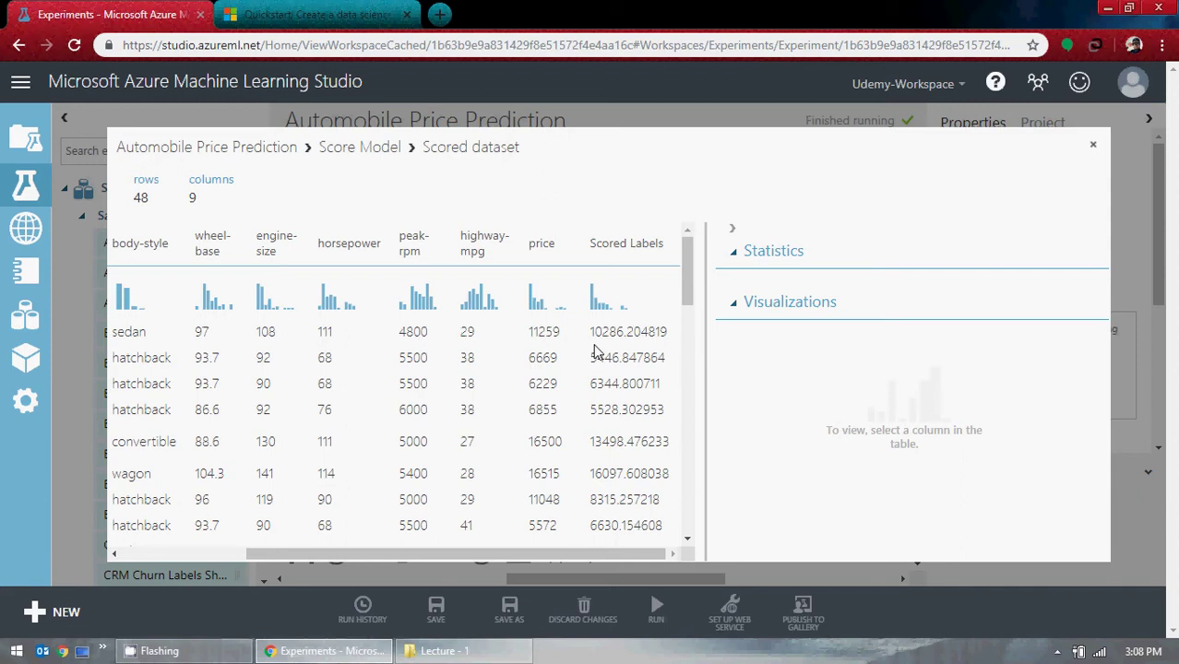
click(732, 229)
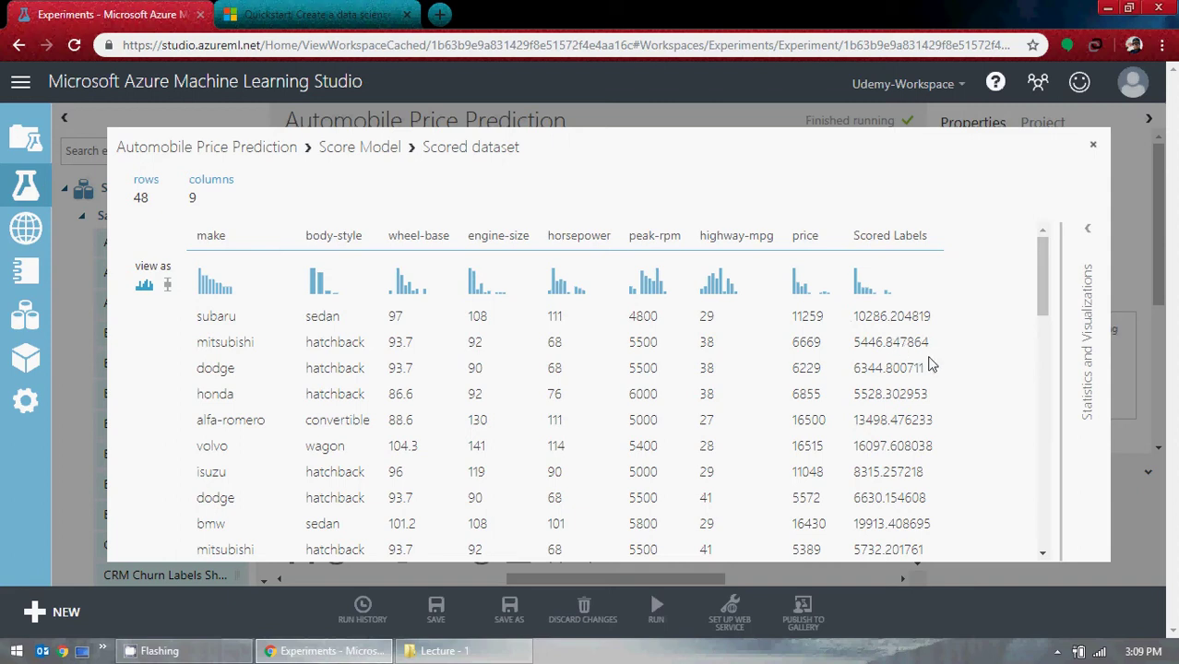
scroll(920, 363, down, 10)
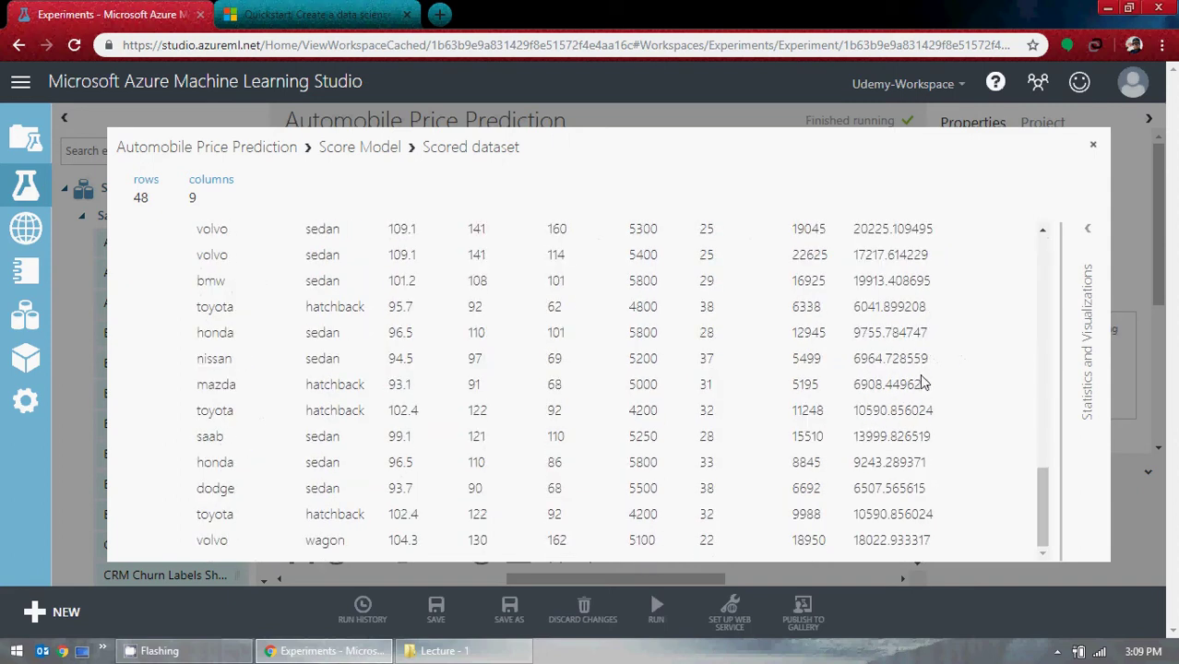
scroll(917, 365, up, 10)
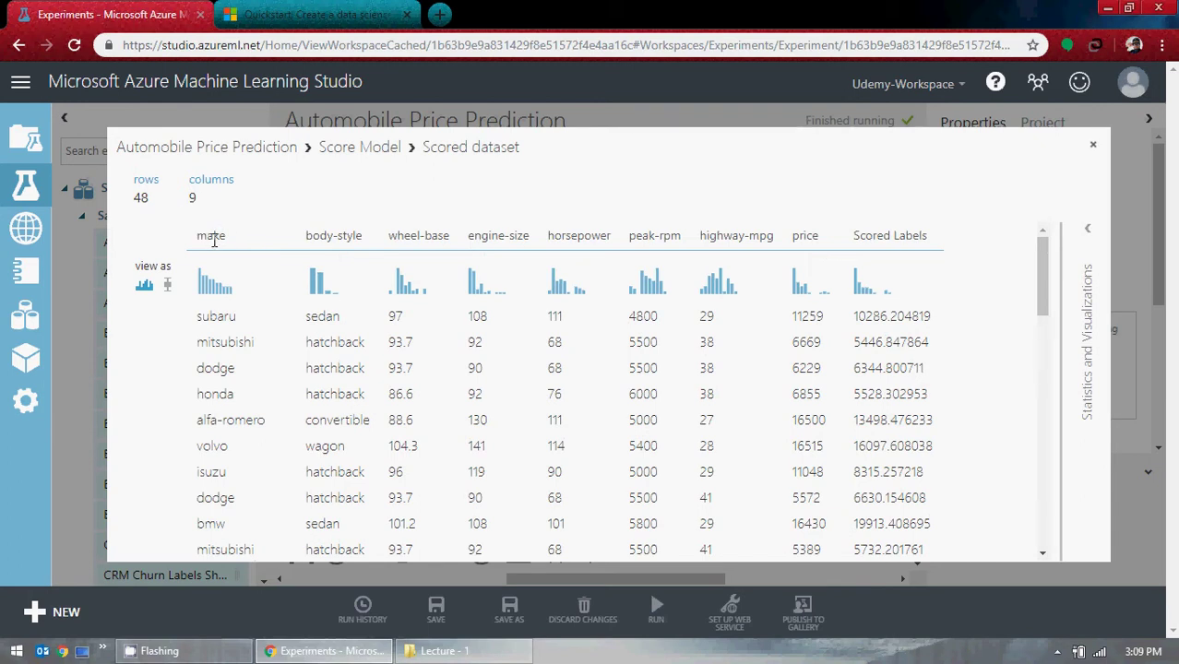
click(1092, 144)
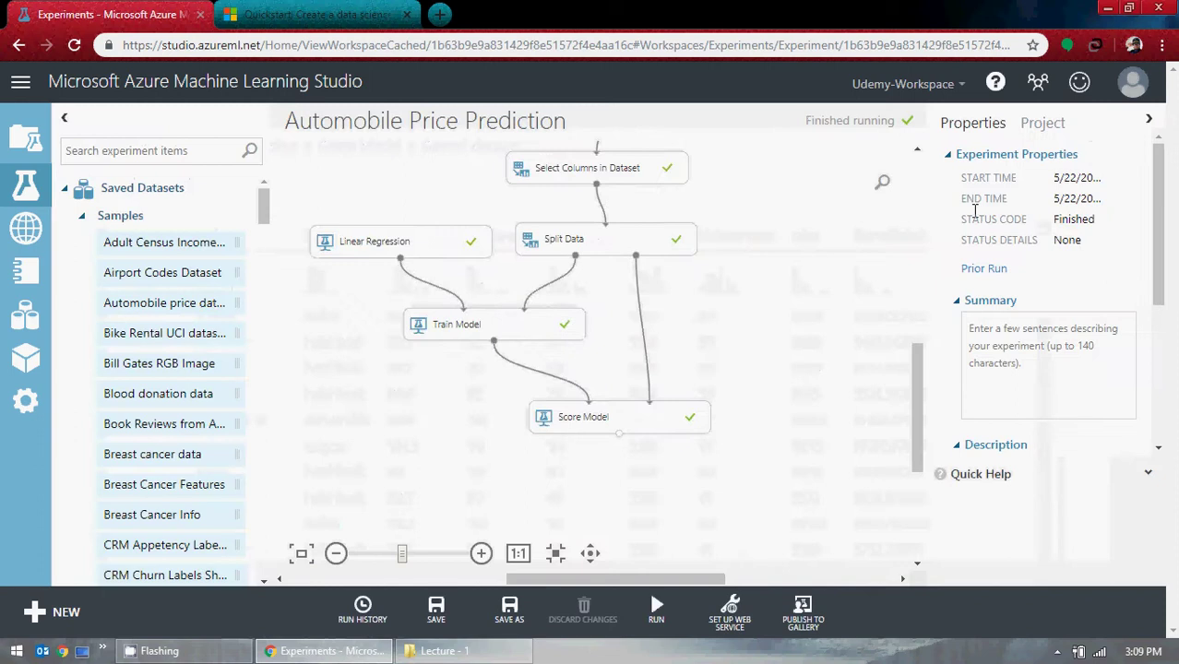
Review the columns selected in the Select Columns in Dataset module that feeds Split Data.
click(570, 166)
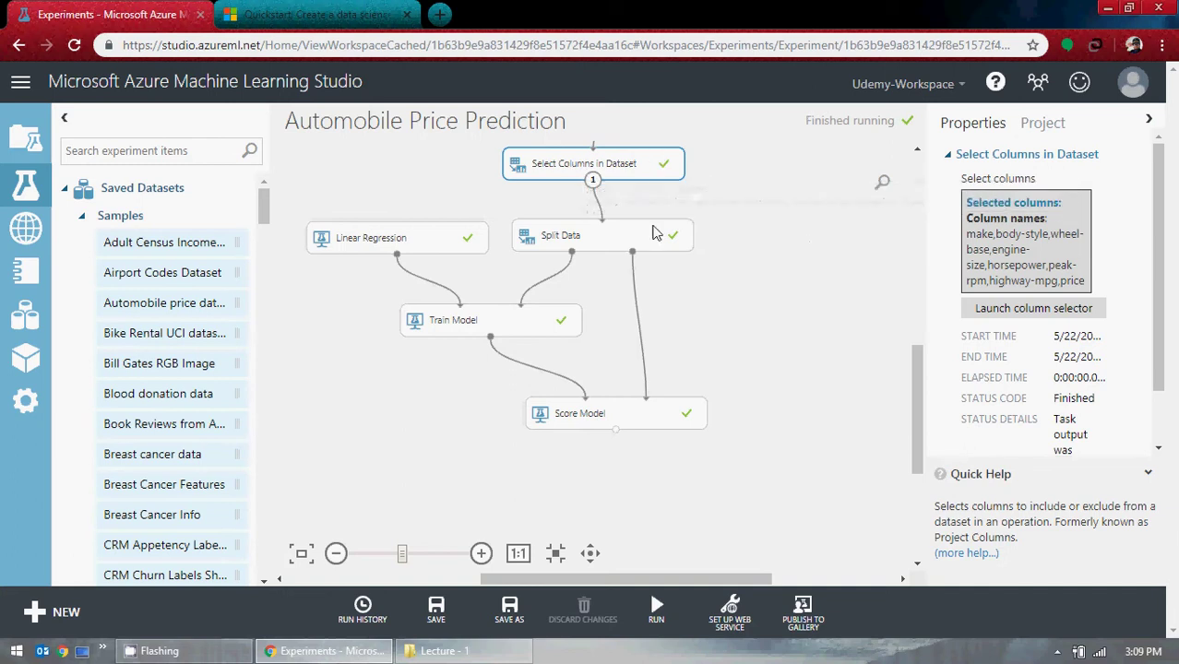
drag(919, 378, 910, 346)
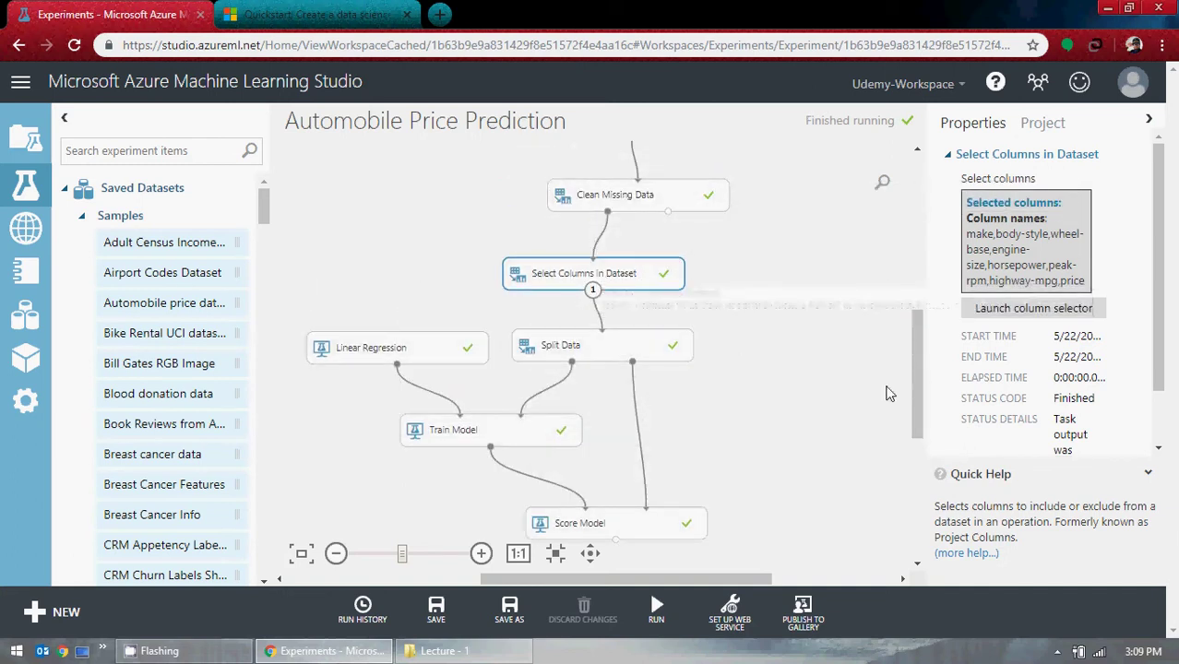
drag(913, 346, 915, 381)
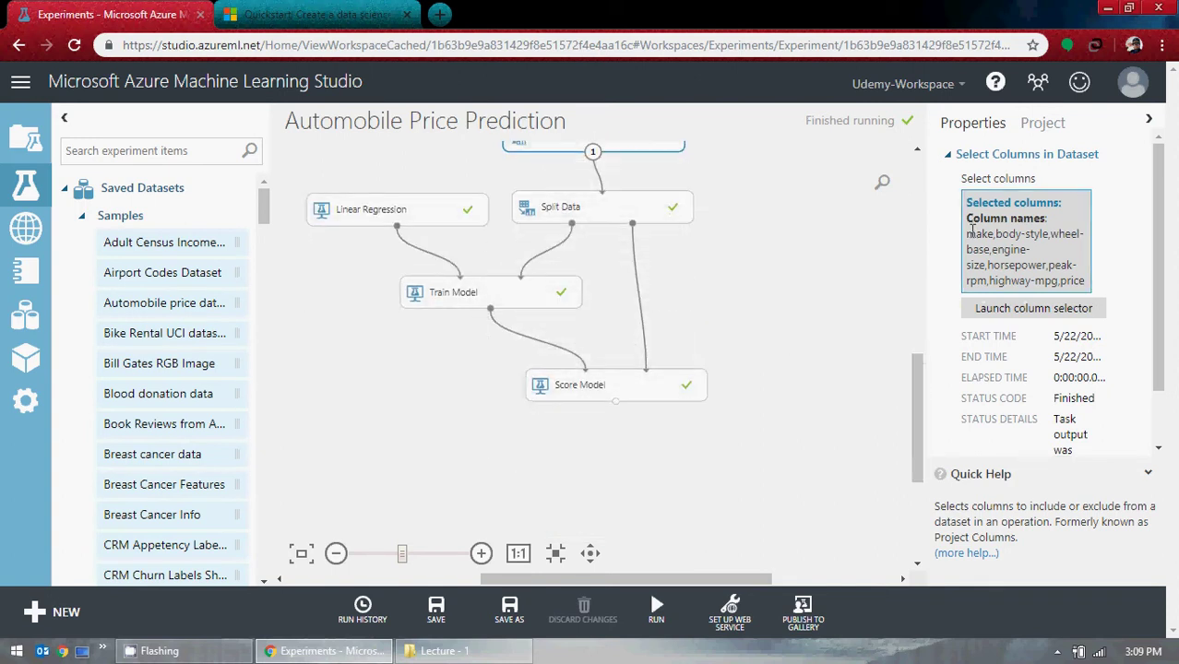
Reopen the scored dataset visualization to examine the feature columns alongside the known and predicted prices, then close it.
right_click(617, 406)
click(681, 523)
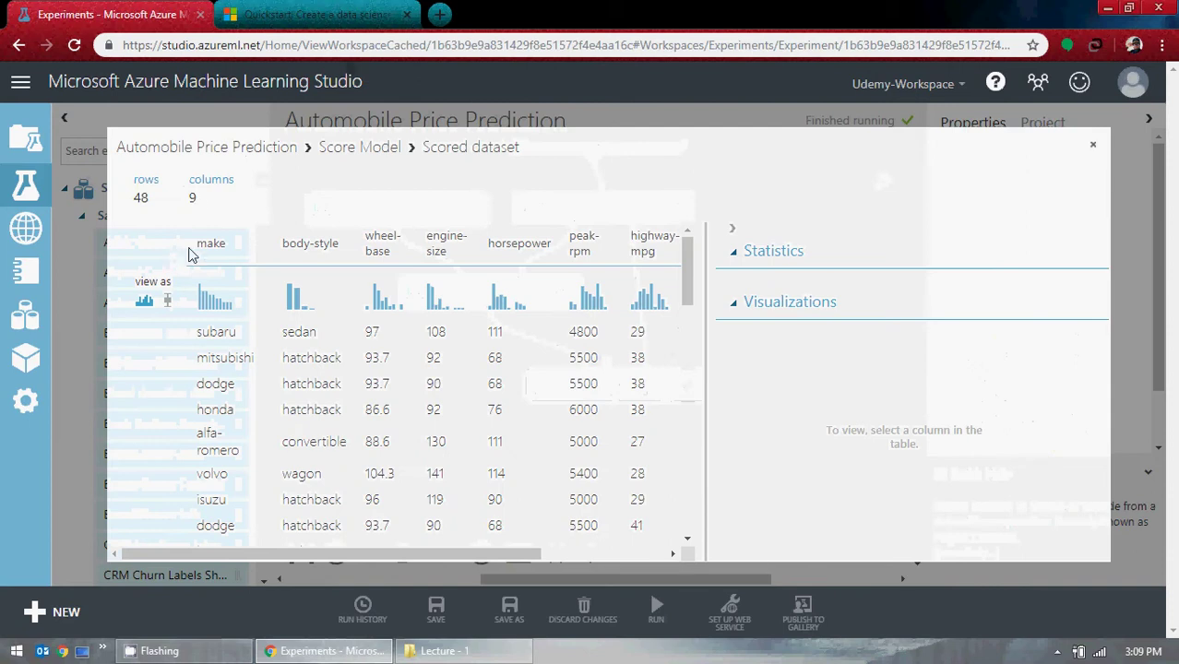
scroll(242, 295, down, 1)
scroll(231, 277, up, 1)
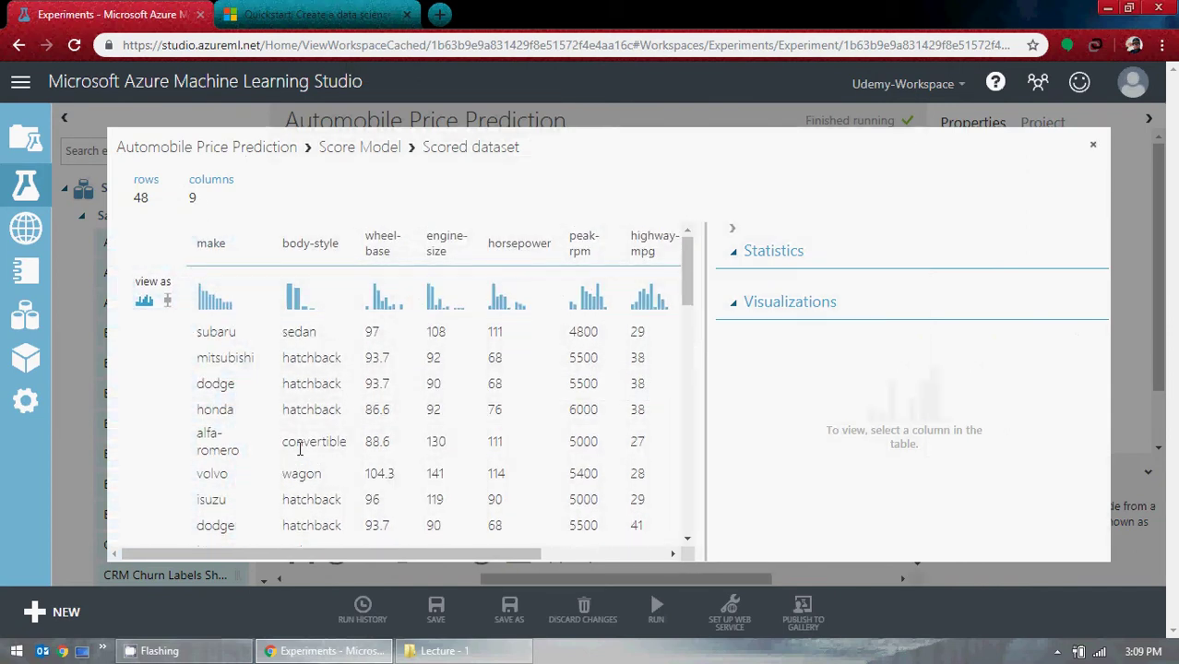
drag(260, 553, 429, 554)
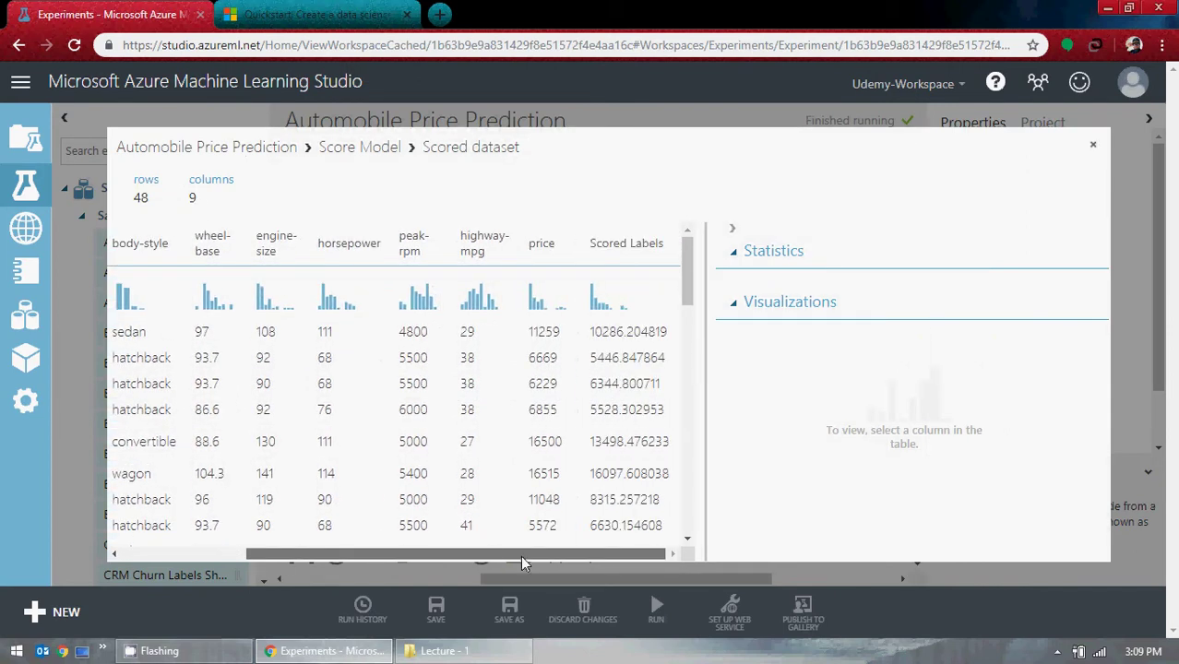
drag(520, 555, 456, 554)
click(1092, 145)
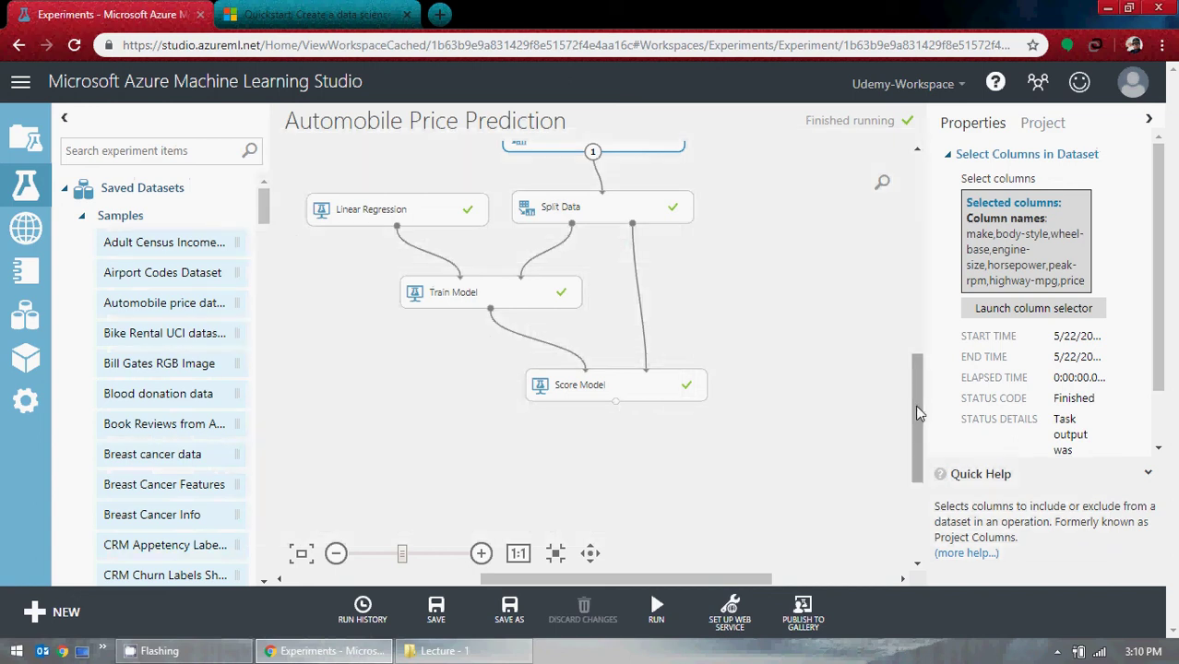
Following the quickstart's next instruction, add an Evaluate Model module below Score Model and connect Score Model's output to its first input.
scroll(916, 413, down, 2)
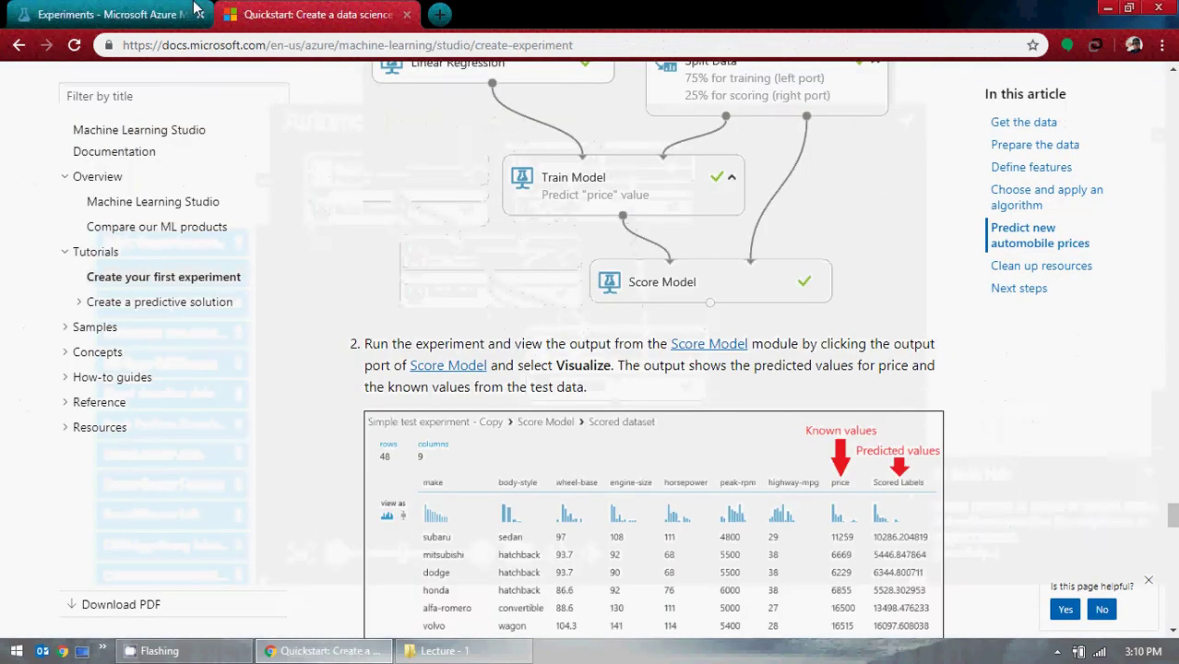
scroll(442, 313, down, 8)
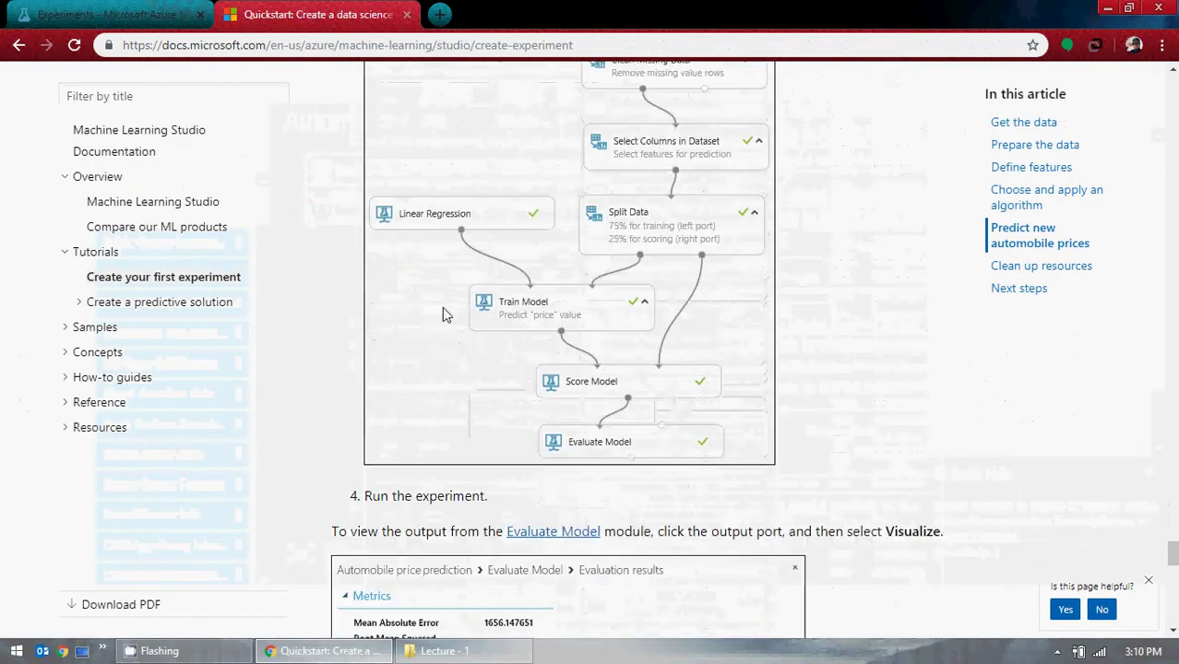
scroll(442, 313, down, 1)
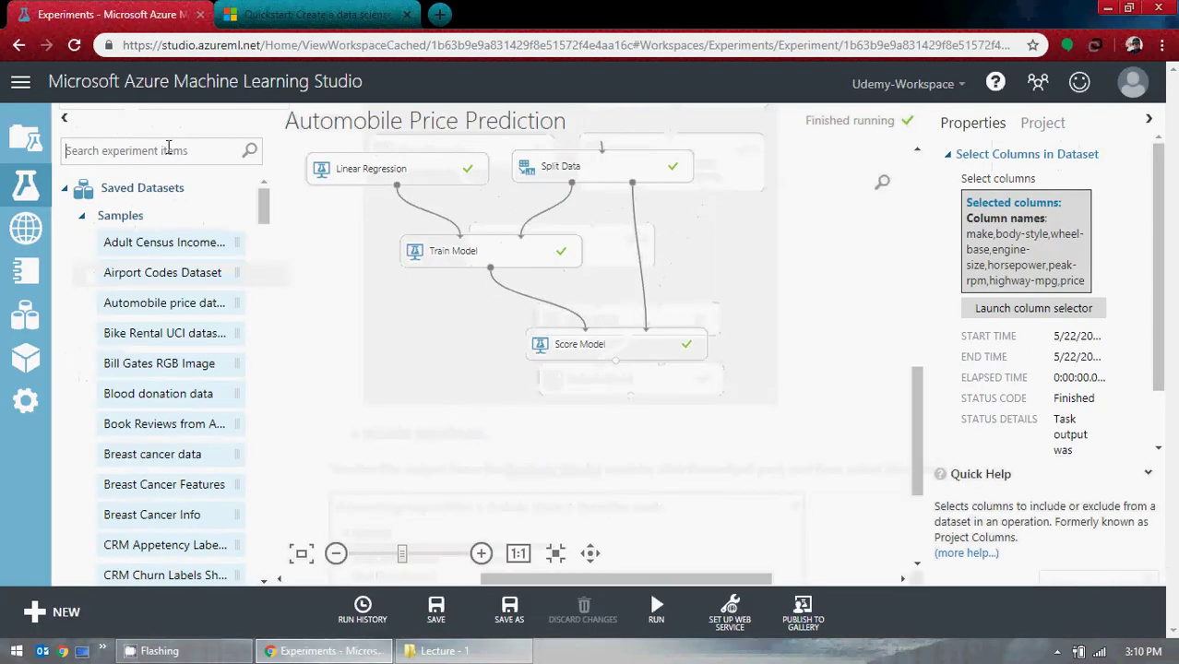
text(evaluate)
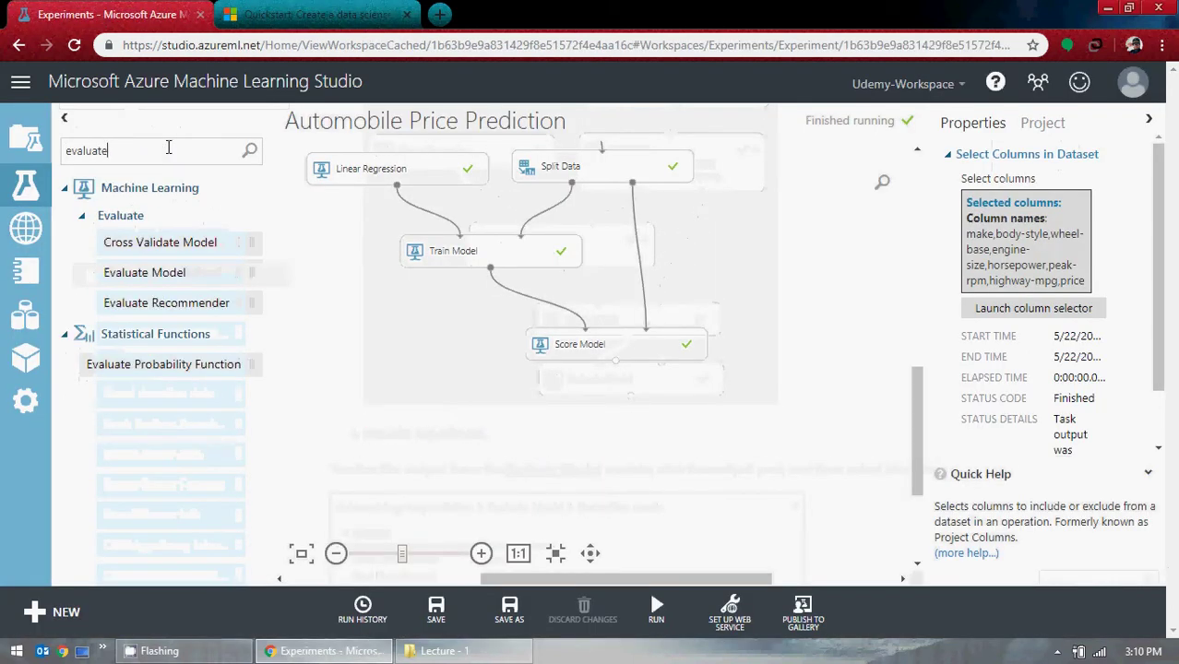
drag(169, 273, 594, 422)
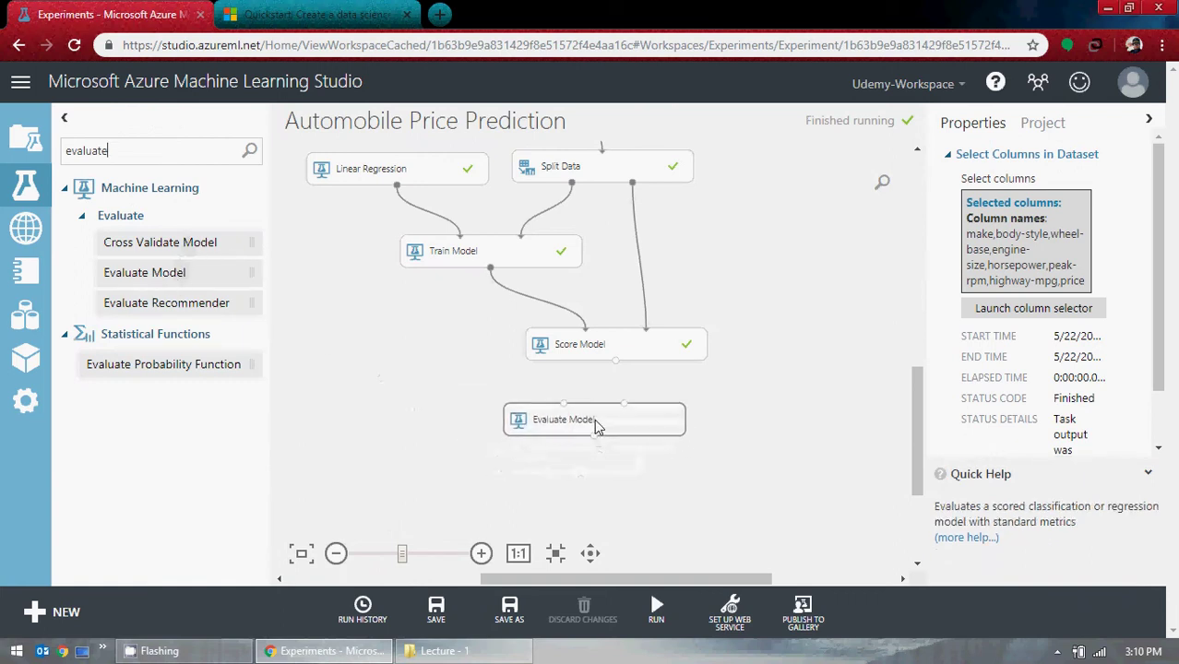
drag(617, 365, 587, 419)
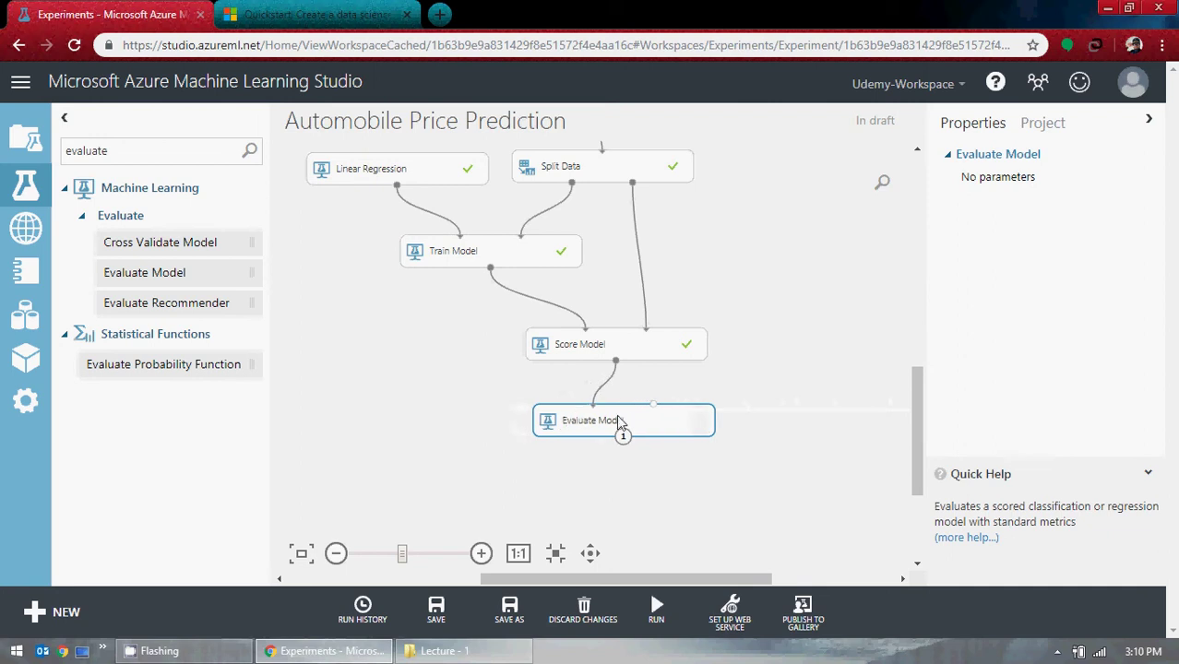
Run only the Evaluate Model module and visualize its evaluation results, covering both the metrics and the error histogram.
right_click(633, 422)
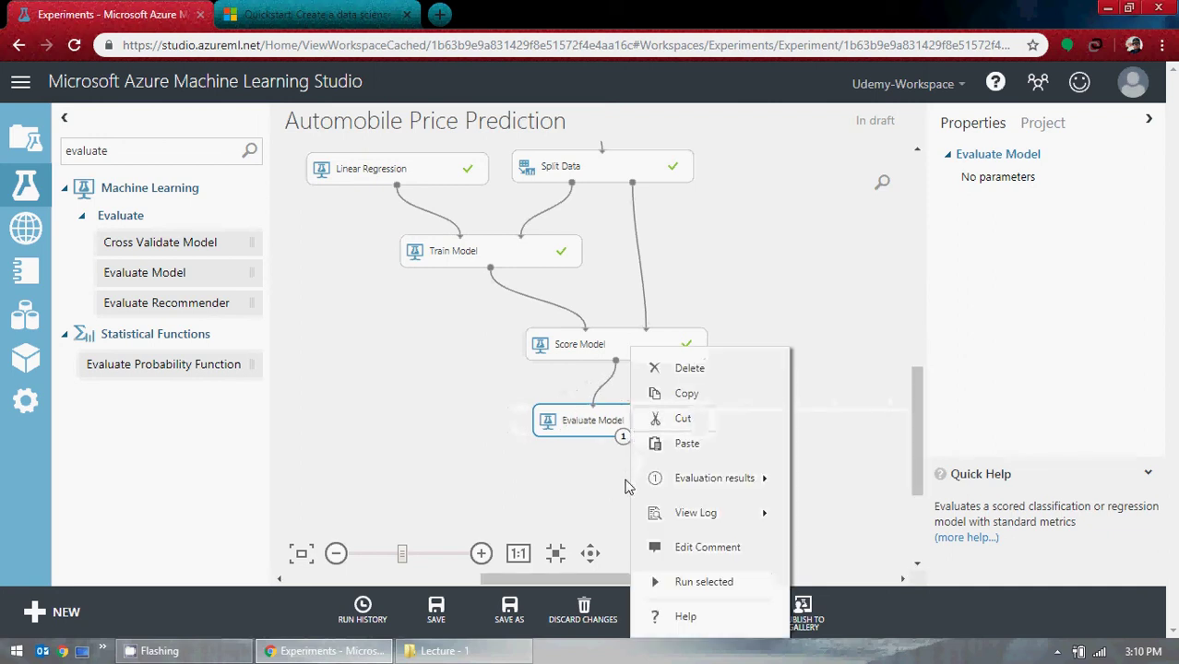
click(703, 582)
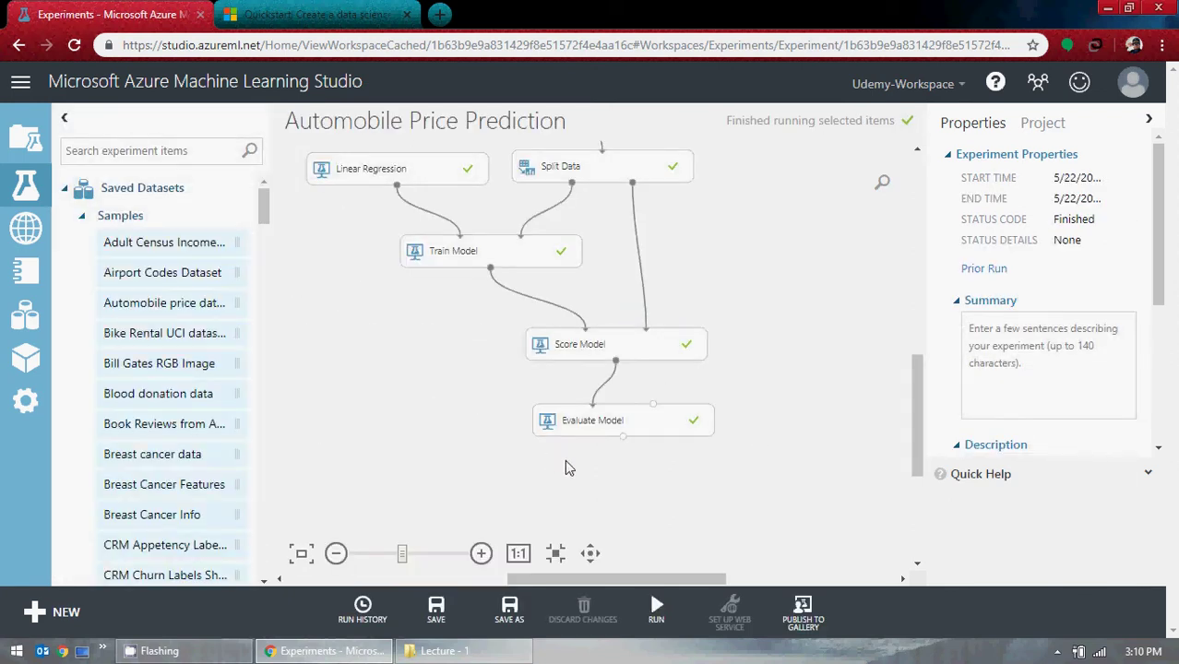
right_click(622, 439)
click(681, 547)
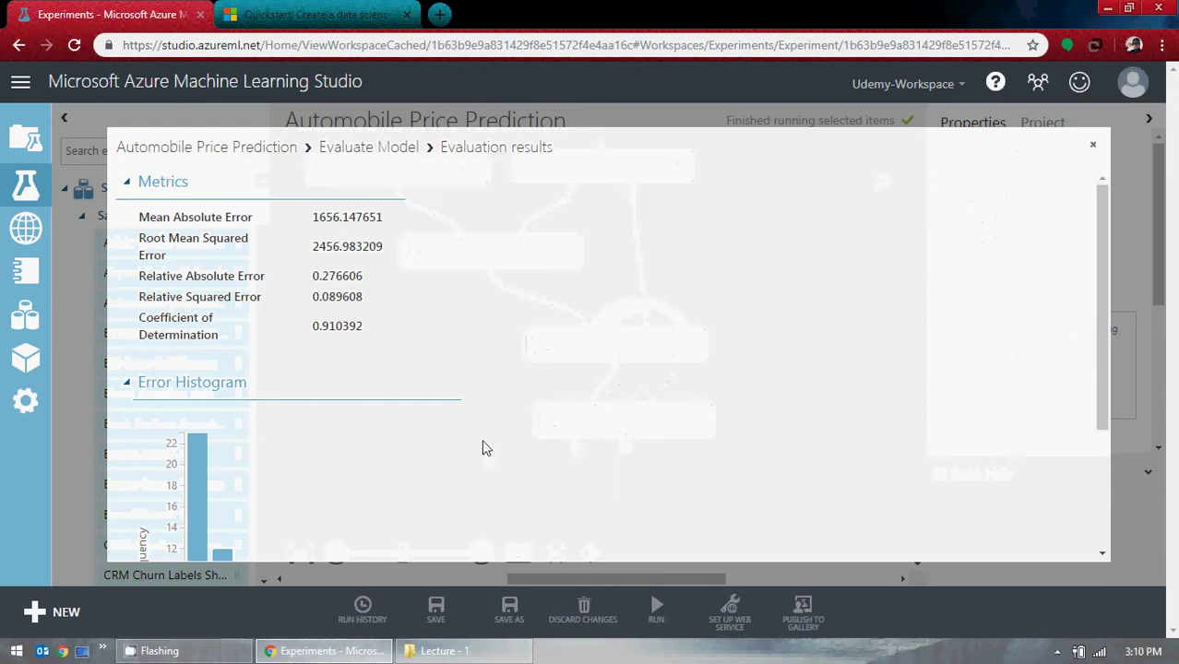
scroll(464, 400, down, 2)
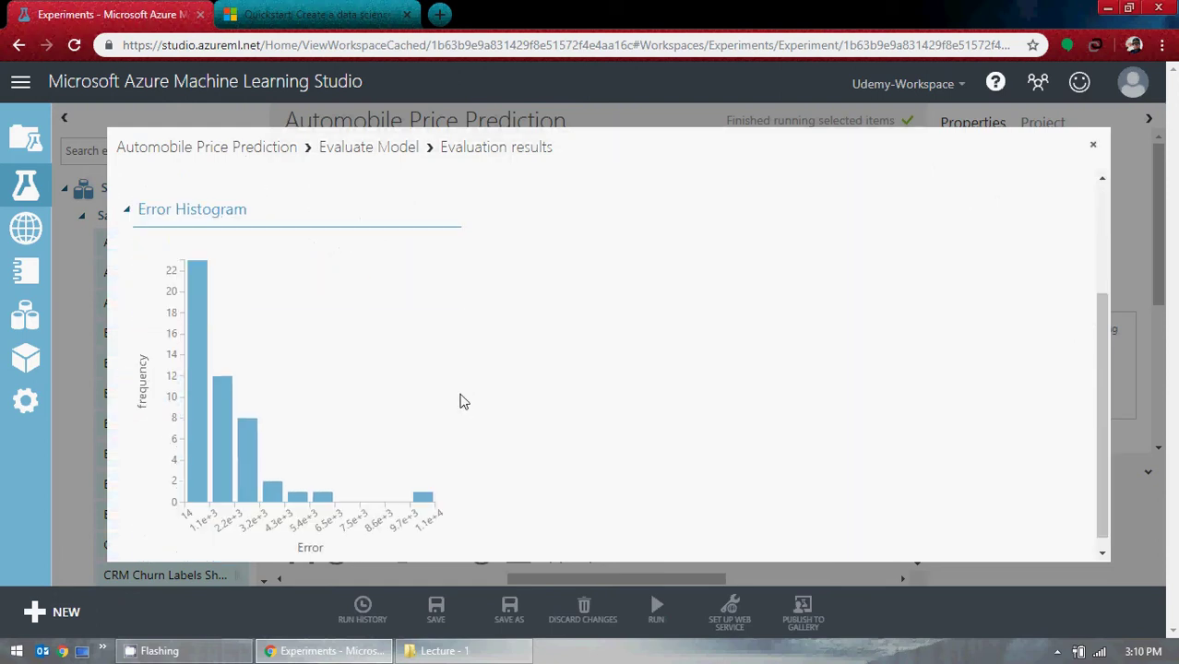
scroll(464, 400, up, 2)
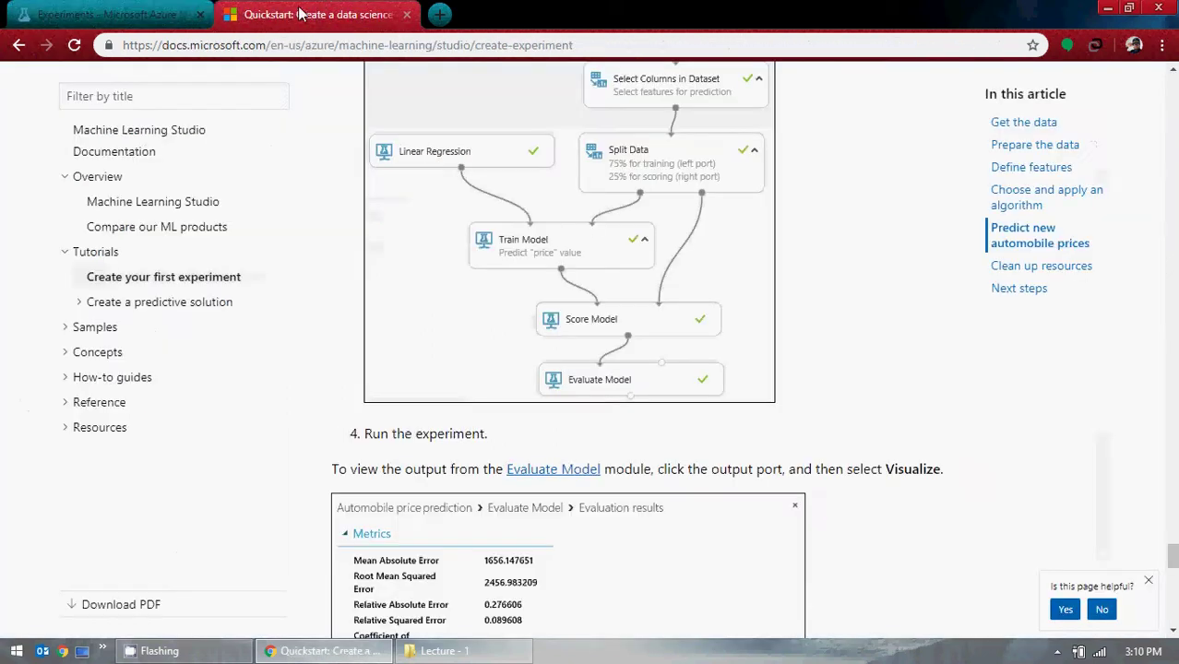
Compare the Evaluate Model metrics with the quickstart's explanations of the error statistics.
click(297, 11)
scroll(735, 481, down, 5)
scroll(735, 481, down, 5)
scroll(590, 403, up, 3)
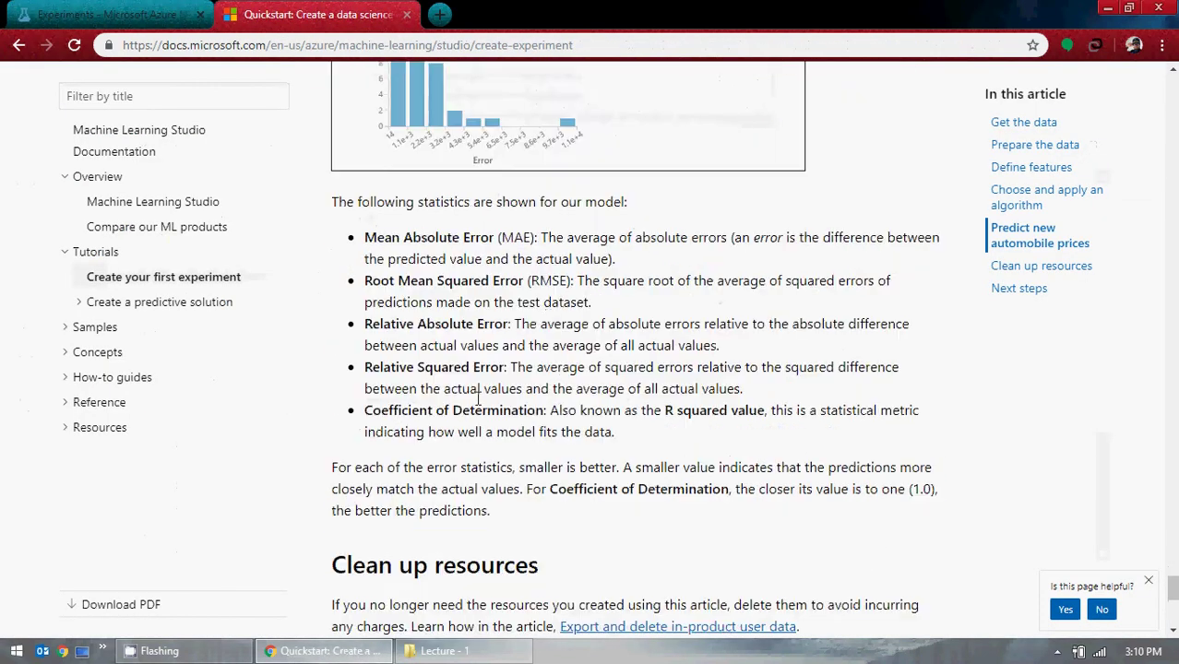
click(101, 13)
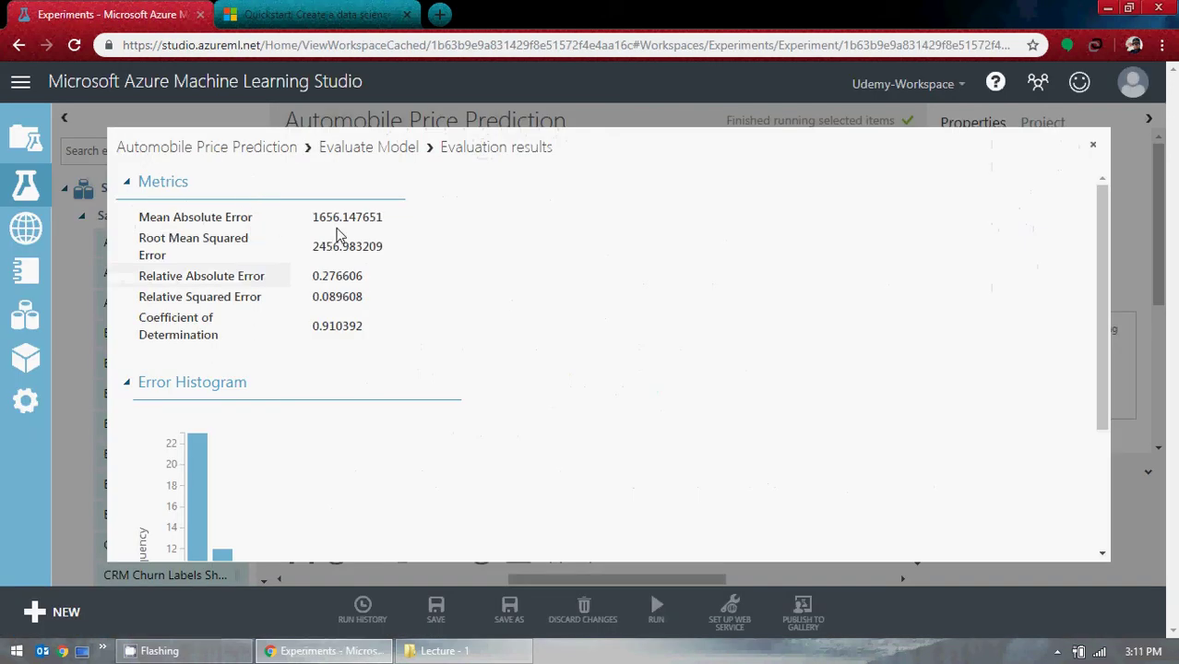
click(314, 14)
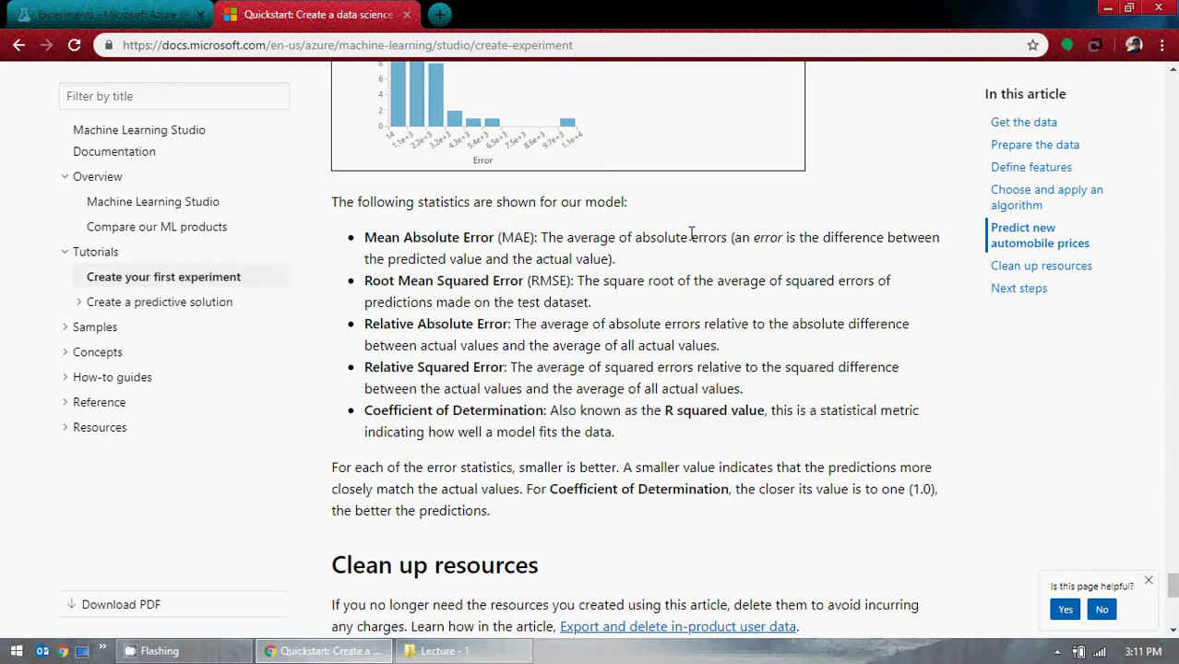
click(115, 13)
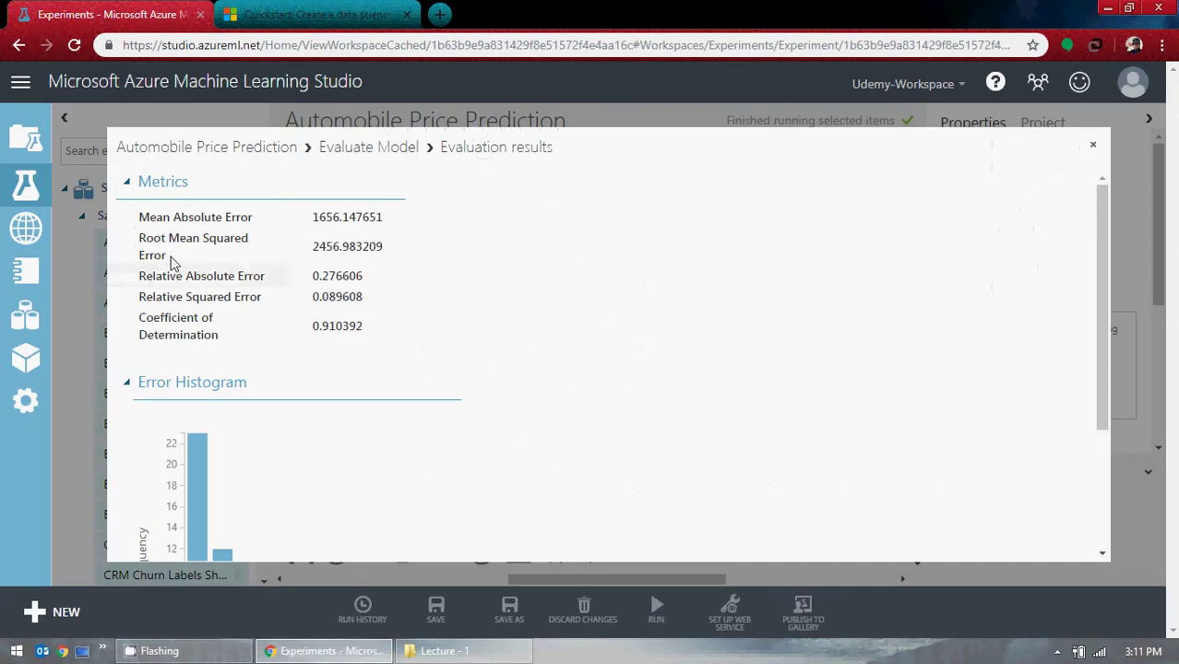
Examine the error histogram in the evaluation results, recheck the quickstart's statistic definitions, and close the results.
scroll(241, 323, down, 3)
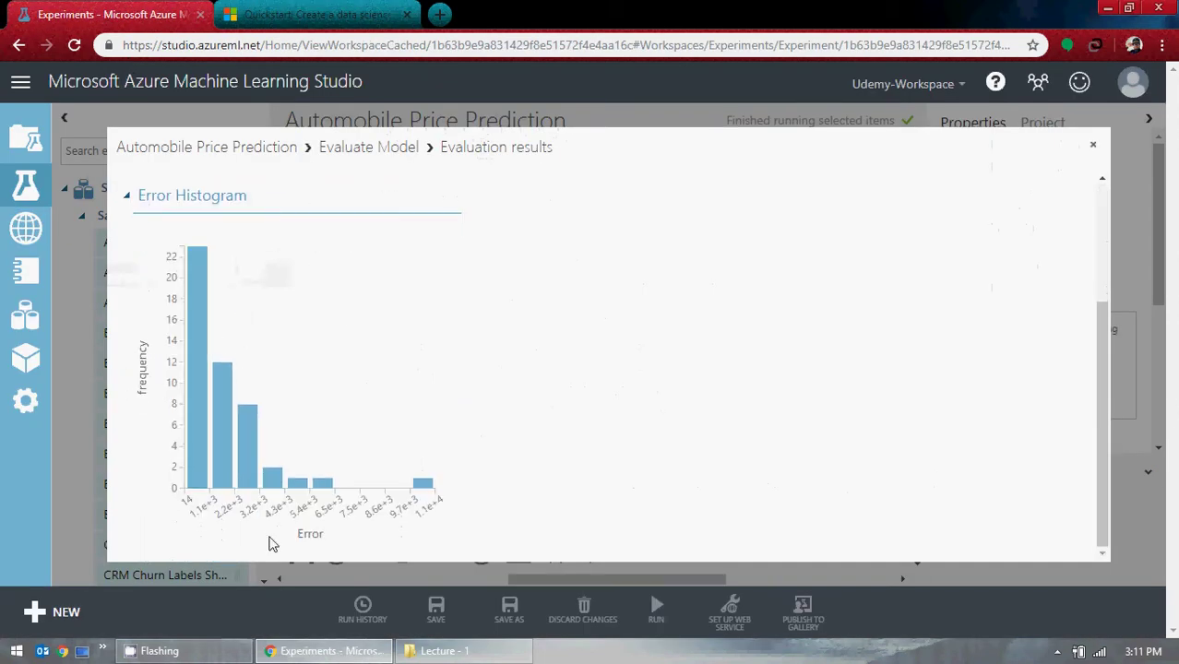
scroll(254, 388, up, 2)
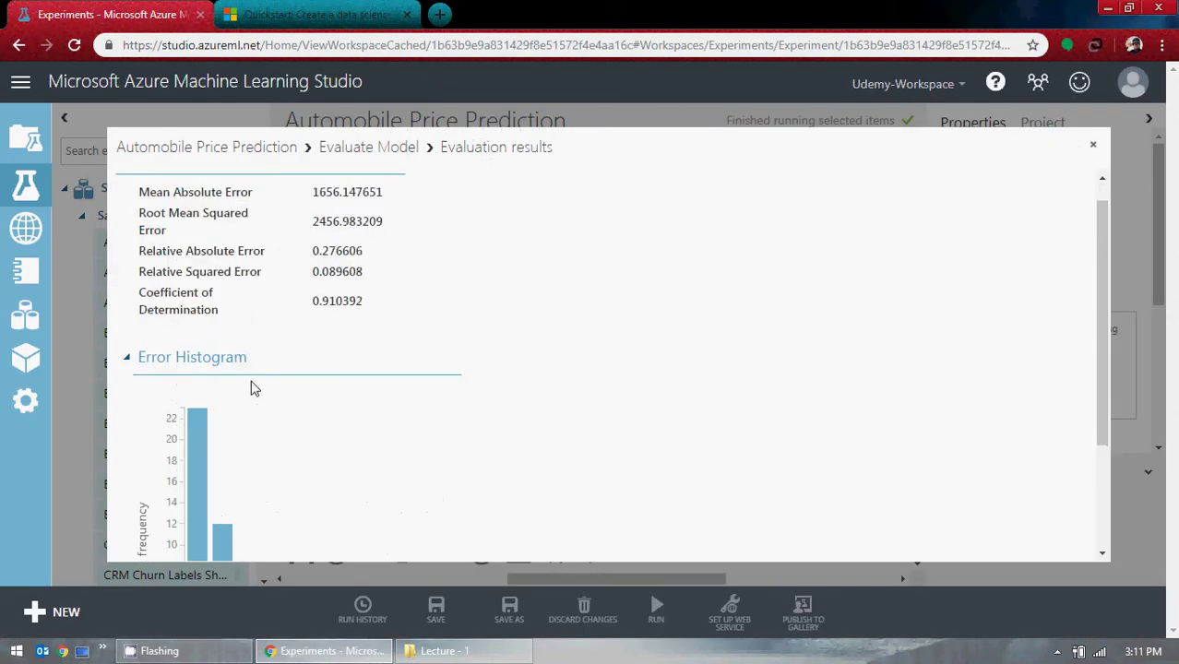
scroll(255, 388, up, 1)
scroll(282, 387, down, 3)
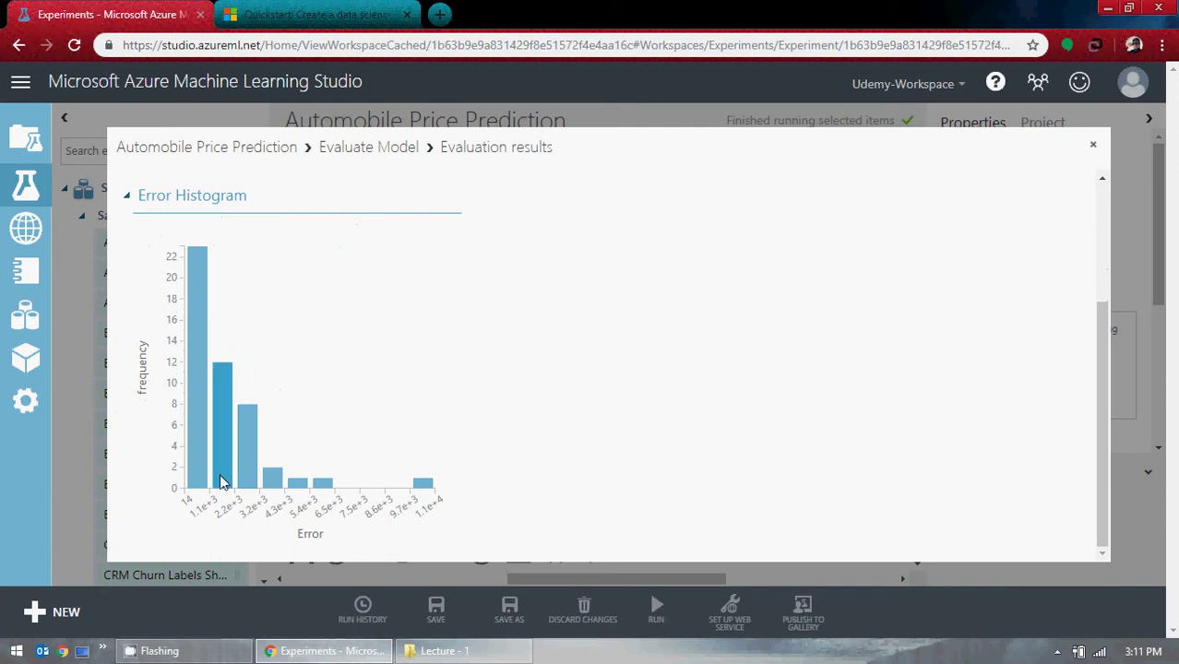
click(286, 14)
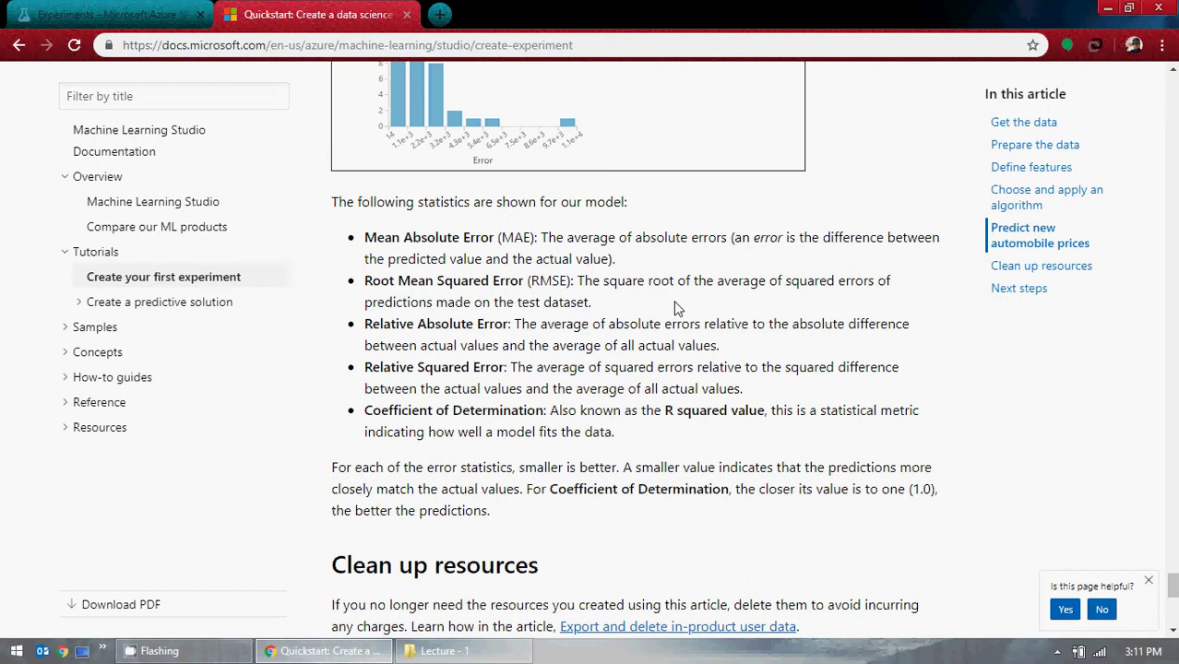
click(101, 14)
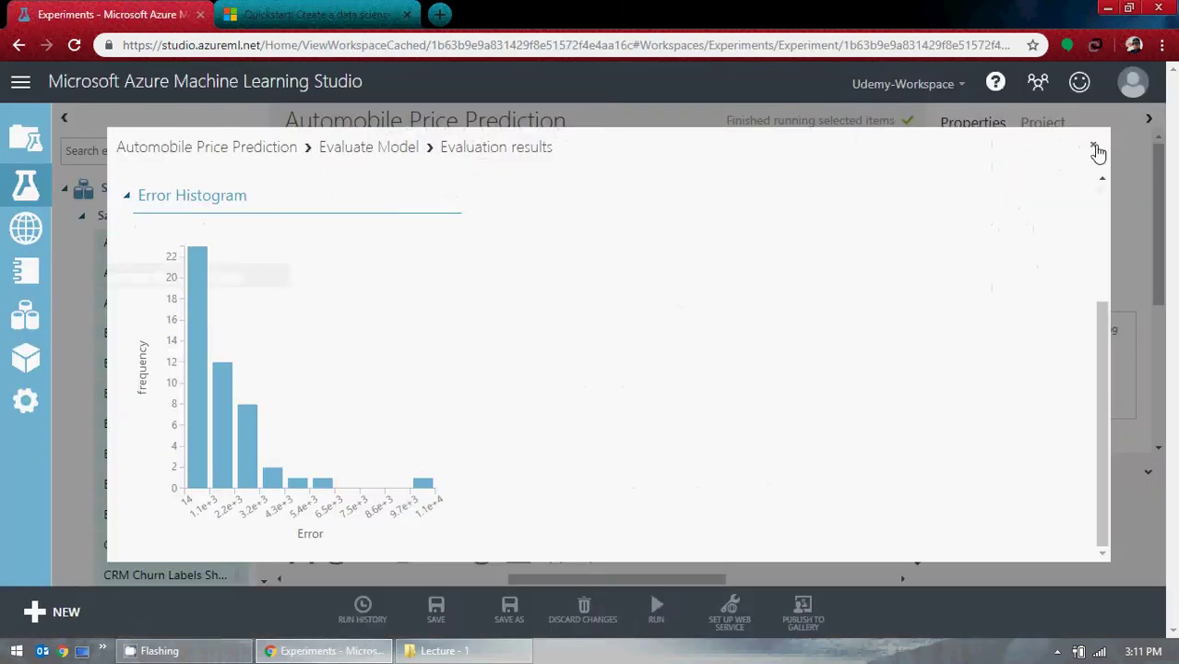
click(1095, 149)
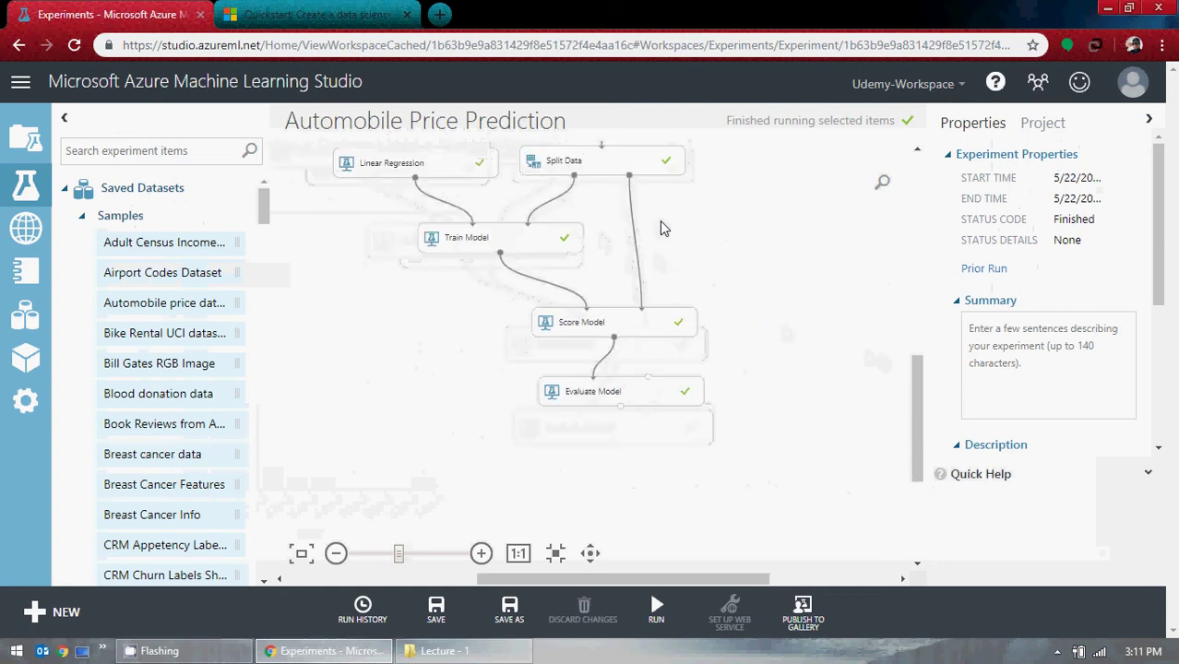
Check the Split Data settings and read the quickstart's explanation of the Coefficient of Determination.
click(605, 166)
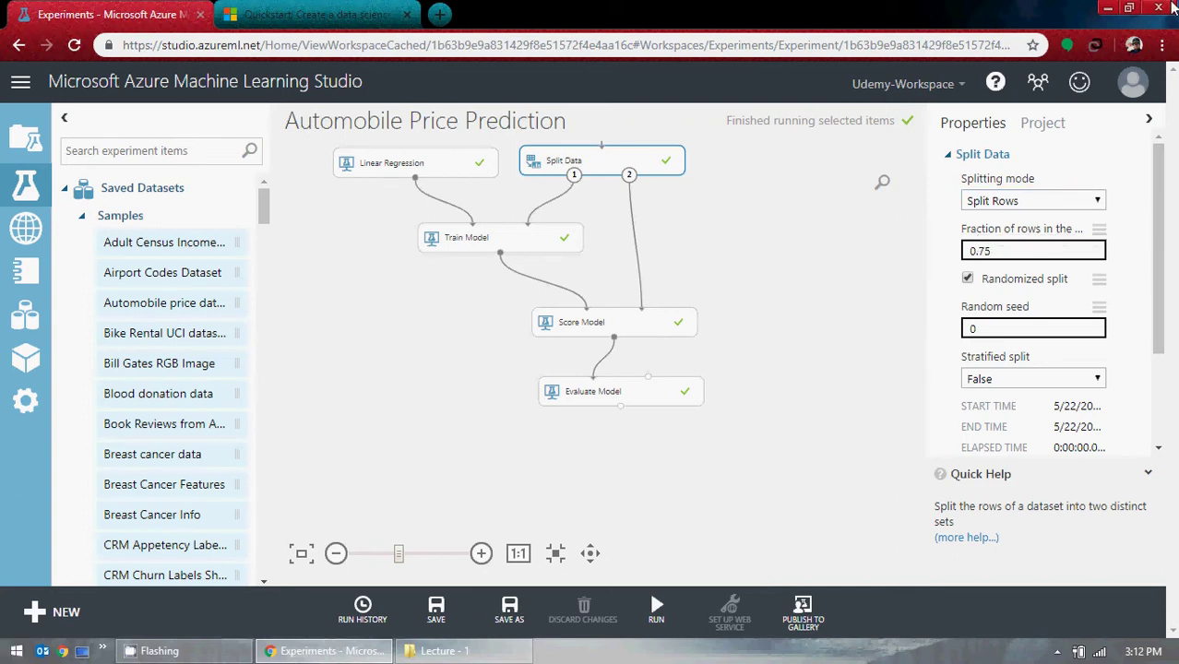
click(316, 11)
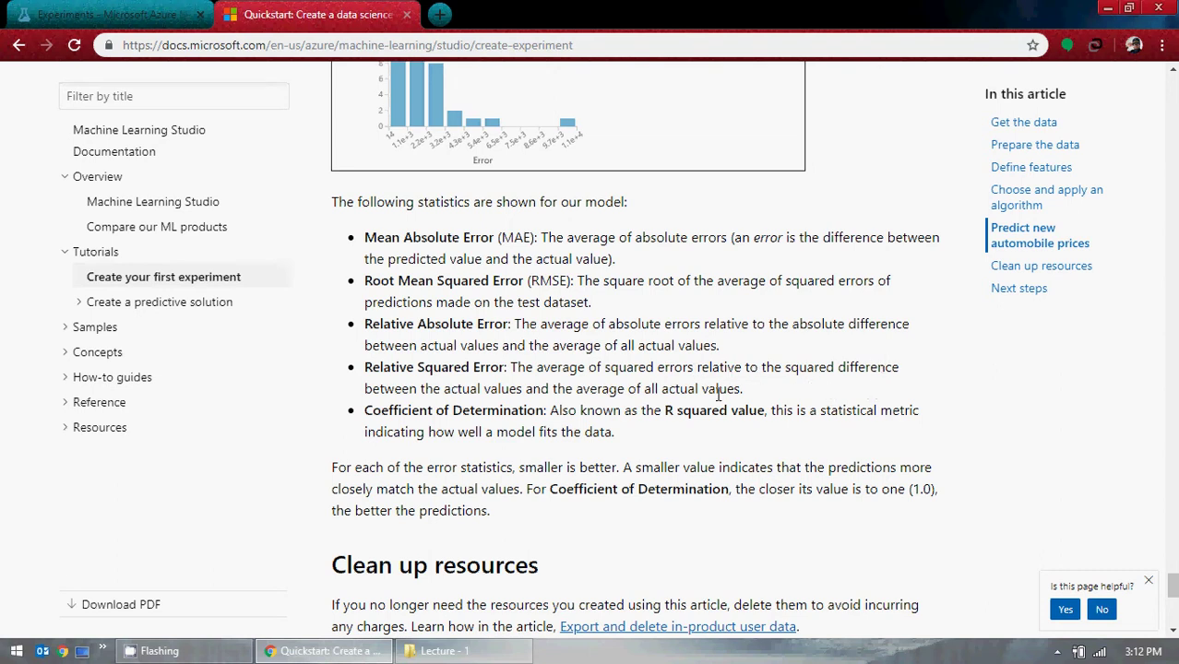
scroll(718, 397, down, 2)
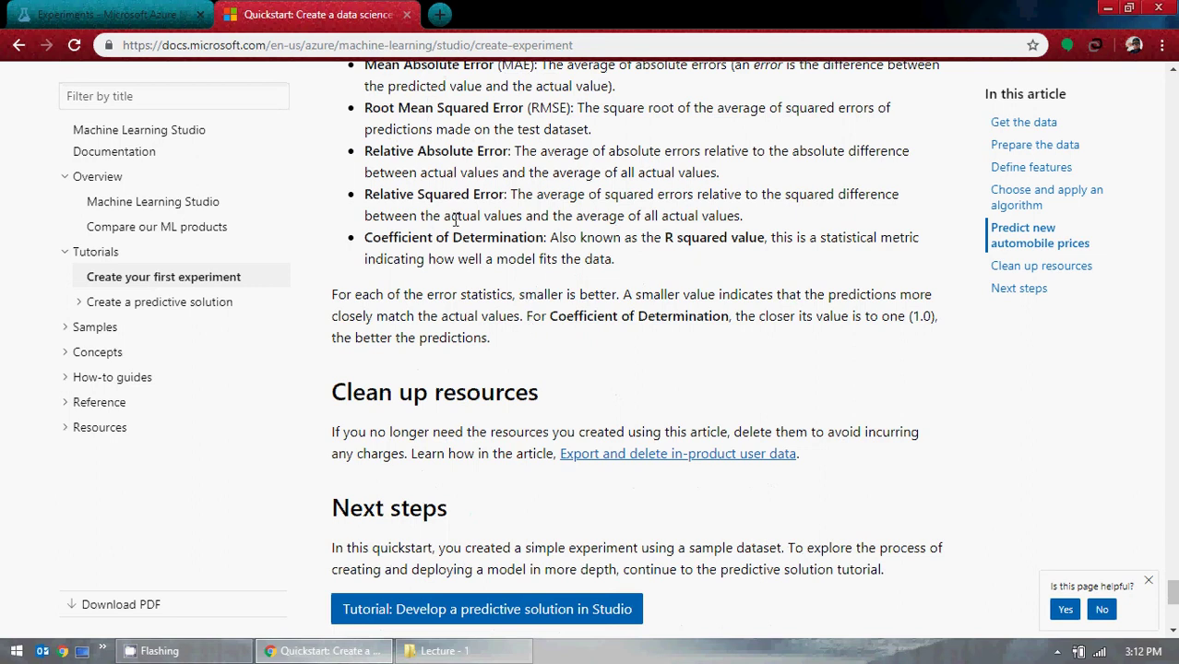
drag(365, 237, 544, 238)
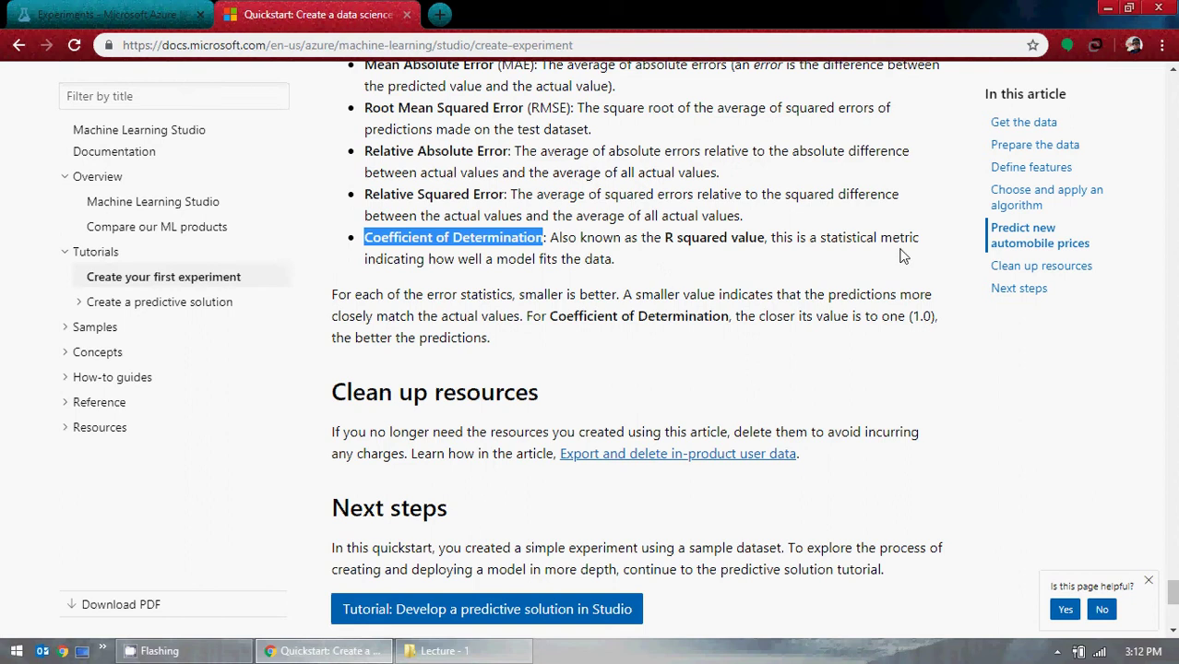
key(ctrl+shift+Tab)
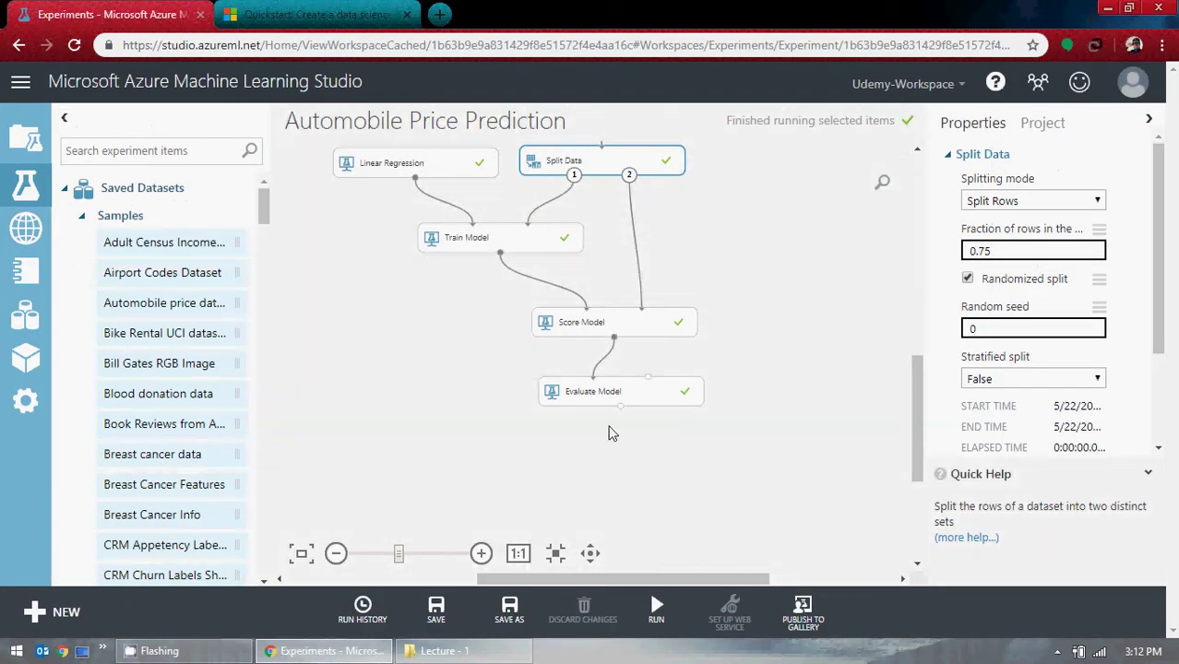
Visualize the Evaluate Model output again to review its error metrics and Coefficient of Determination, and close the results.
right_click(620, 406)
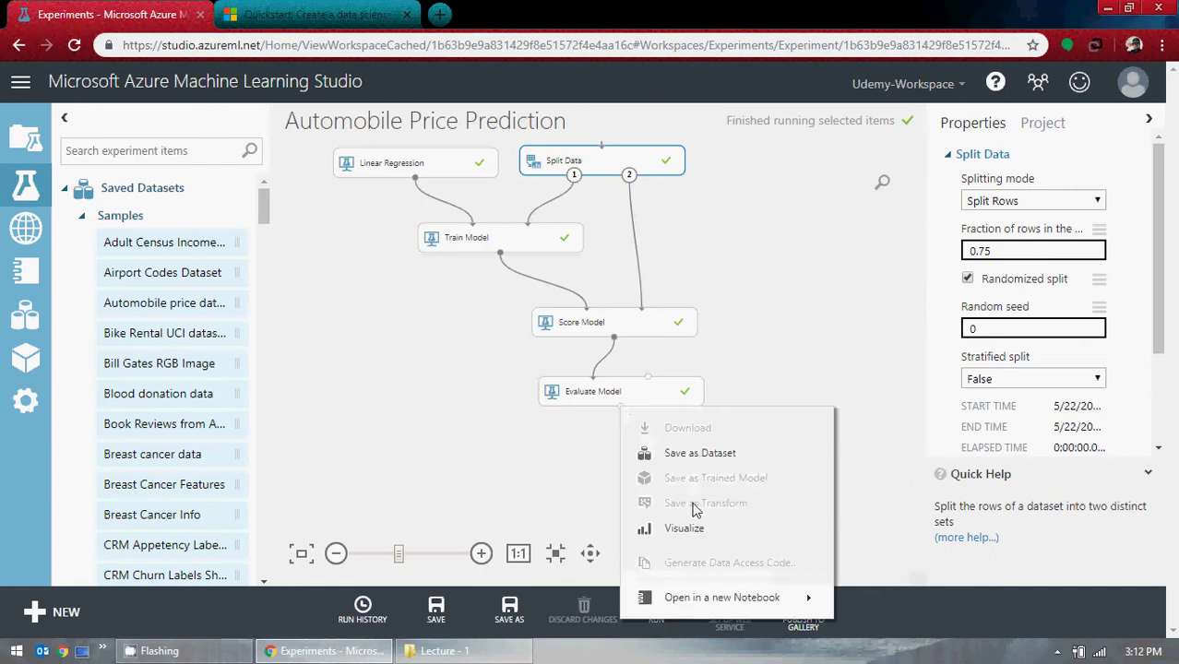
click(506, 464)
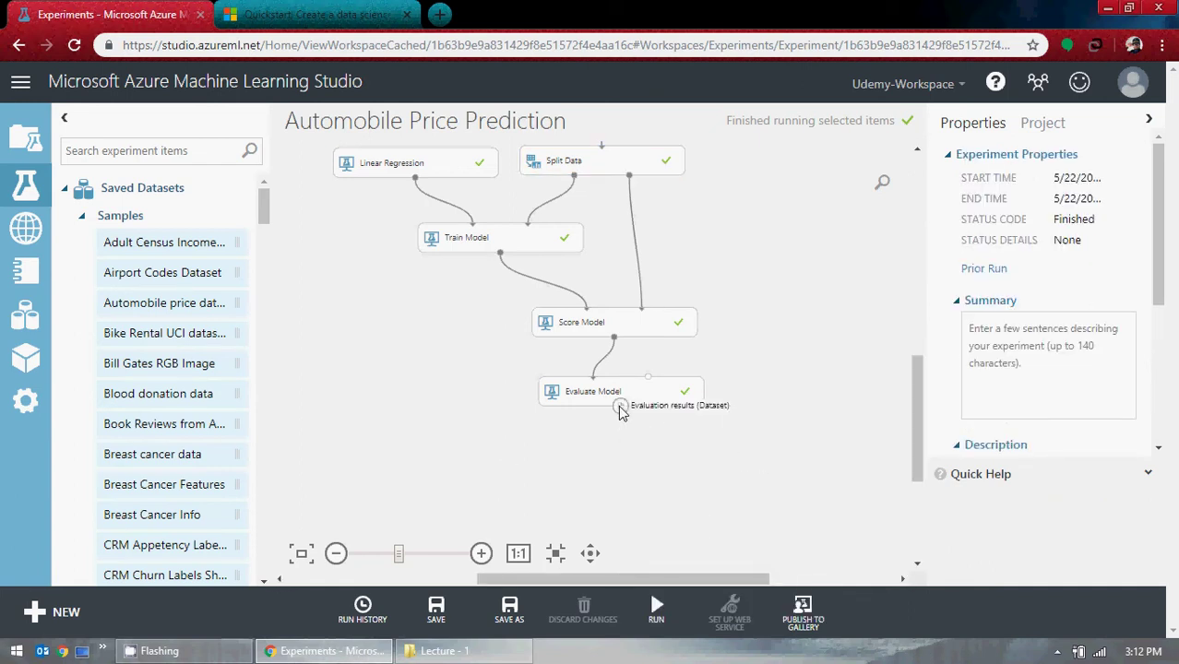
right_click(620, 408)
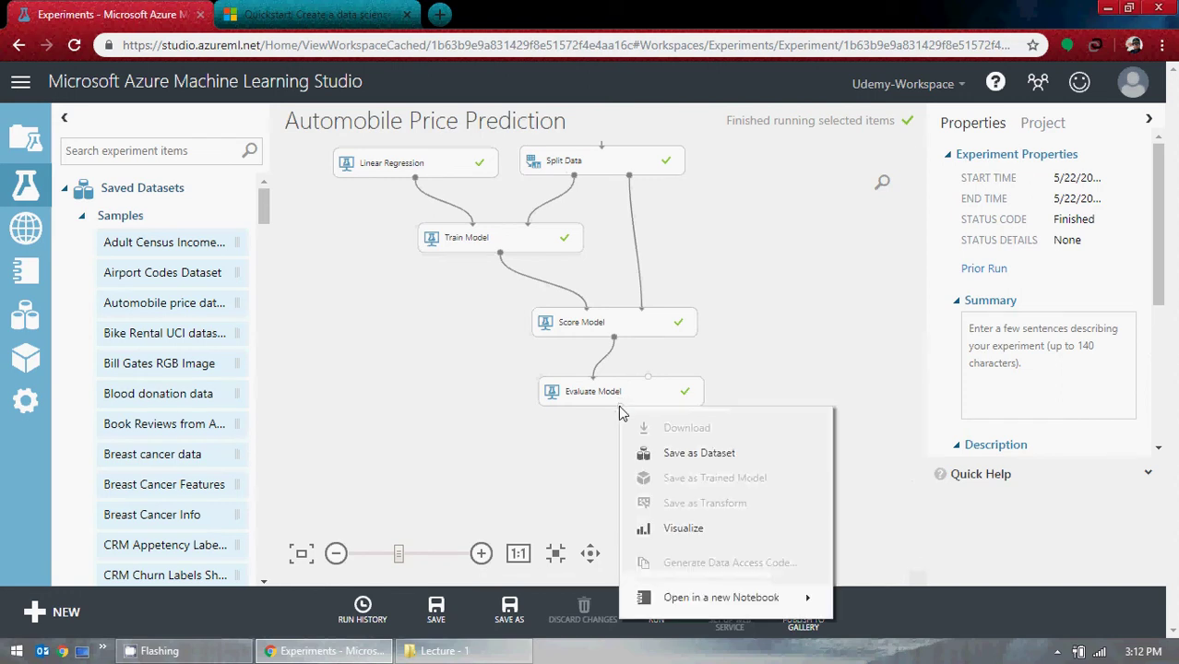
click(679, 528)
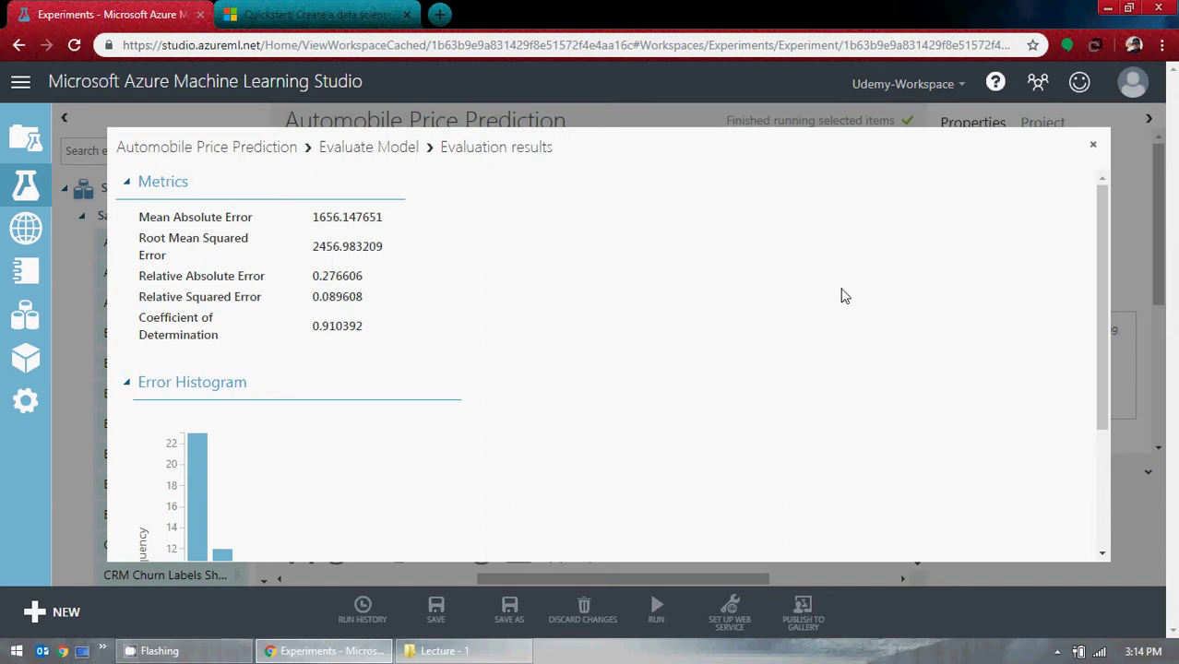
click(1092, 146)
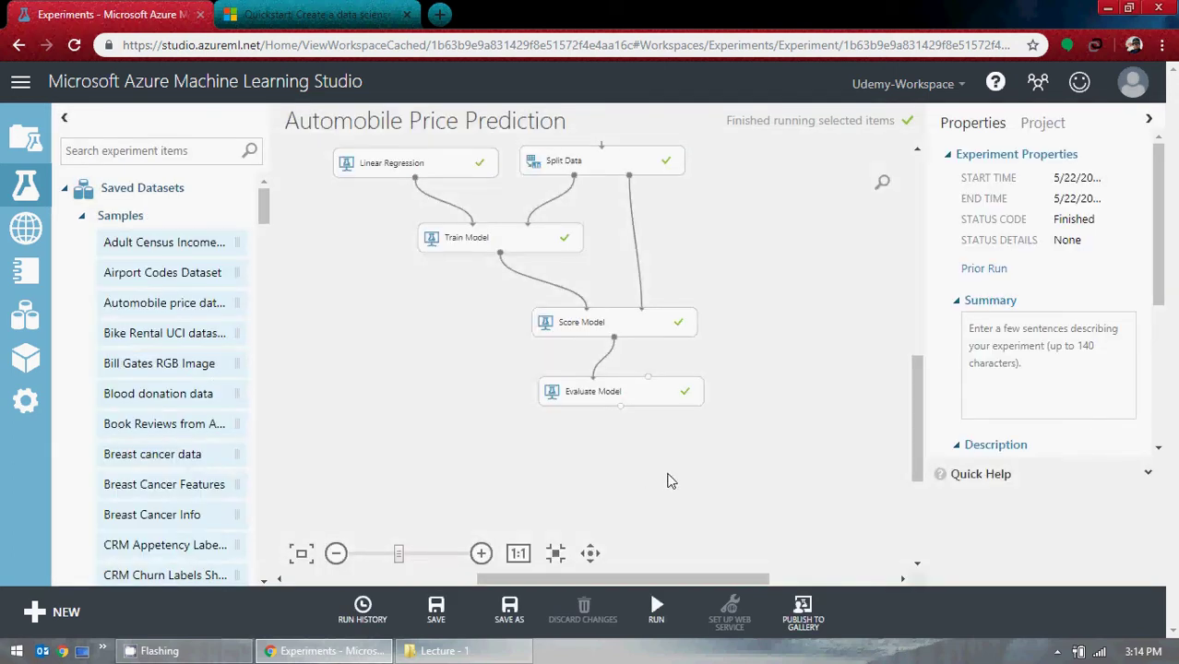
Review the complete experiment flow from the raw automobile price data through to Evaluate Model.
scroll(722, 393, up, 1)
scroll(719, 392, down, 1)
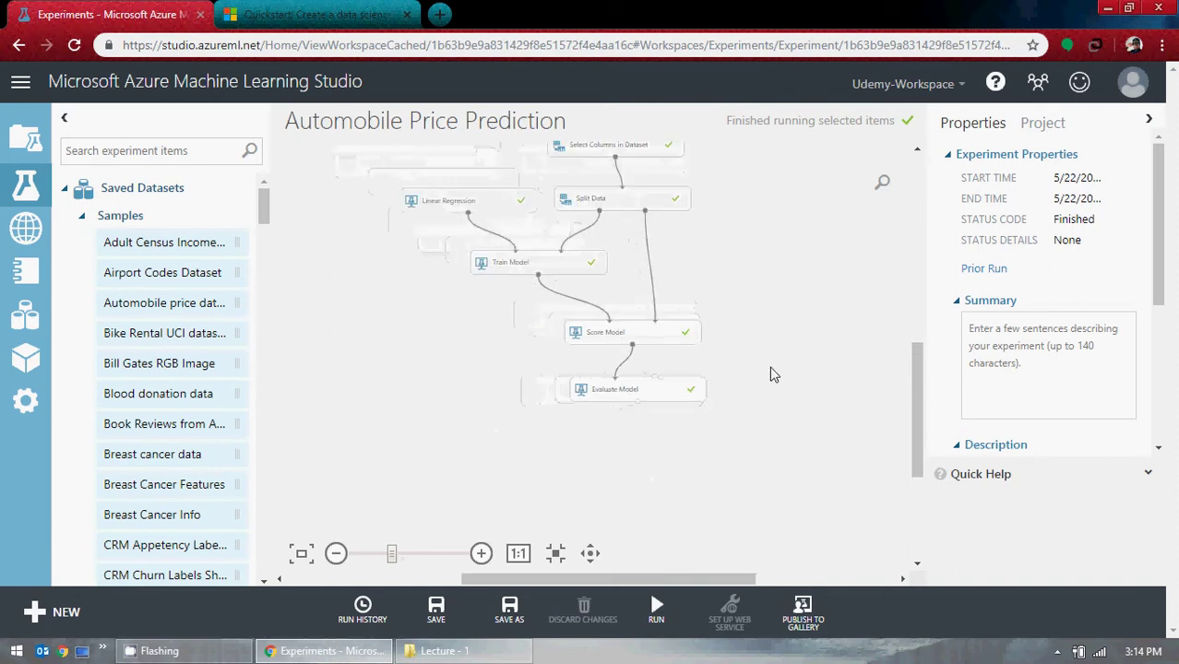
drag(916, 420, 916, 345)
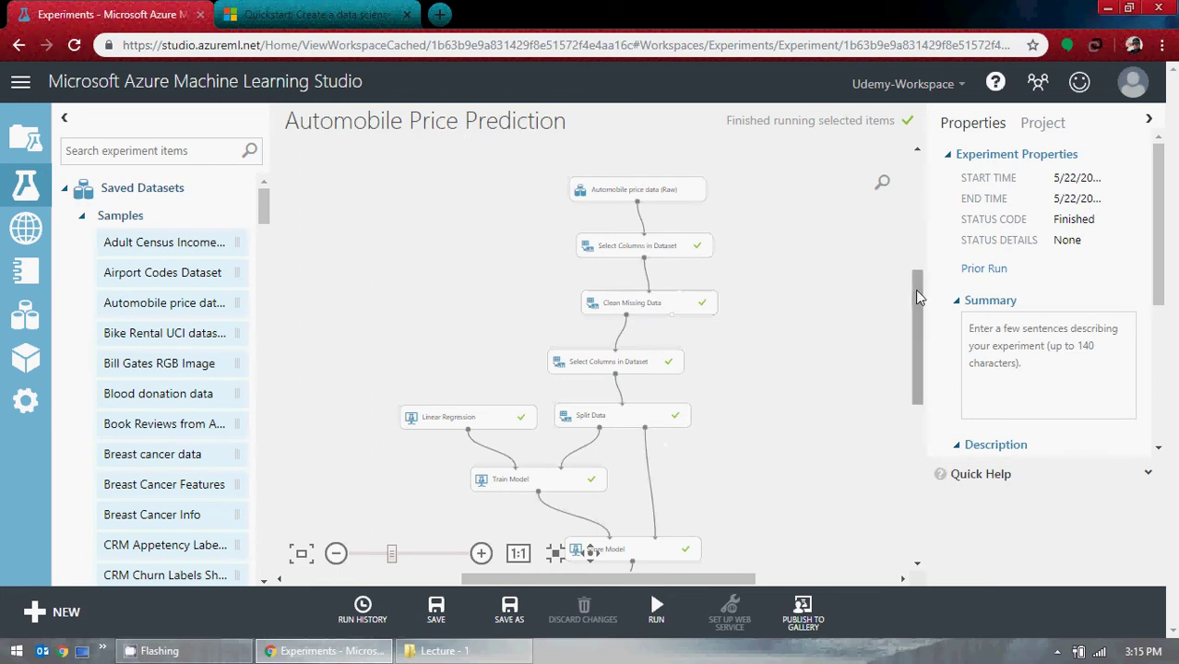
mouse_move(918, 297)
mouse_down()
mouse_move(914, 328)
mouse_move(916, 300)
mouse_up()
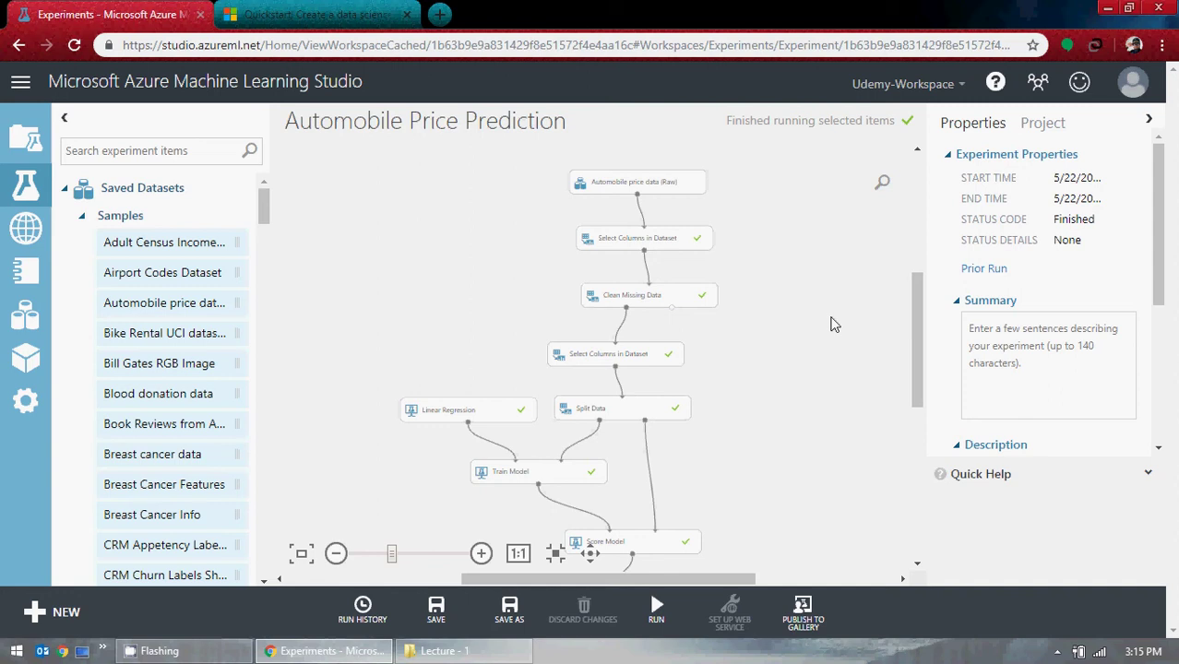
scroll(780, 337, down, 1)
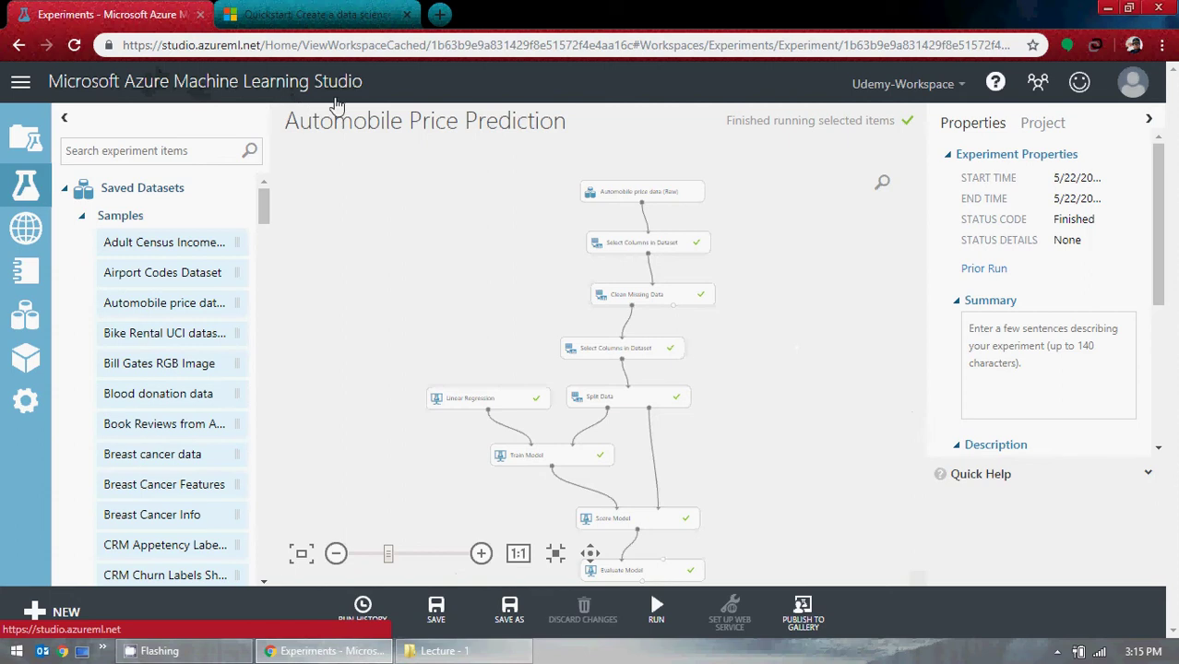
Visualize the Automobile price data (Raw) dataset, look through the price column for missing values, and close the view.
scroll(779, 337, up, 1)
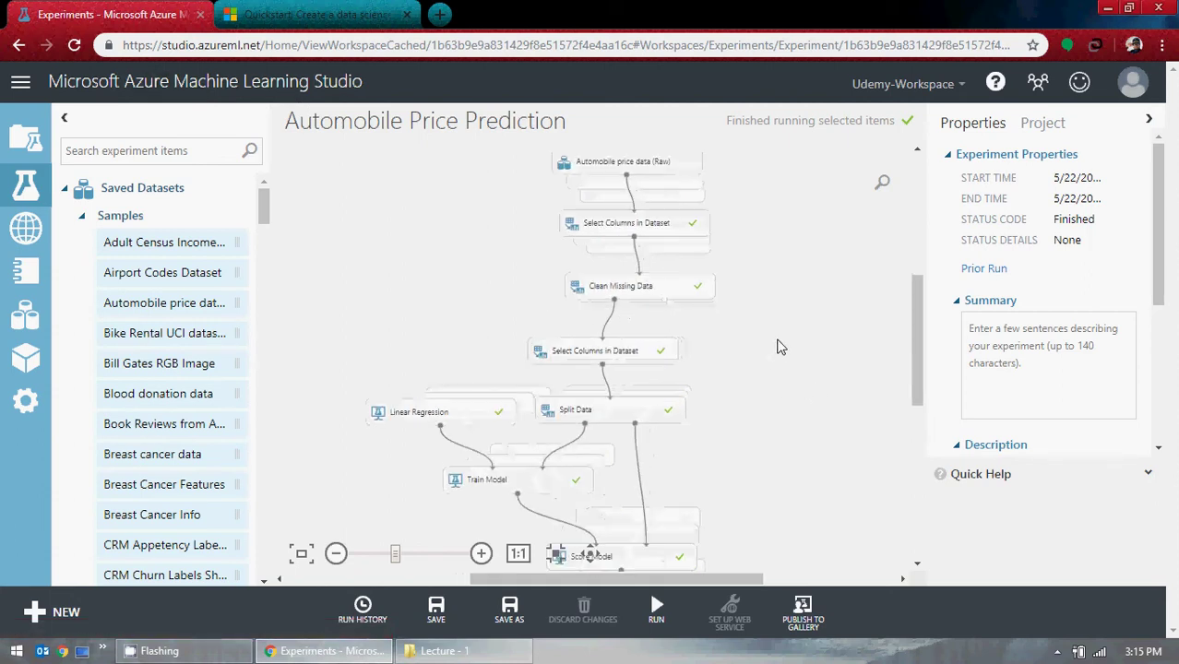
mouse_move(916, 360)
mouse_down()
mouse_move(917, 319)
mouse_move(923, 346)
mouse_up()
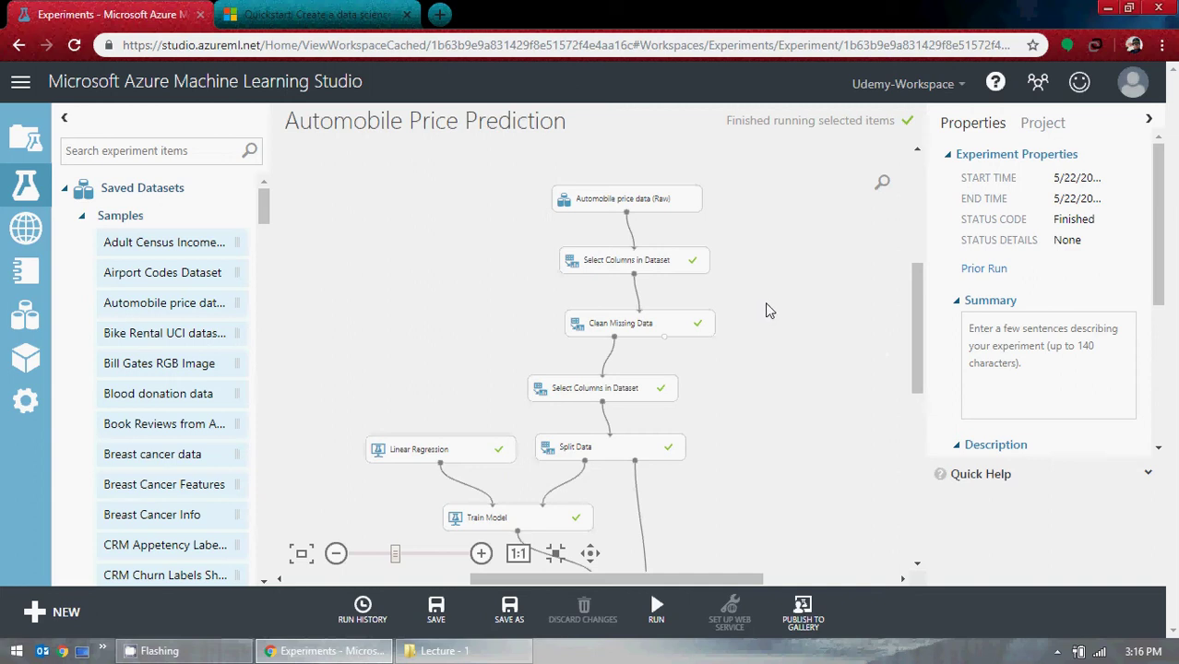
mouse_move(918, 316)
mouse_down()
mouse_move(918, 404)
mouse_move(919, 307)
mouse_up()
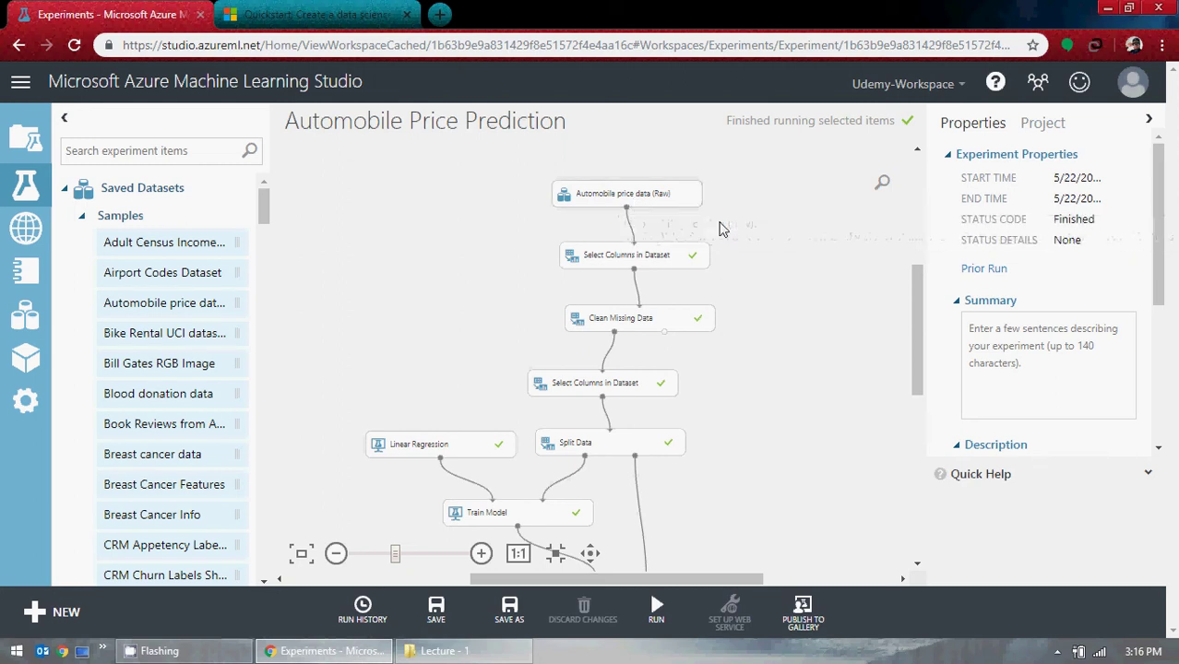
right_click(629, 210)
click(692, 254)
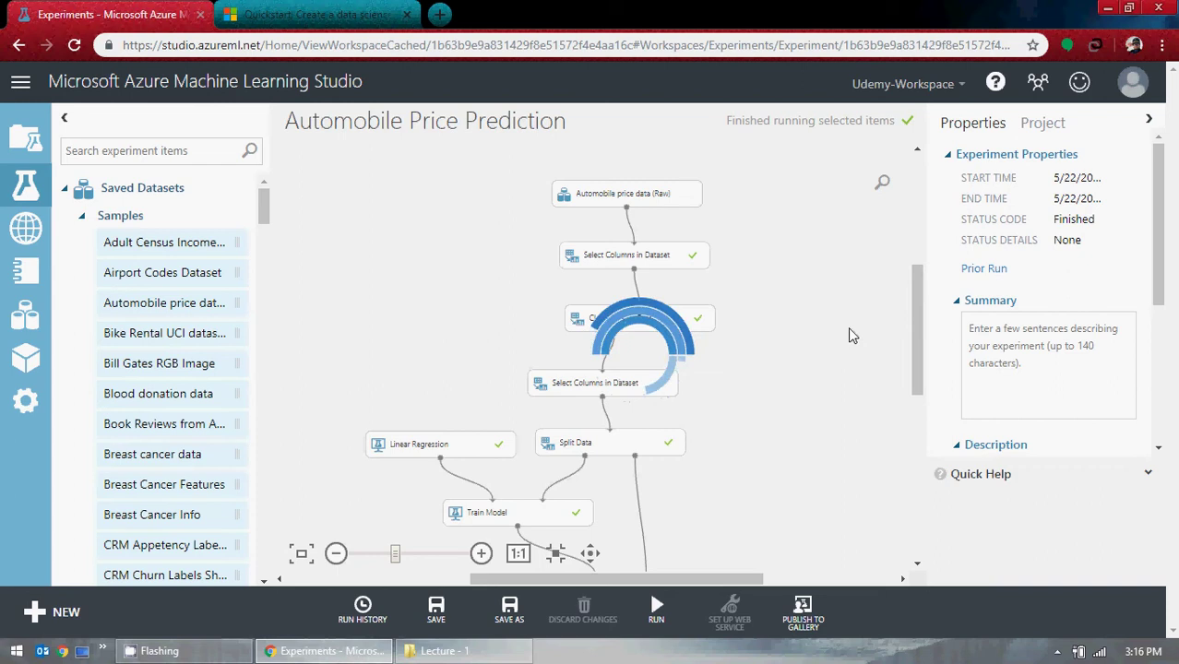
drag(195, 557, 632, 563)
scroll(632, 355, down, 10)
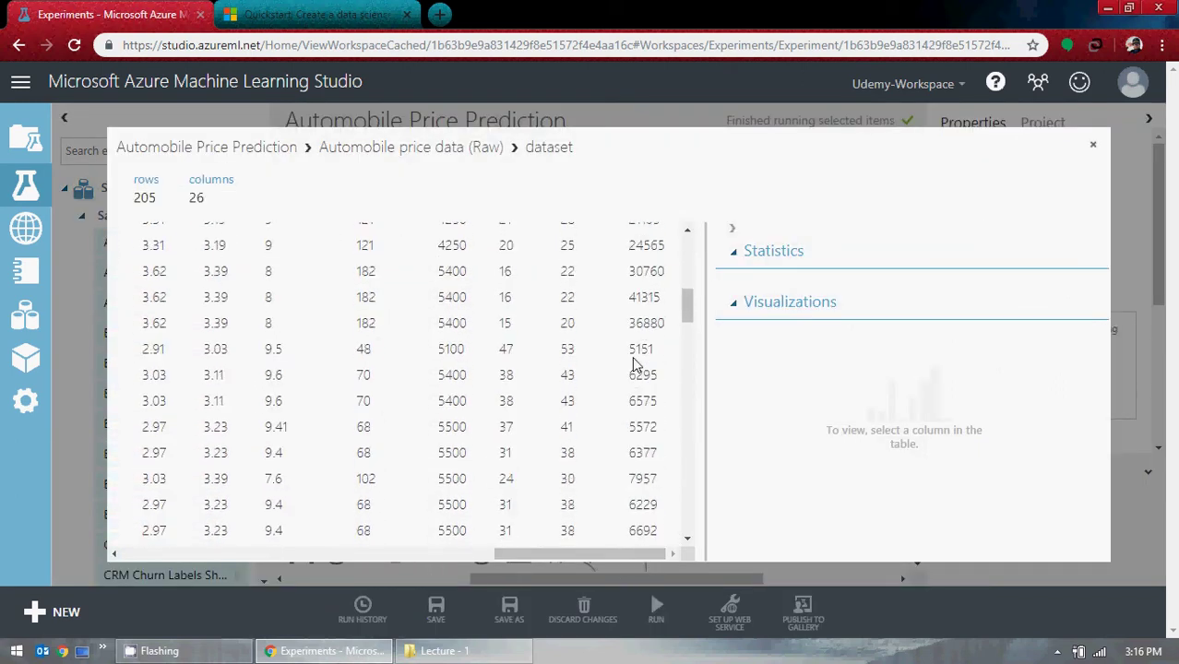
scroll(634, 361, up, 4)
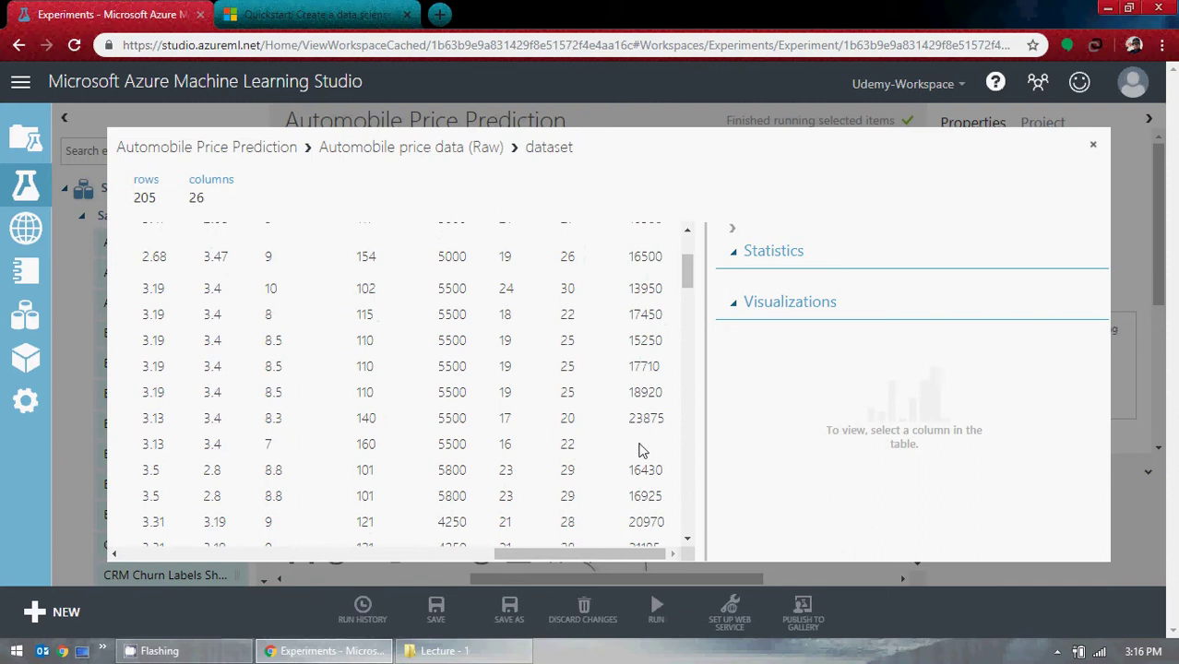
scroll(641, 448, down, 10)
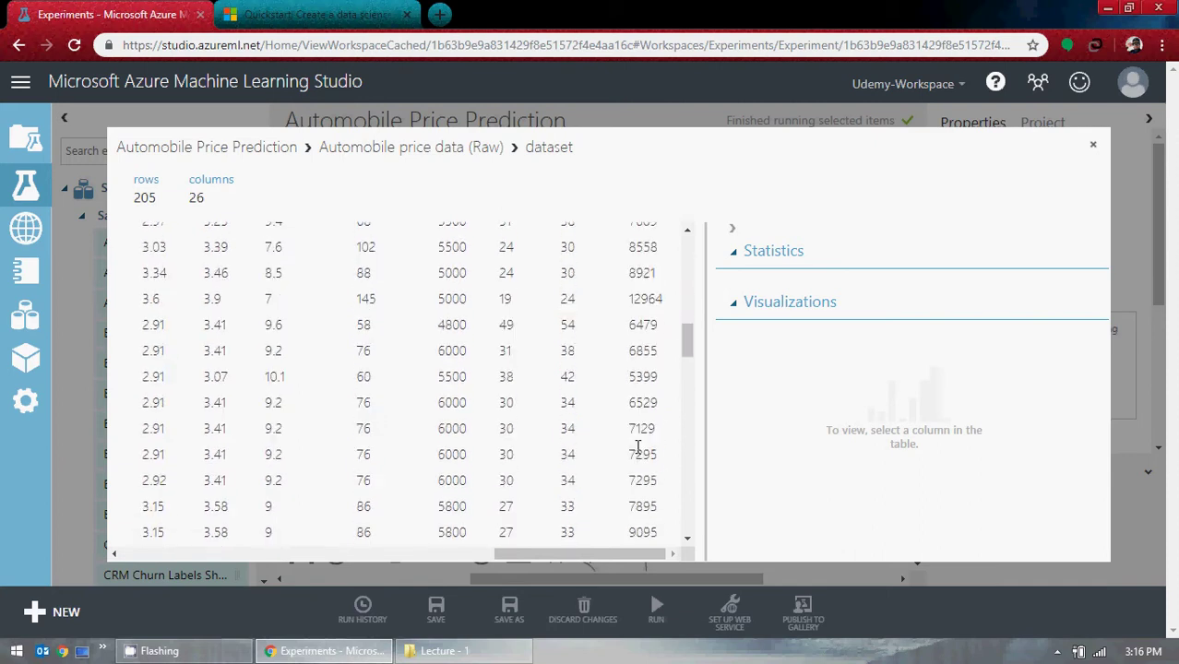
scroll(634, 445, down, 15)
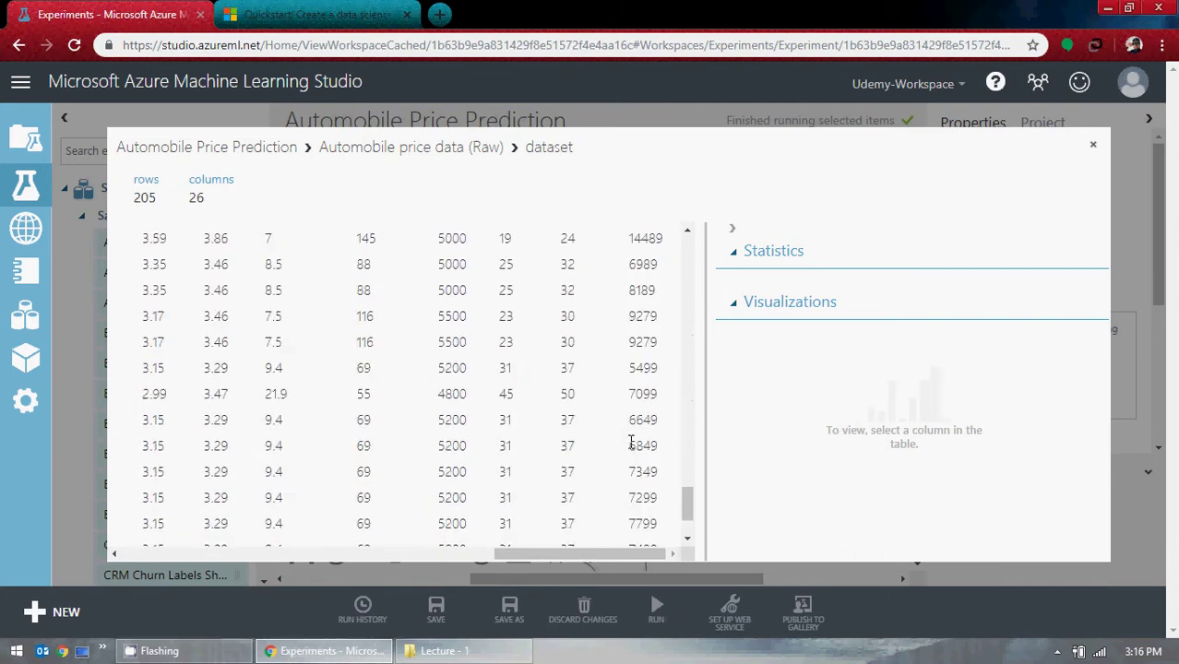
scroll(627, 447, up, 20)
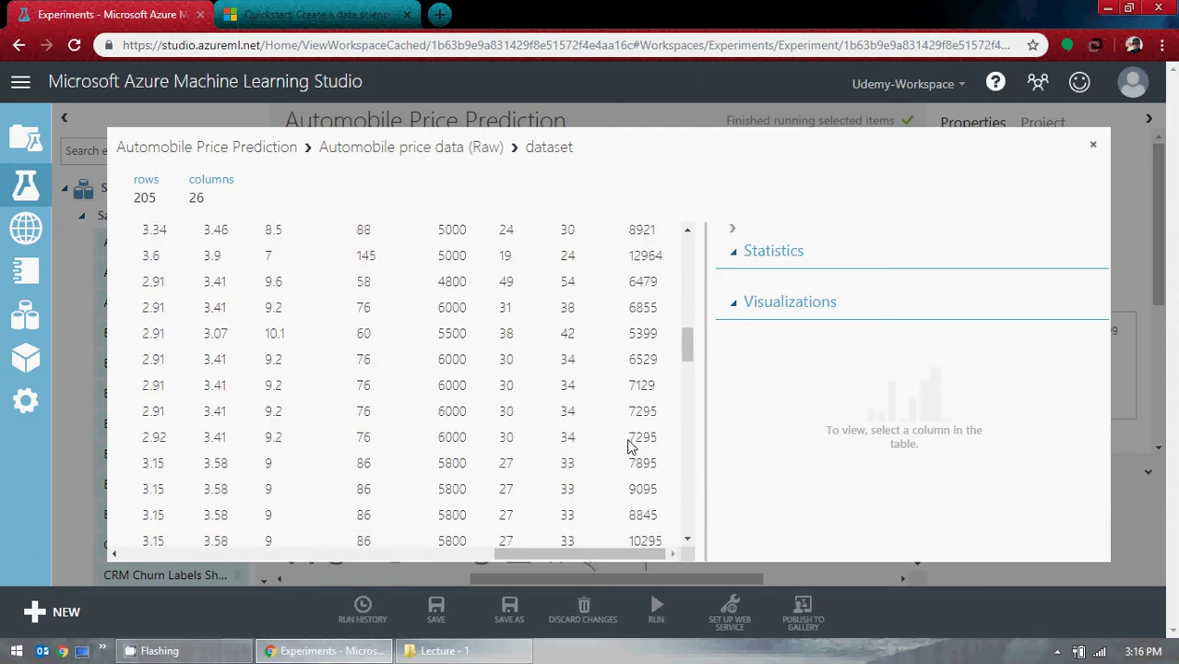
scroll(641, 480, up, 10)
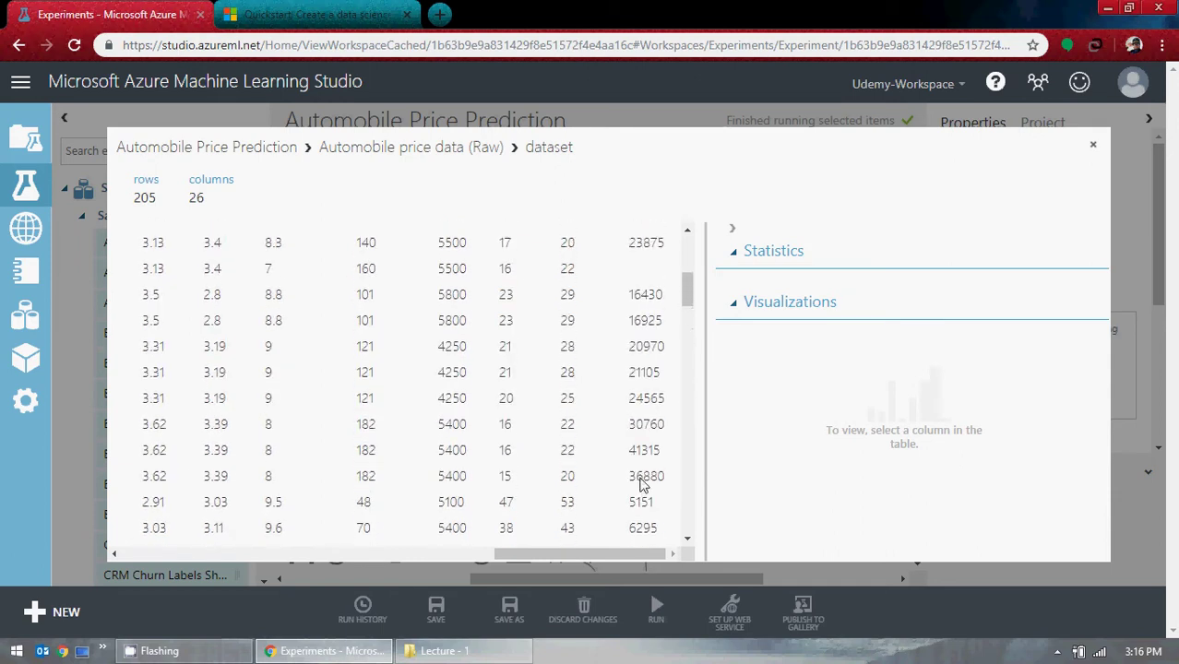
click(1094, 150)
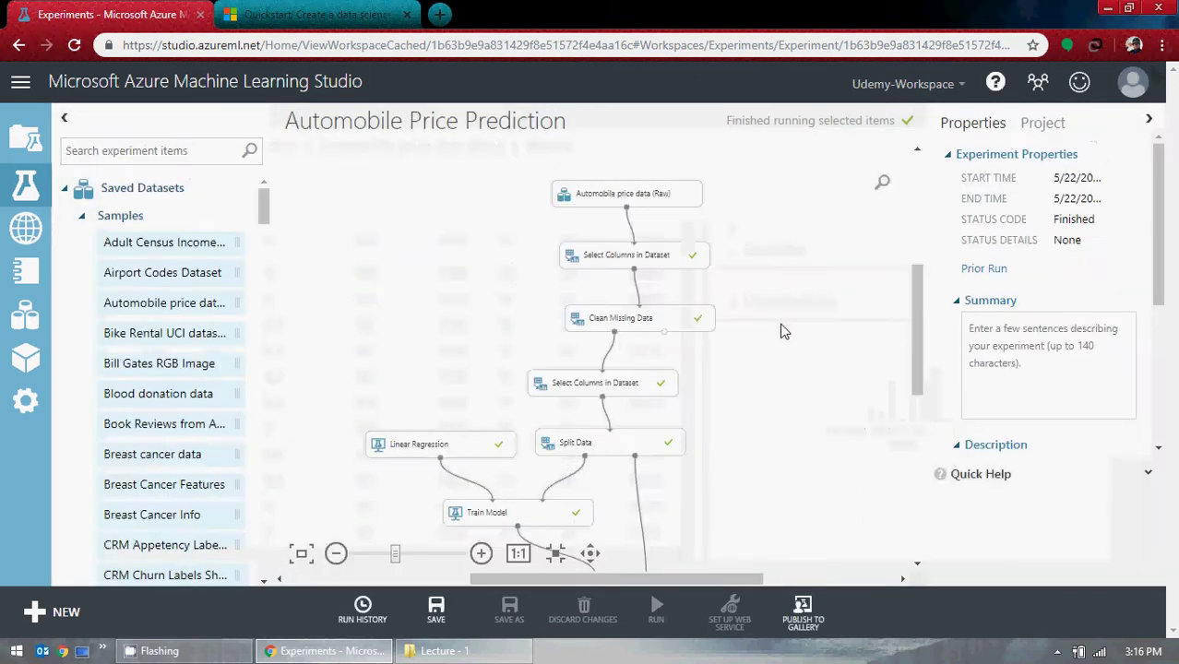
Review the settings of both Select Columns in Dataset modules and Clean Missing Data, highlighting the feature columns and the price column.
click(665, 260)
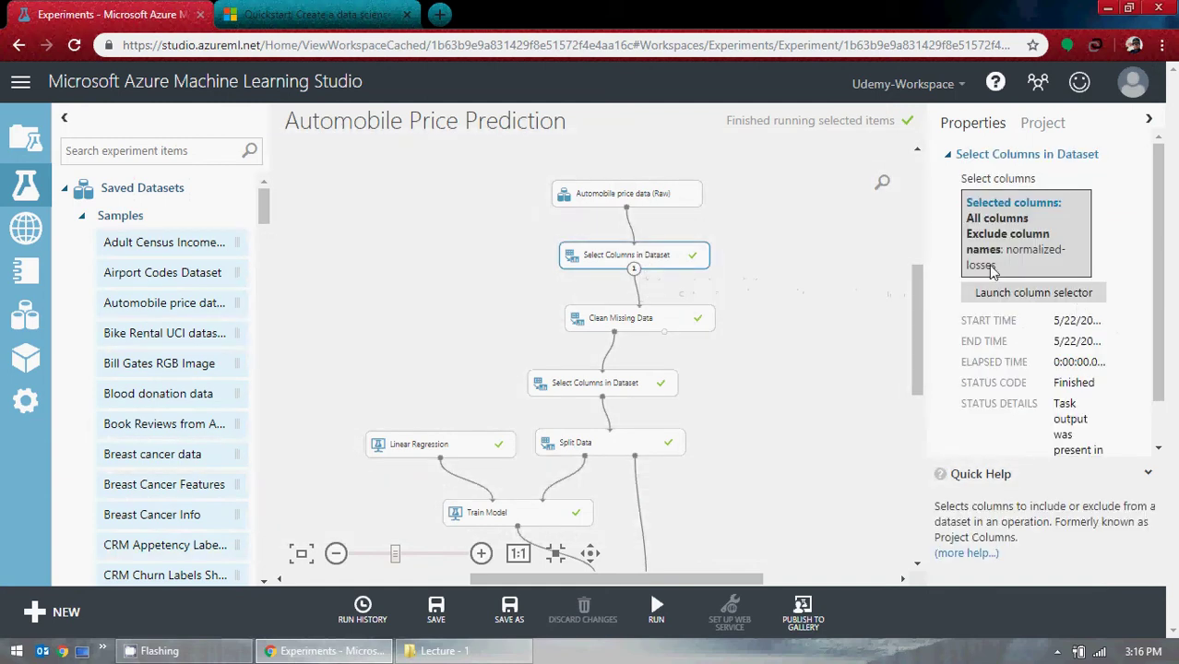
click(662, 327)
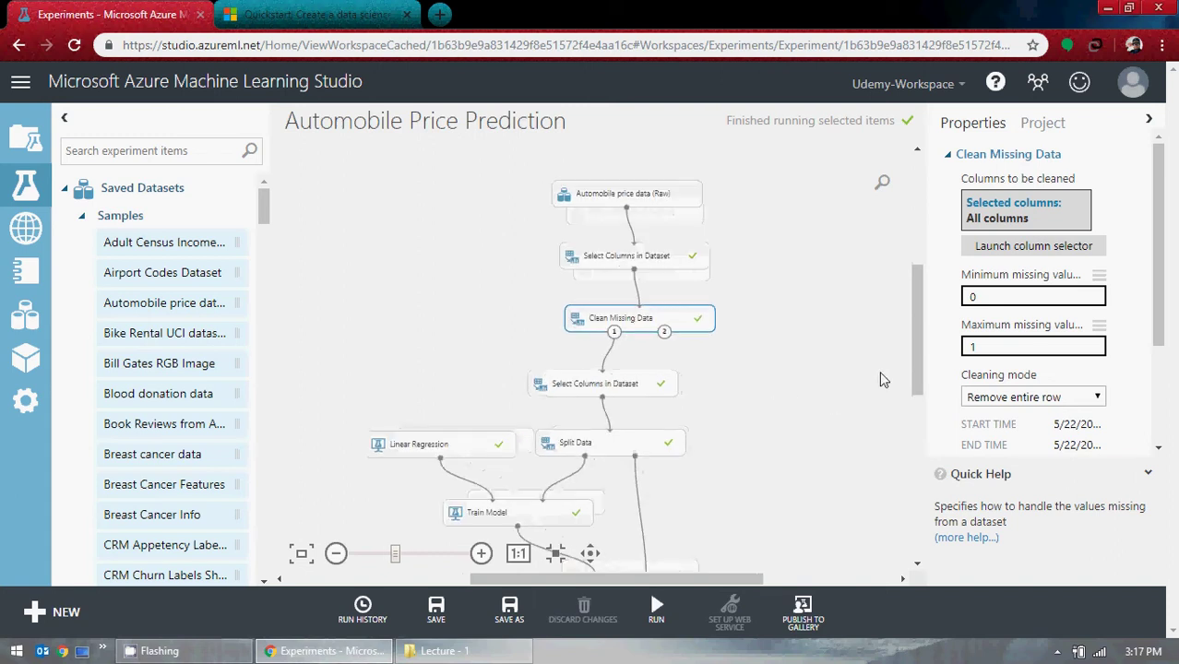
drag(914, 324, 914, 344)
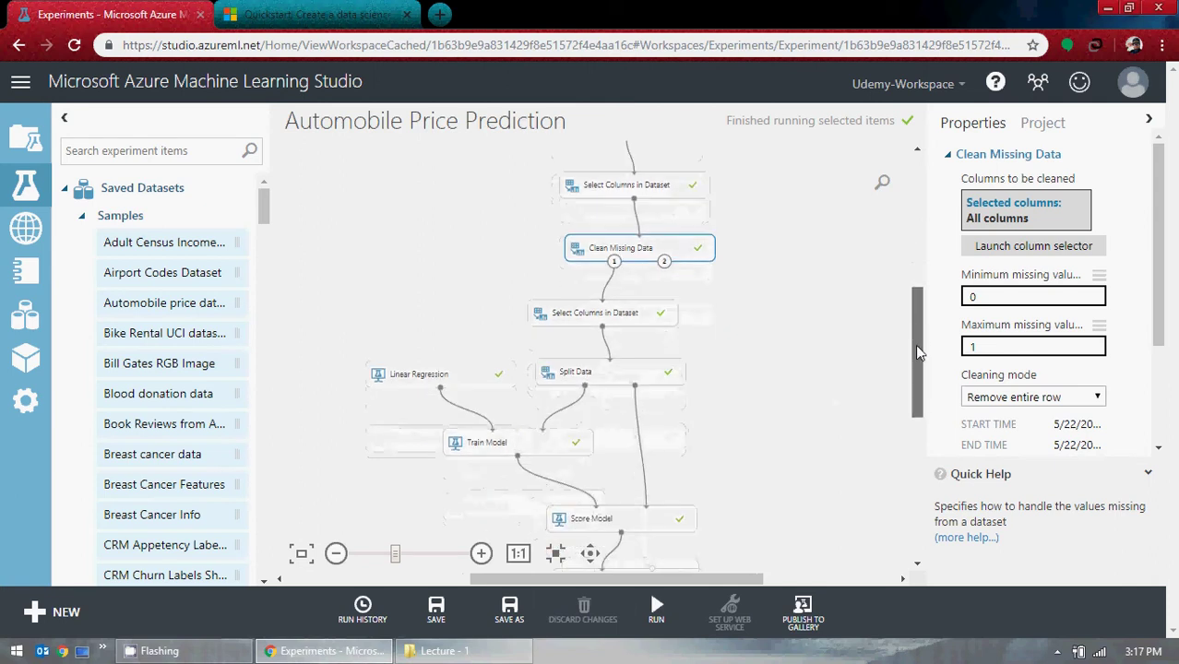
click(627, 318)
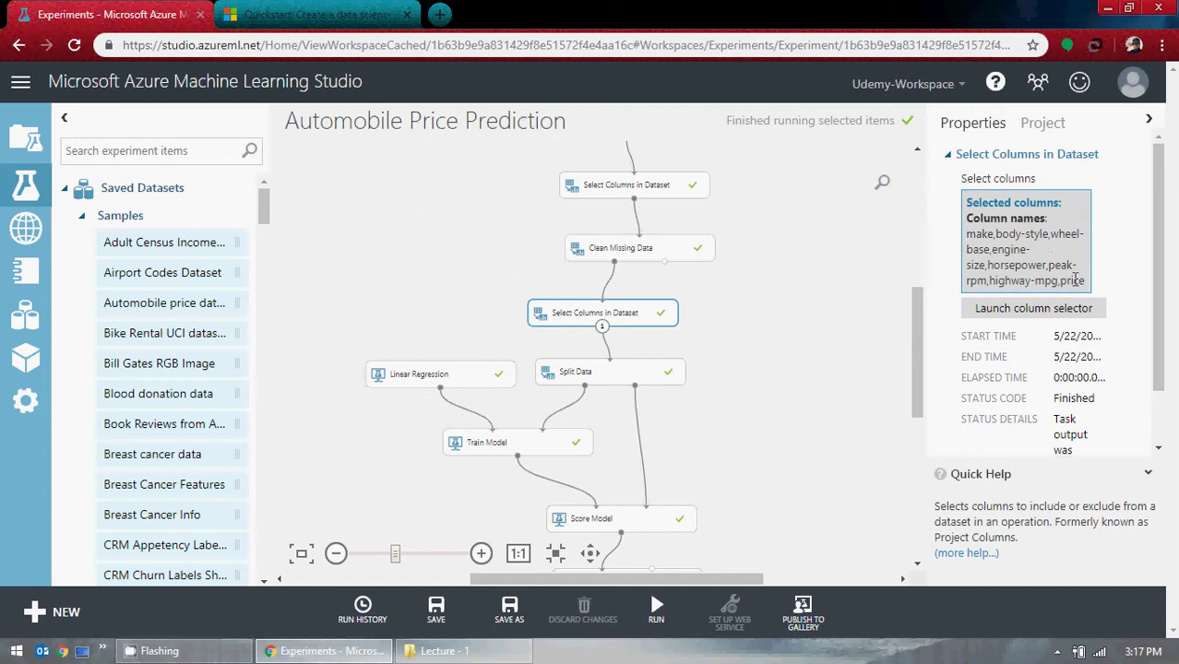
drag(1084, 281, 967, 234)
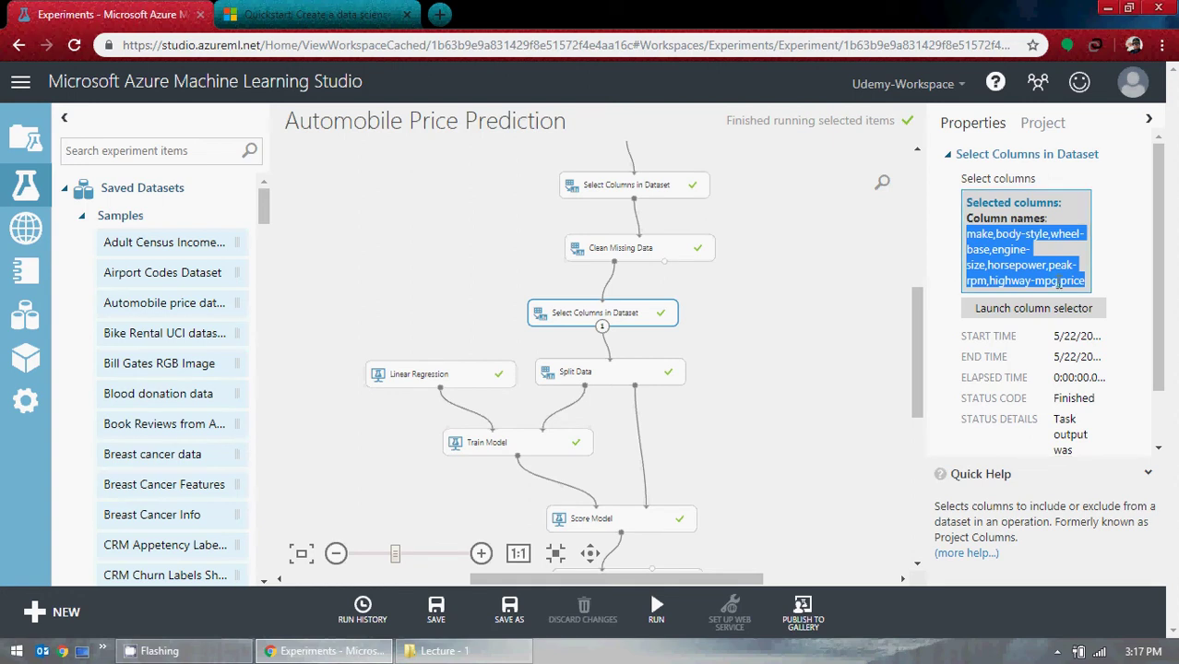
drag(1059, 281, 1089, 280)
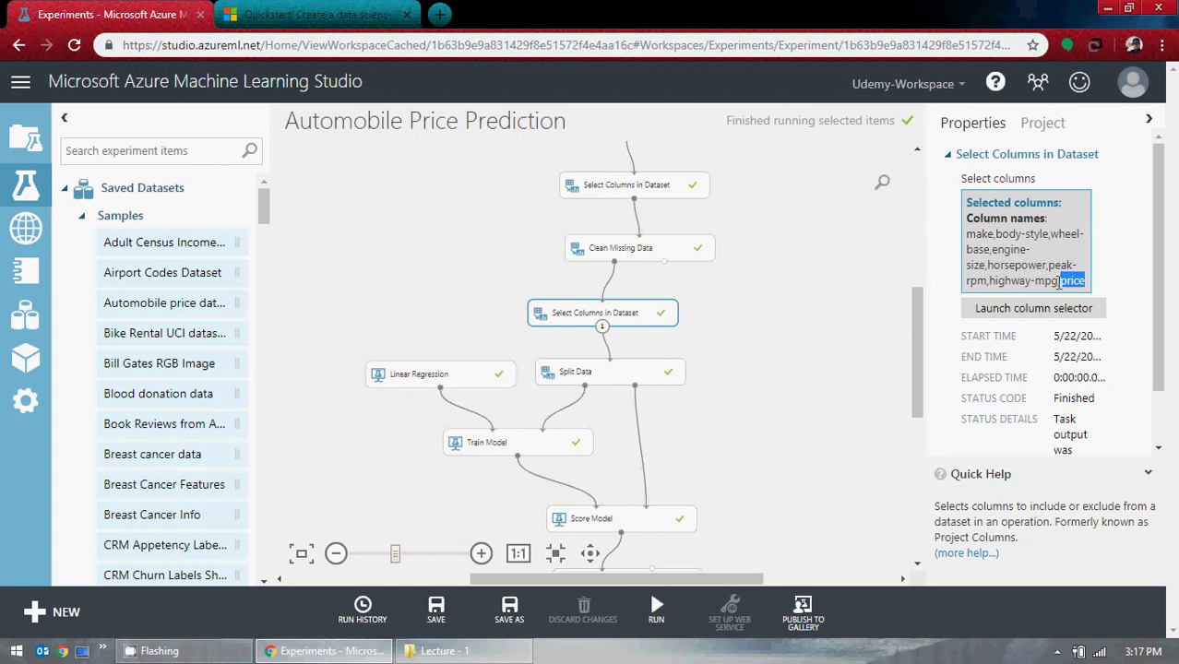
drag(1059, 282, 965, 235)
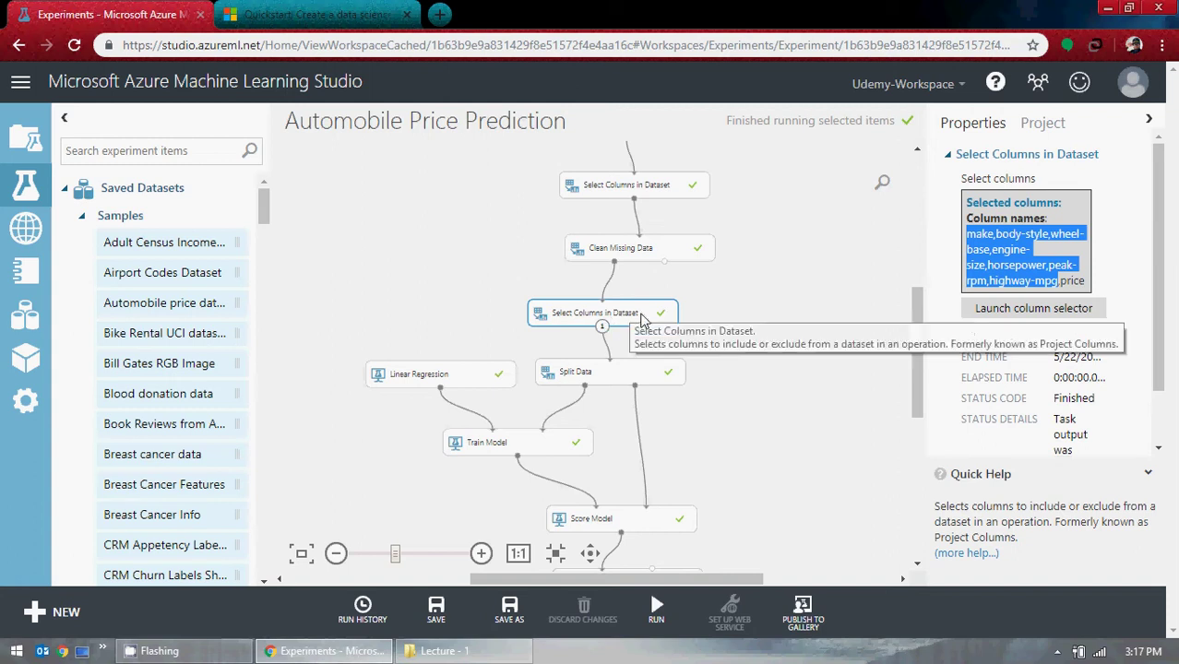
Check the Split Data module's row fraction and trace how its two outputs feed Train Model and Score Model.
click(615, 379)
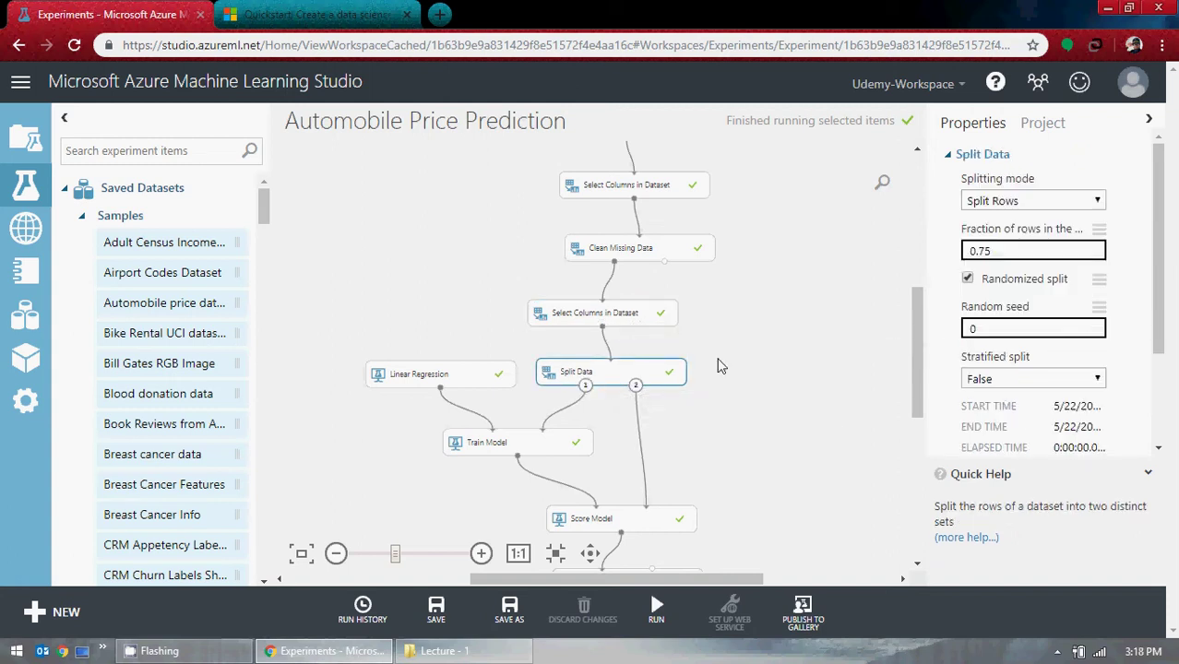
scroll(412, 346, down, 1)
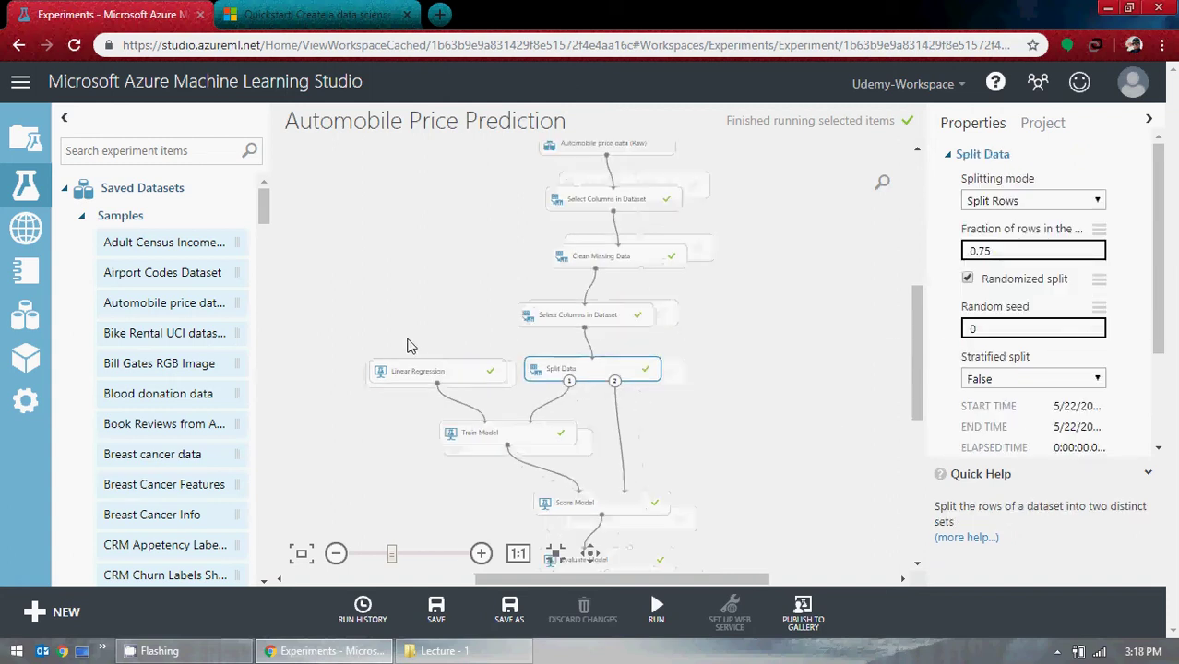
scroll(646, 394, up, 2)
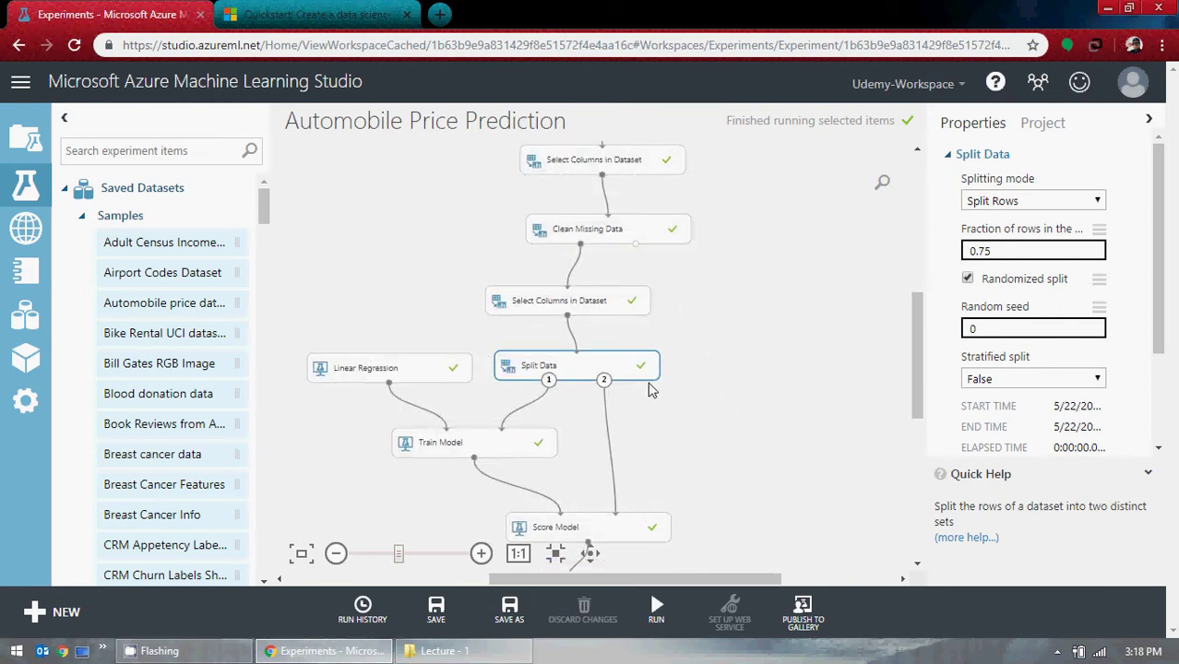
click(1021, 257)
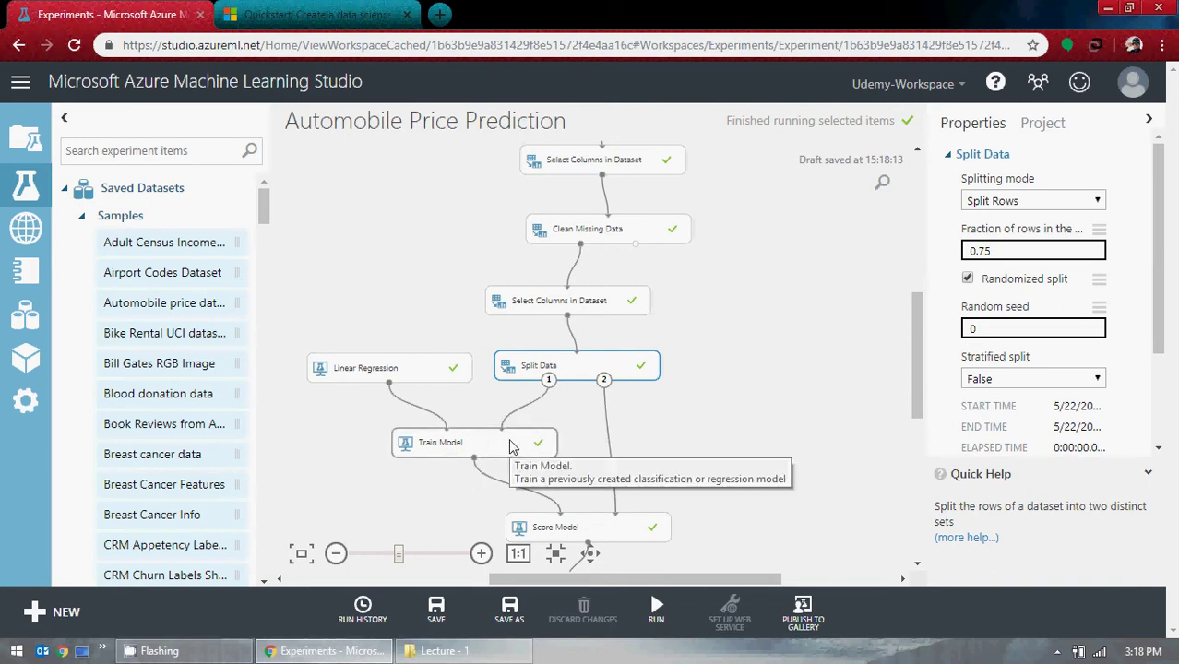
Visualize the Evaluate Model output, compare its error metrics with the error histogram, and close the results.
drag(917, 364, 913, 403)
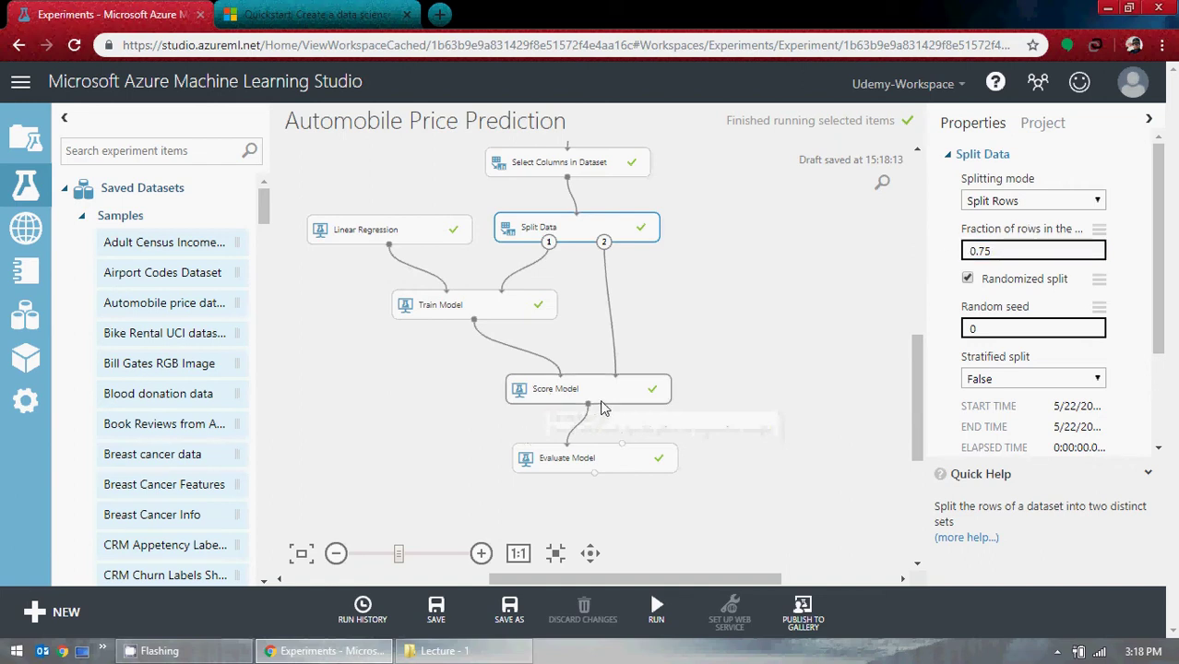
right_click(594, 476)
click(660, 551)
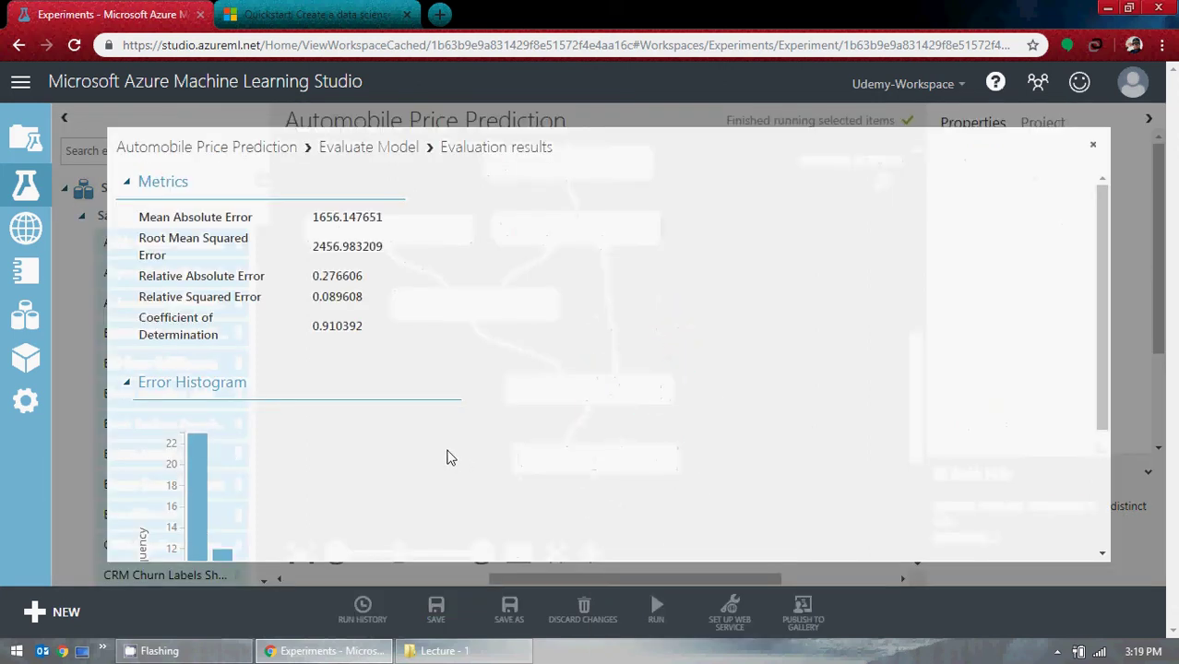
scroll(387, 373, down, 2)
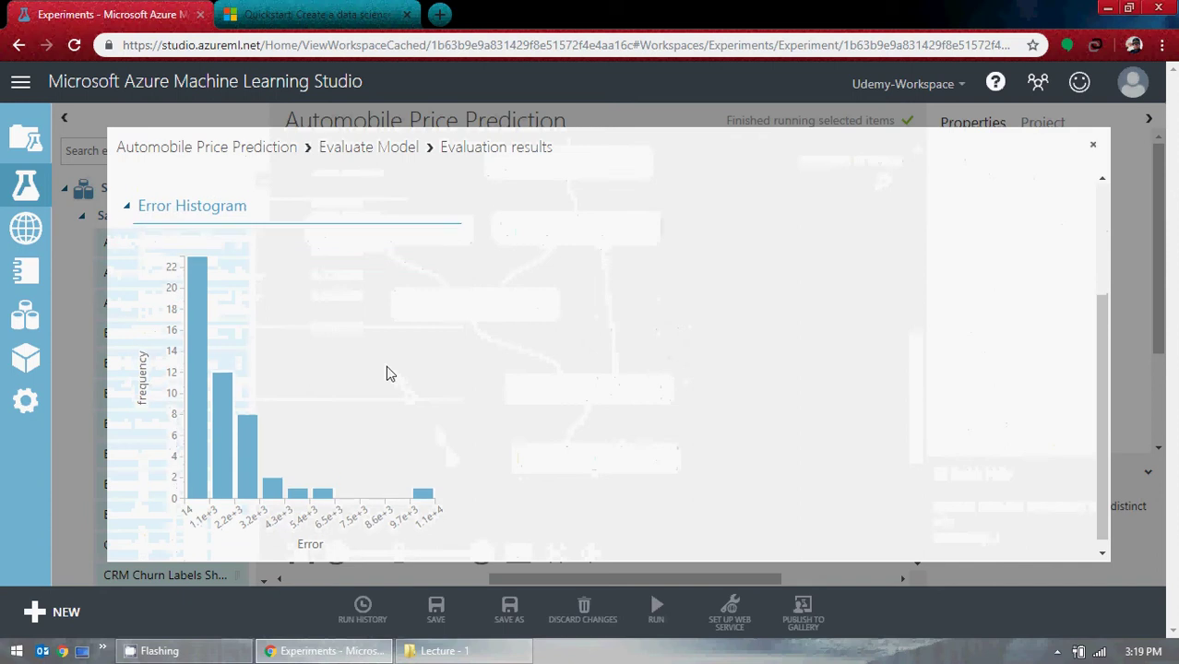
scroll(388, 372, up, 1)
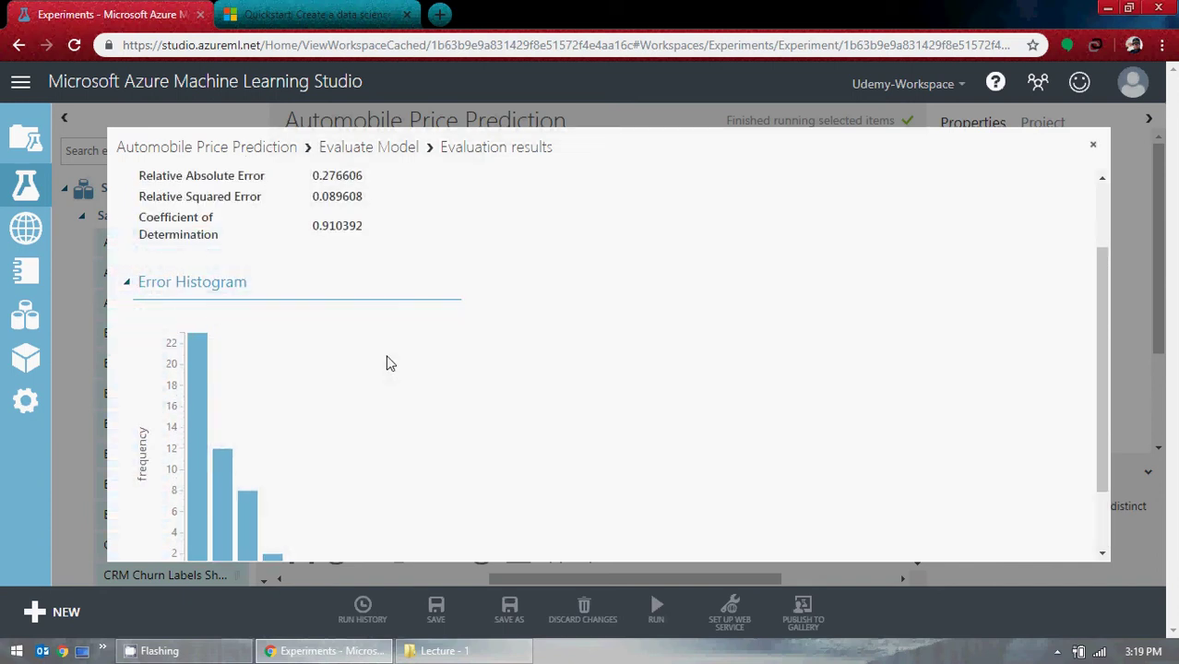
scroll(389, 360, up, 1)
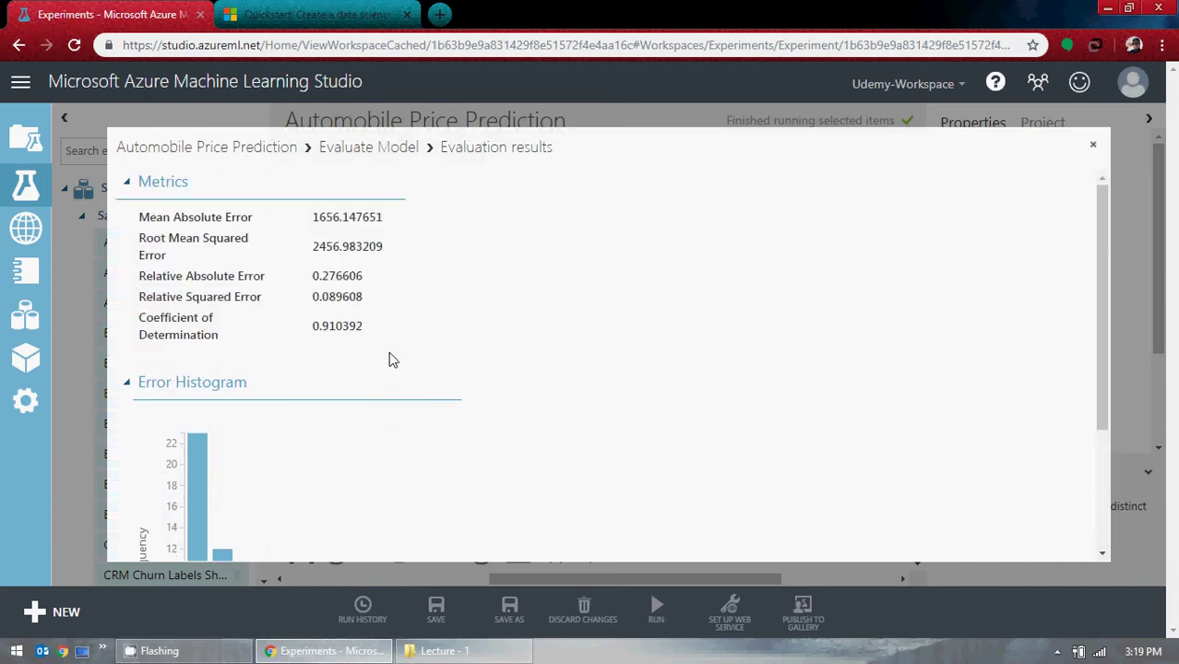
scroll(390, 360, down, 2)
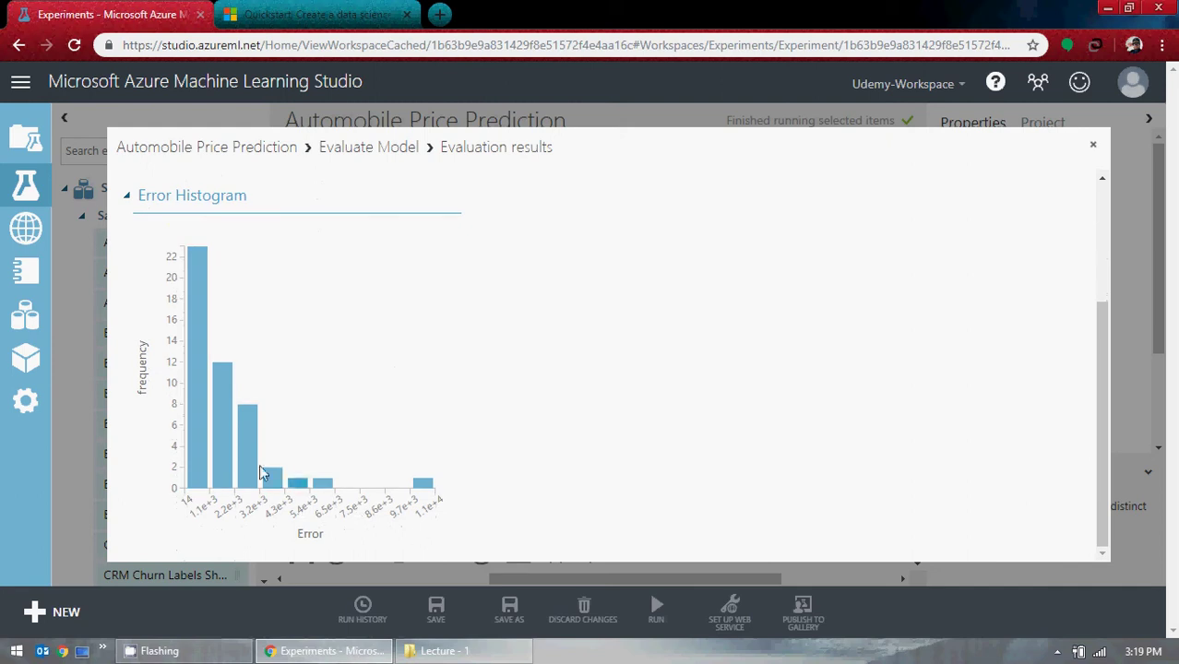
scroll(145, 395, up, 2)
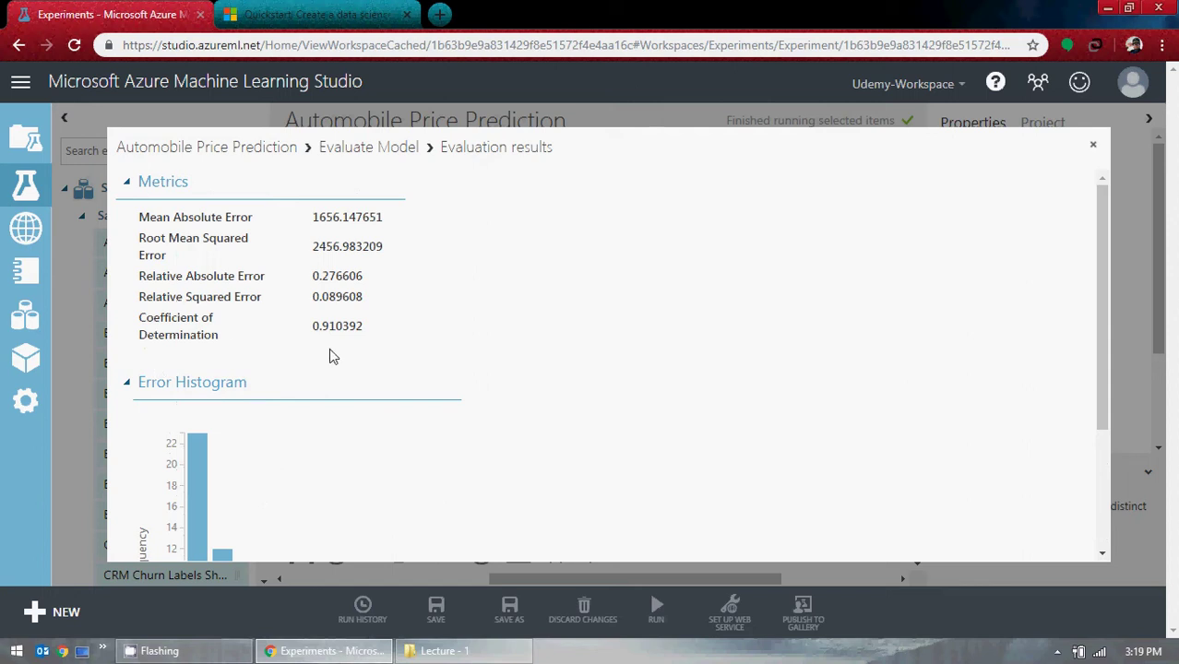
click(1094, 150)
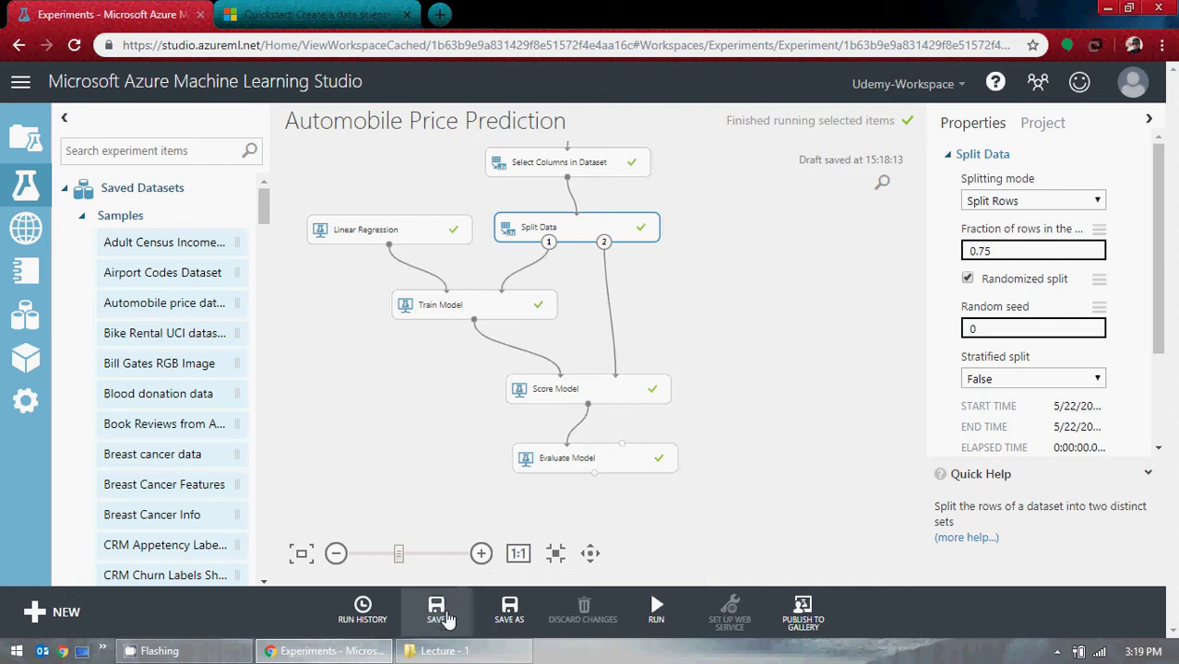
Save the Automobile Price Prediction experiment and run the whole workflow.
mouse_move(646, 611)
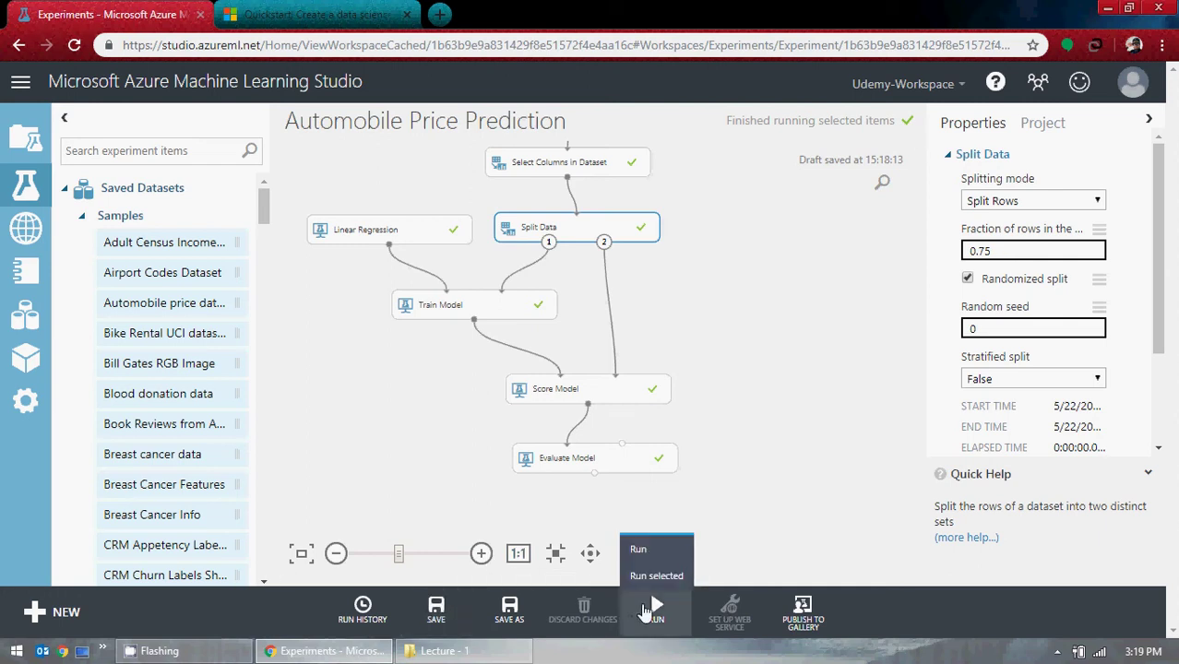
click(437, 612)
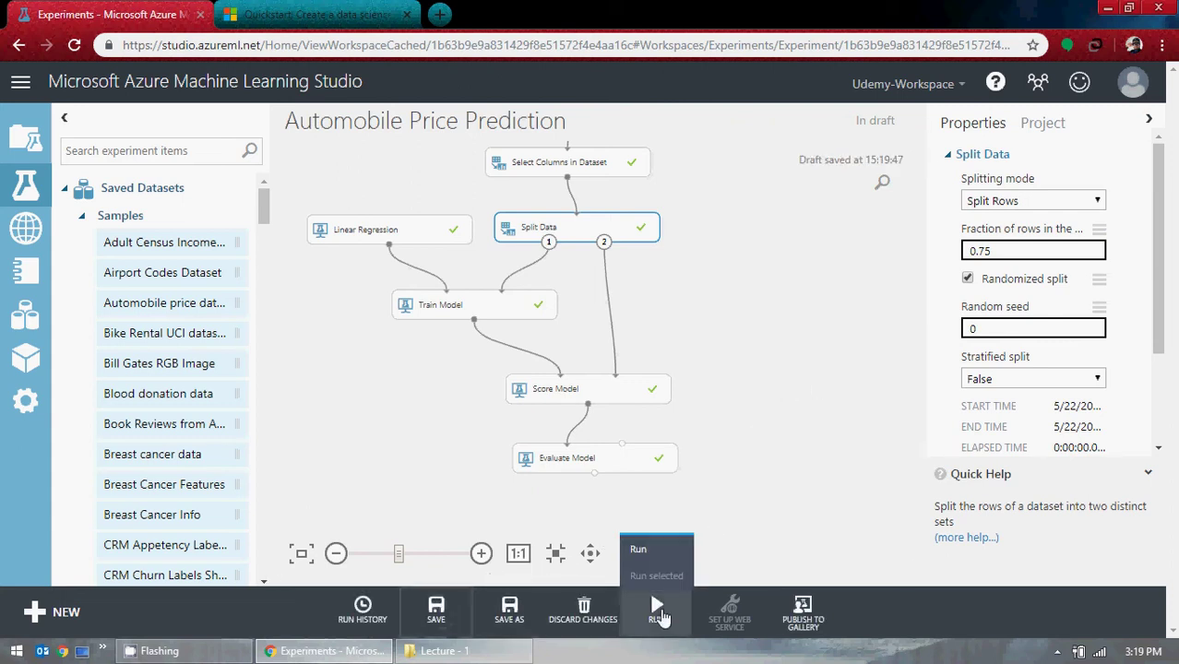
click(659, 612)
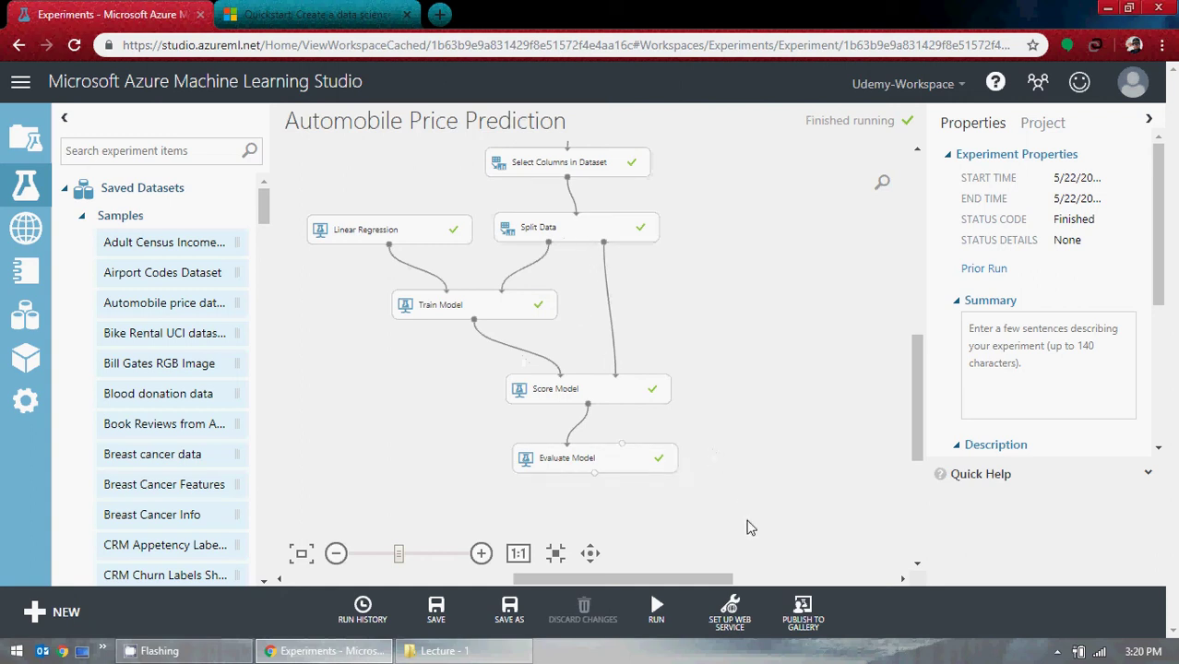
Set up a Predictive Web Service from the trained experiment to generate its predictive experiment.
click(729, 614)
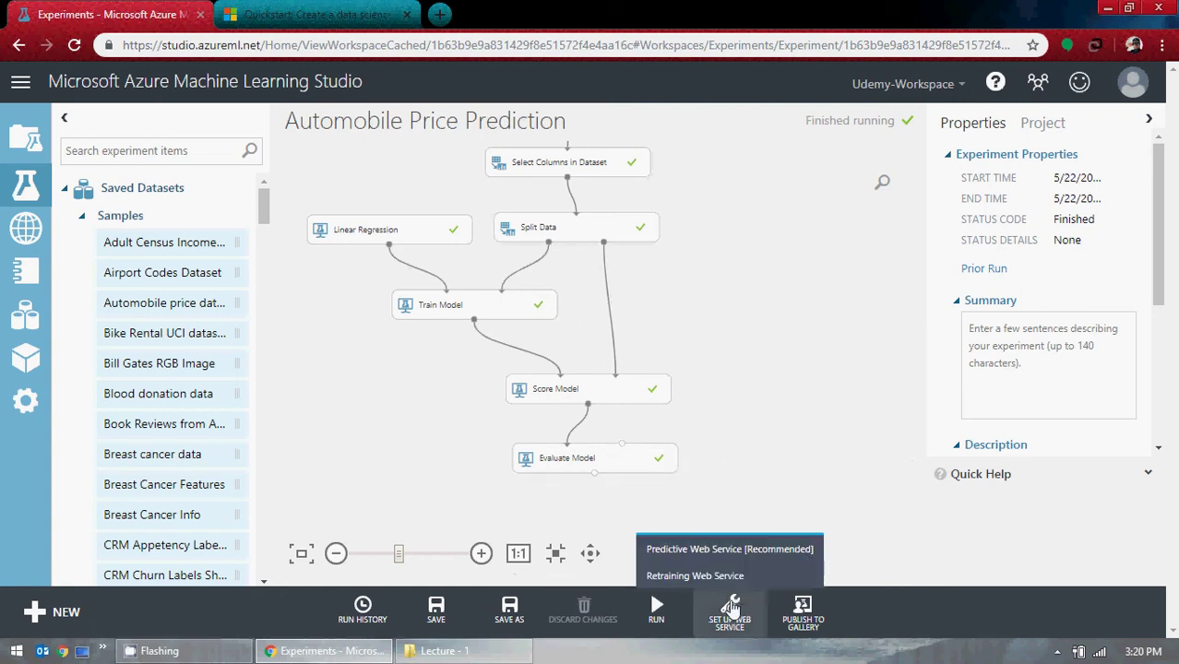
click(703, 550)
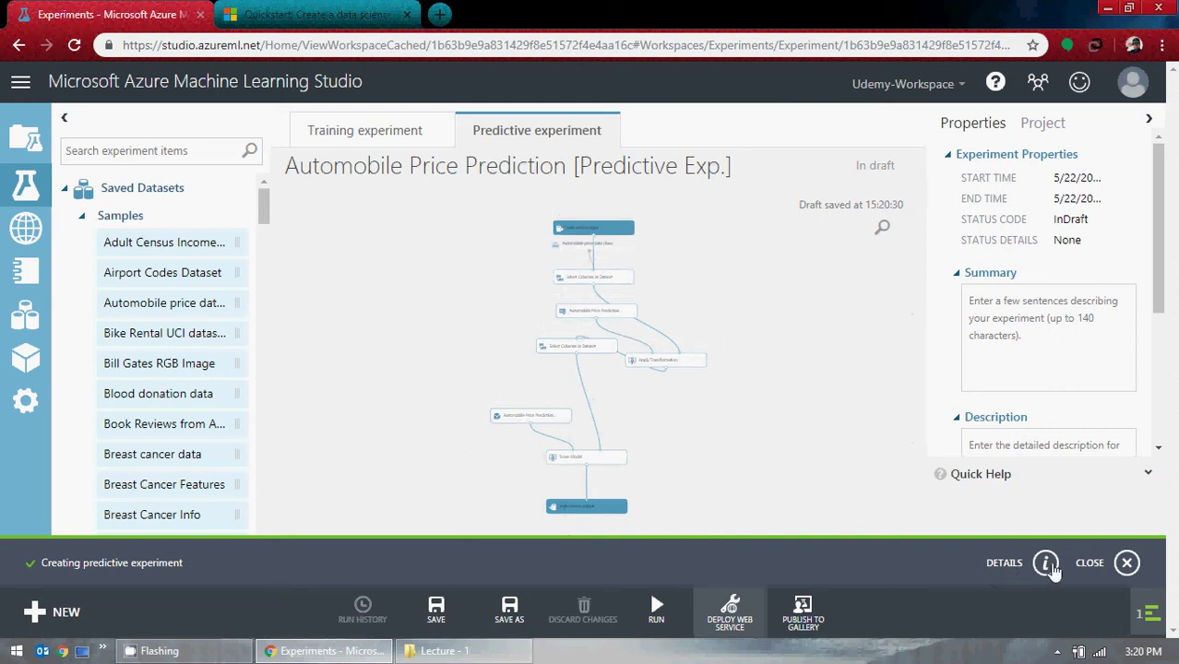
Review the details of the predictive experiment's creation and close the notification.
click(1007, 564)
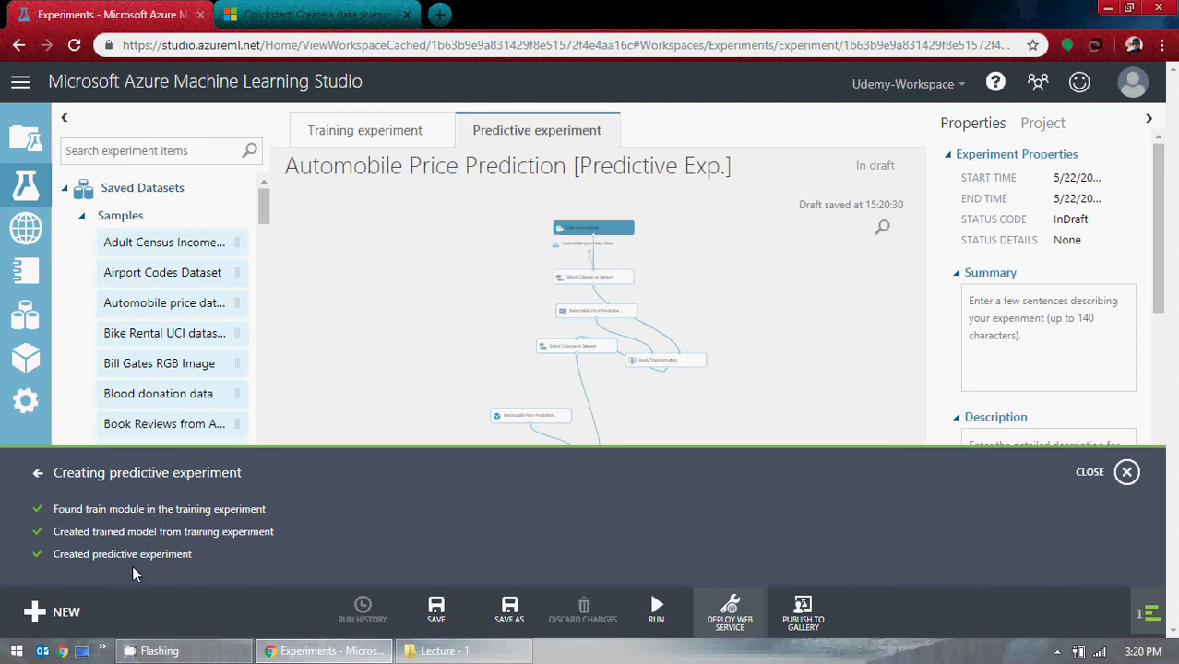
click(1127, 472)
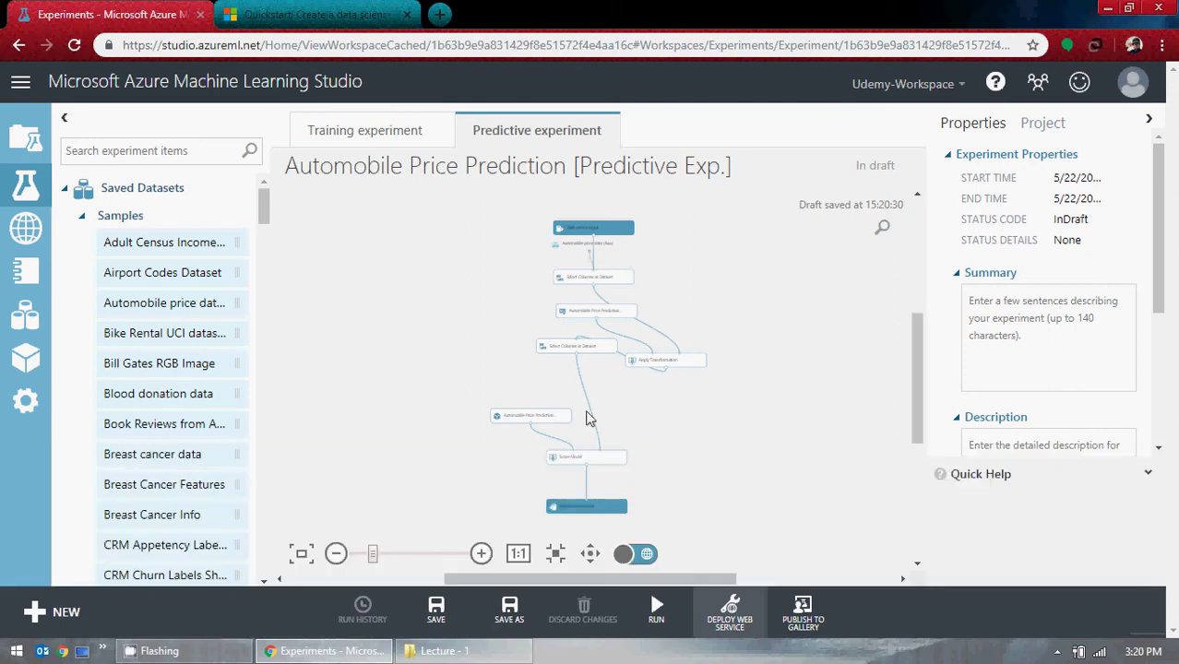
Run the Automobile Price Prediction predictive experiment and deploy it as a web service.
click(731, 616)
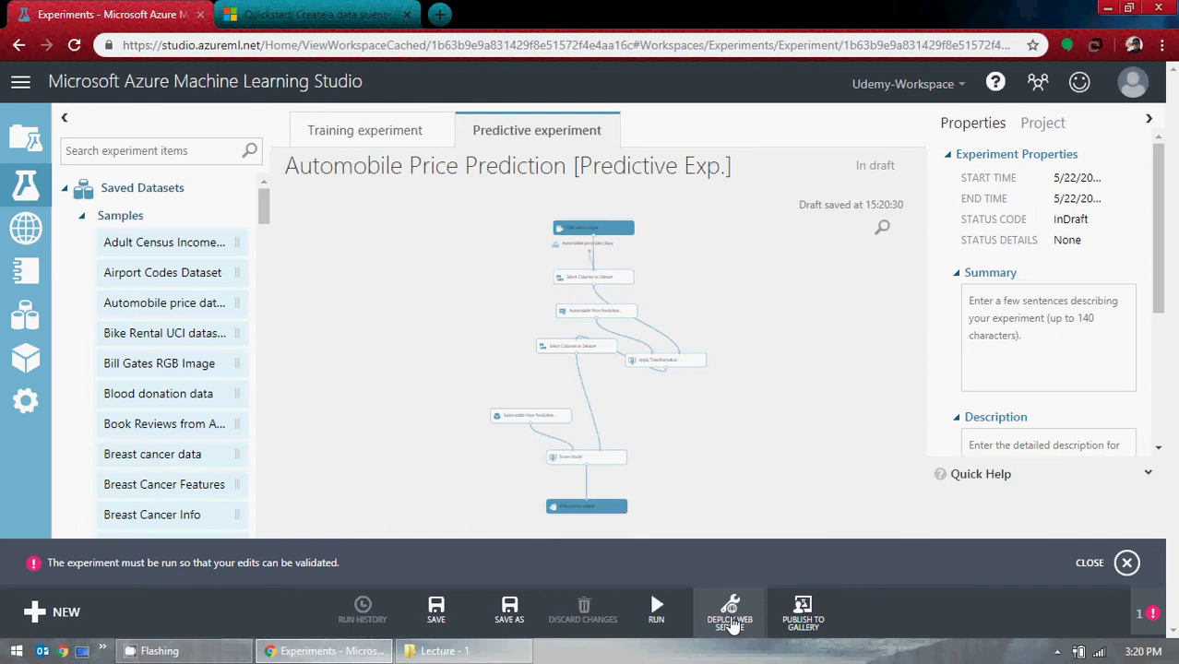
click(1122, 568)
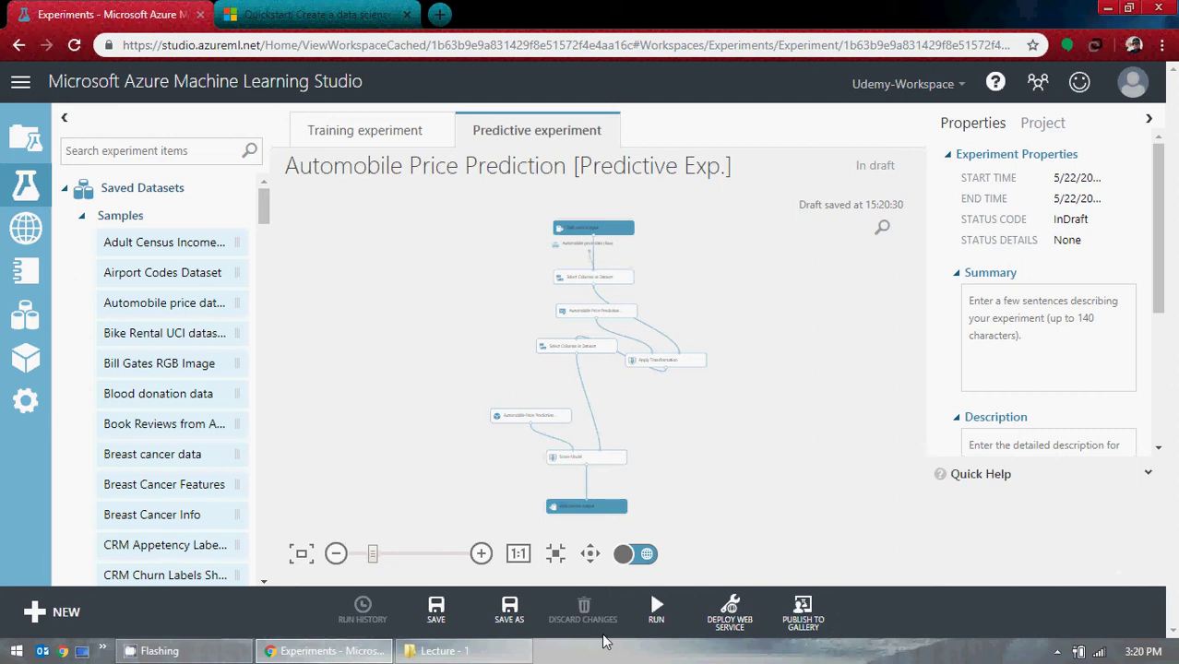
click(650, 615)
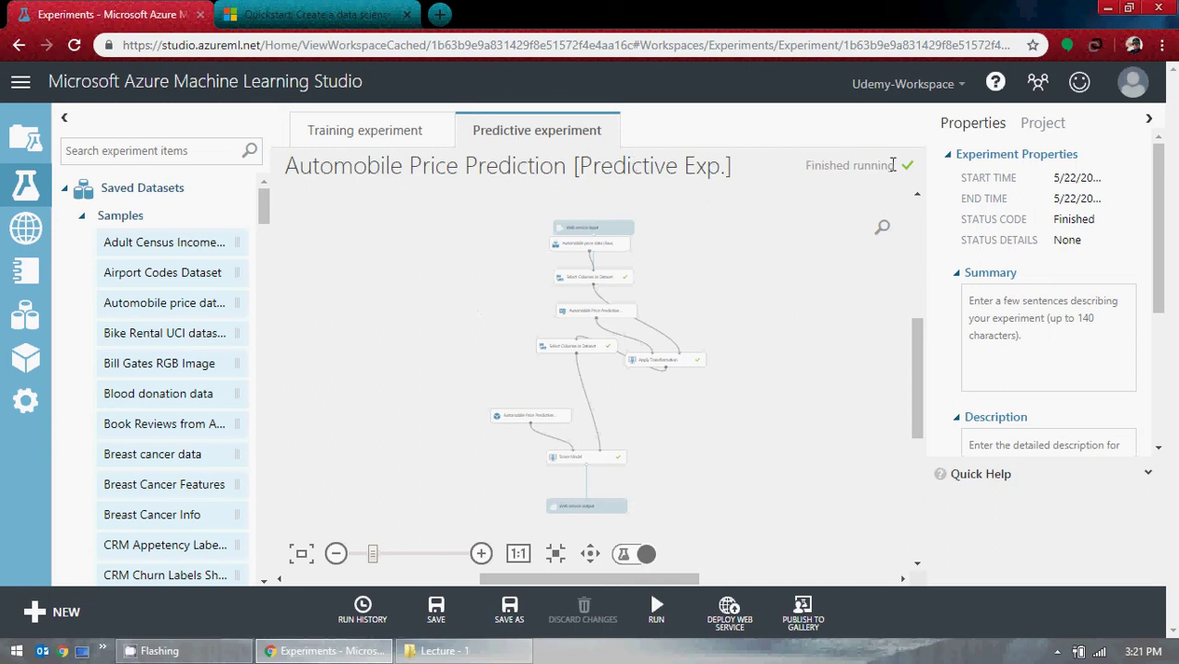
click(727, 607)
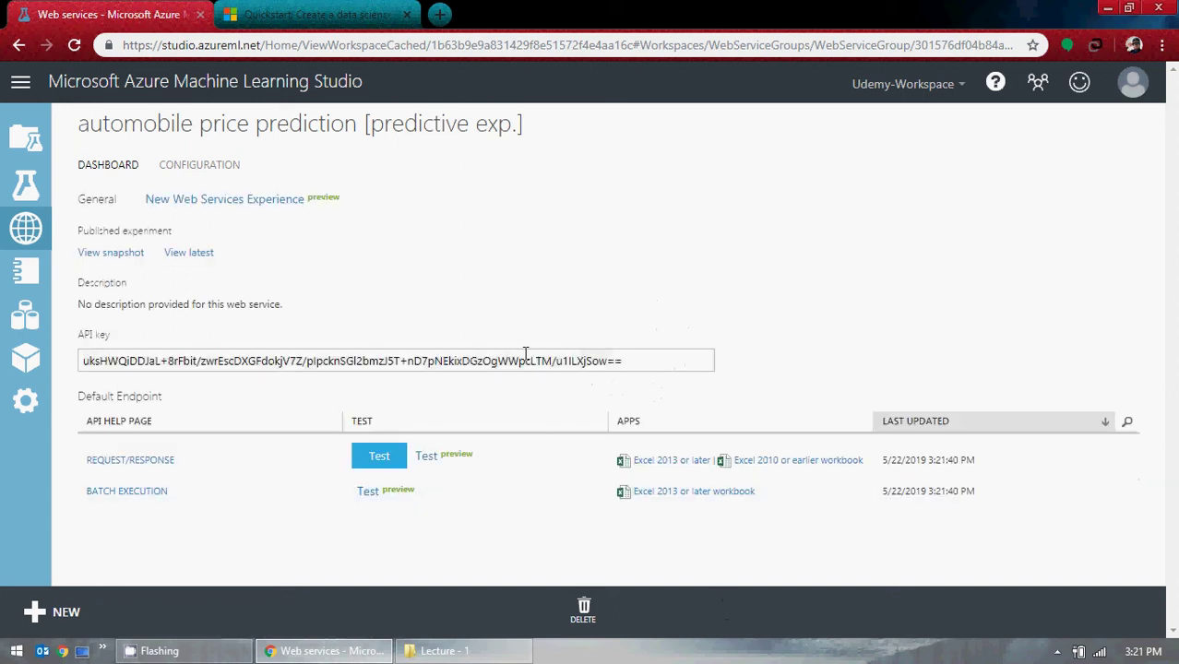
Test the Request/Response endpoint with the default input values, and check the details of the test result.
click(372, 461)
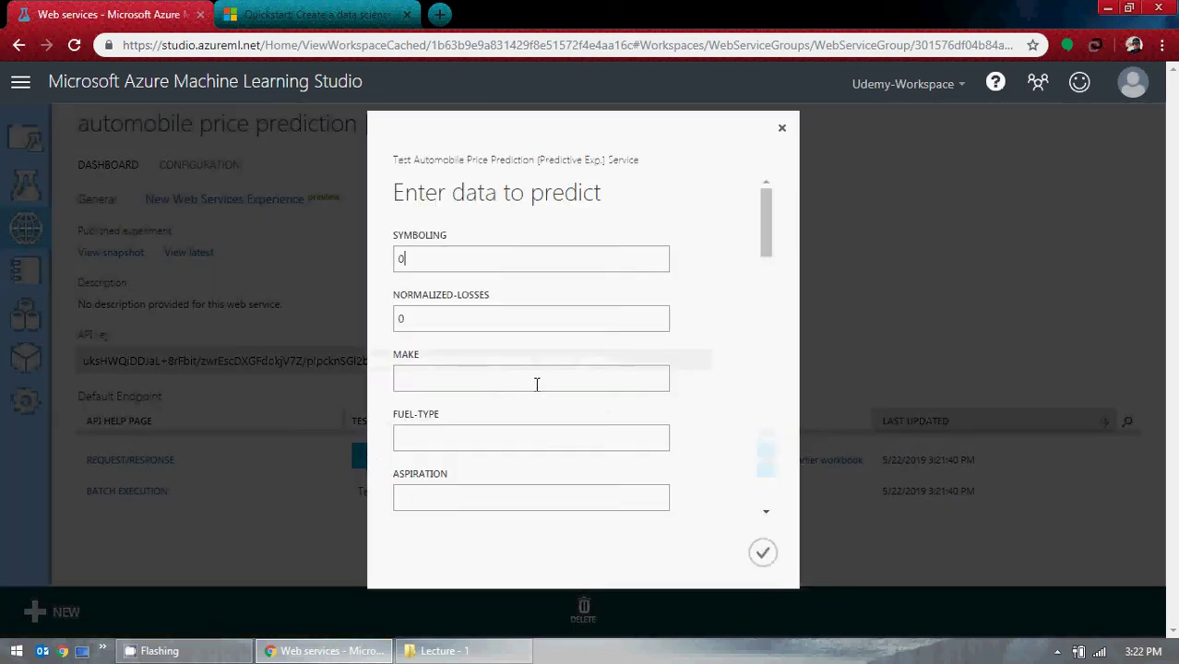
scroll(519, 345, down, 3)
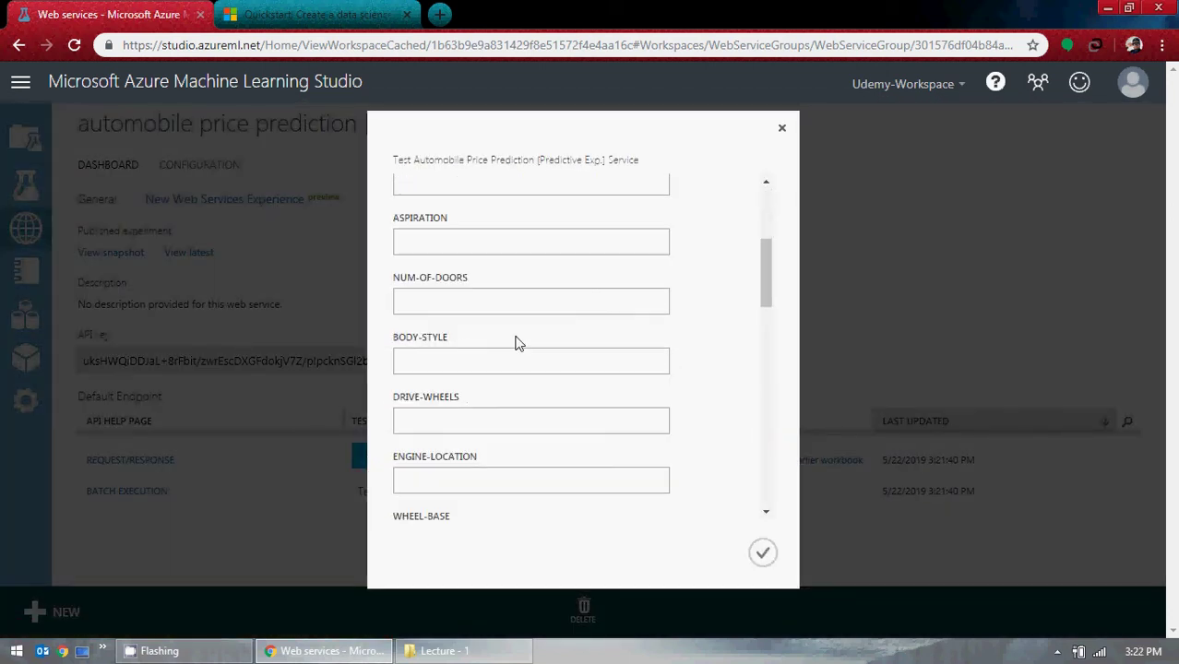
scroll(517, 345, down, 12)
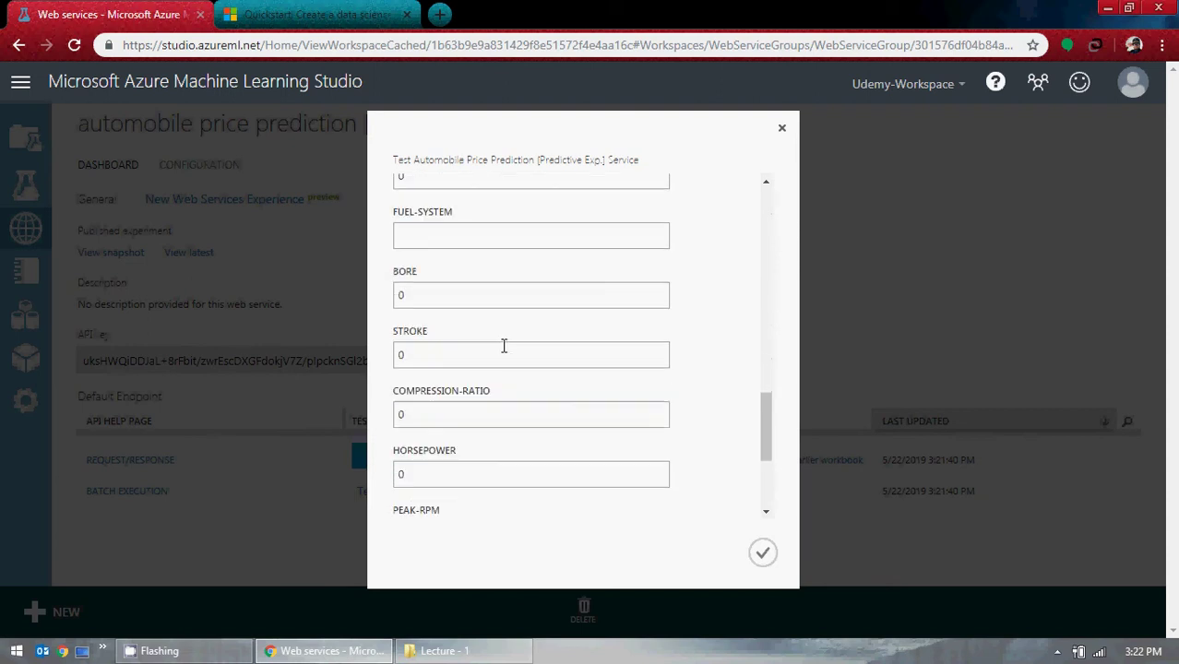
scroll(504, 345, down, 4)
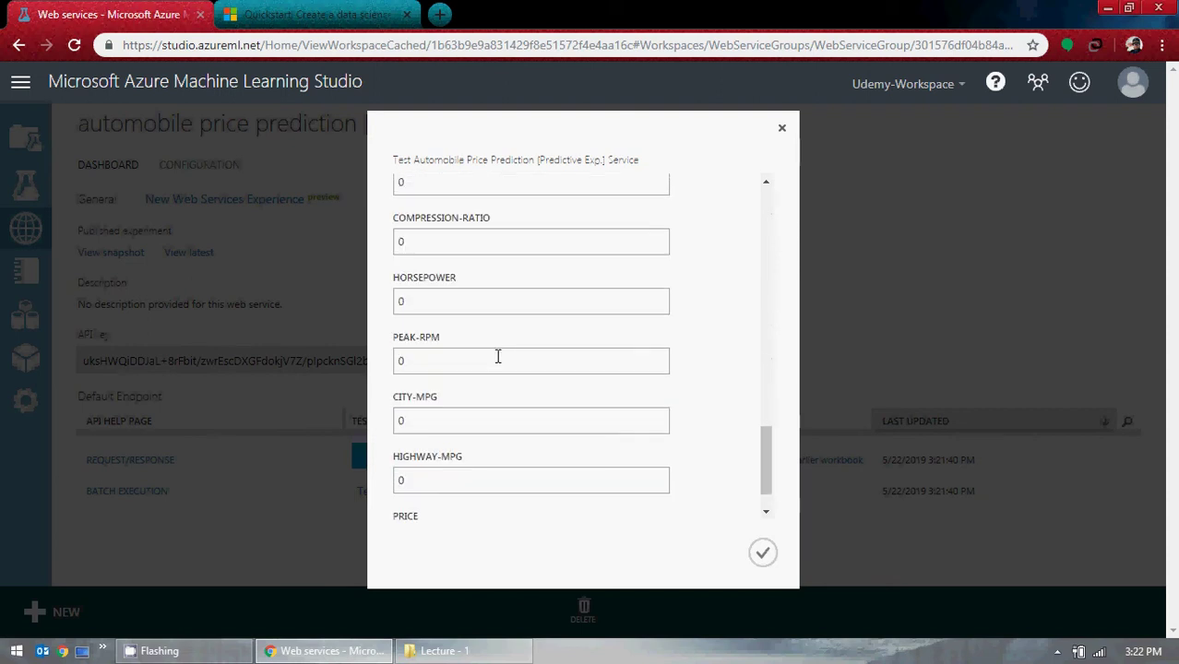
click(762, 555)
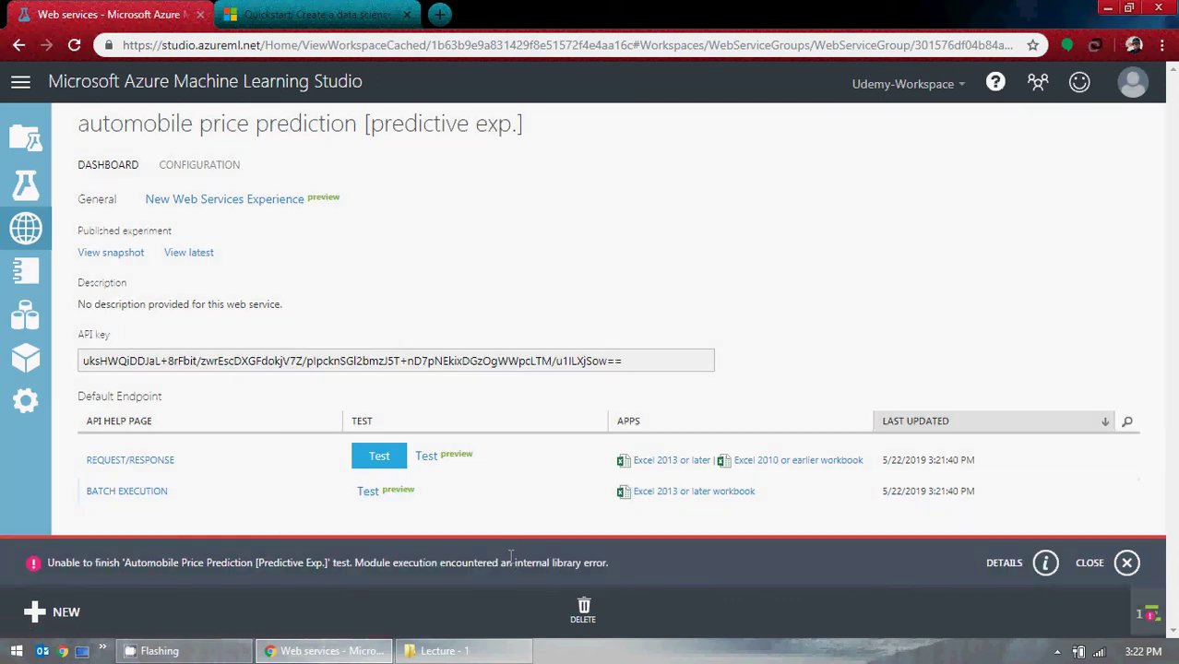
click(1042, 563)
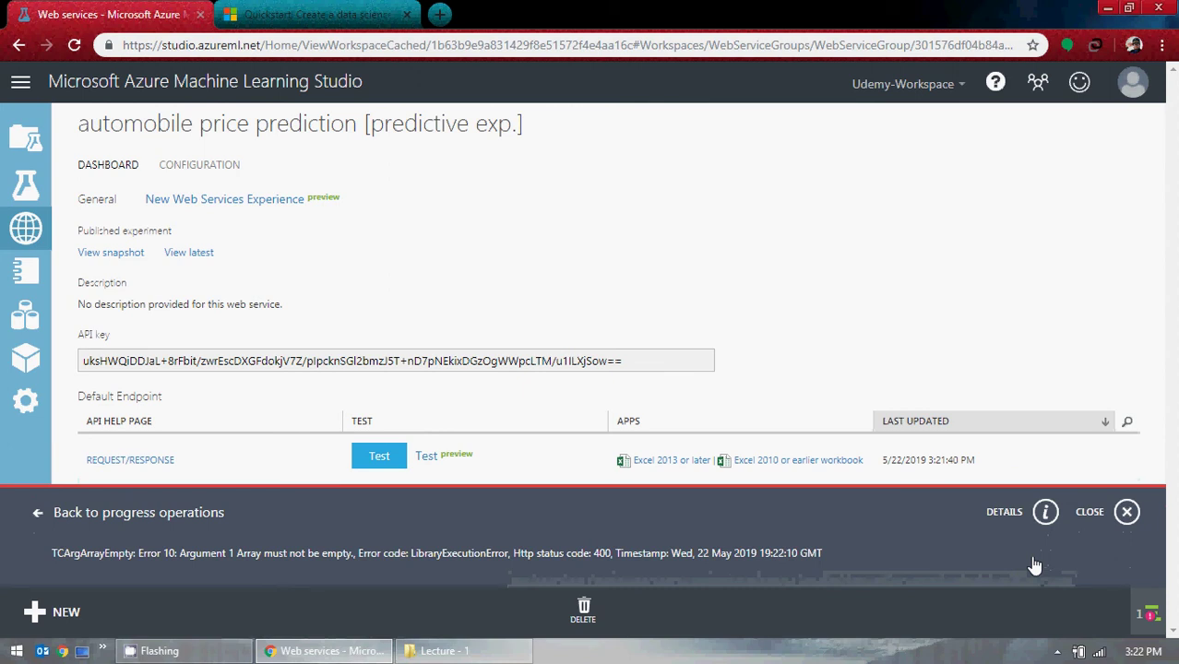
click(1124, 513)
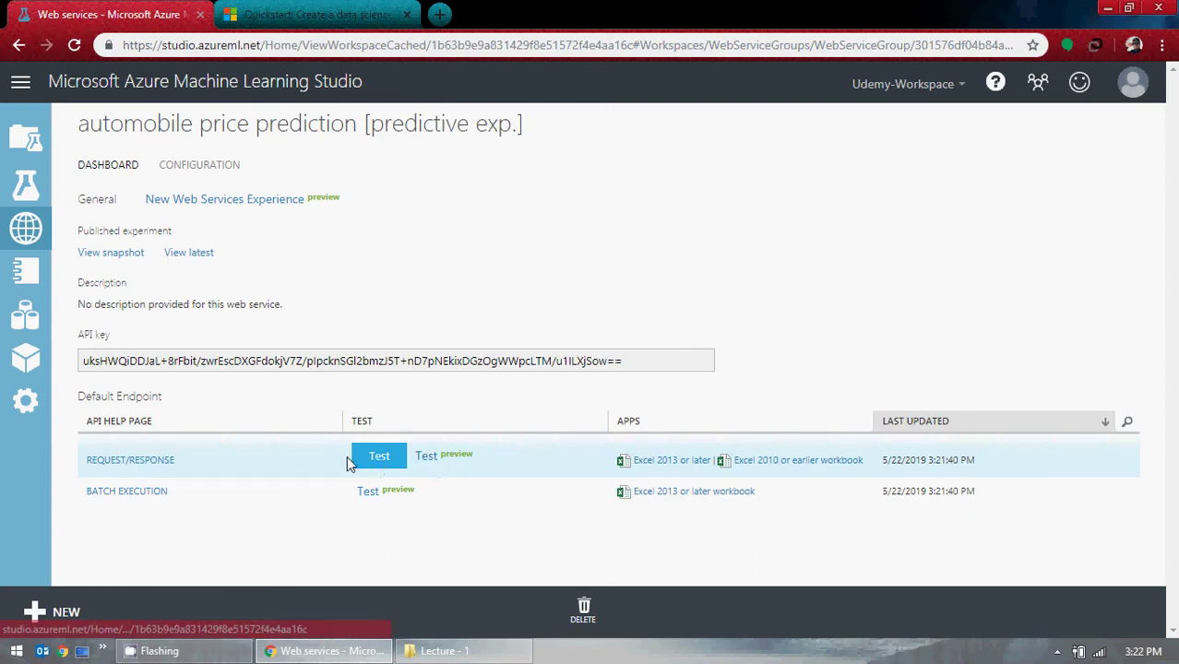
Read through the Request/Response API documentation, from the request headers to the sample code, and close it.
click(130, 459)
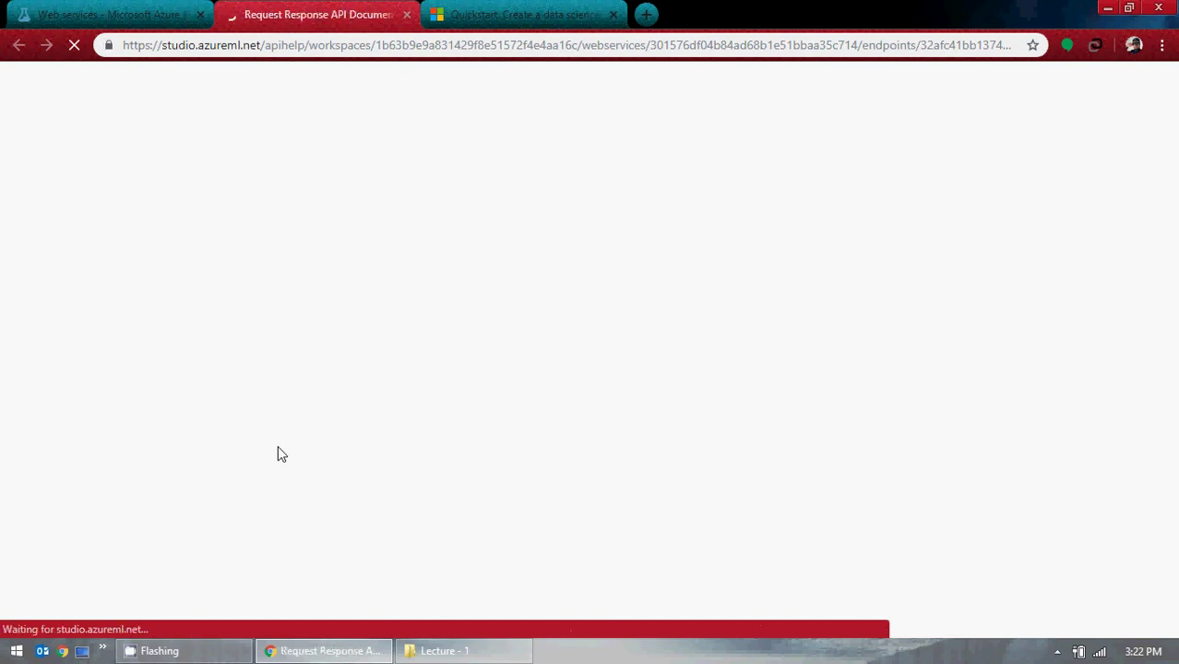
scroll(389, 447, down, 4)
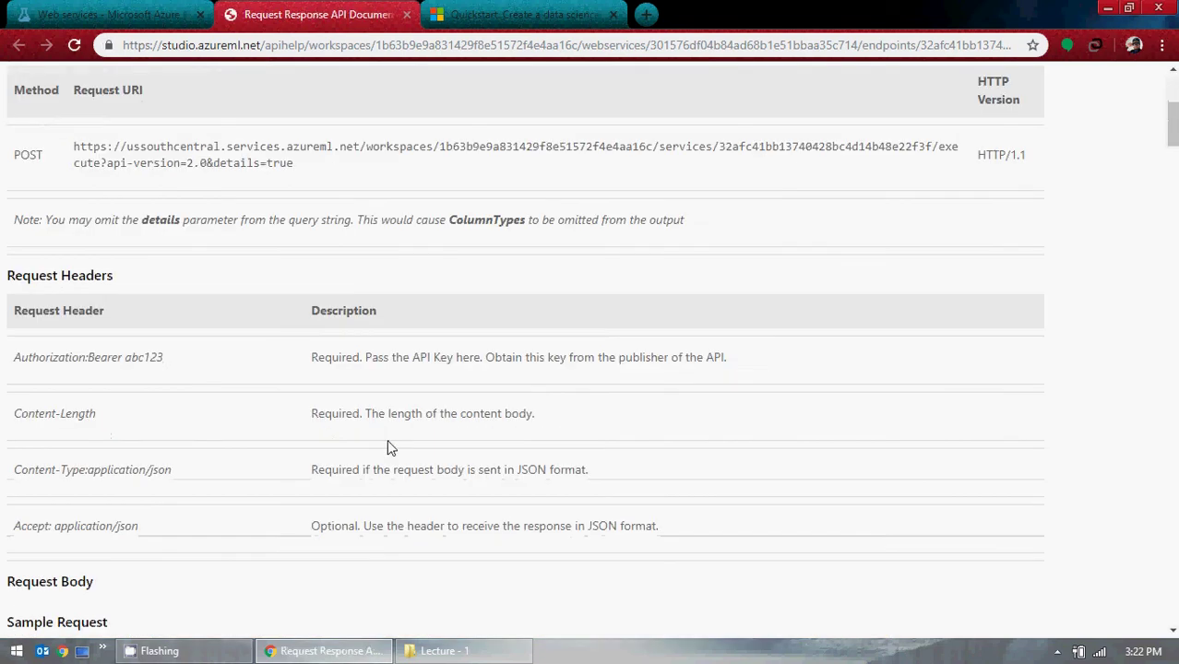
scroll(387, 446, down, 5)
scroll(387, 446, down, 20)
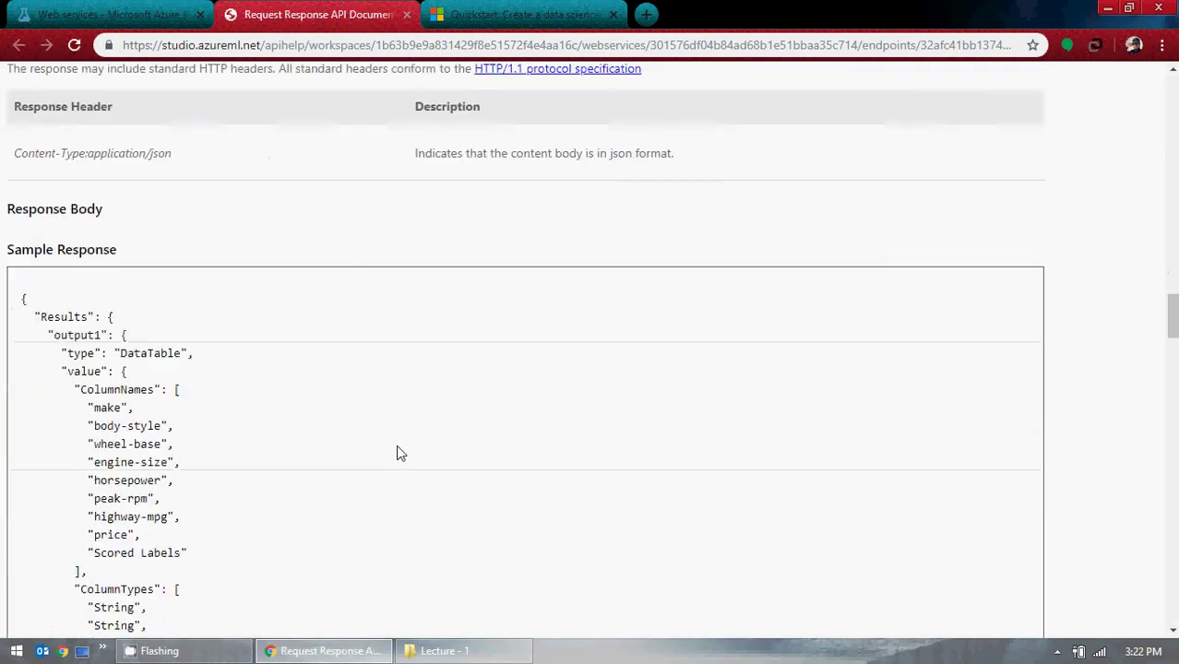
scroll(391, 469, down, 15)
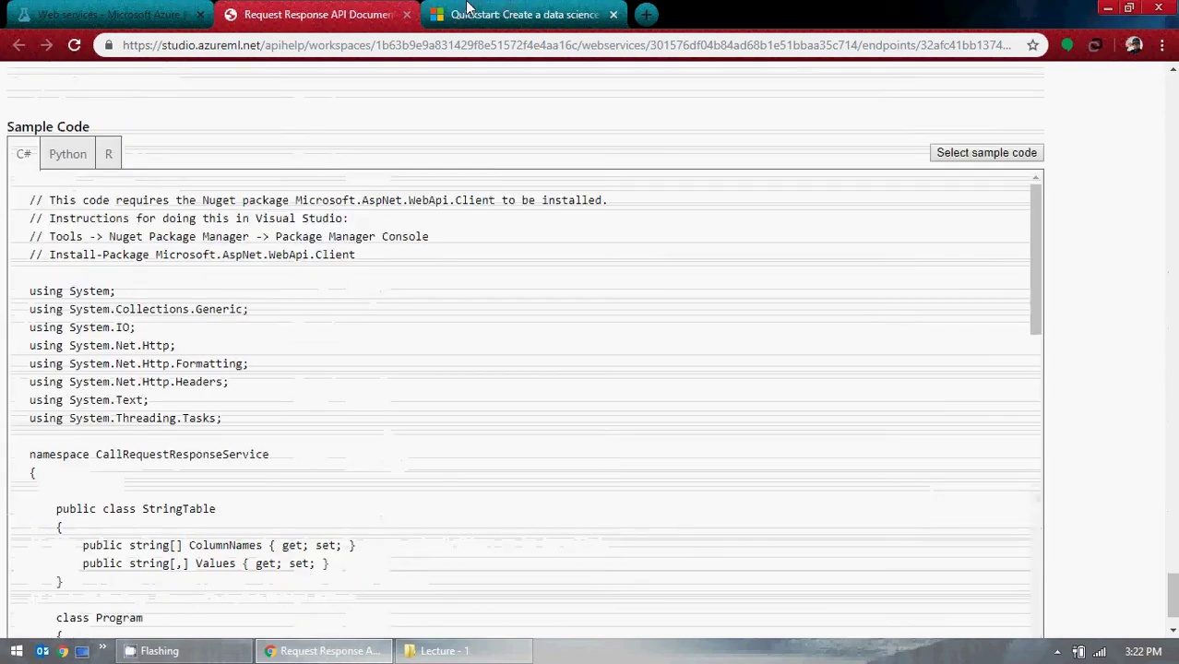
click(407, 15)
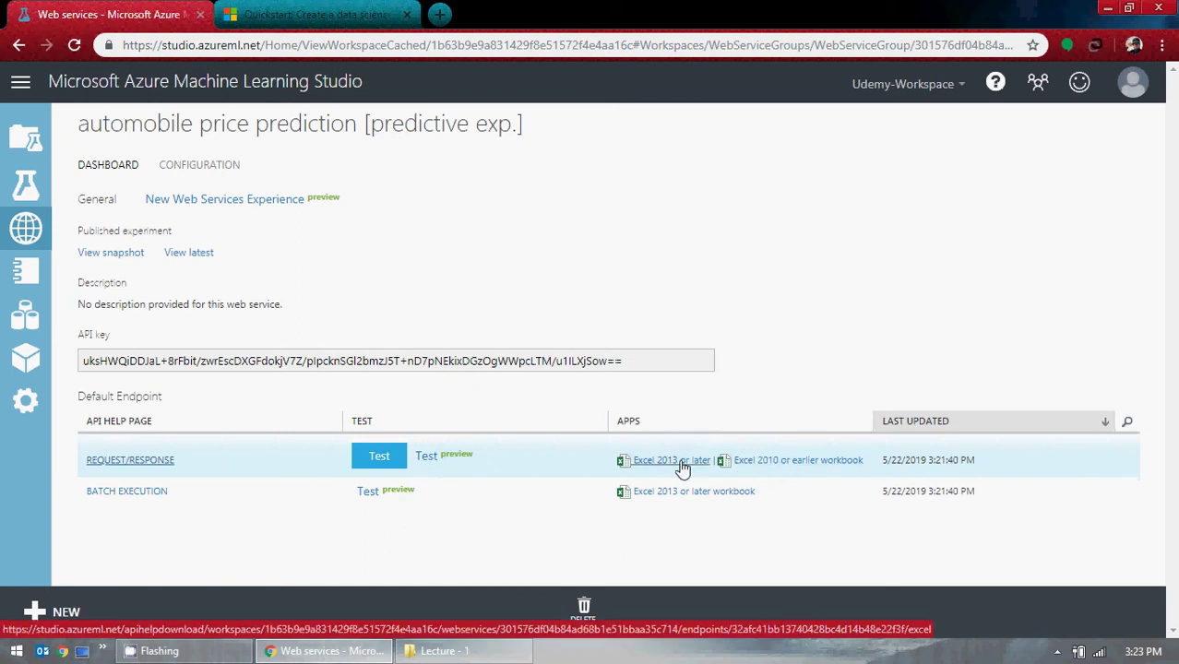
Download the Request/Response endpoint's Excel 2010 or earlier workbook and show the file in its folder.
click(769, 469)
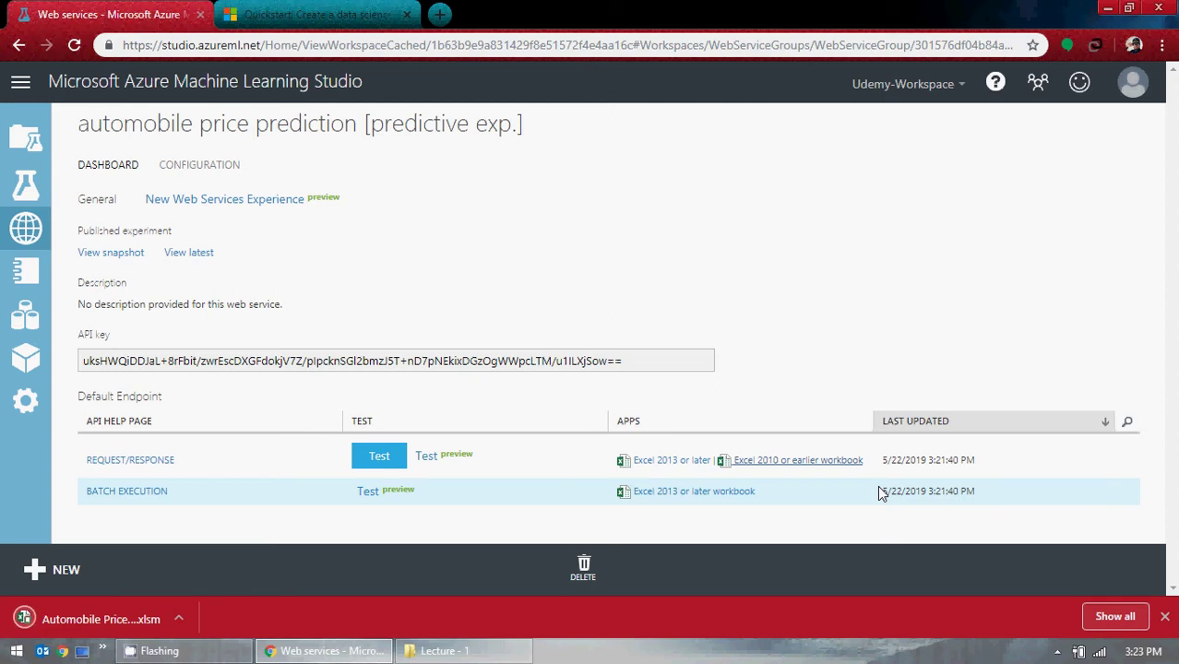
click(180, 619)
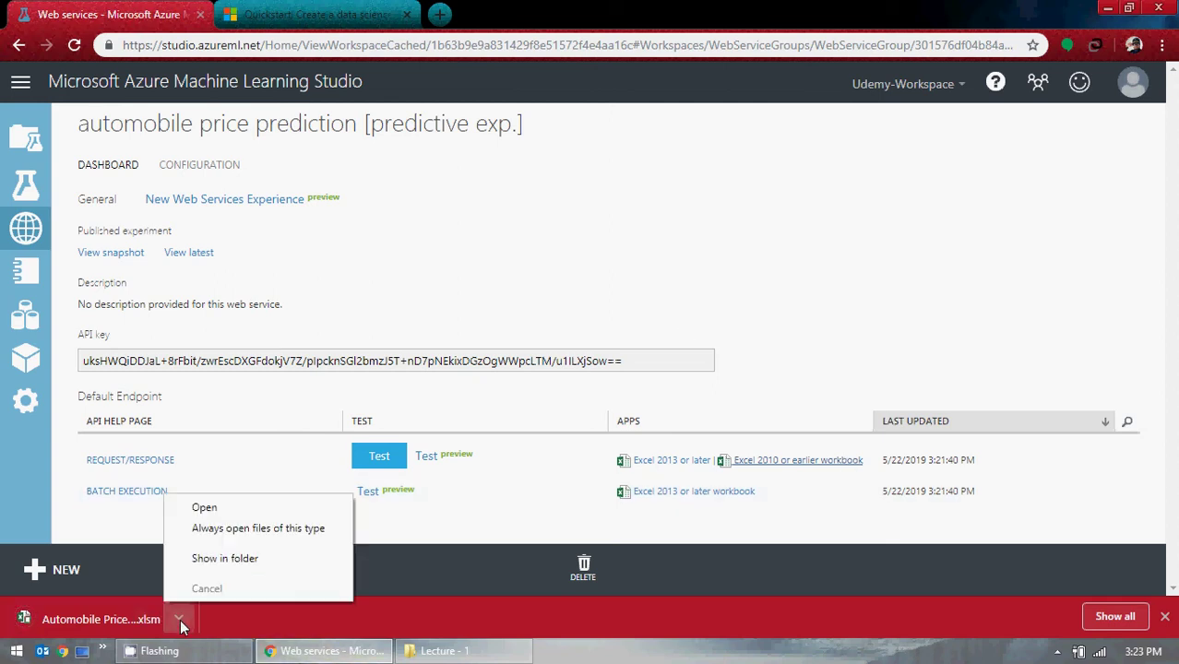
click(244, 563)
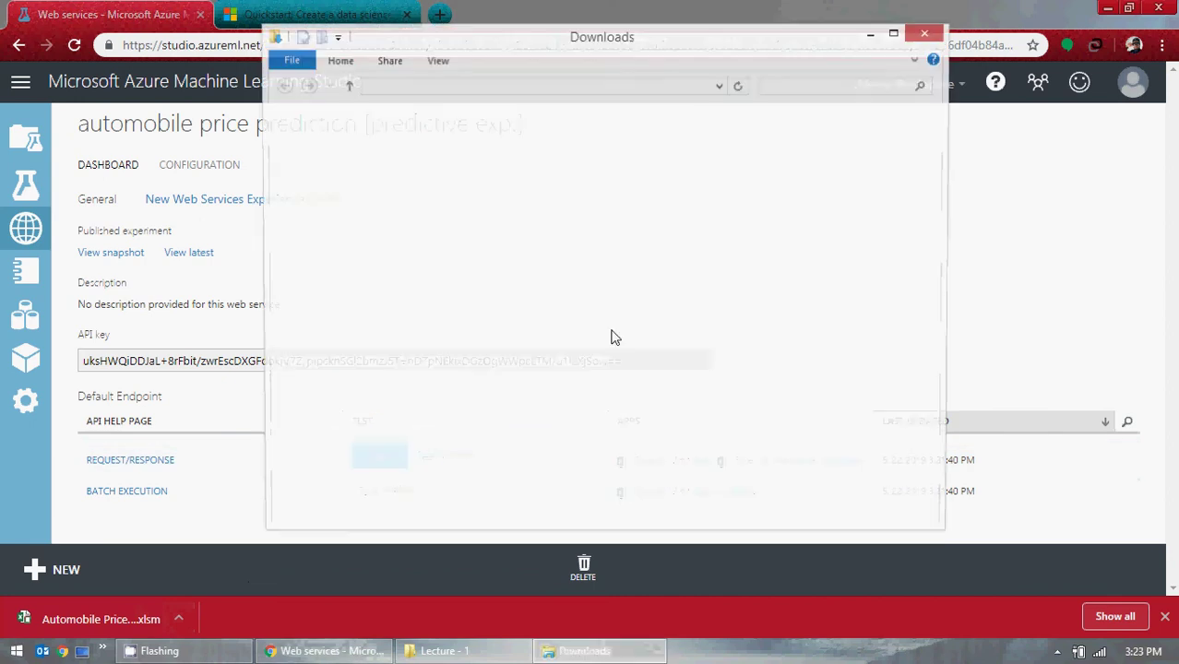
click(873, 33)
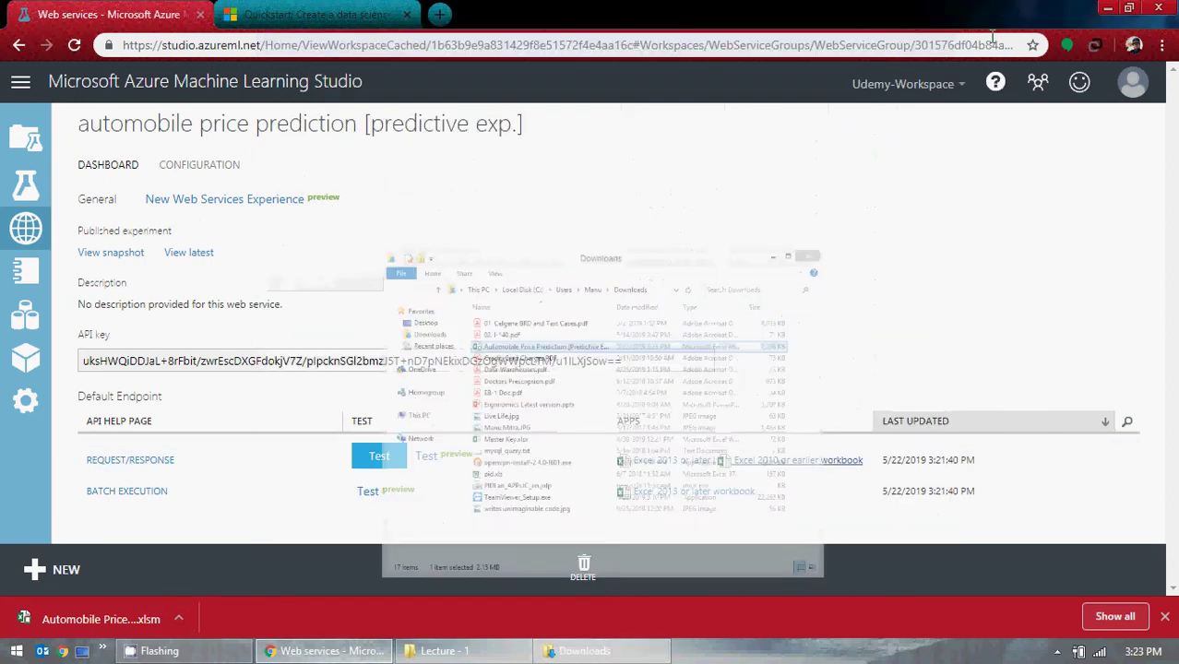
click(1164, 616)
Open the downloaded Automobile Price Prediction workbook in Excel, dismissing the warnings, and enable editing.
click(1107, 8)
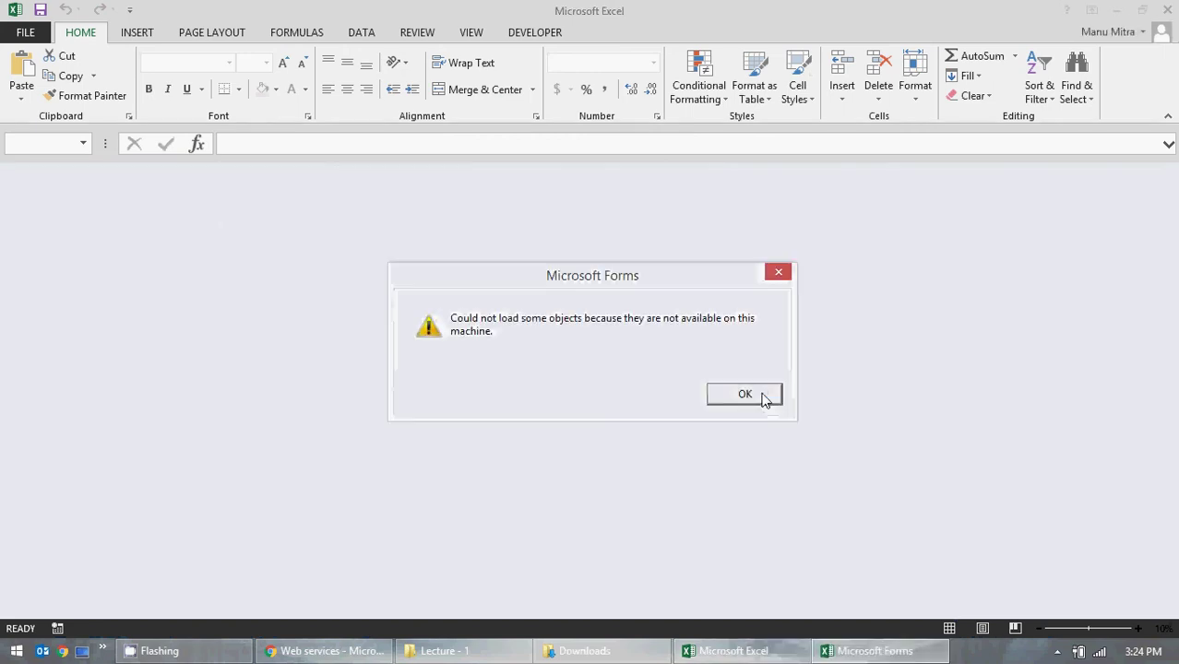
click(738, 404)
click(670, 409)
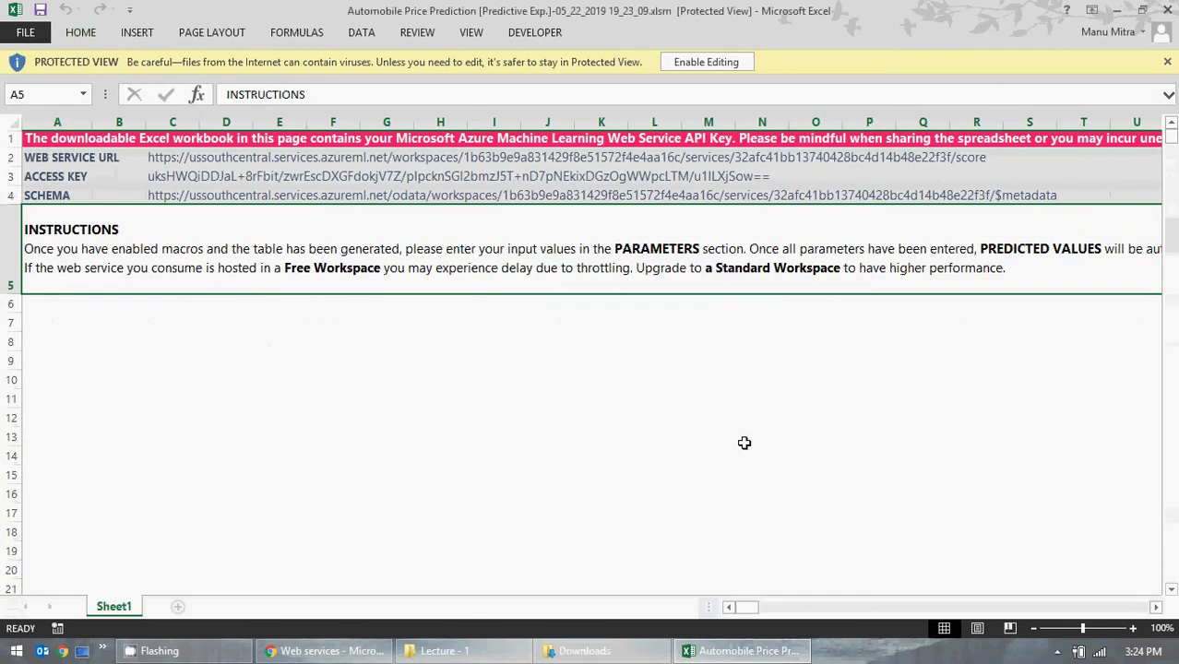
click(708, 73)
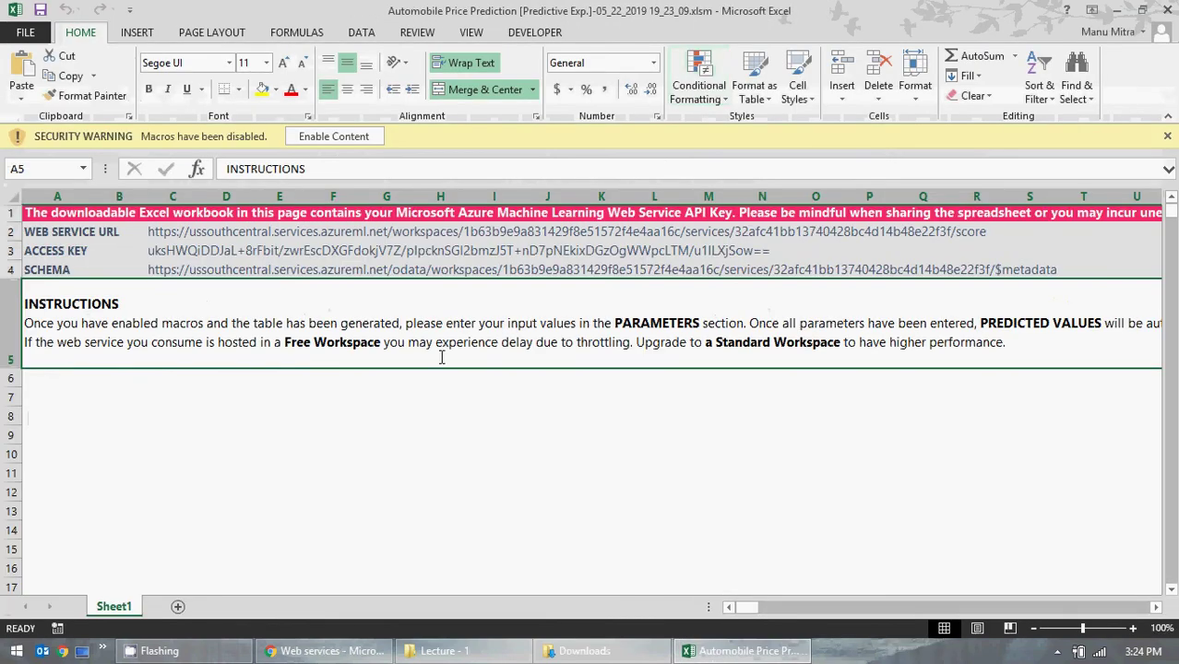
Inspect the workbook's web service URL, access key and schema cells, and enable its macro content.
click(188, 231)
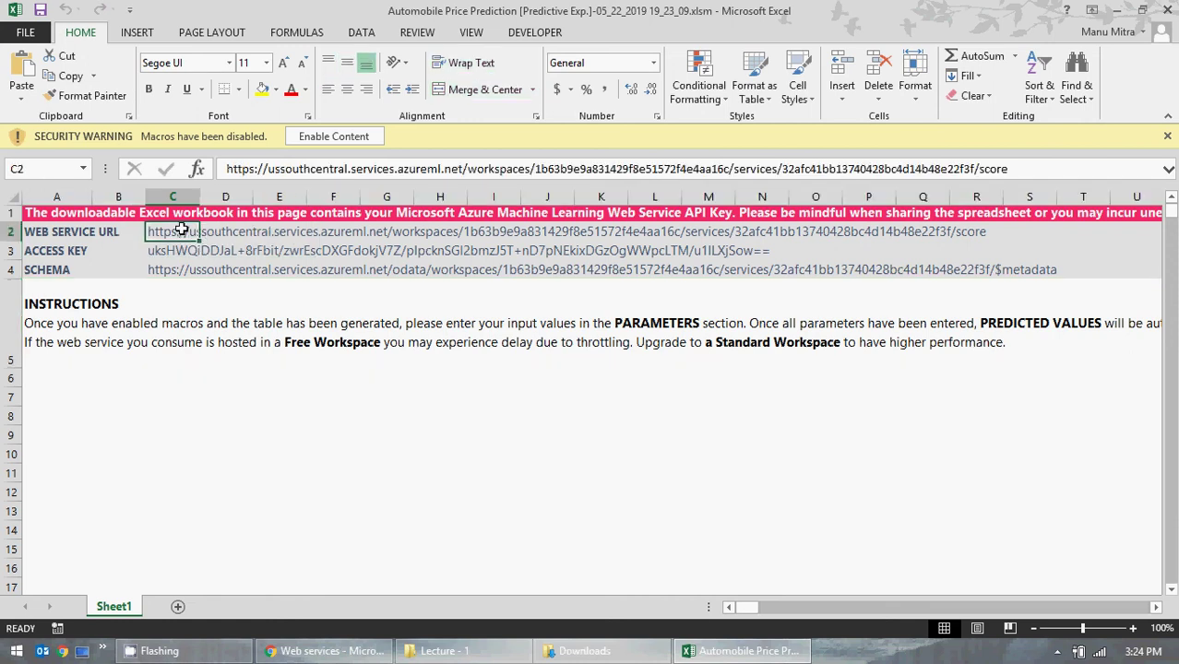
click(188, 251)
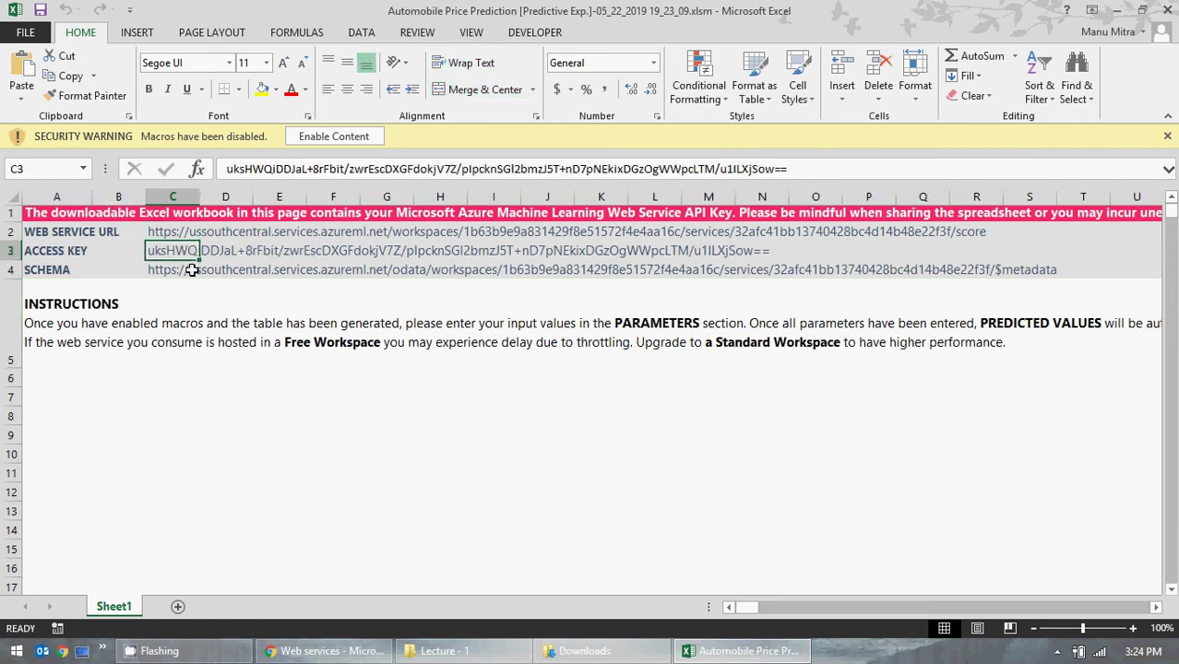
click(187, 270)
click(328, 137)
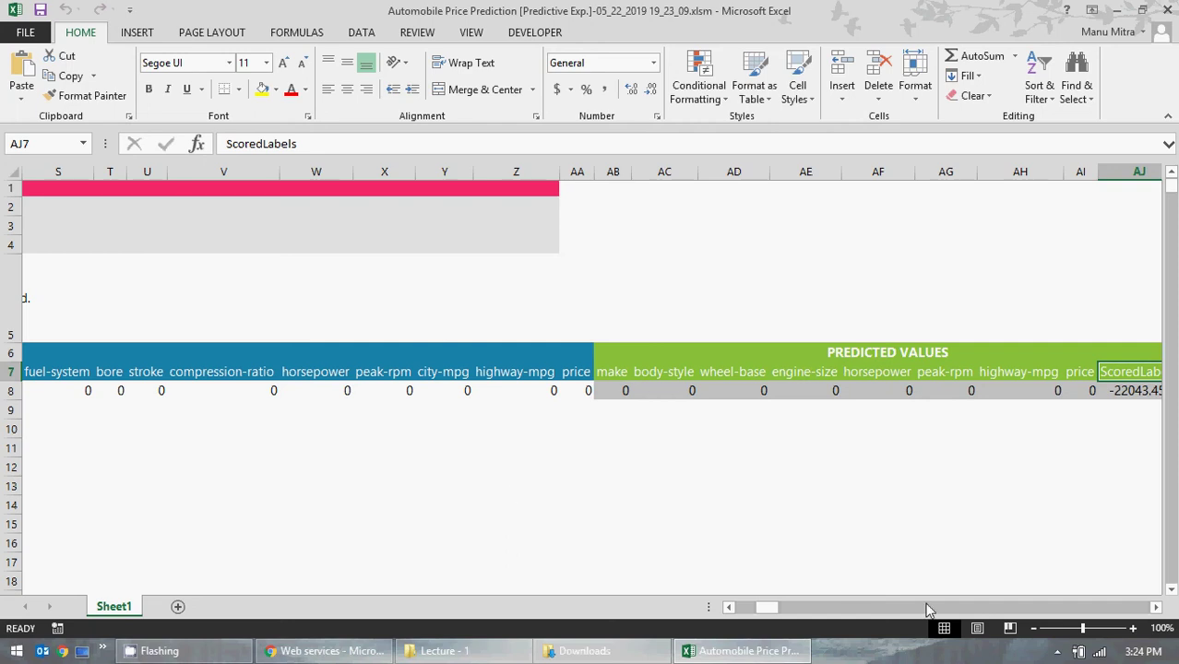
Examine the Predicted Values columns through ScoredLabels and the Parameters columns, and close the workbook.
mouse_move(766, 607)
mouse_down()
mouse_move(743, 610)
mouse_move(807, 614)
mouse_move(729, 613)
mouse_move(795, 610)
mouse_move(747, 620)
mouse_move(773, 614)
mouse_up()
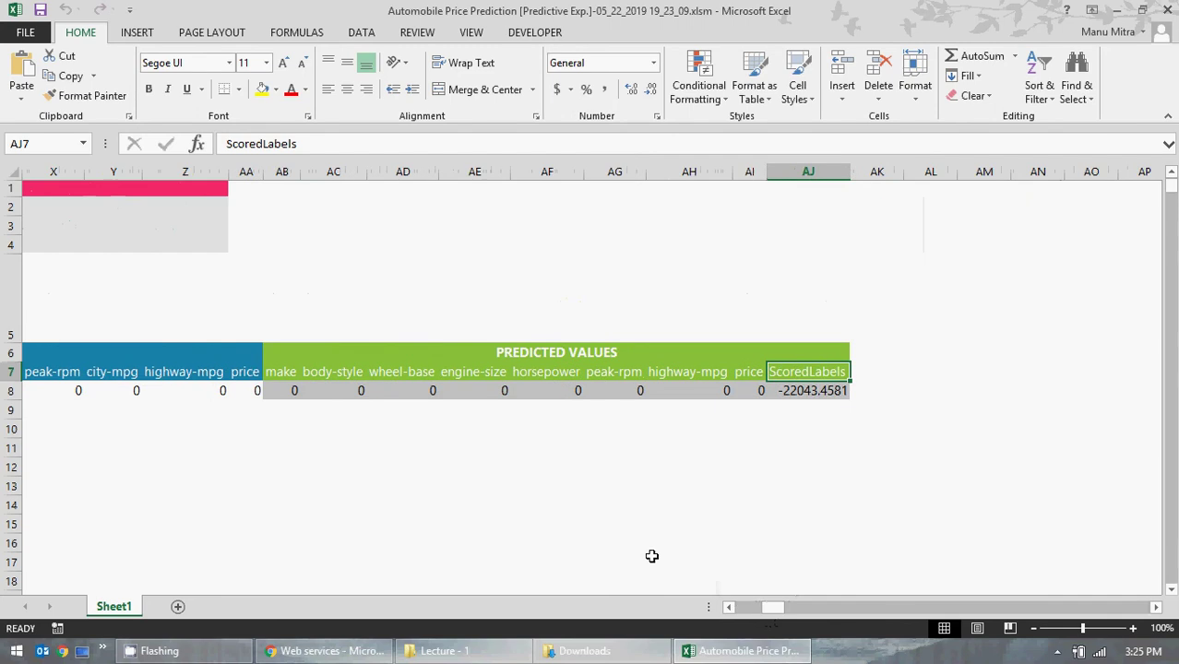
click(761, 389)
drag(773, 618, 738, 618)
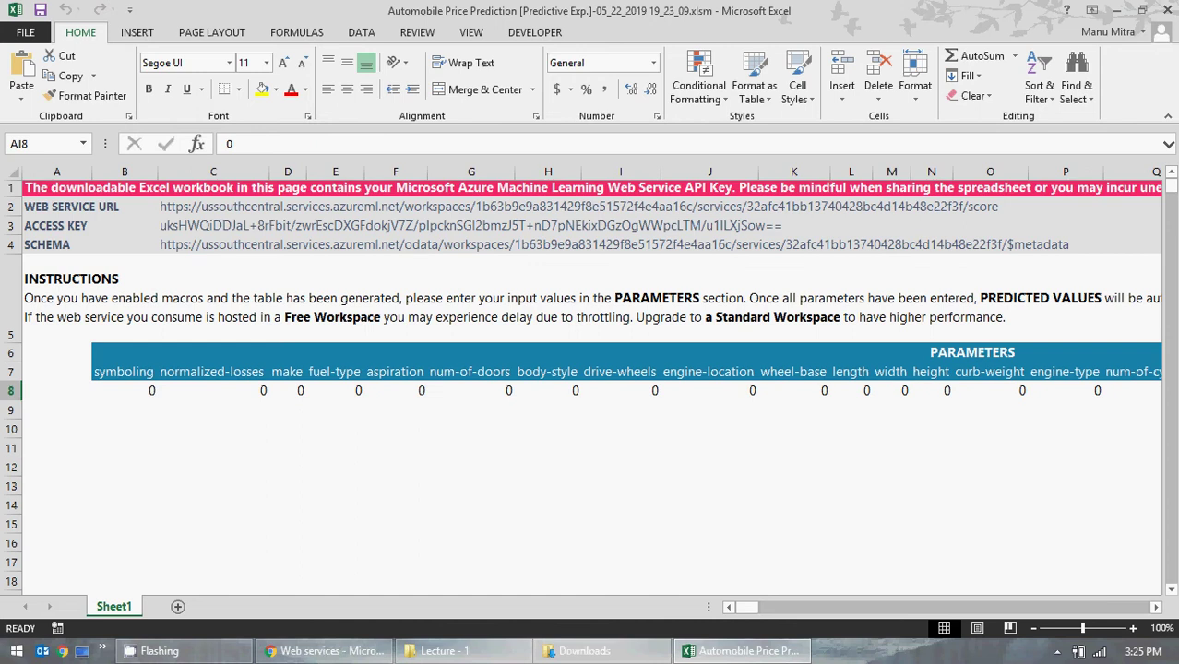
click(1165, 10)
click(669, 403)
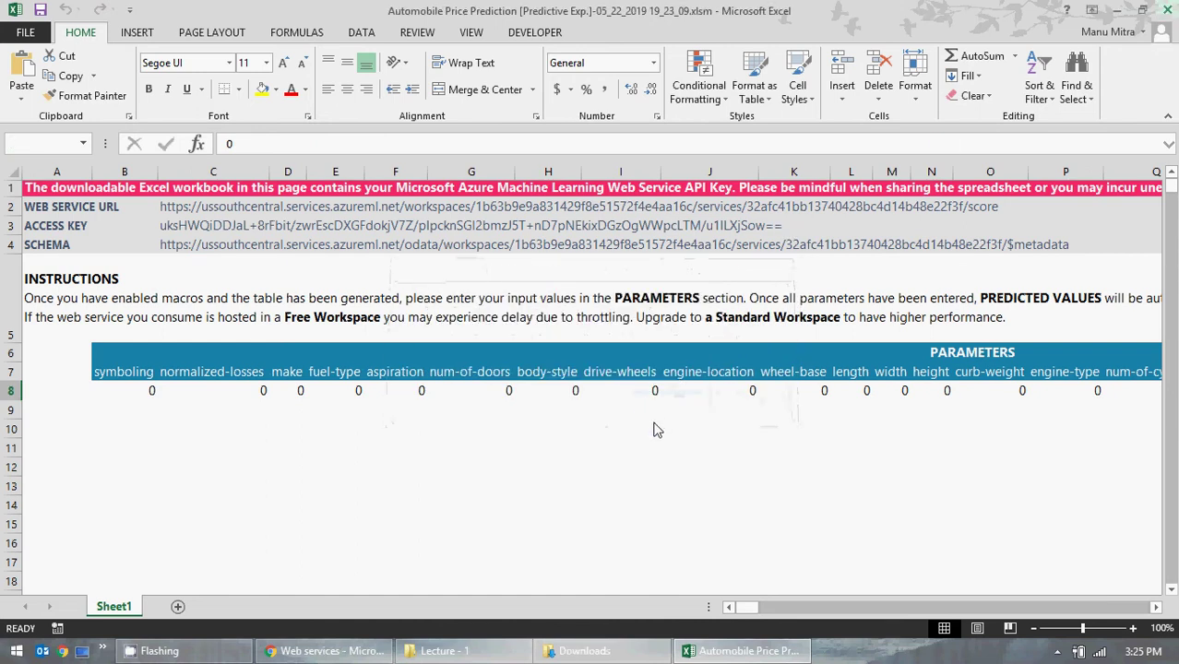
click(589, 346)
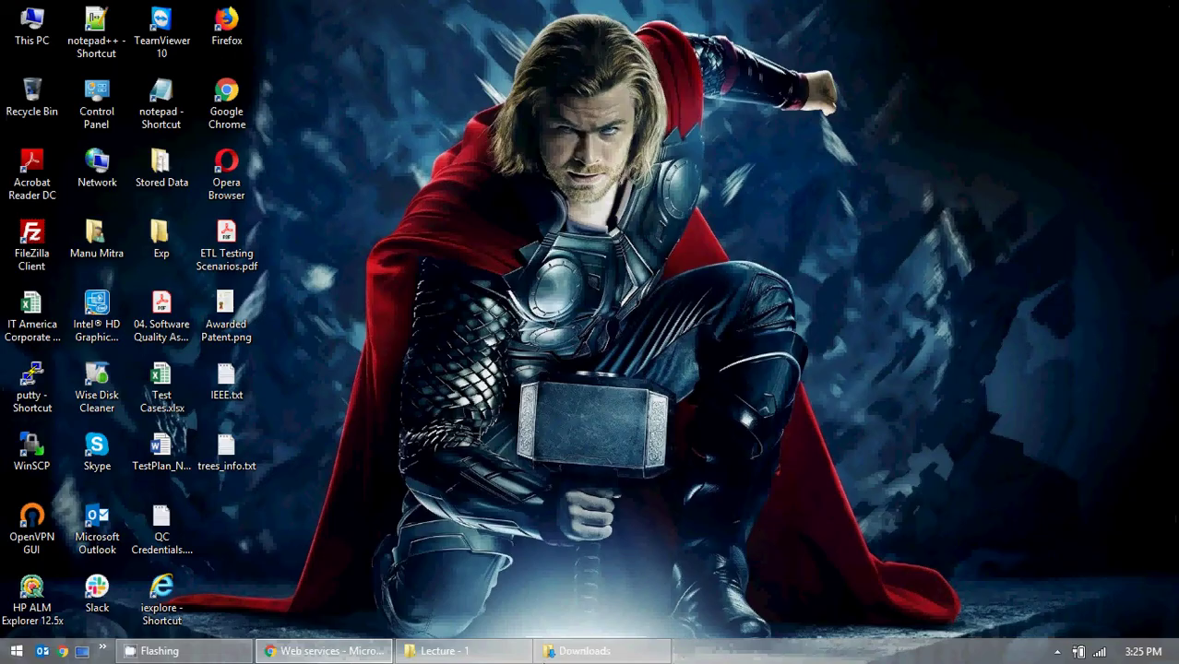
Switch back to Azure Machine Learning Studio and view the workspace's experiments and web services lists.
click(317, 653)
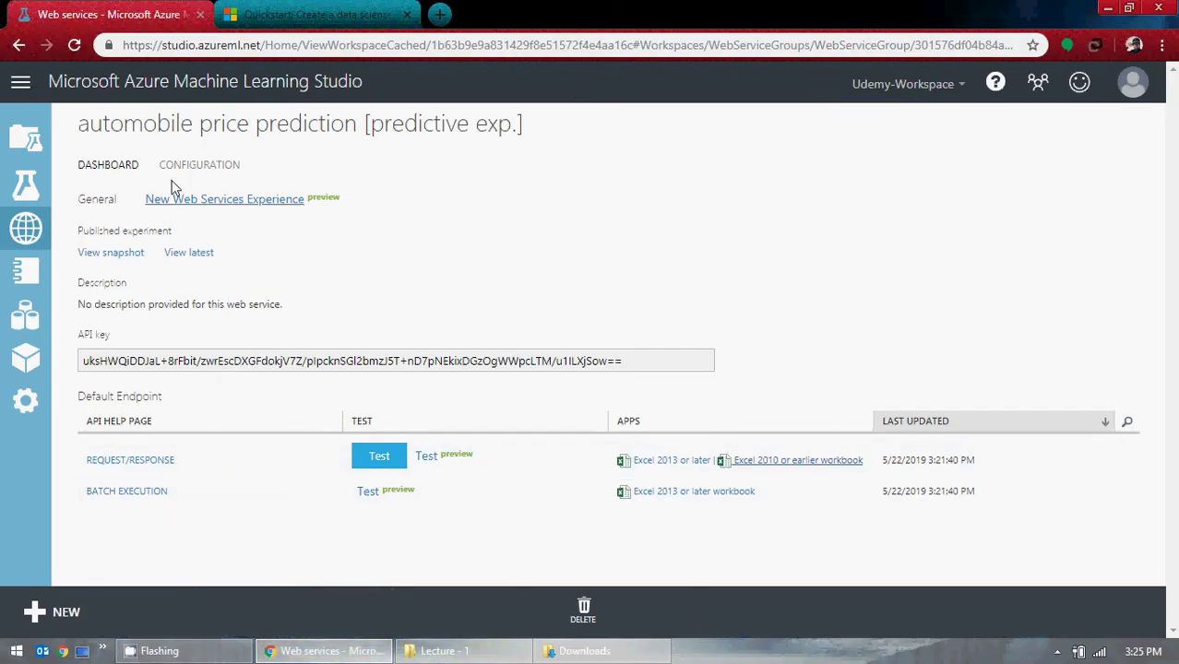
click(25, 190)
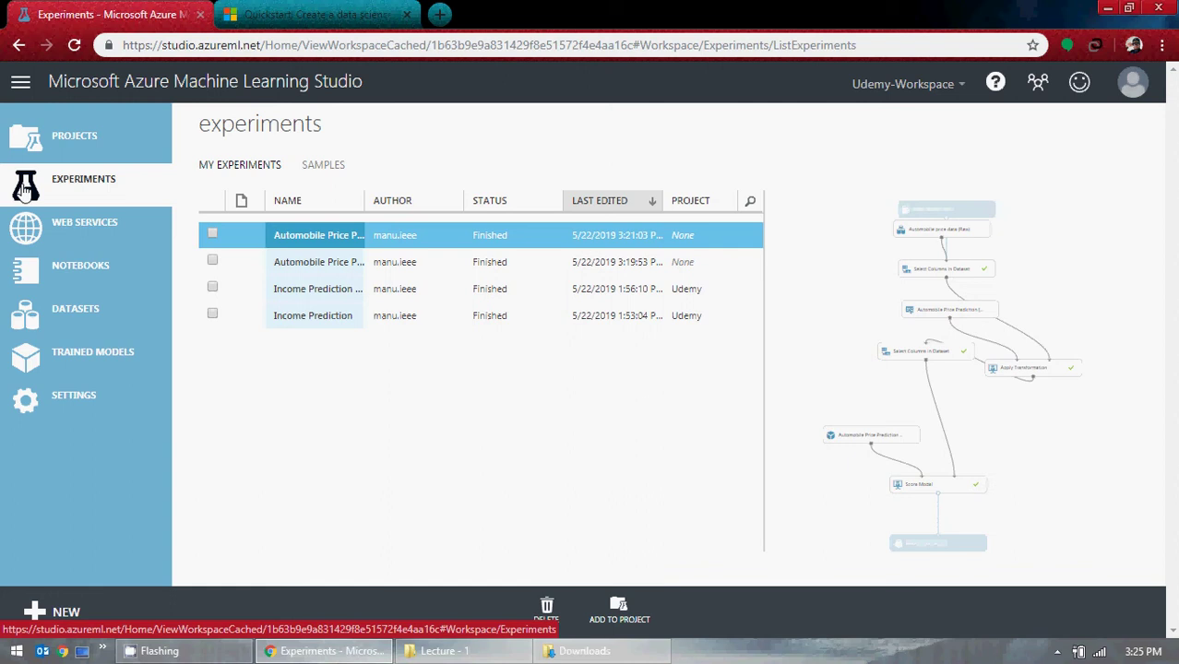
click(76, 238)
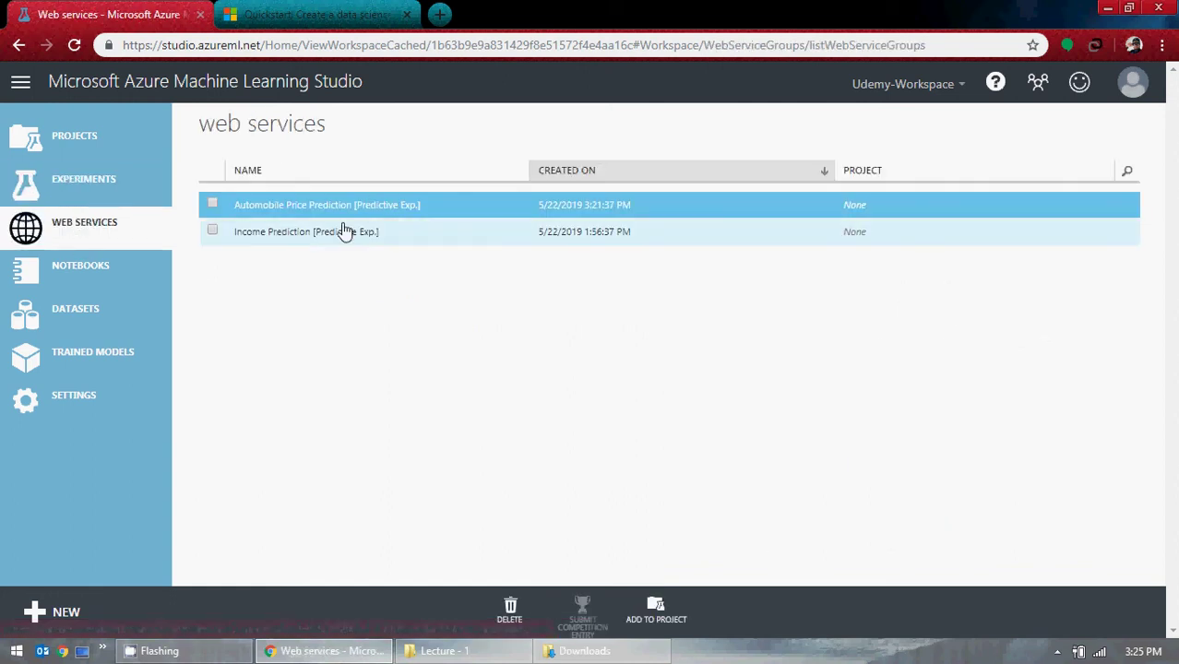
Open the predictive solution tutorial linked from the quickstart article and read its prerequisites and instructions for uploading existing data.
click(343, 13)
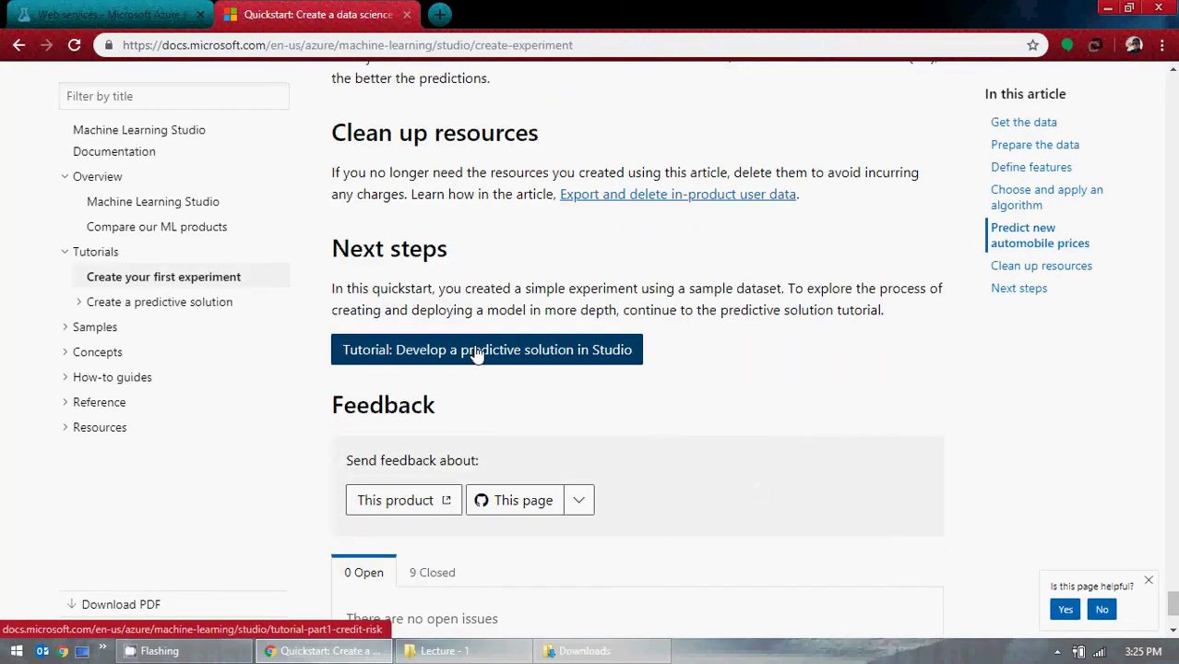
click(477, 354)
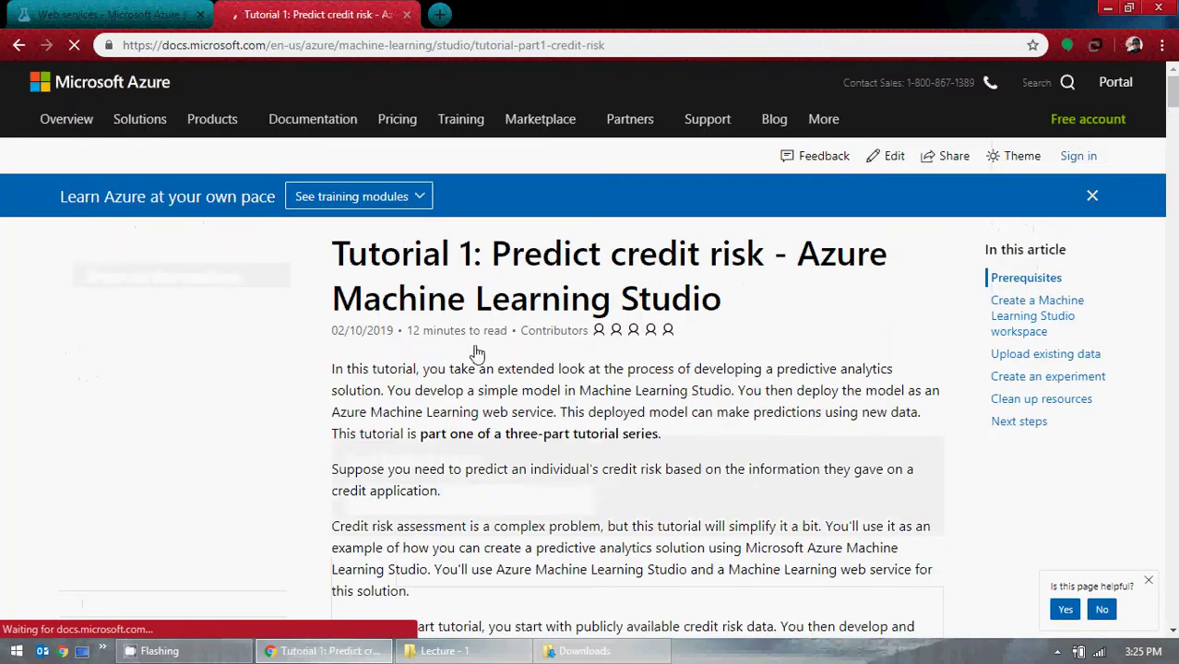
scroll(618, 441, down, 10)
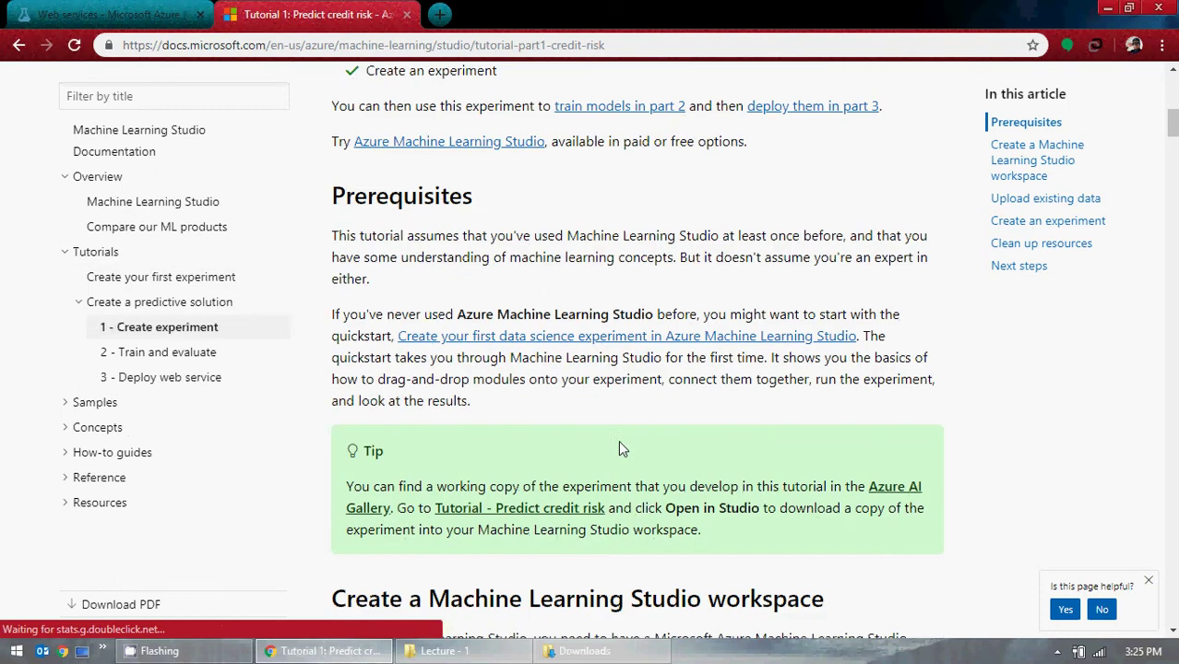
scroll(618, 452, down, 10)
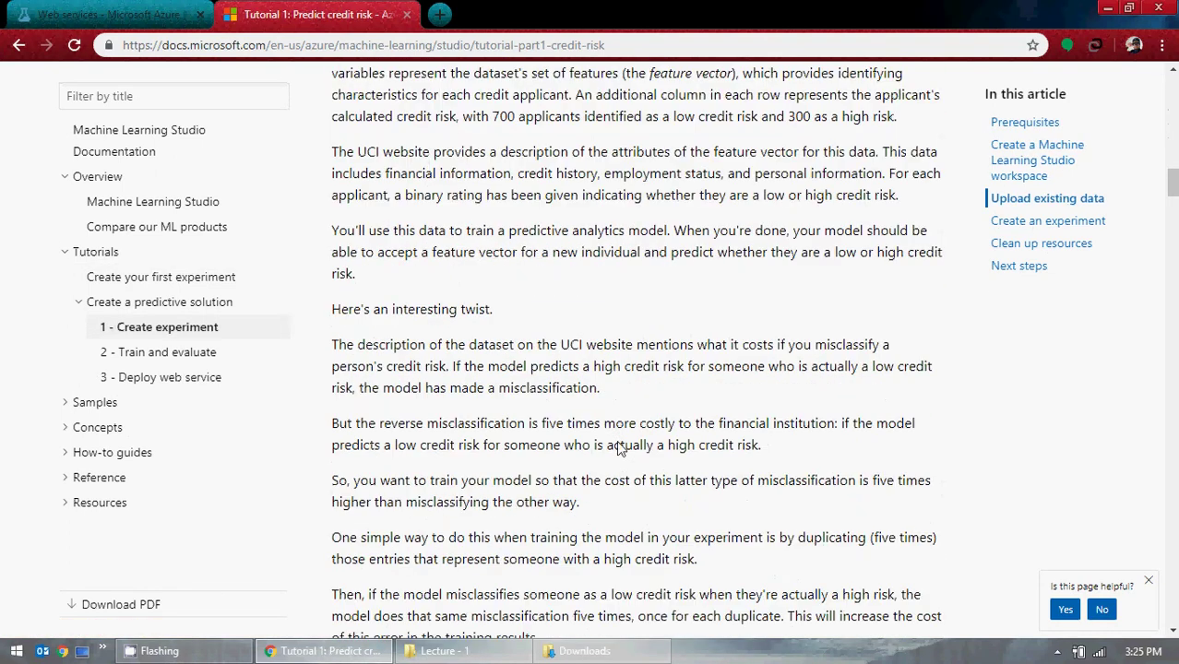
scroll(622, 439, down, 12)
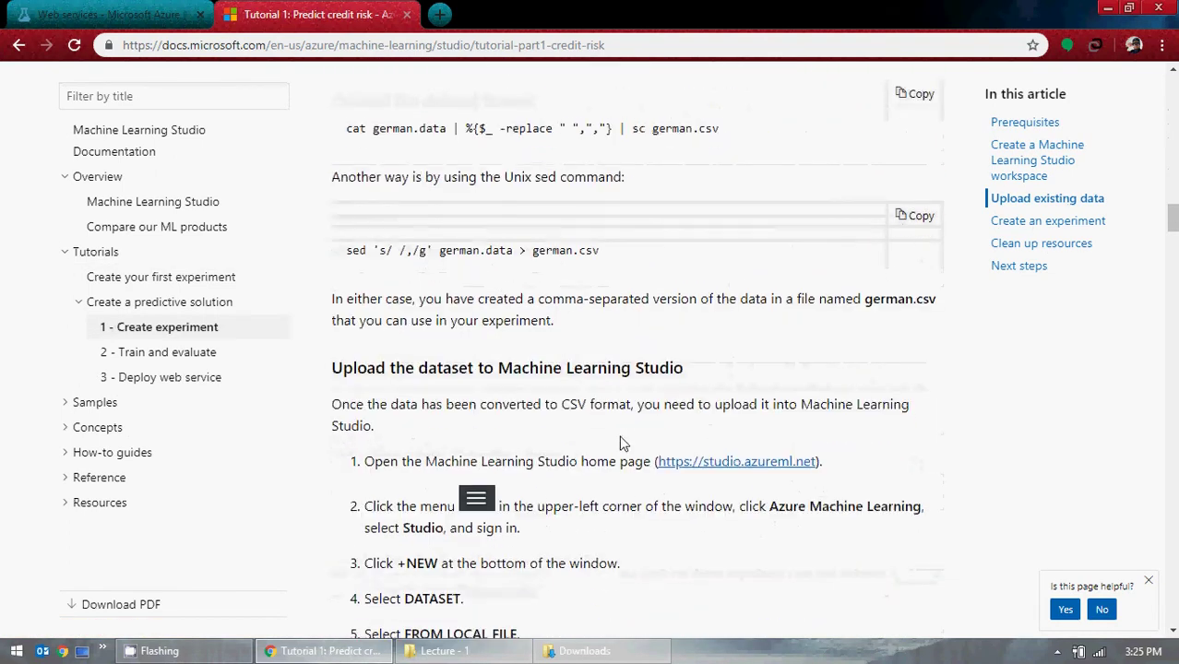
scroll(620, 440, down, 10)
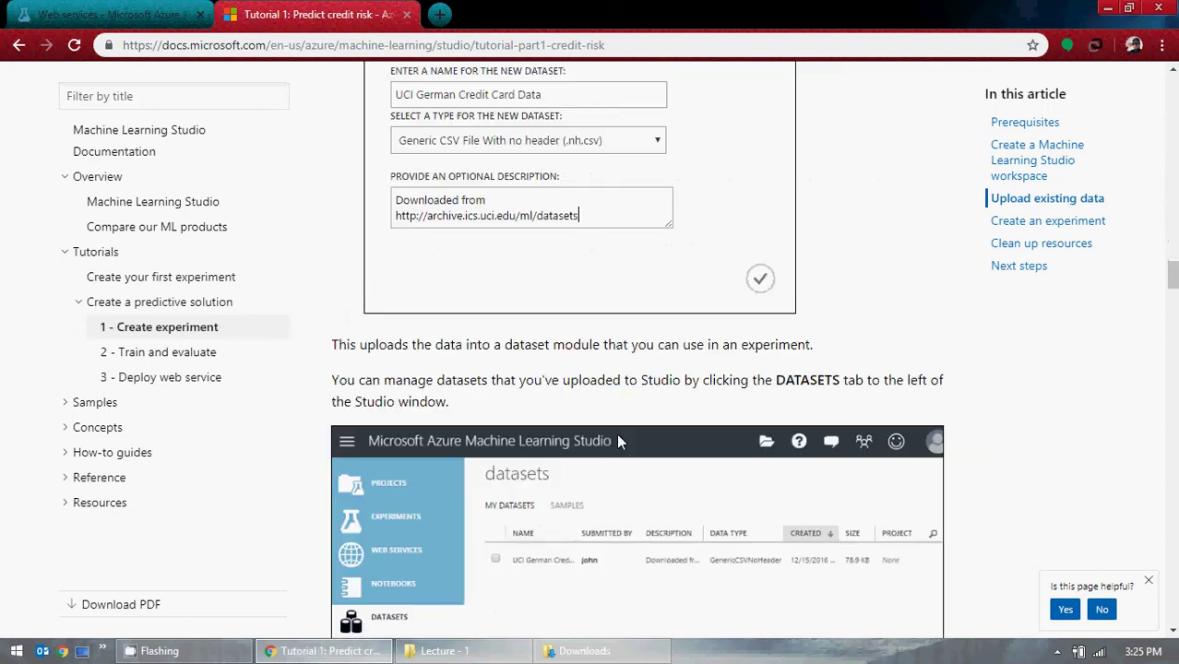
scroll(616, 441, down, 5)
scroll(621, 439, down, 15)
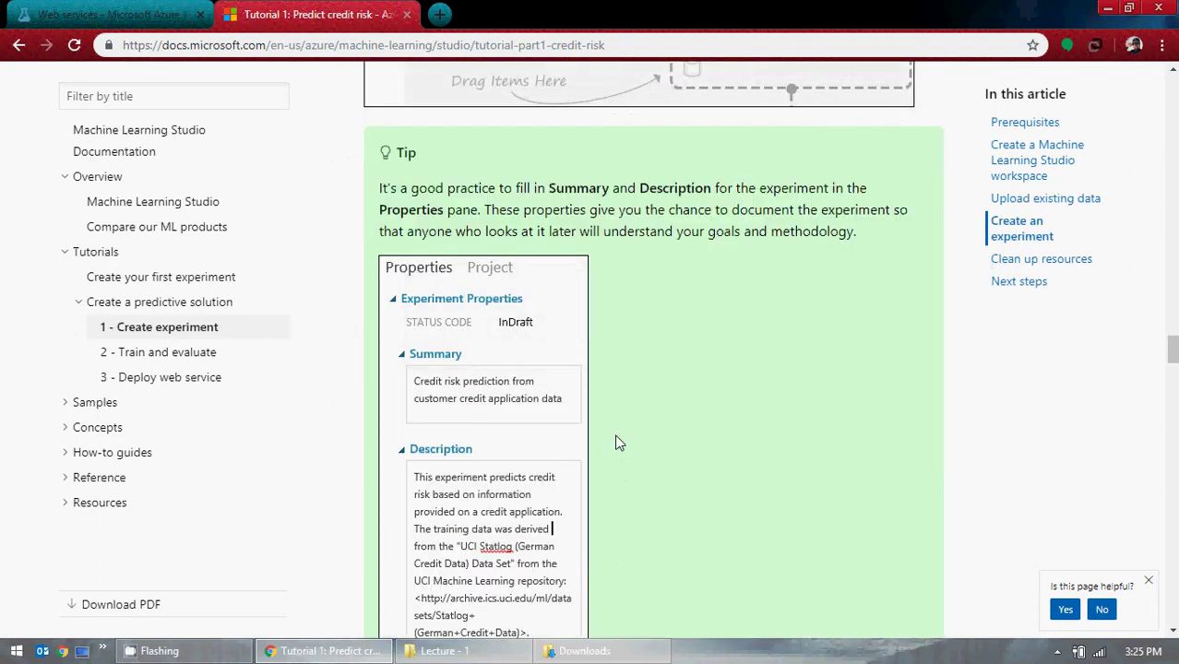
Examine the tutorial's data preparation section, covering the Edit Metadata module and the column selection.
scroll(619, 443, down, 4)
scroll(621, 441, down, 4)
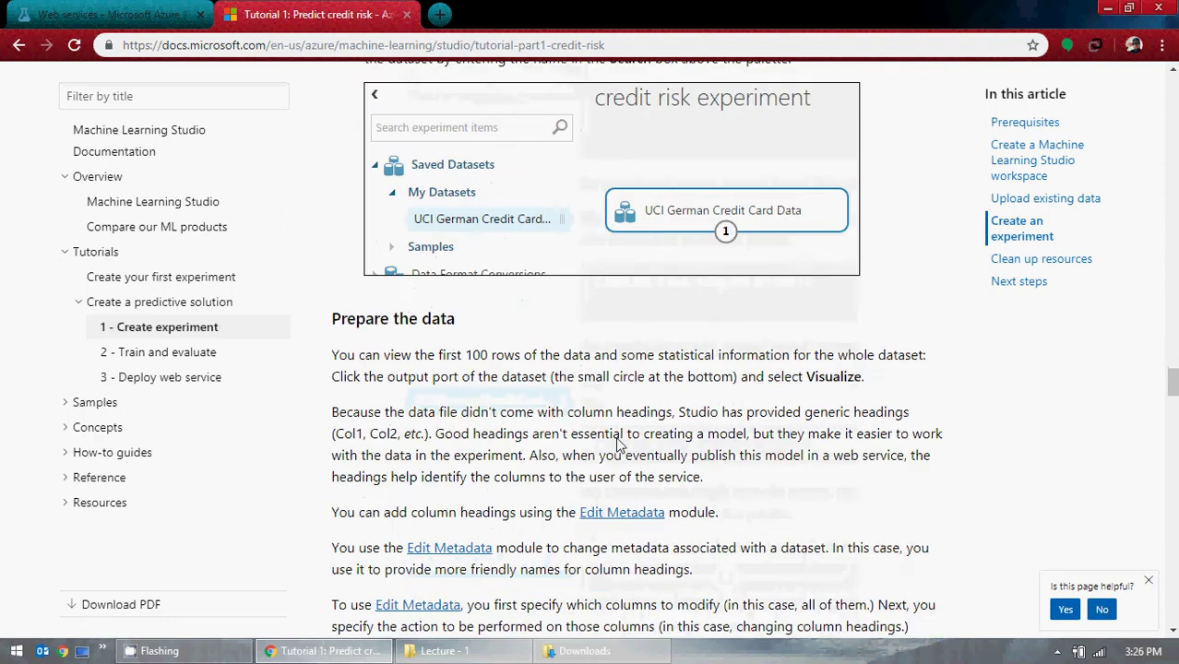
scroll(762, 431, down, 2)
scroll(760, 424, down, 4)
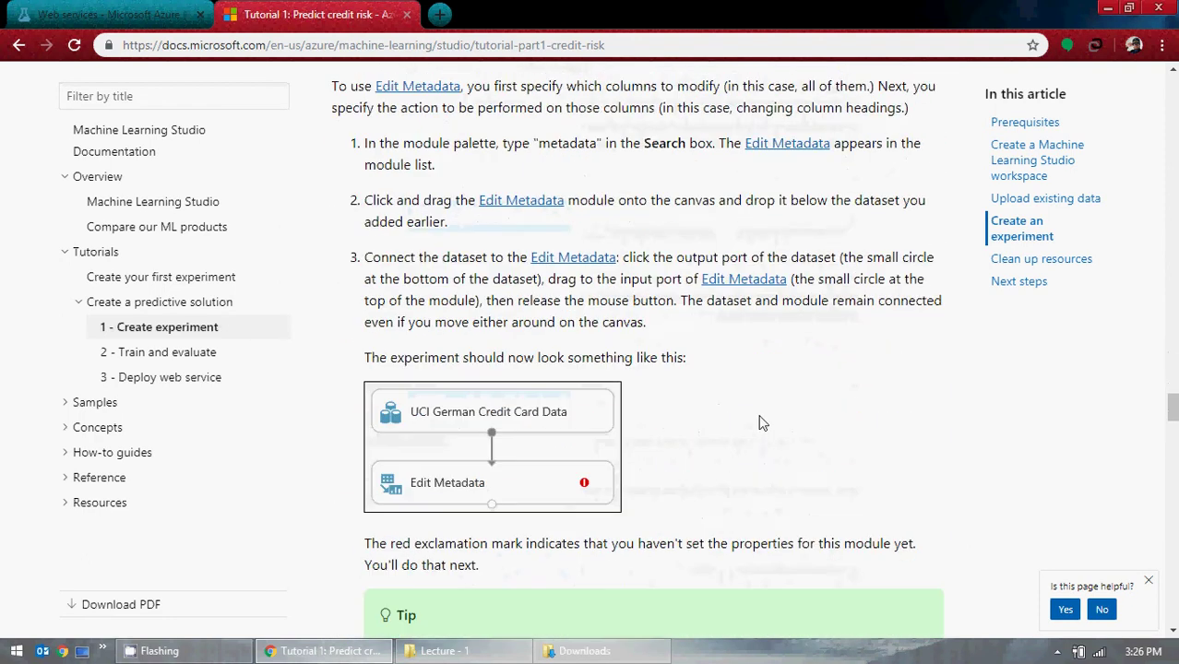
scroll(396, 229, down, 3)
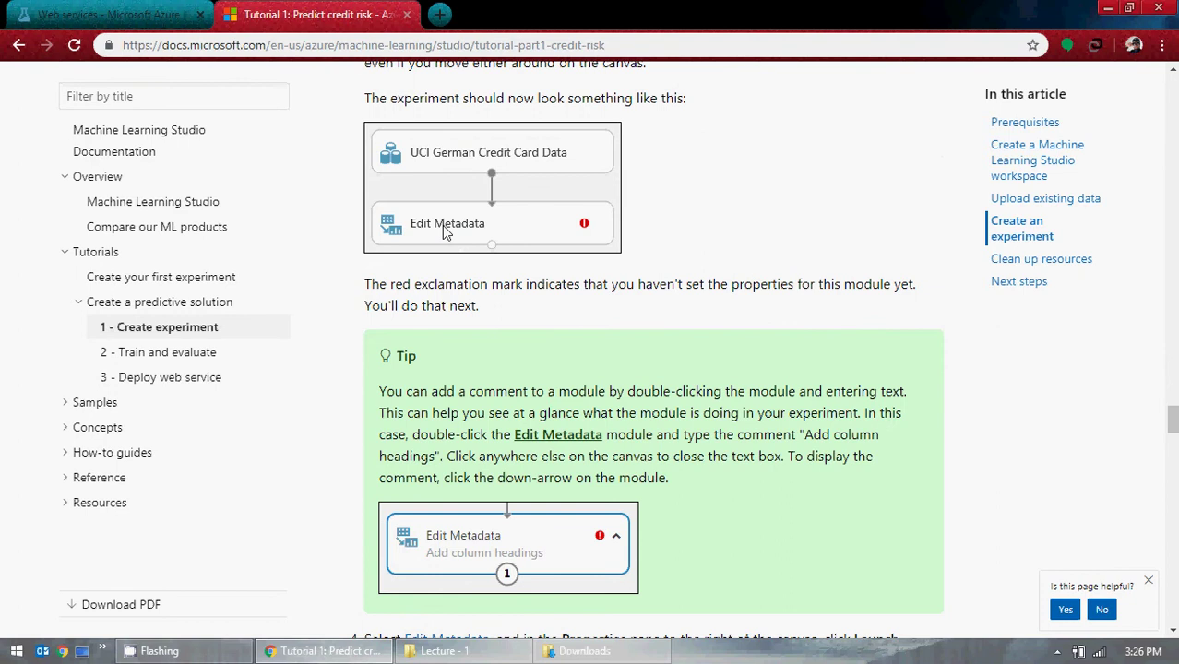
scroll(479, 314, down, 1)
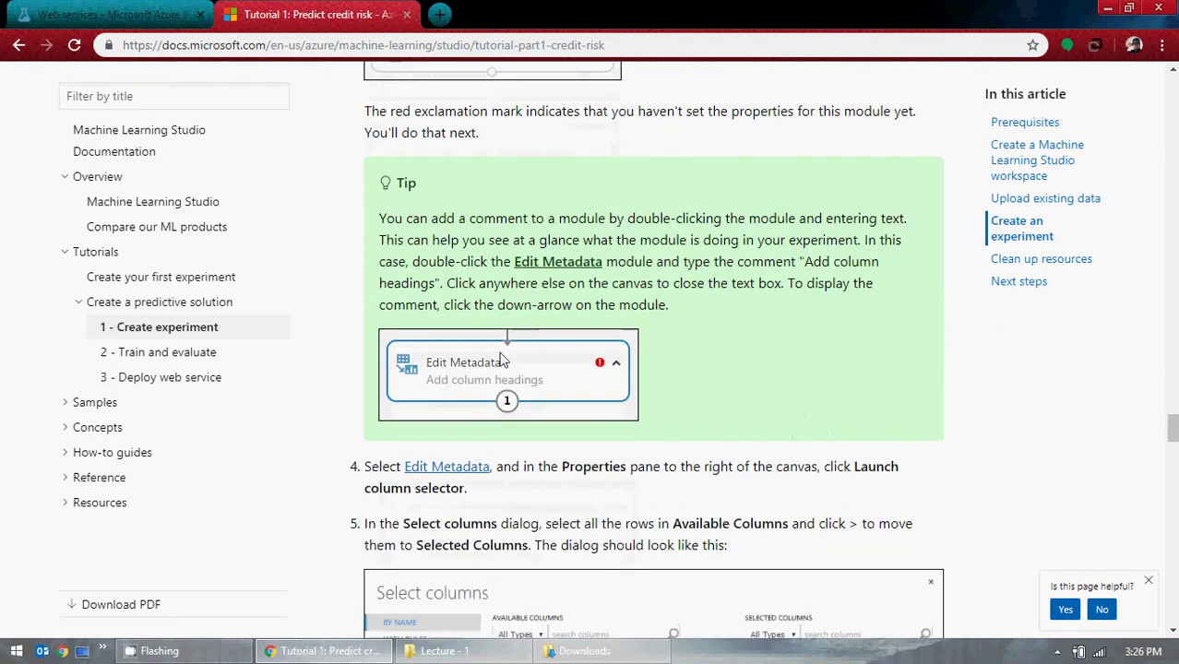
scroll(311, 369, down, 3)
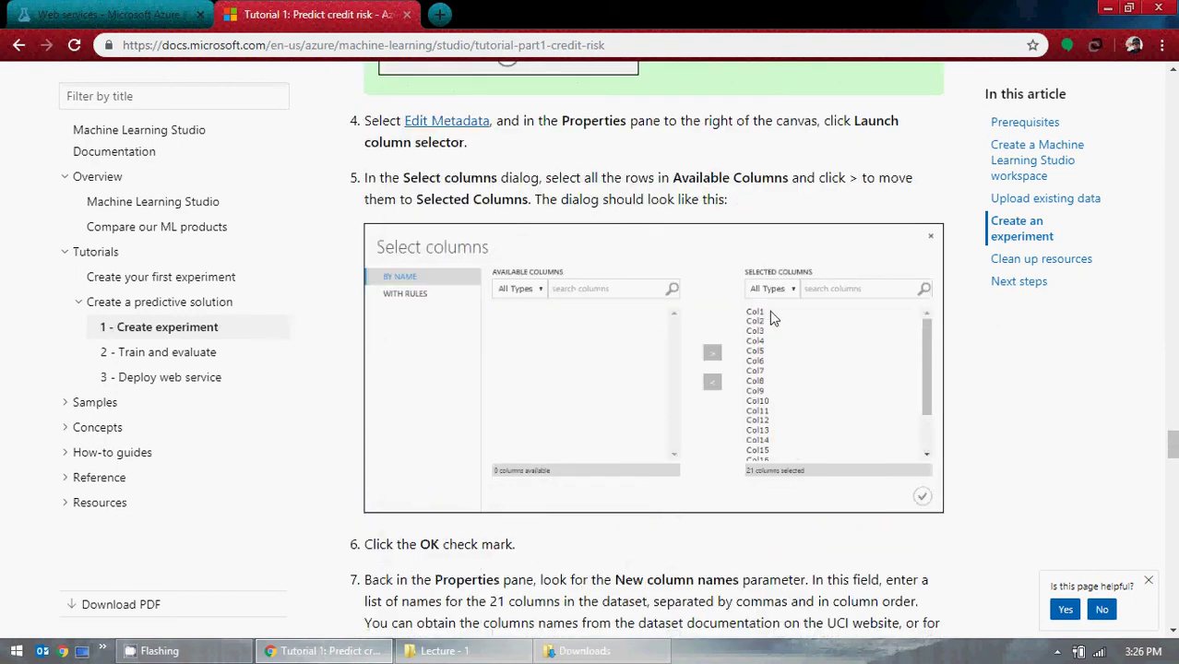
scroll(576, 360, up, 5)
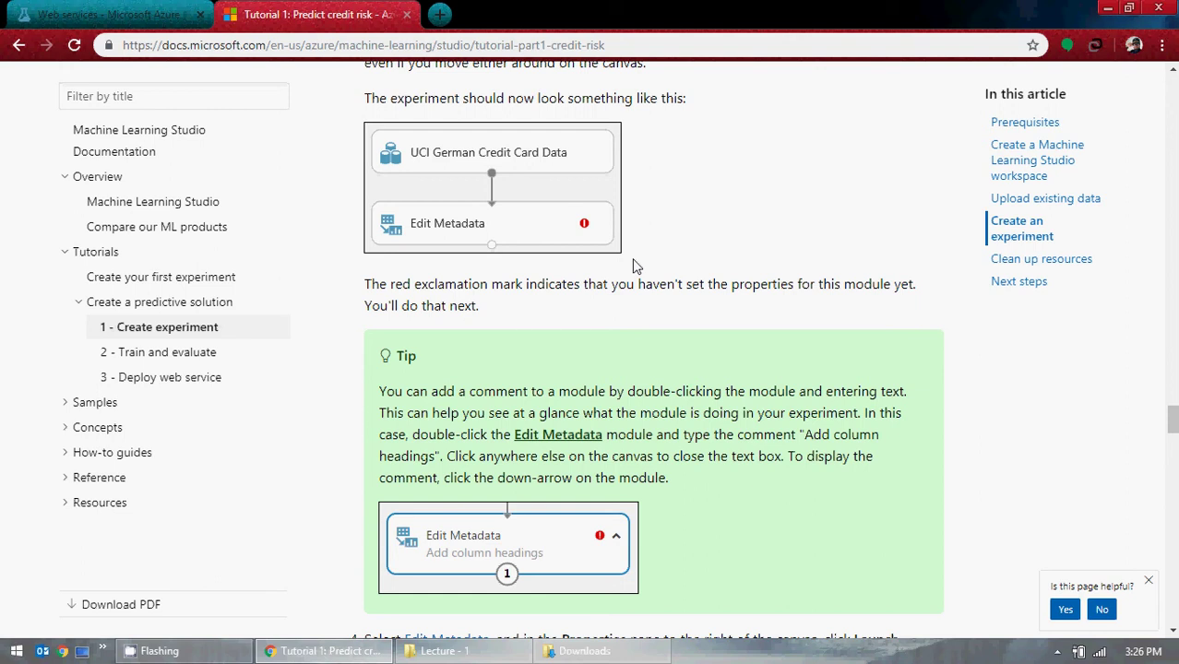
Review the tutorial's sections on Split Data and Execute R Script, continuing through the experiment diagram to the next steps.
scroll(634, 266, down, 15)
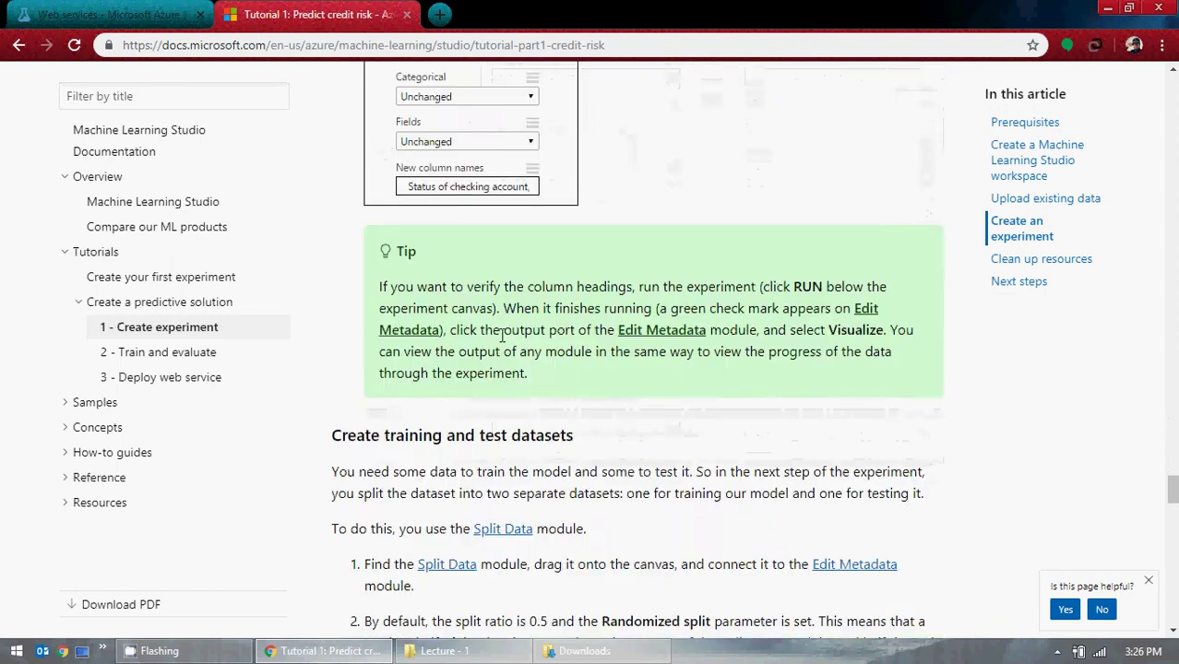
scroll(502, 336, down, 15)
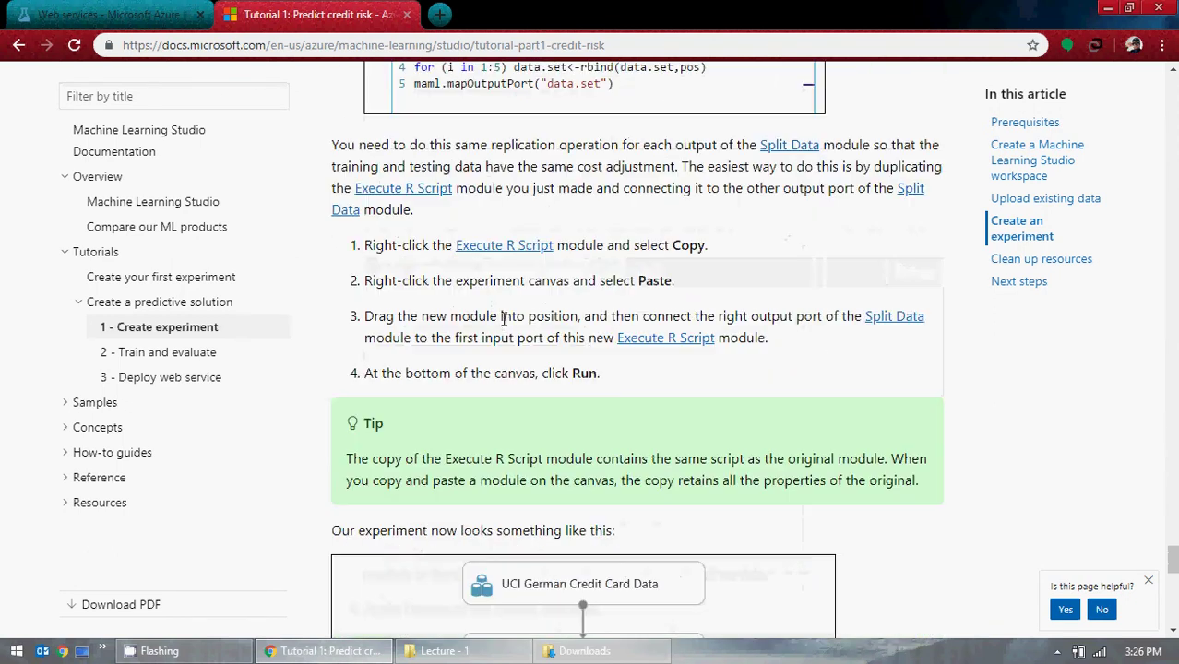
scroll(503, 318, up, 5)
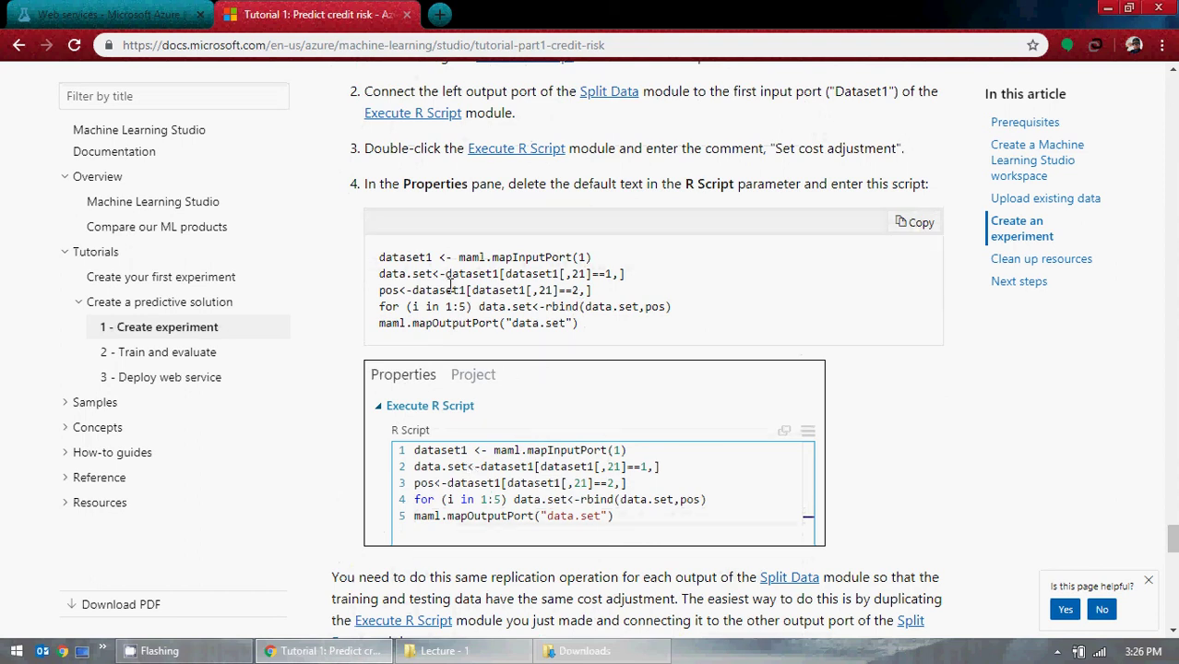
scroll(470, 289, down, 12)
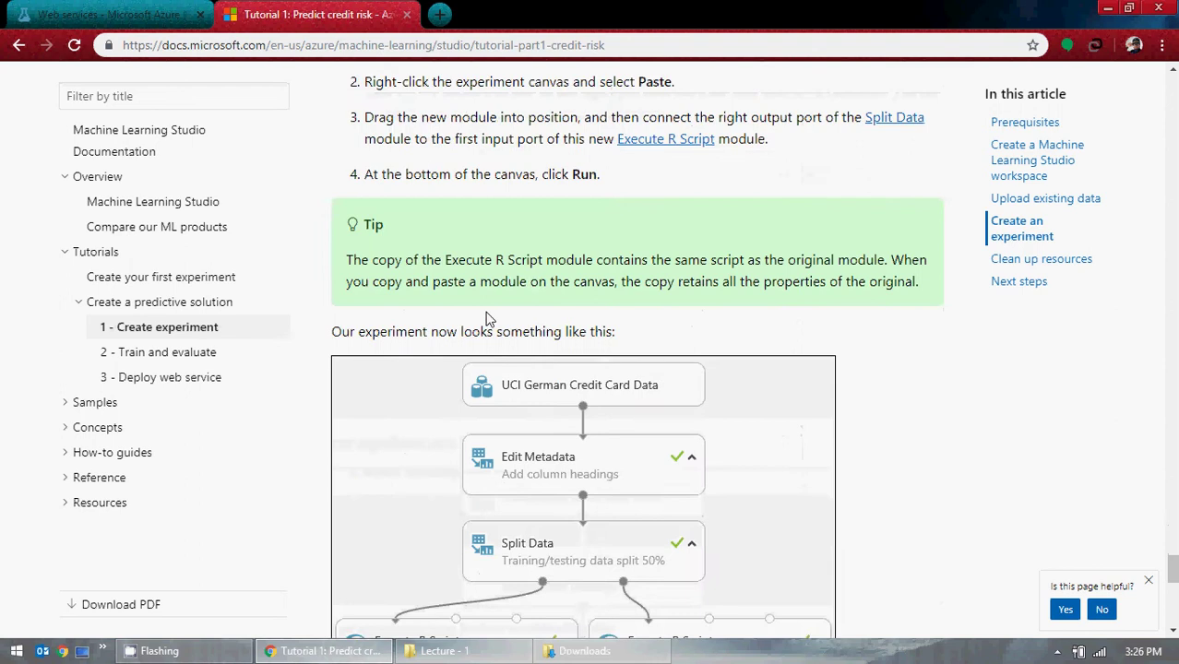
scroll(438, 345, down, 5)
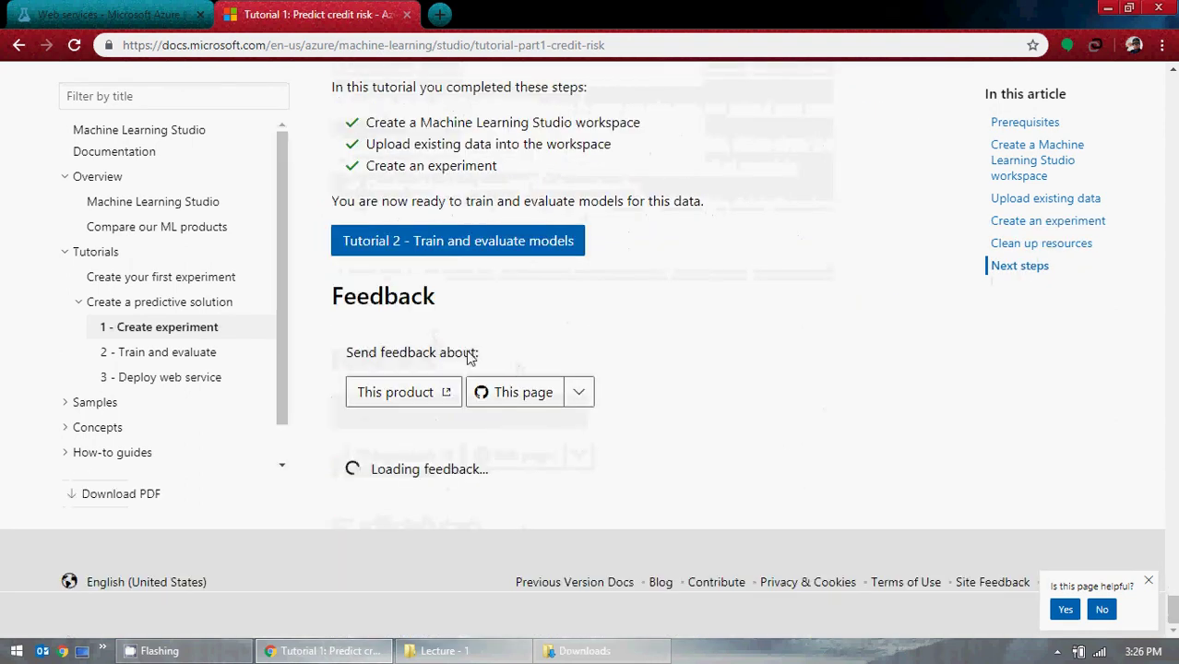
Return to Machine Learning Studio and open the Automobile Price Prediction experiment last edited at 3:19:53 PM from the experiments list.
click(123, 11)
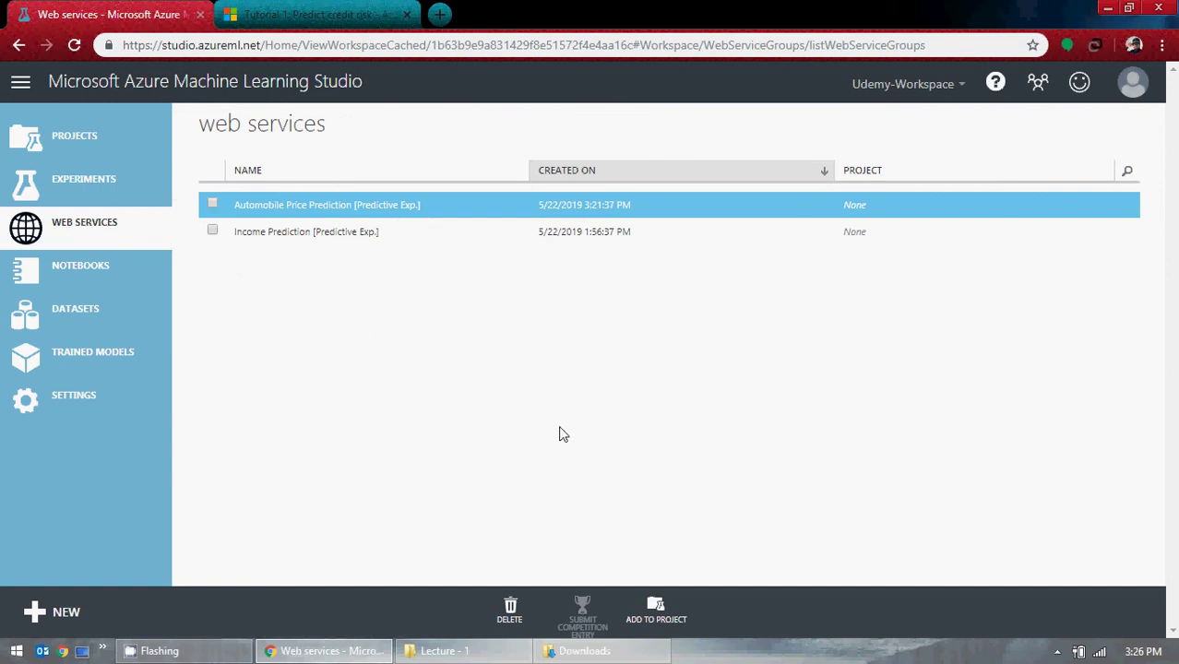
click(55, 181)
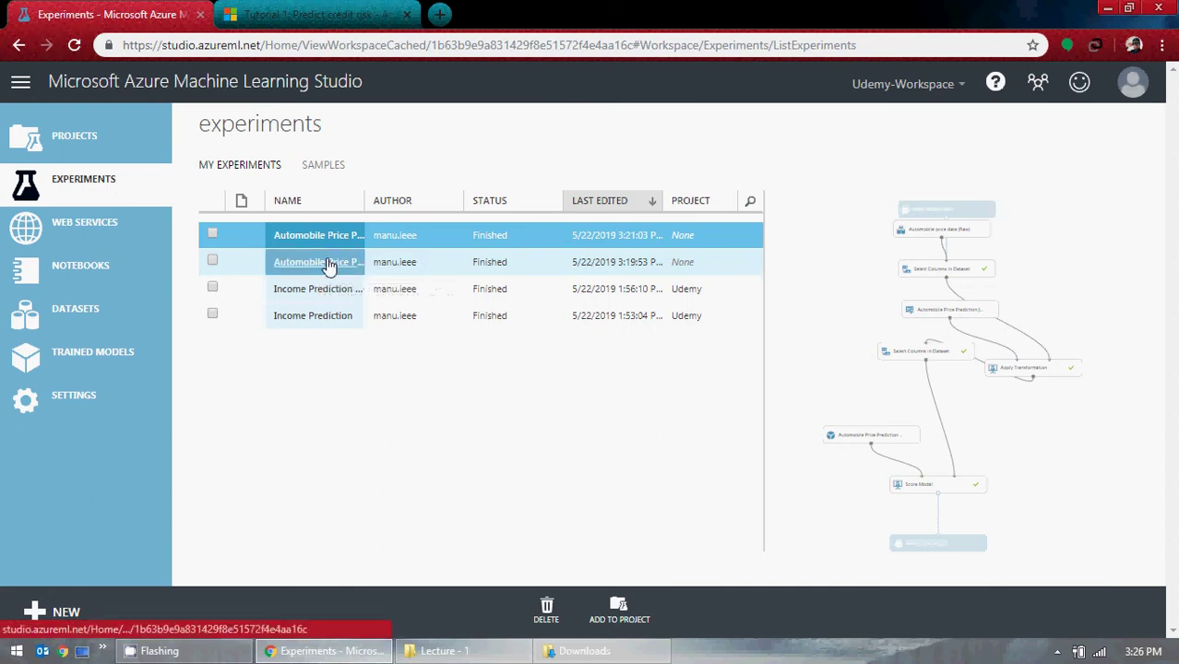
click(327, 263)
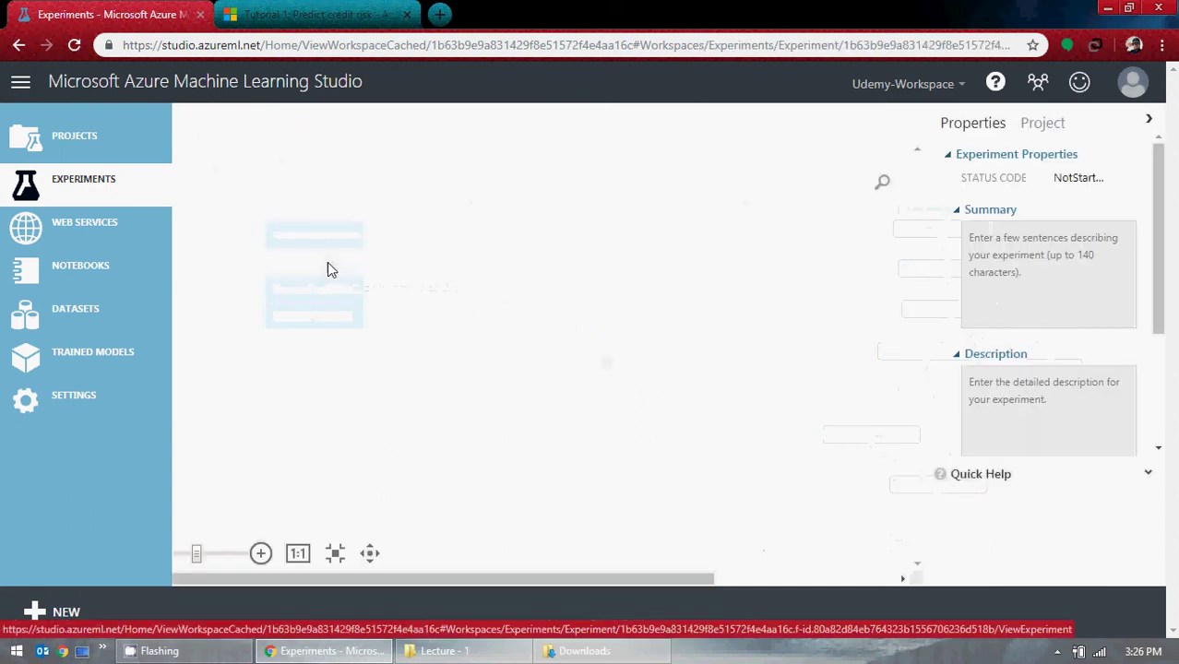